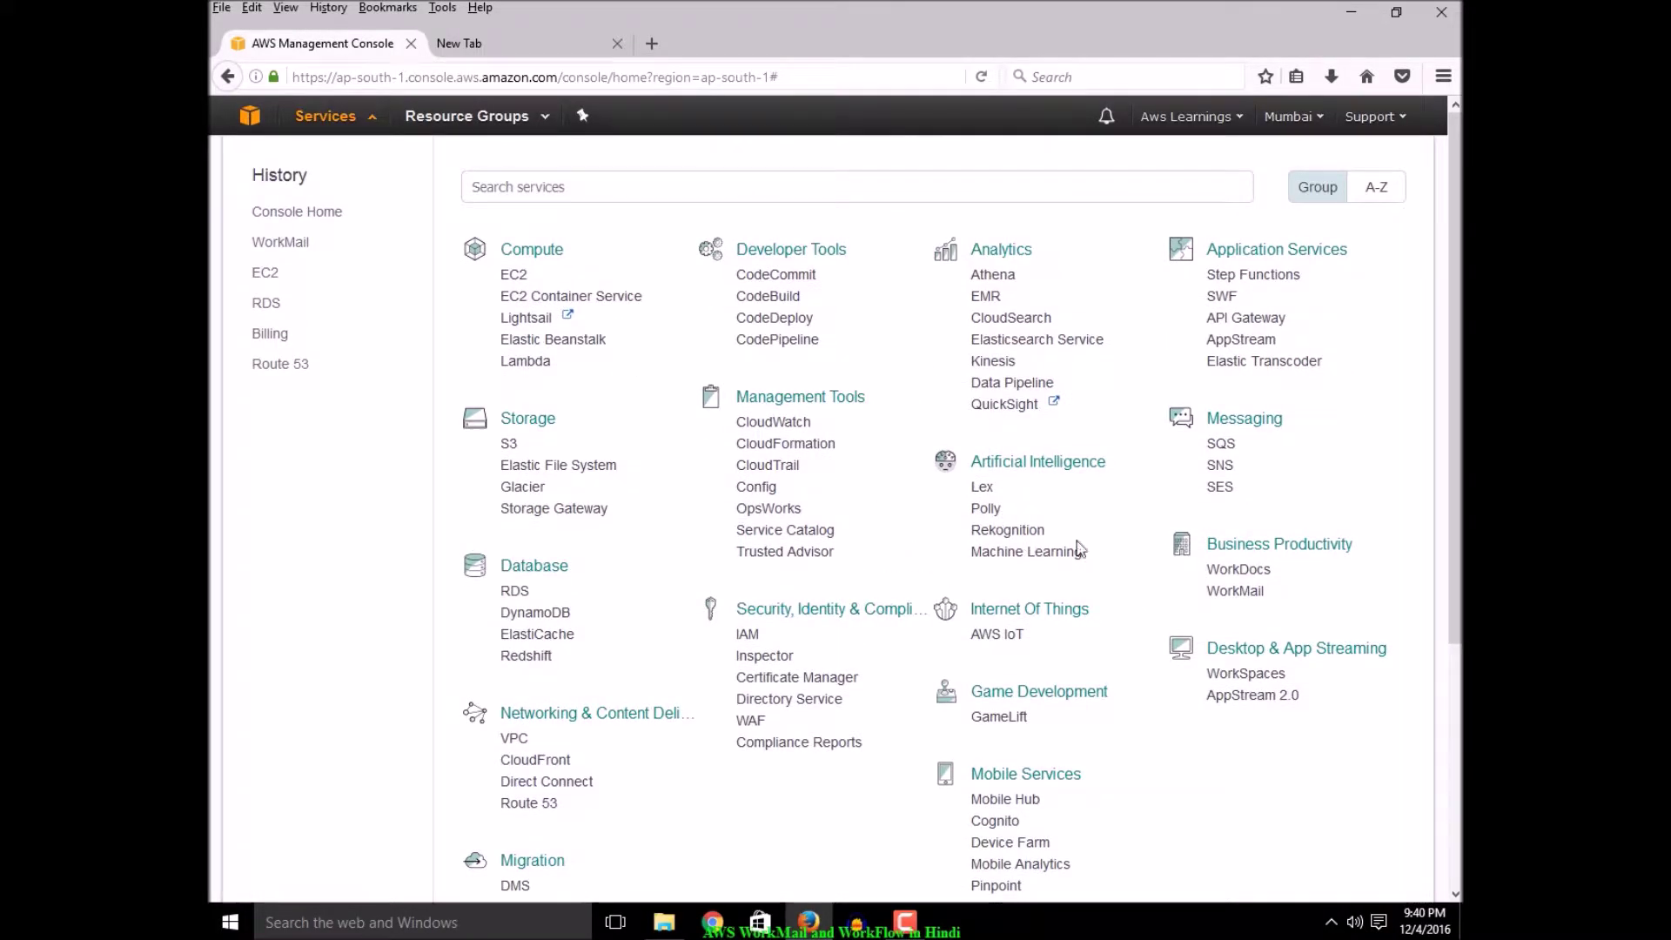
Open WorkMail from the console and switch it to the US West (Oregon) region
key(ctrl+f)
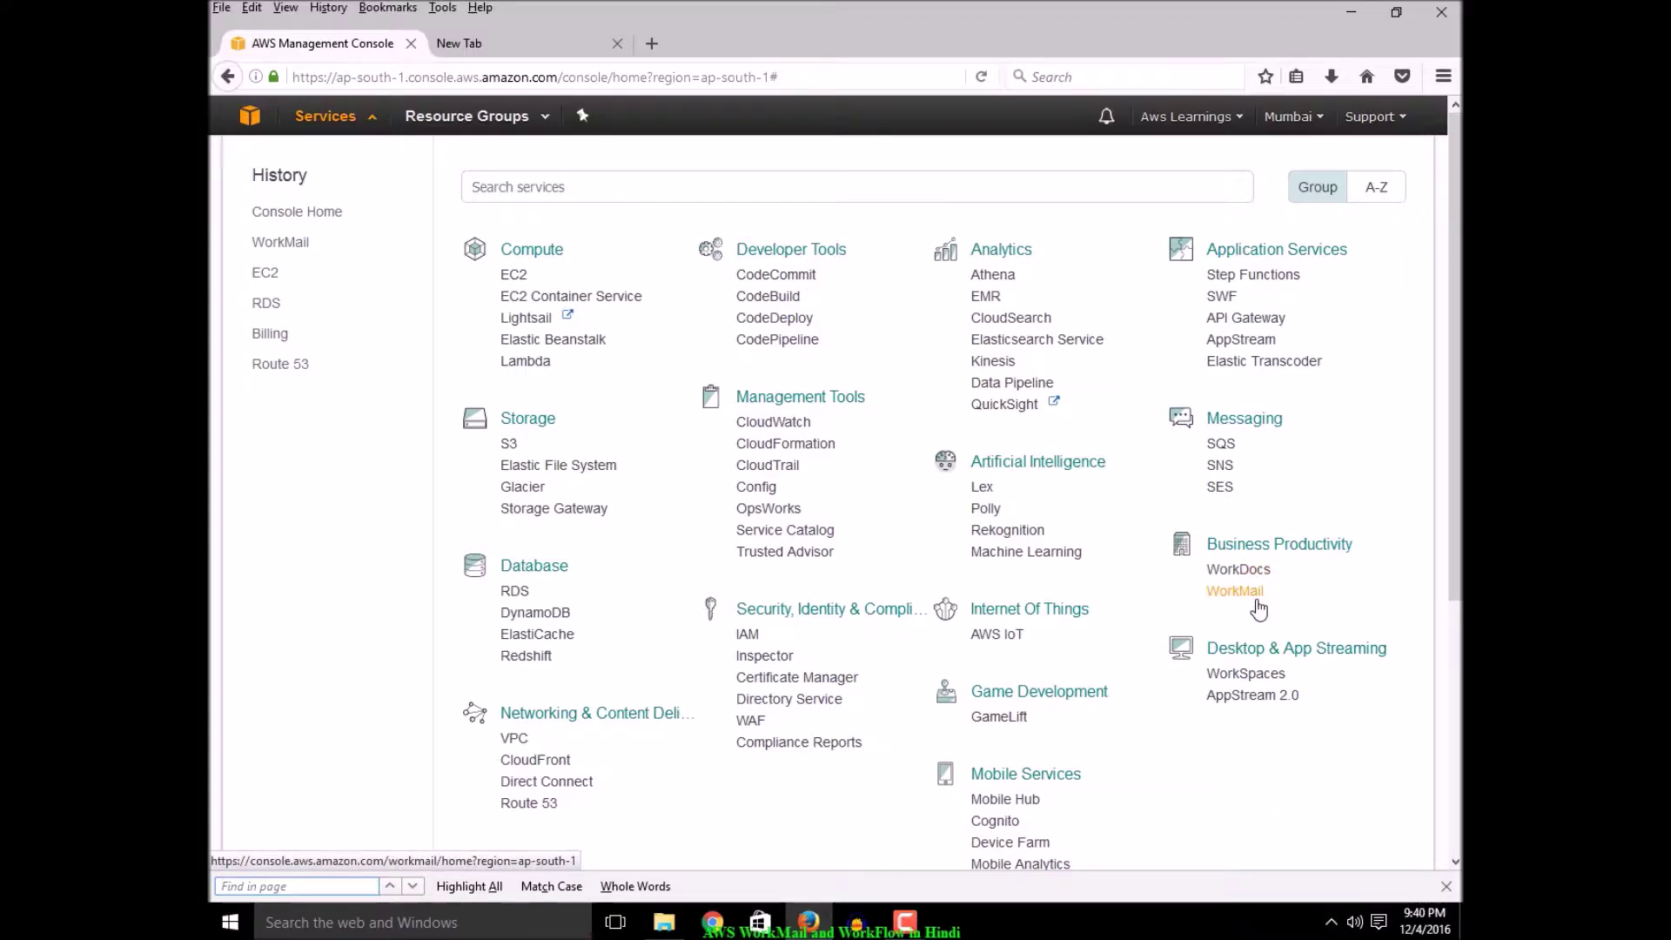
click(1255, 600)
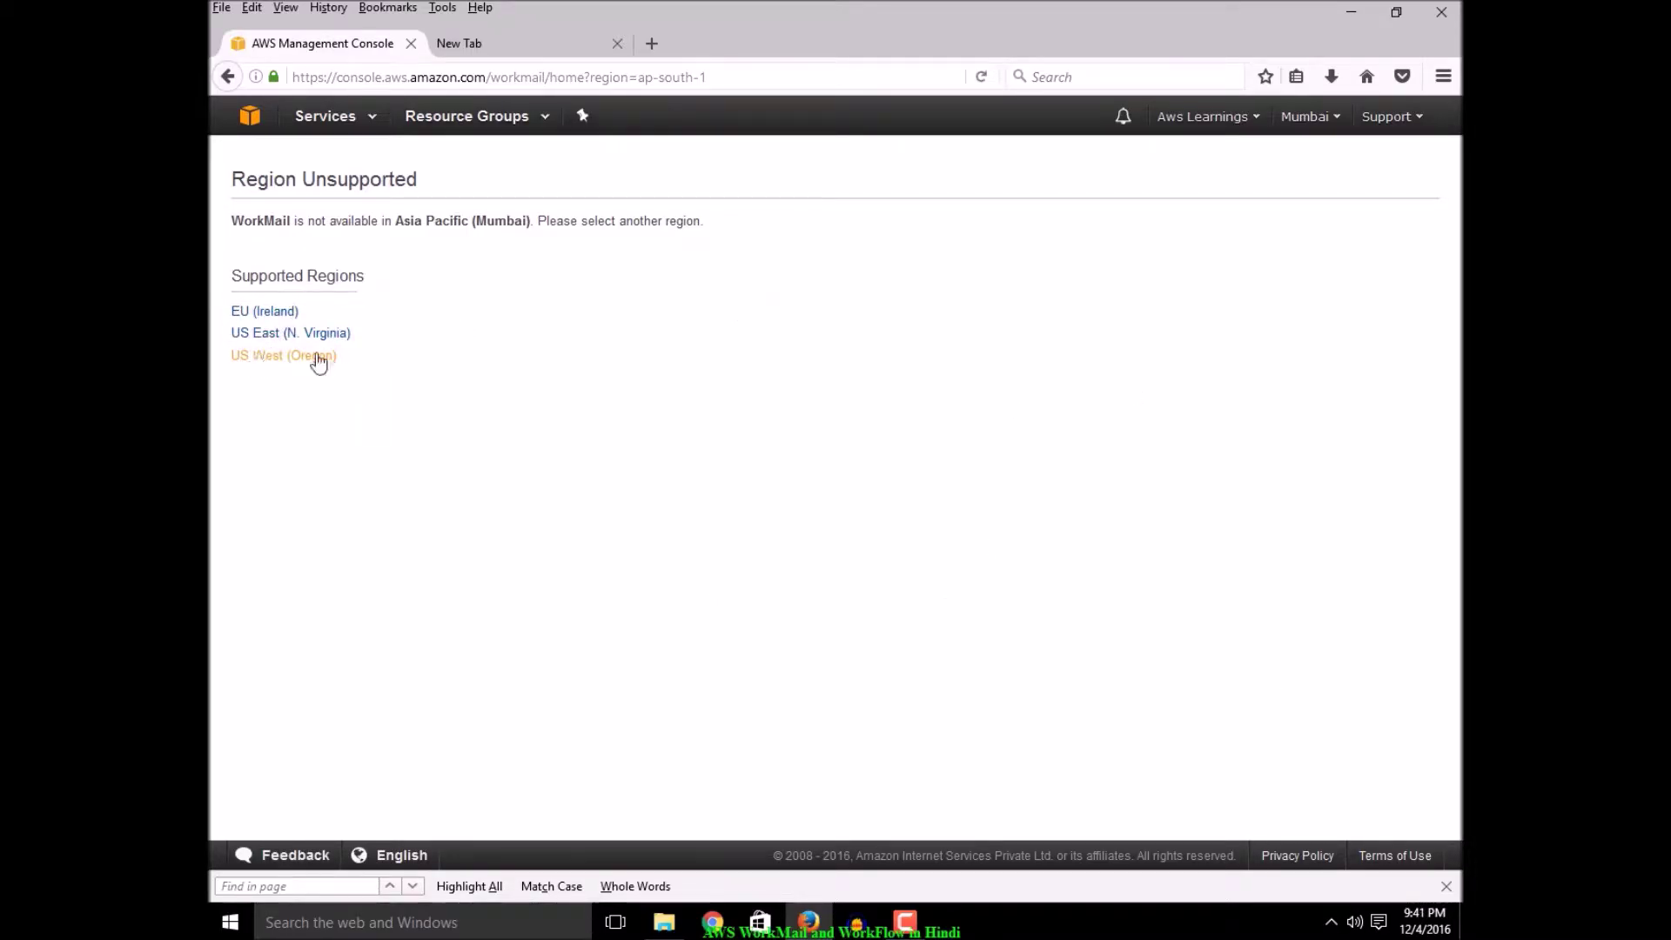
click(280, 358)
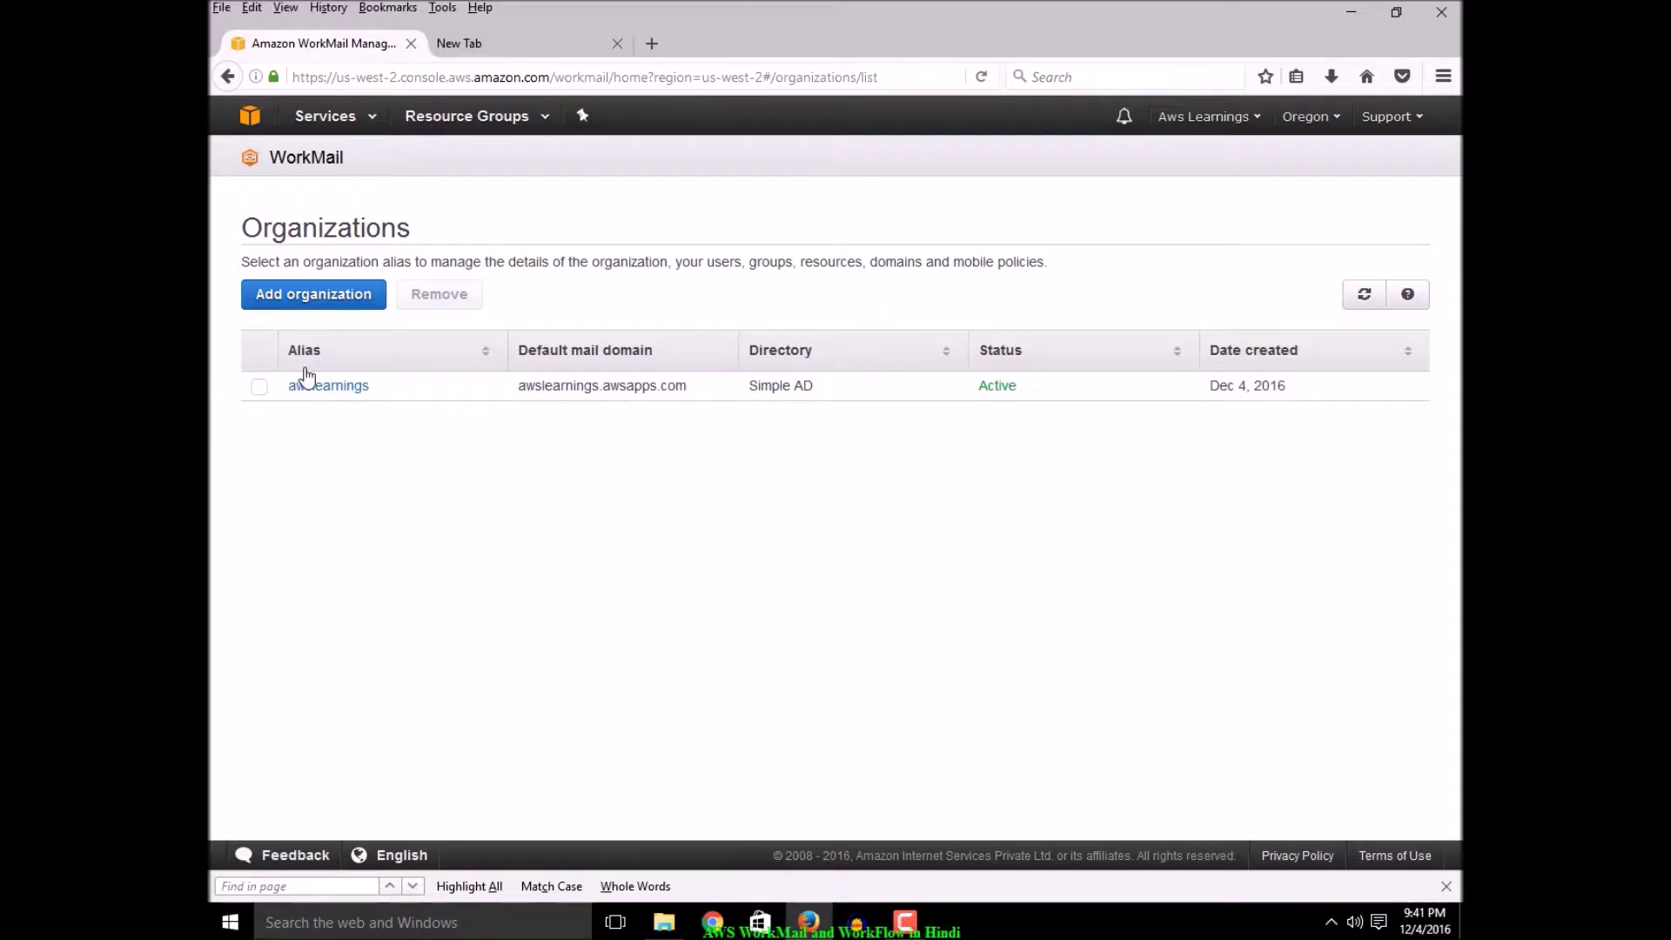
click(317, 300)
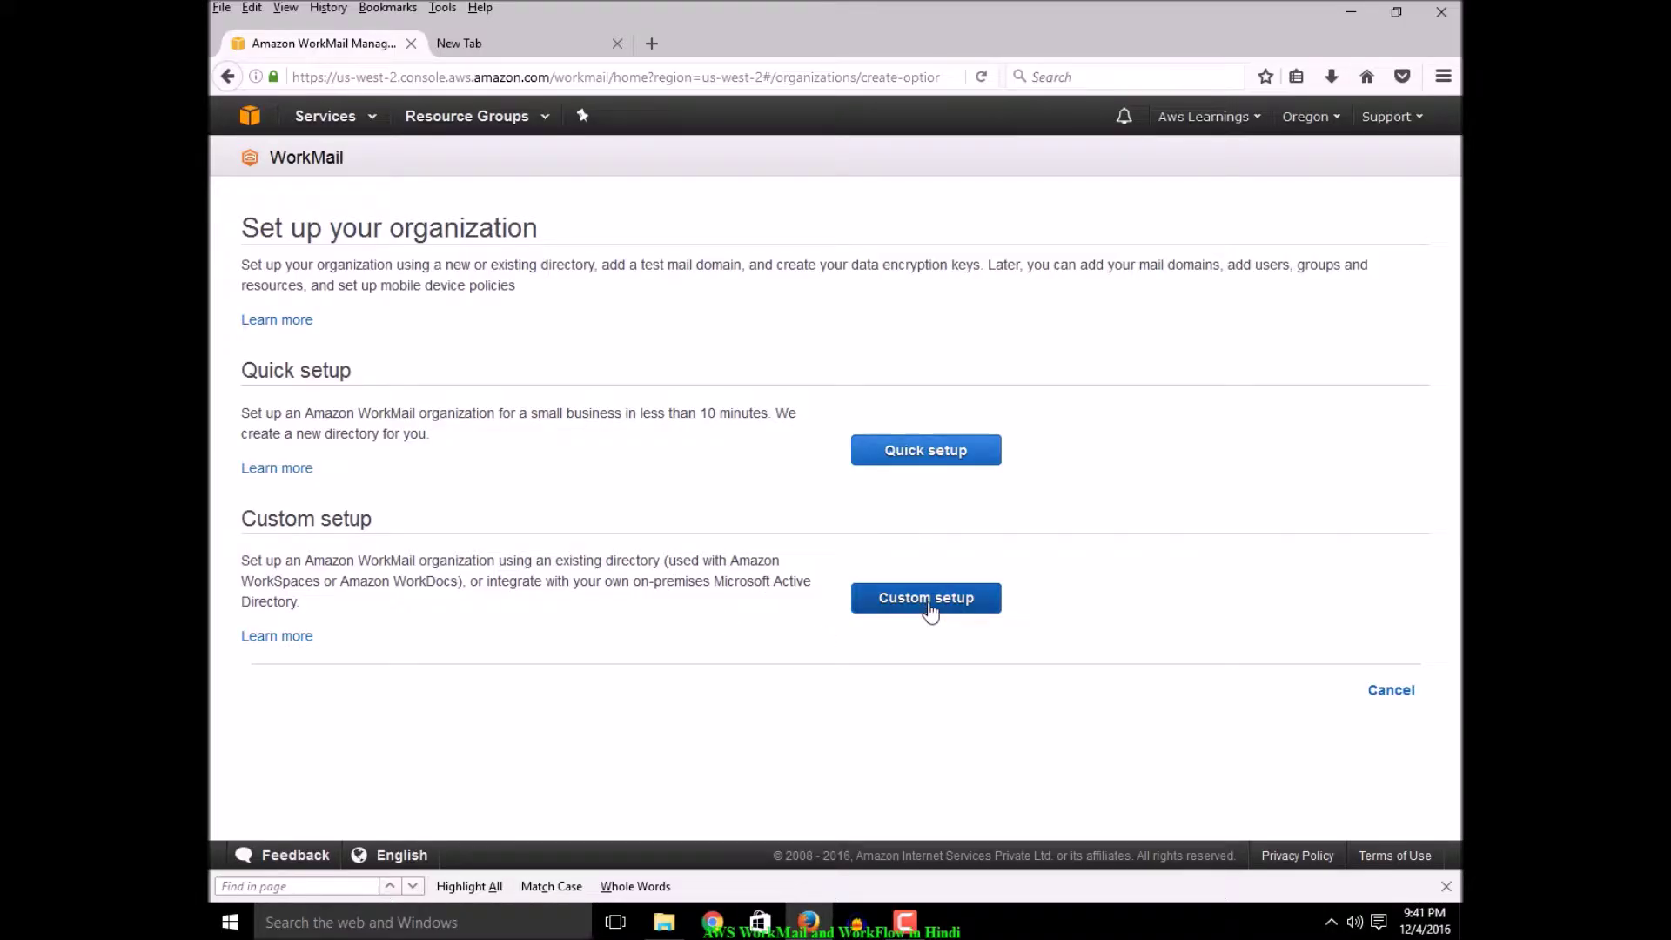
click(916, 460)
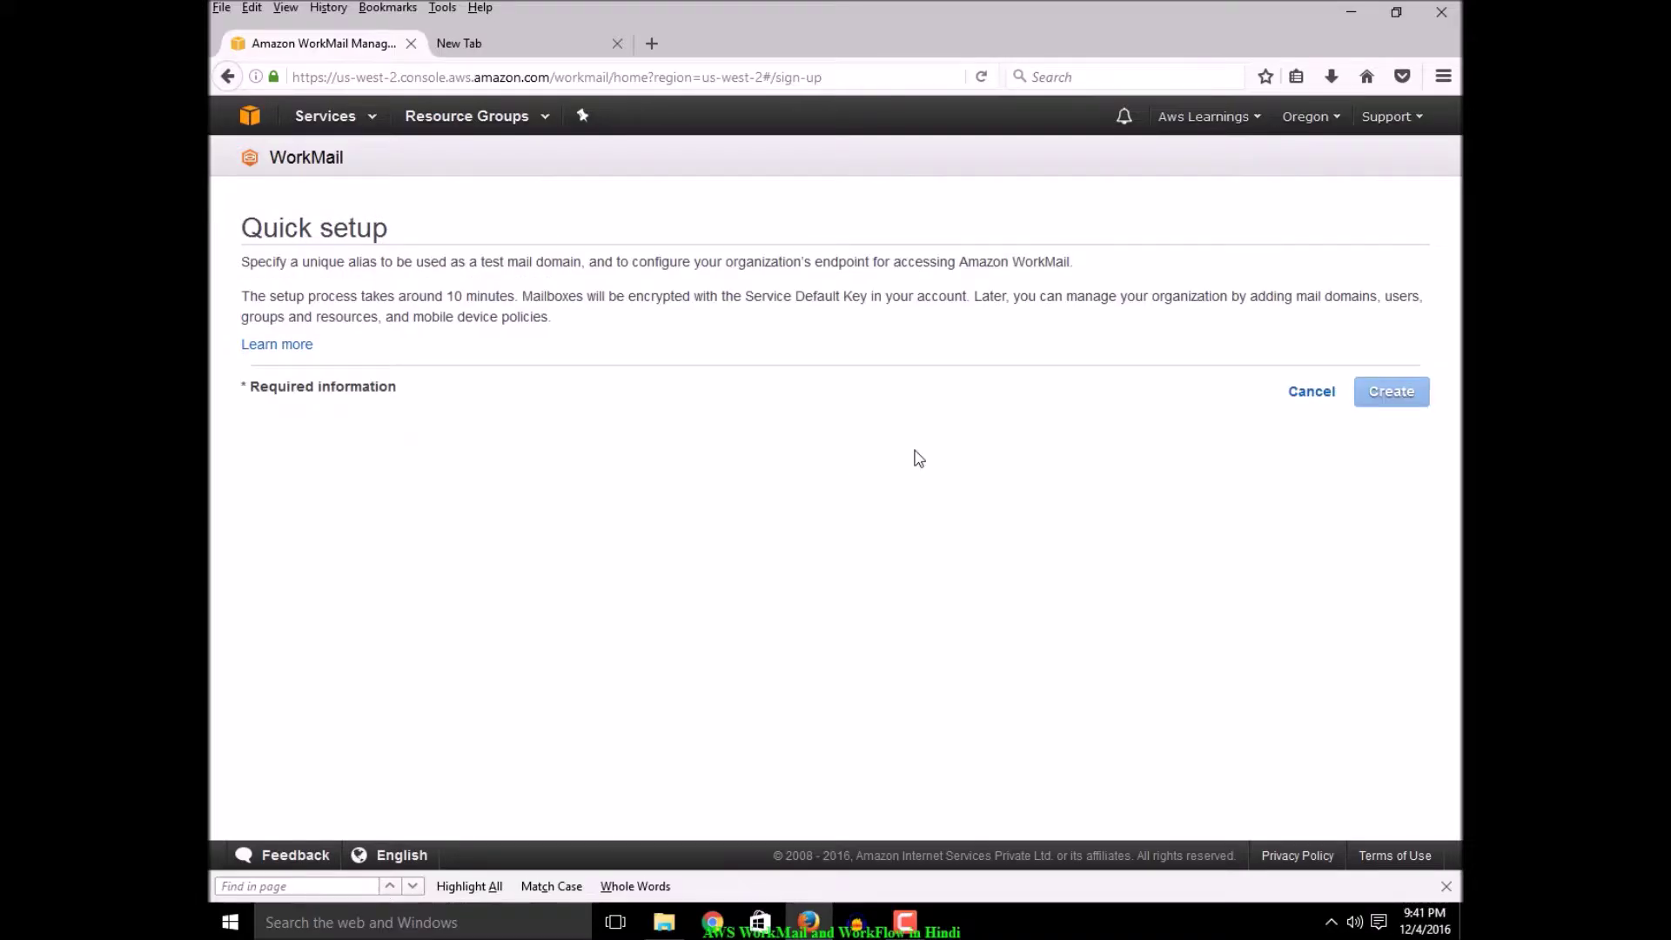
click(546, 304)
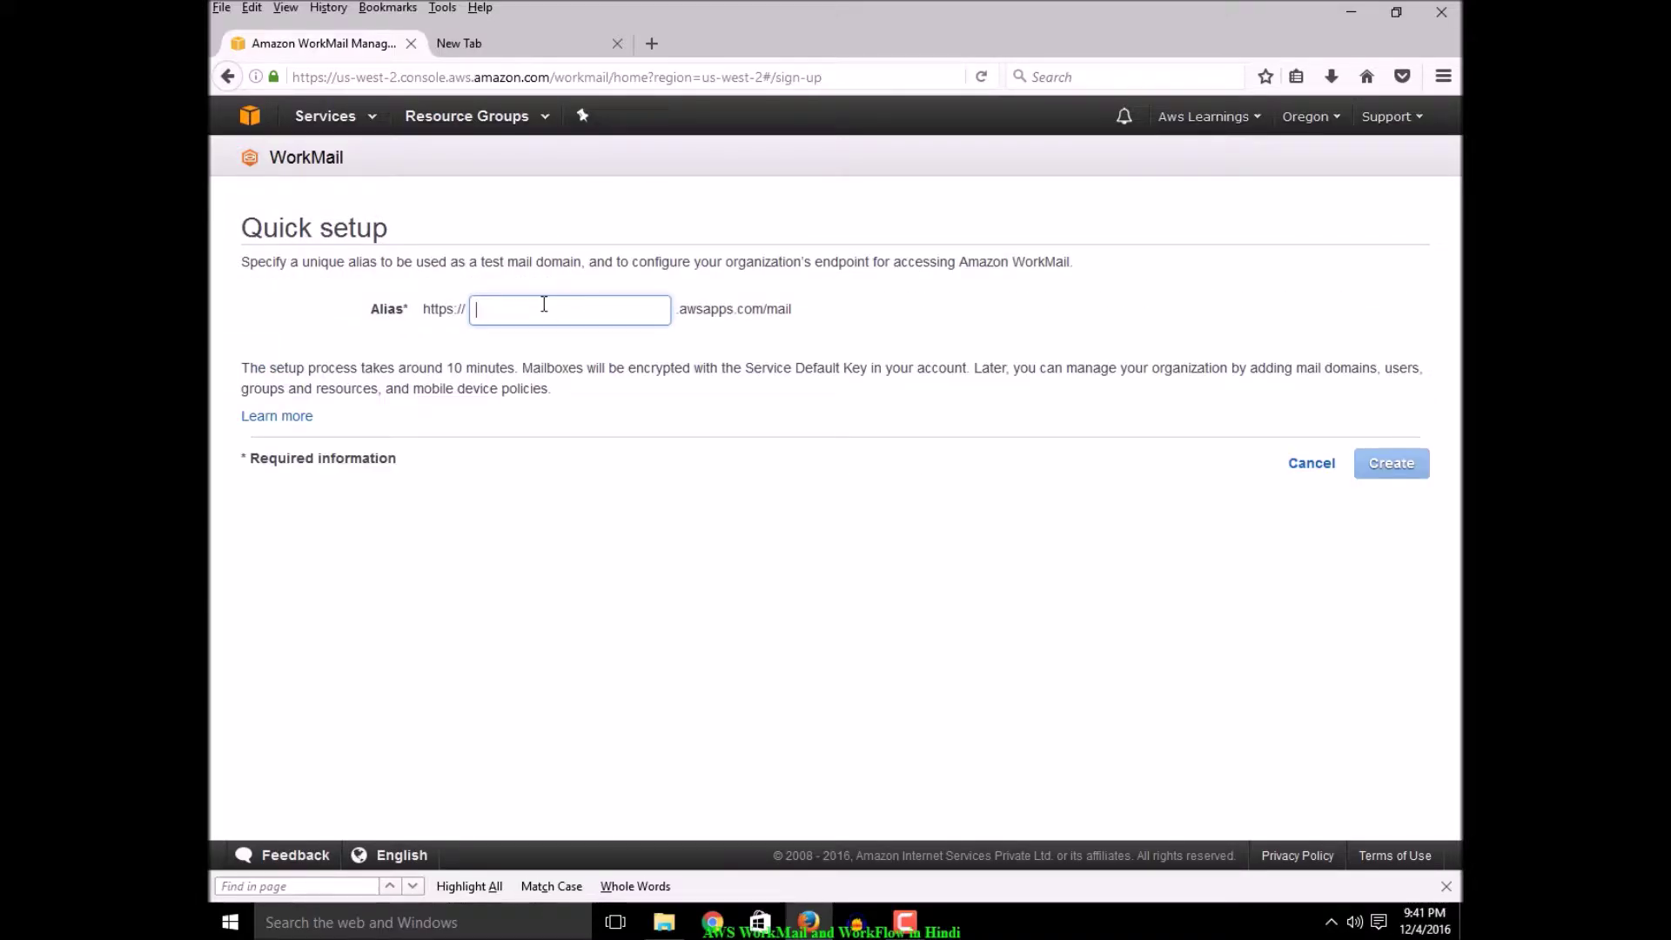
text(aw)
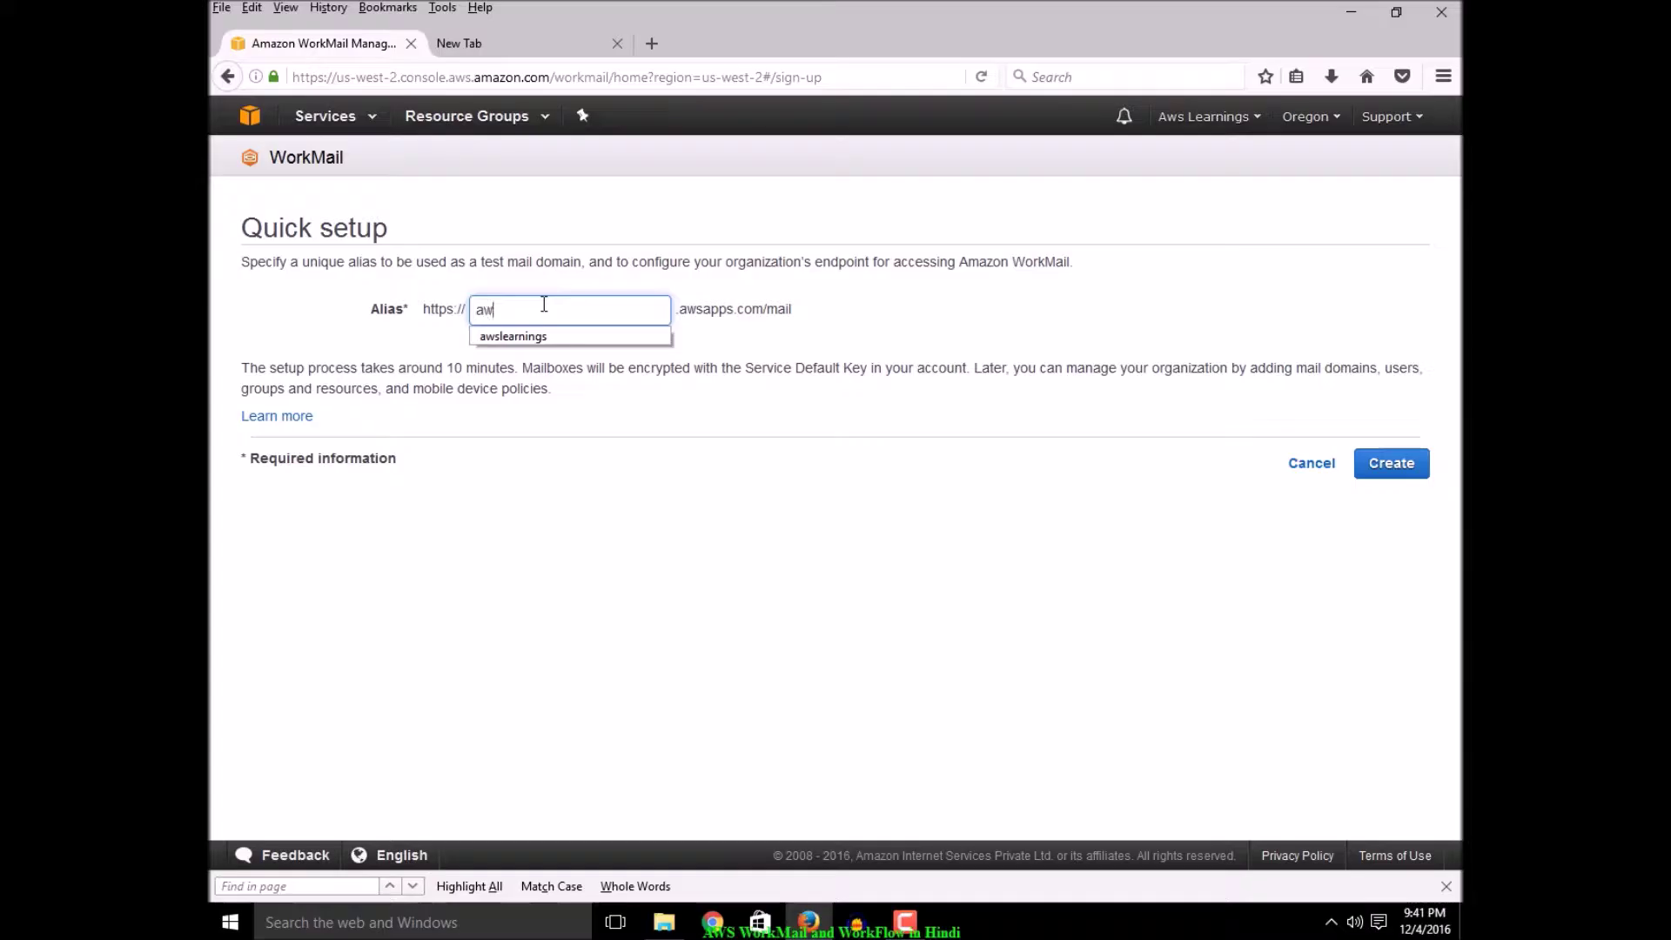
key(Down)
text(s)
key(Return)
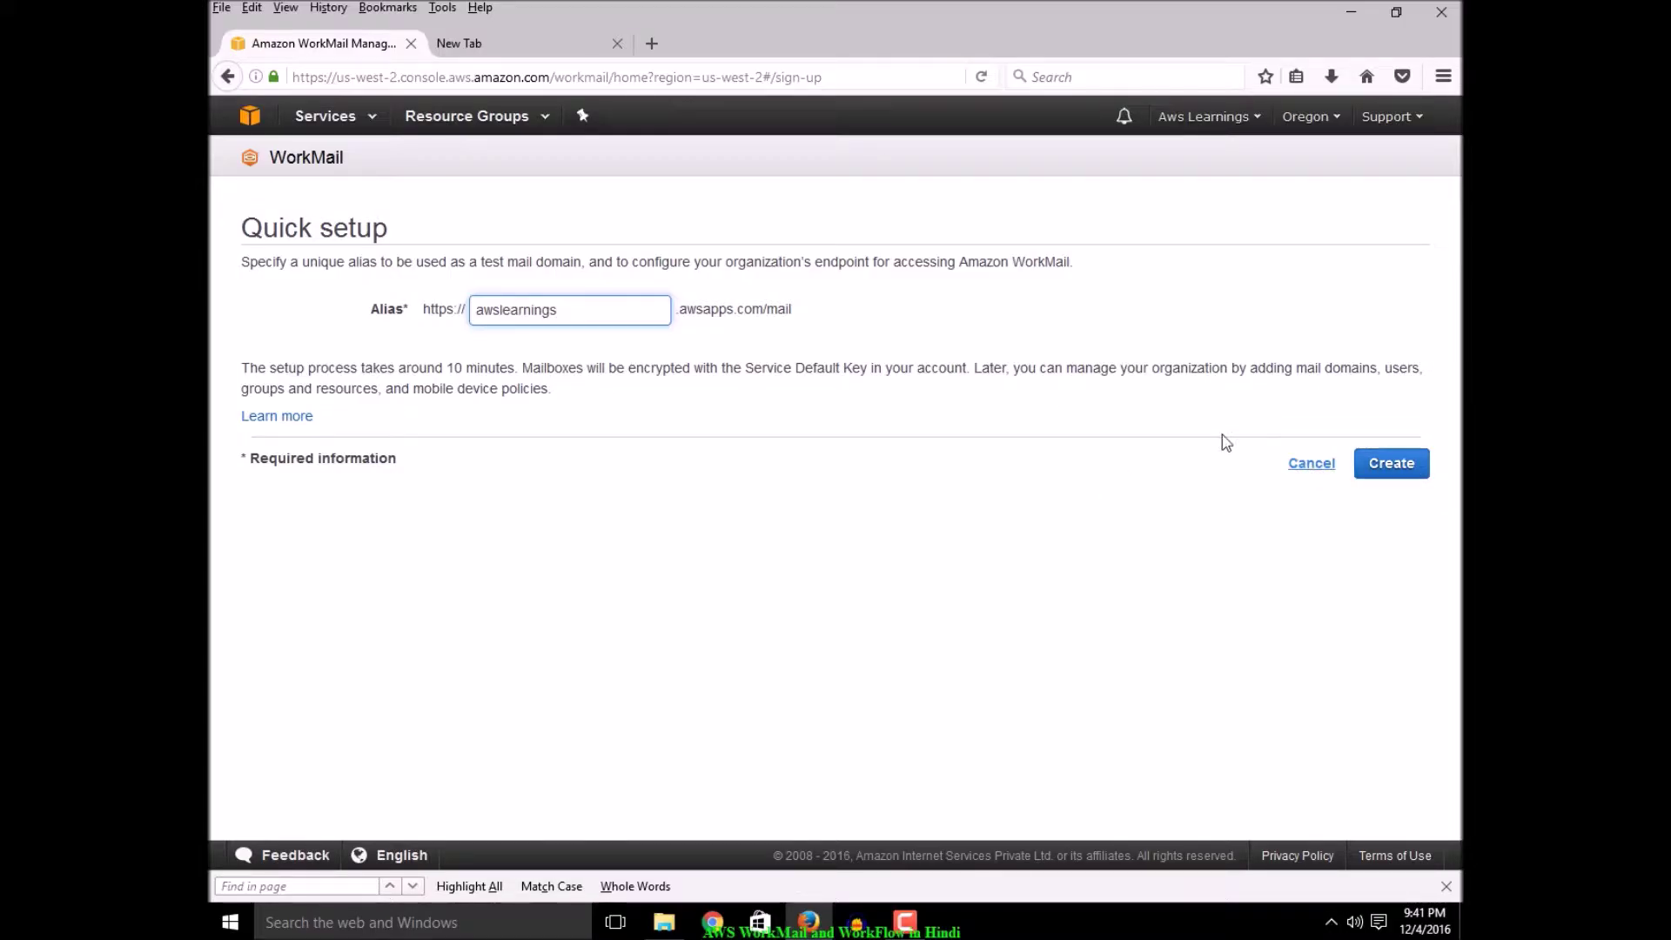
click(1303, 465)
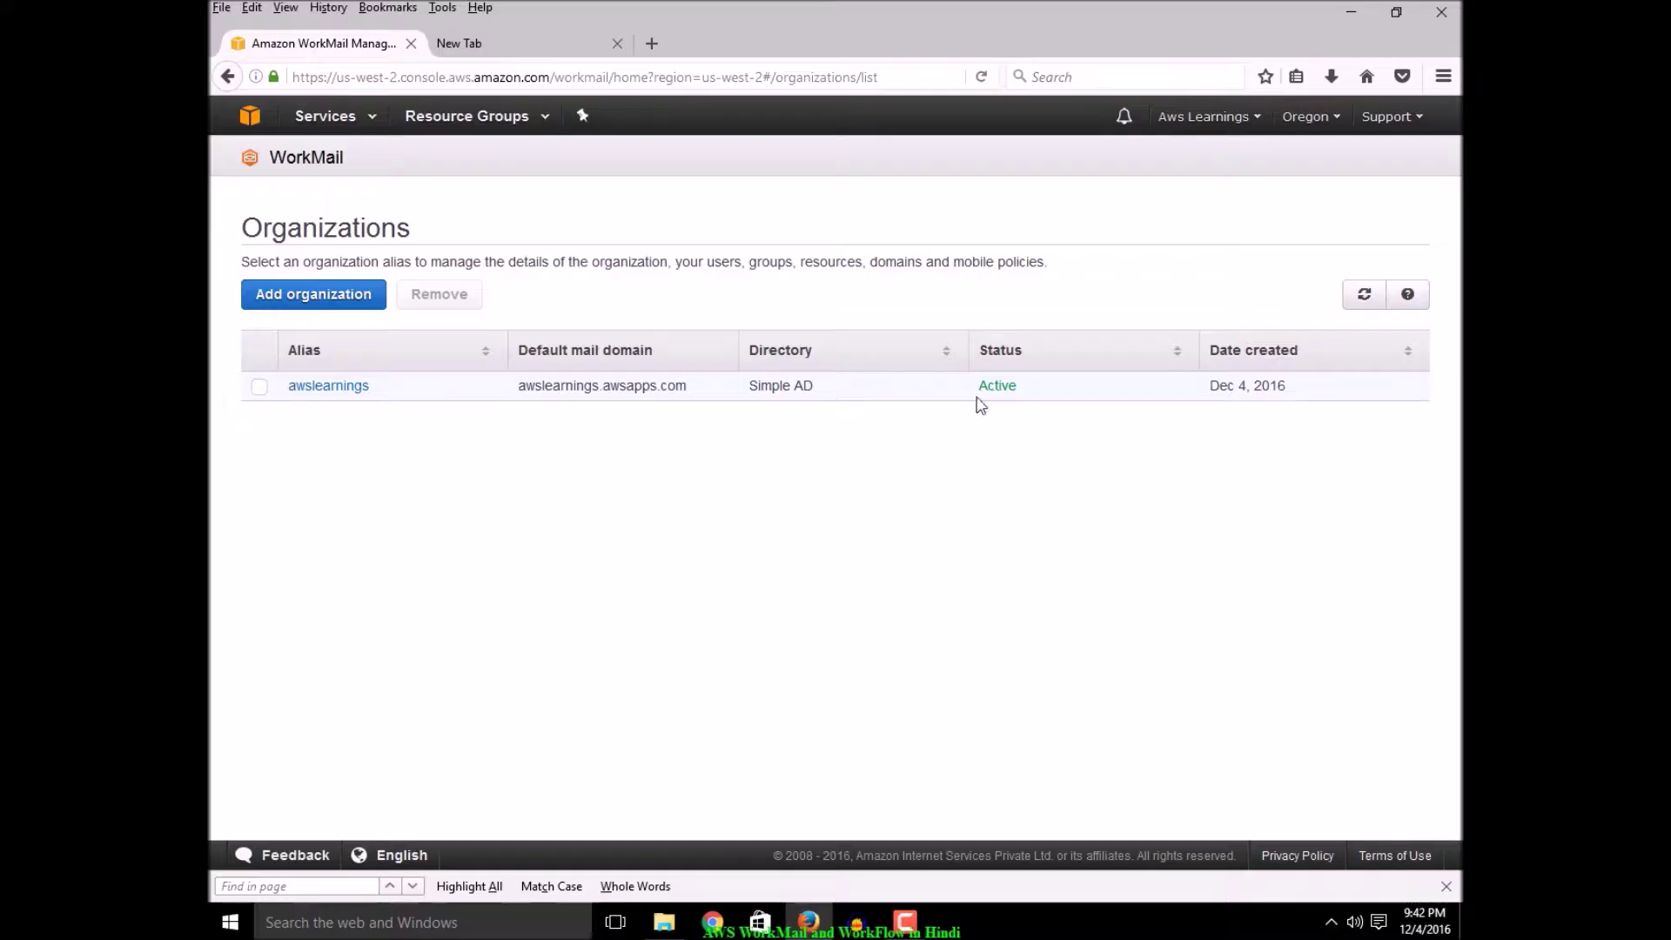
Select the awslearnings organization and view its existing users
click(259, 389)
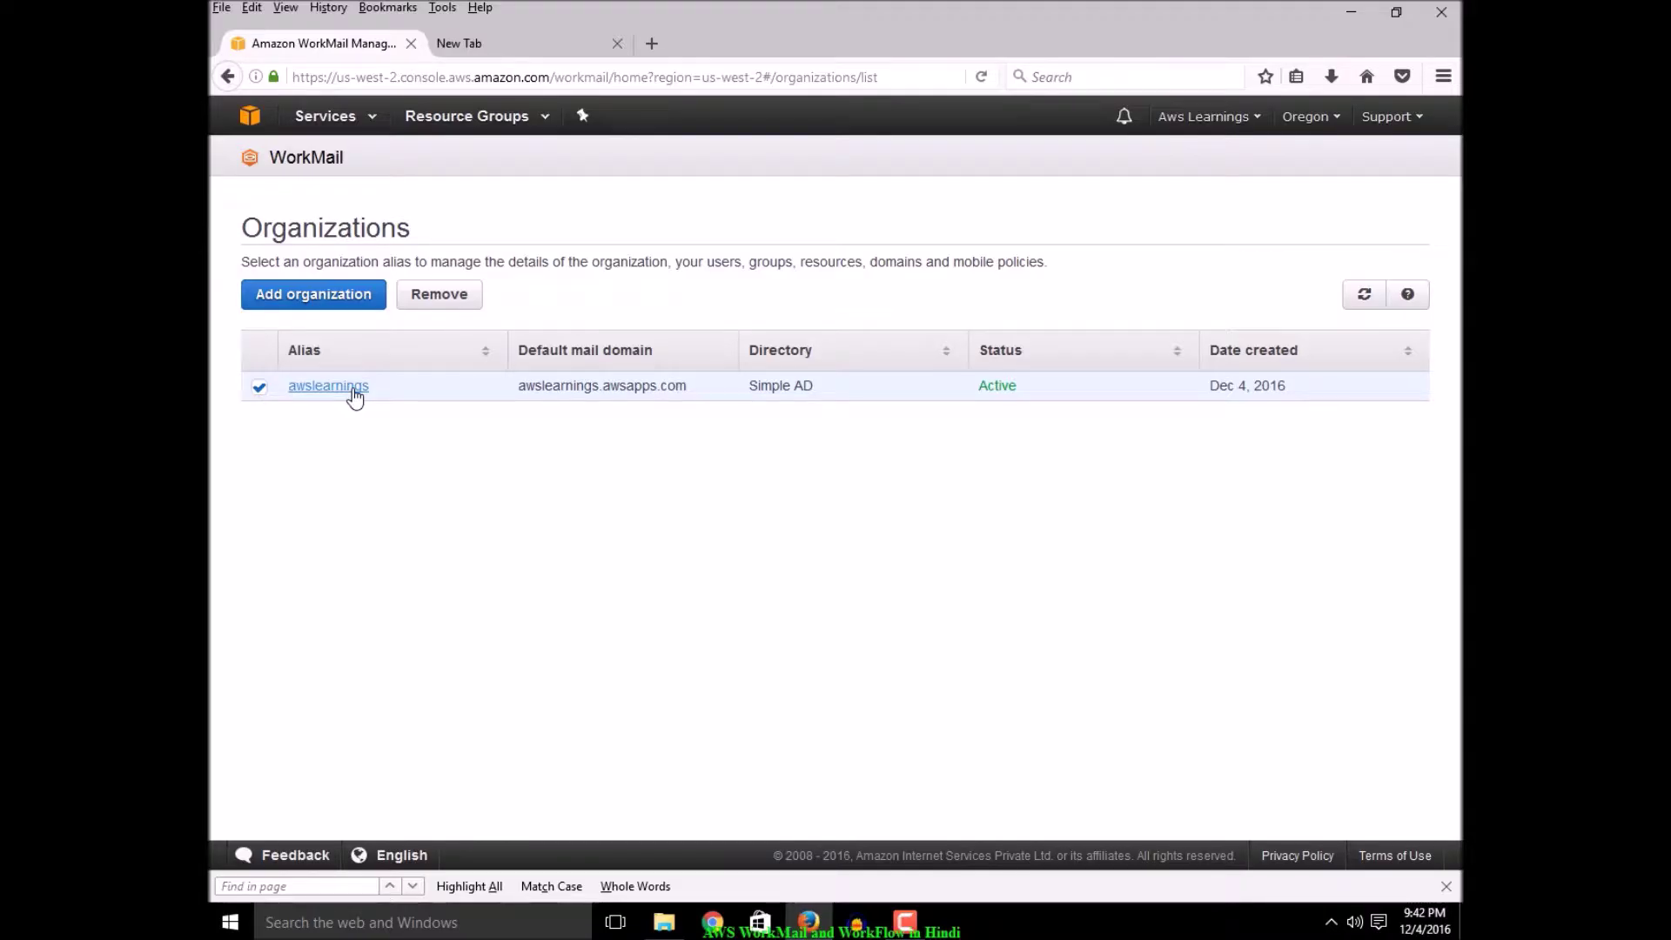
click(337, 391)
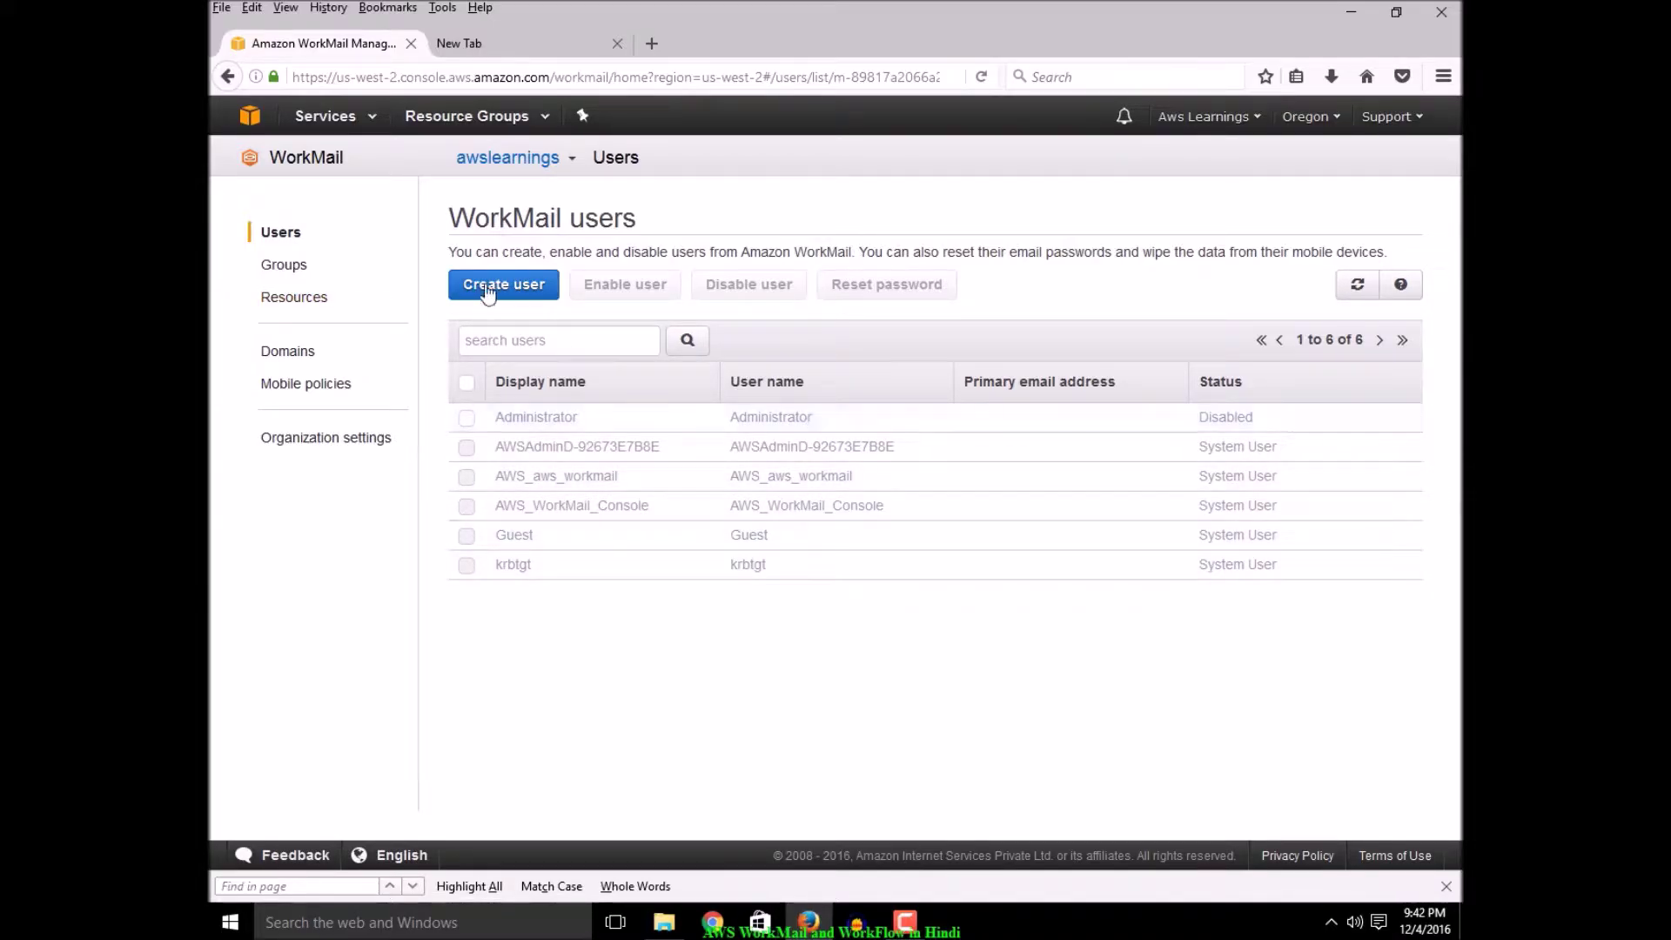
drag(1023, 438, 1038, 633)
click(1038, 633)
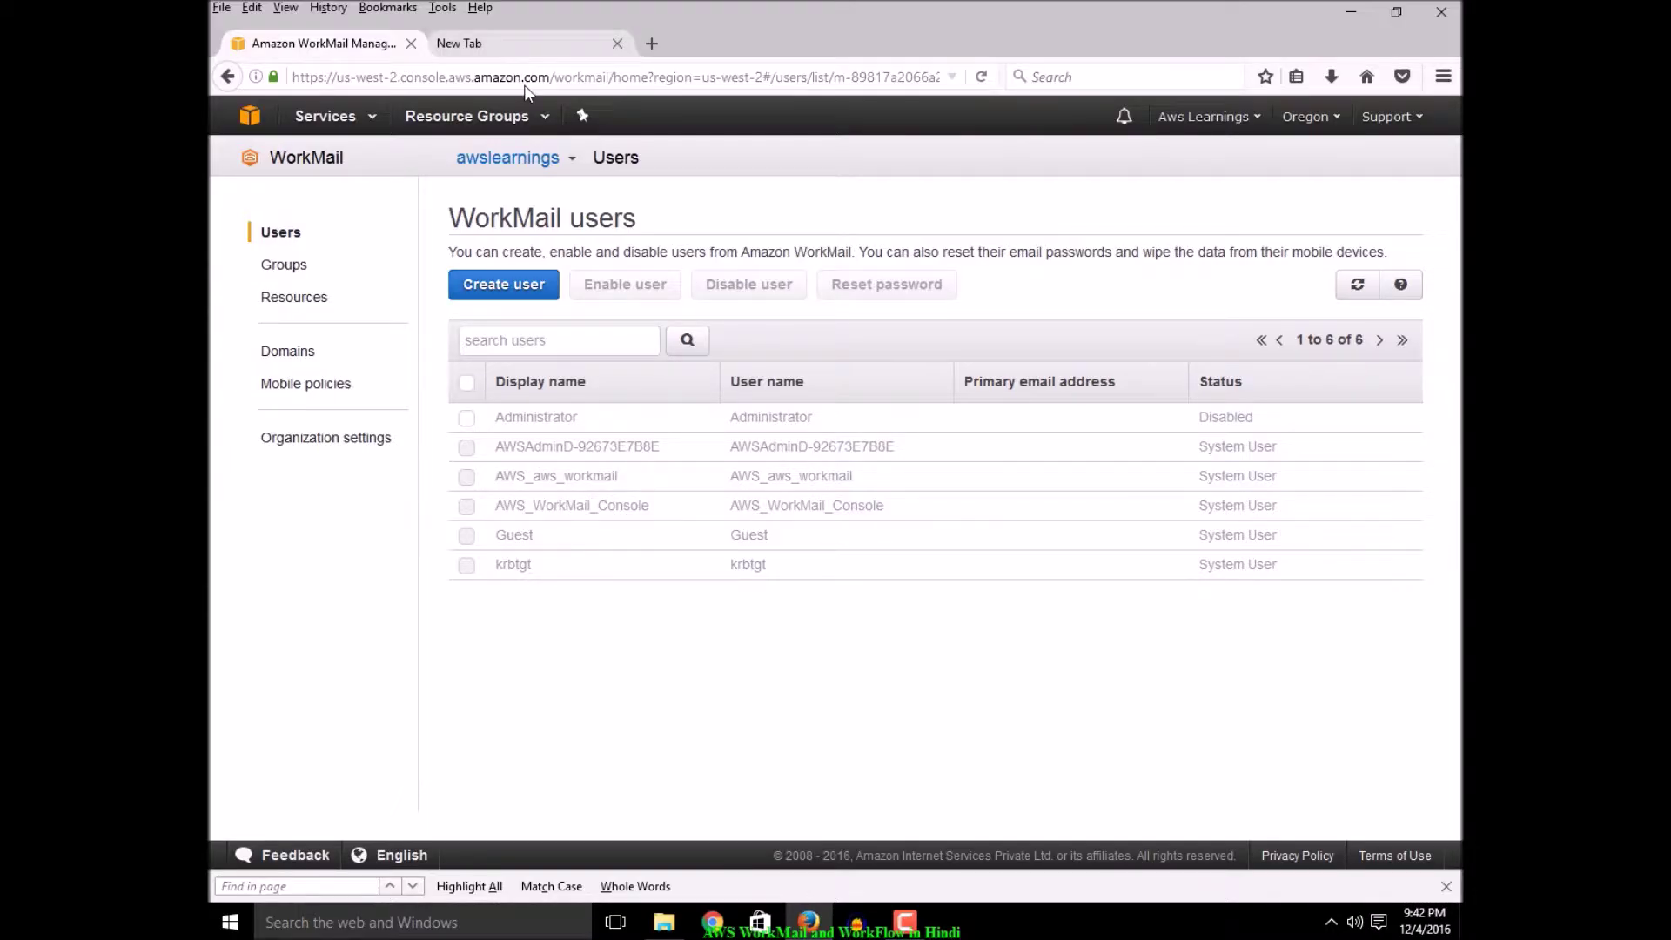
Load Gmail in a new tab, then return and start creating a new WorkMail user
click(519, 48)
text(gmail.com/)
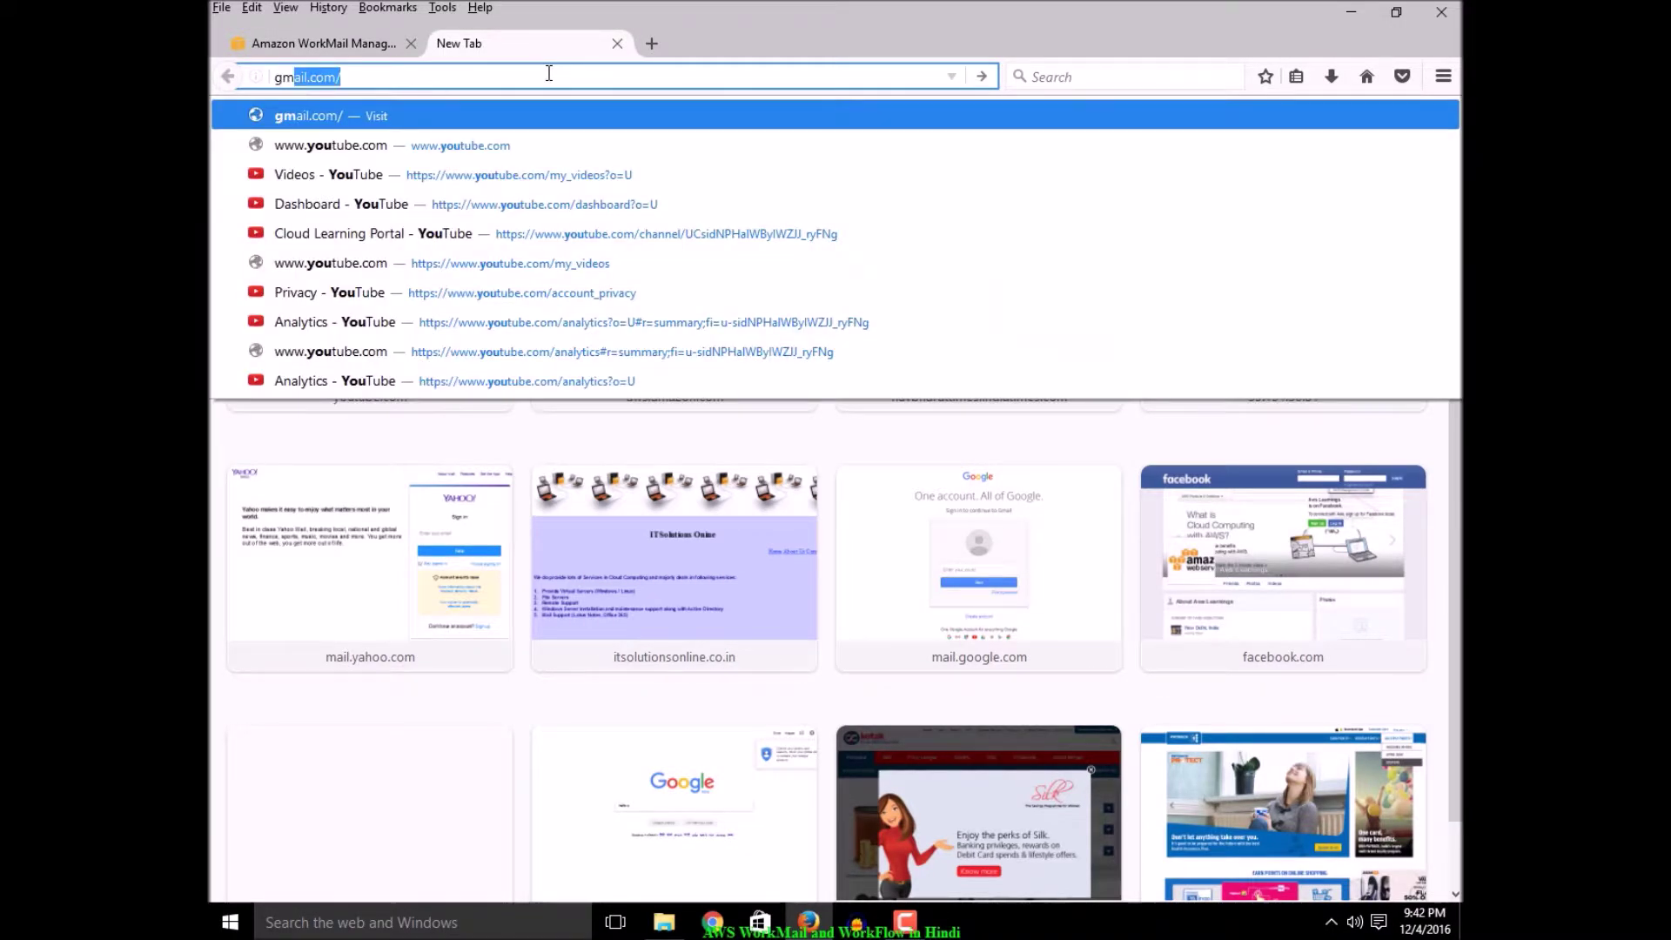
key(Return)
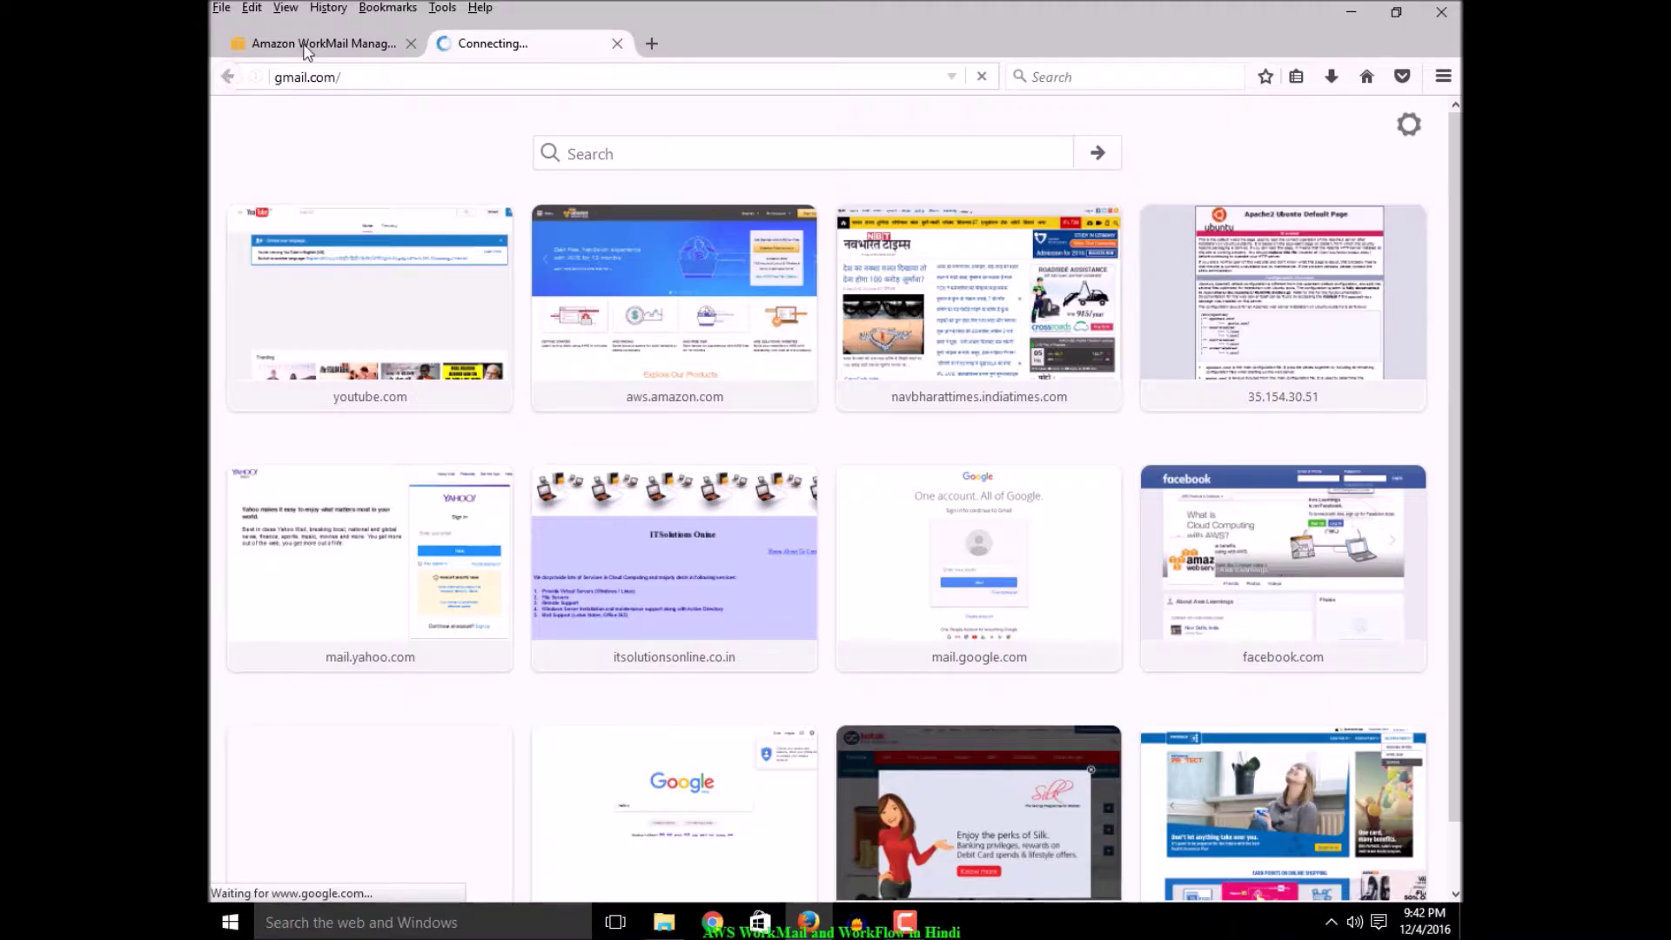
click(309, 43)
click(550, 287)
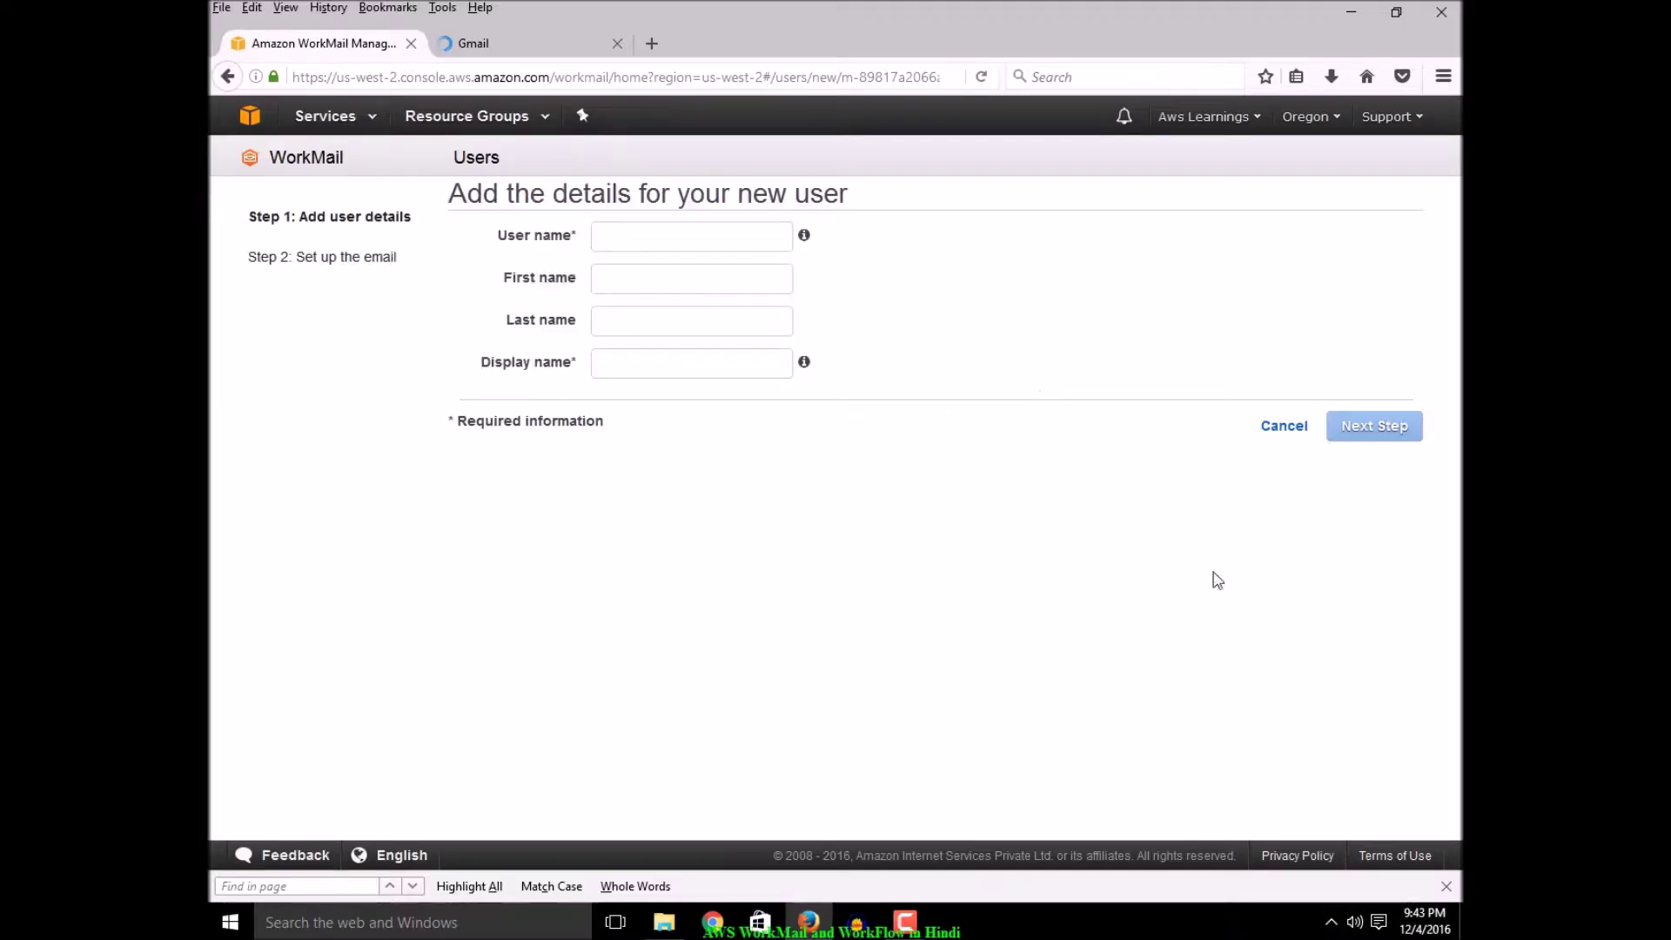
Fill in the user name, first name 'Aws' and last name 'Learning', then proceed to Step 2
click(653, 248)
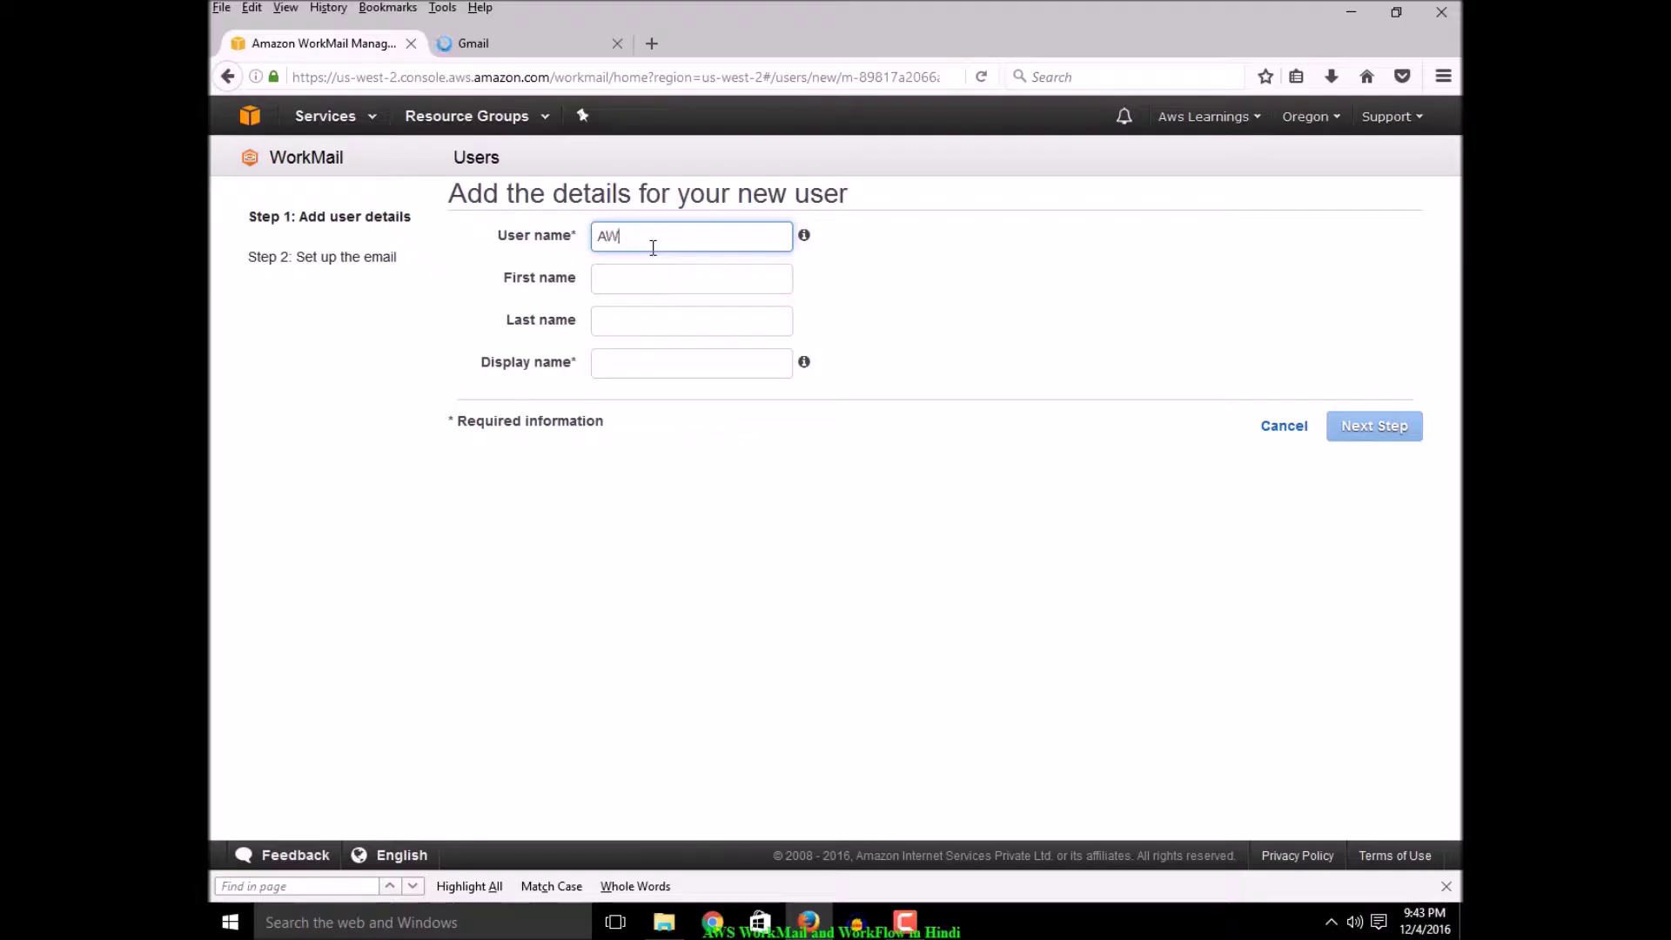
key(BackSpace)
text(wsLearning)
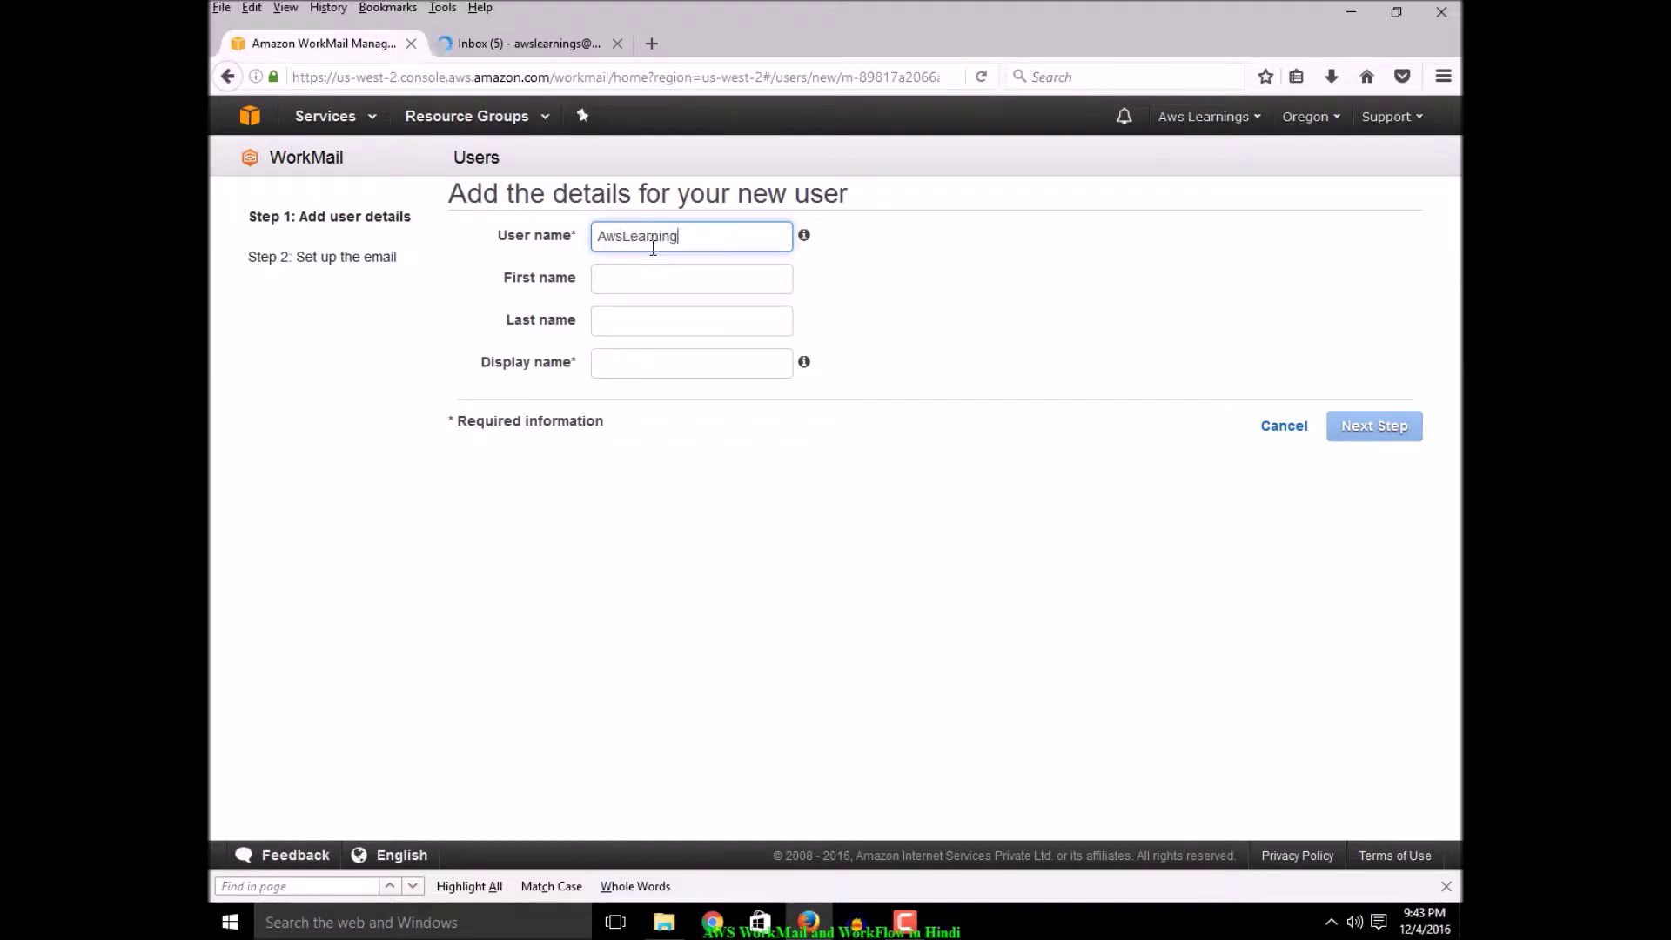
key(Tab)
text(Aws)
key(Tab)
text(Learning)
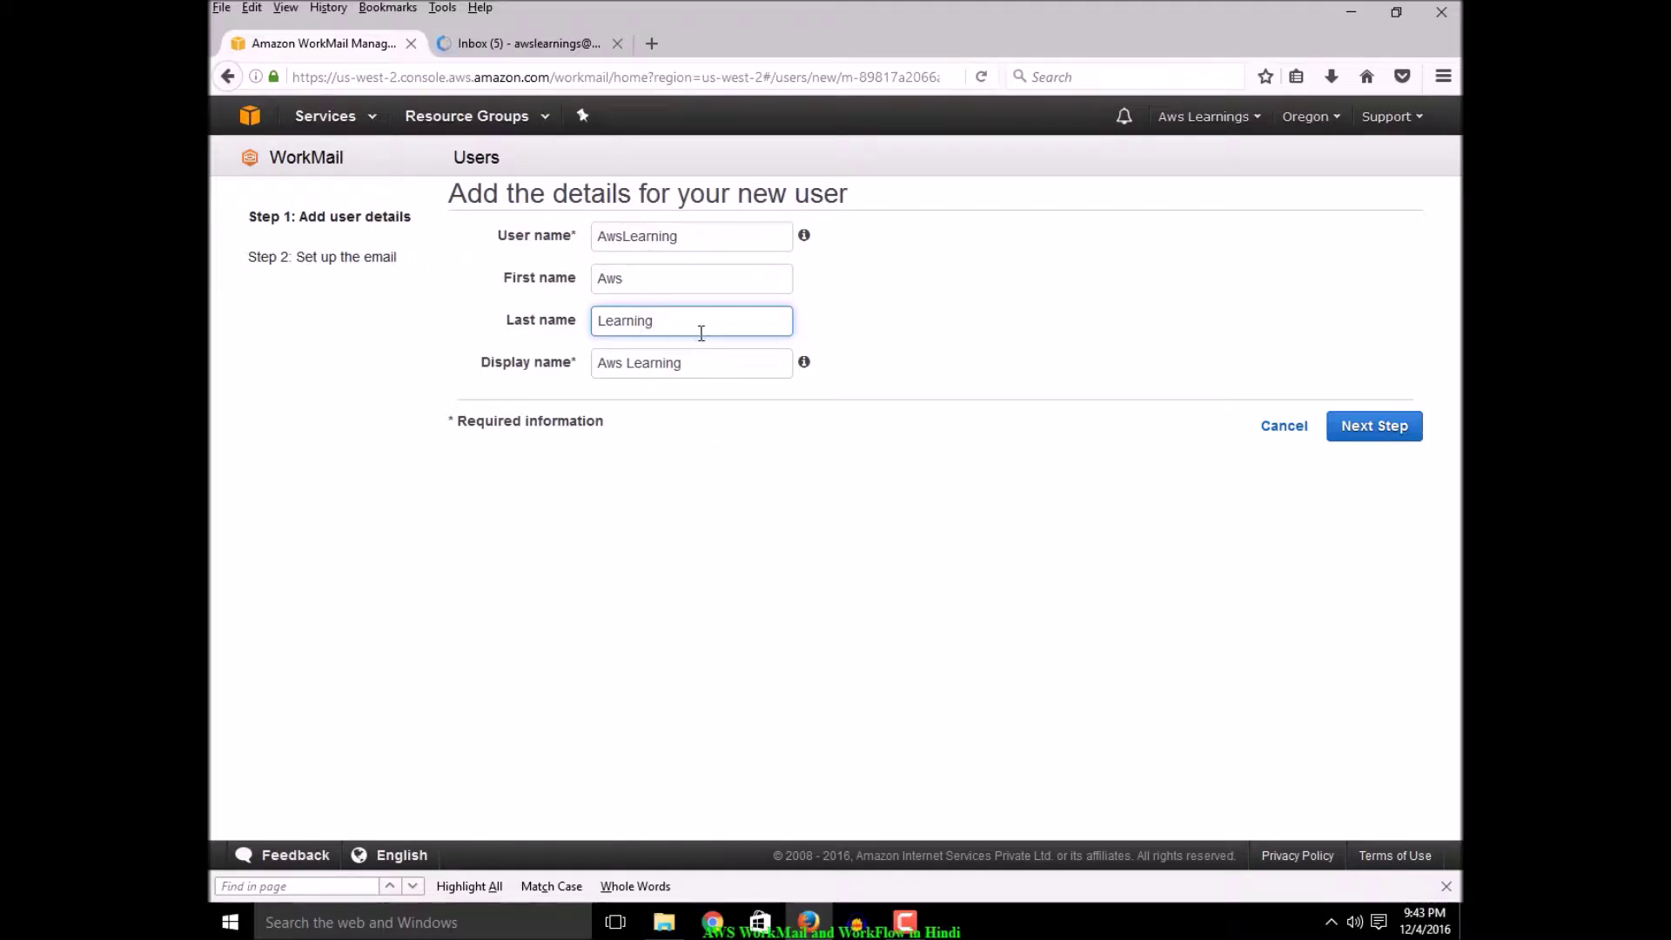
click(1376, 426)
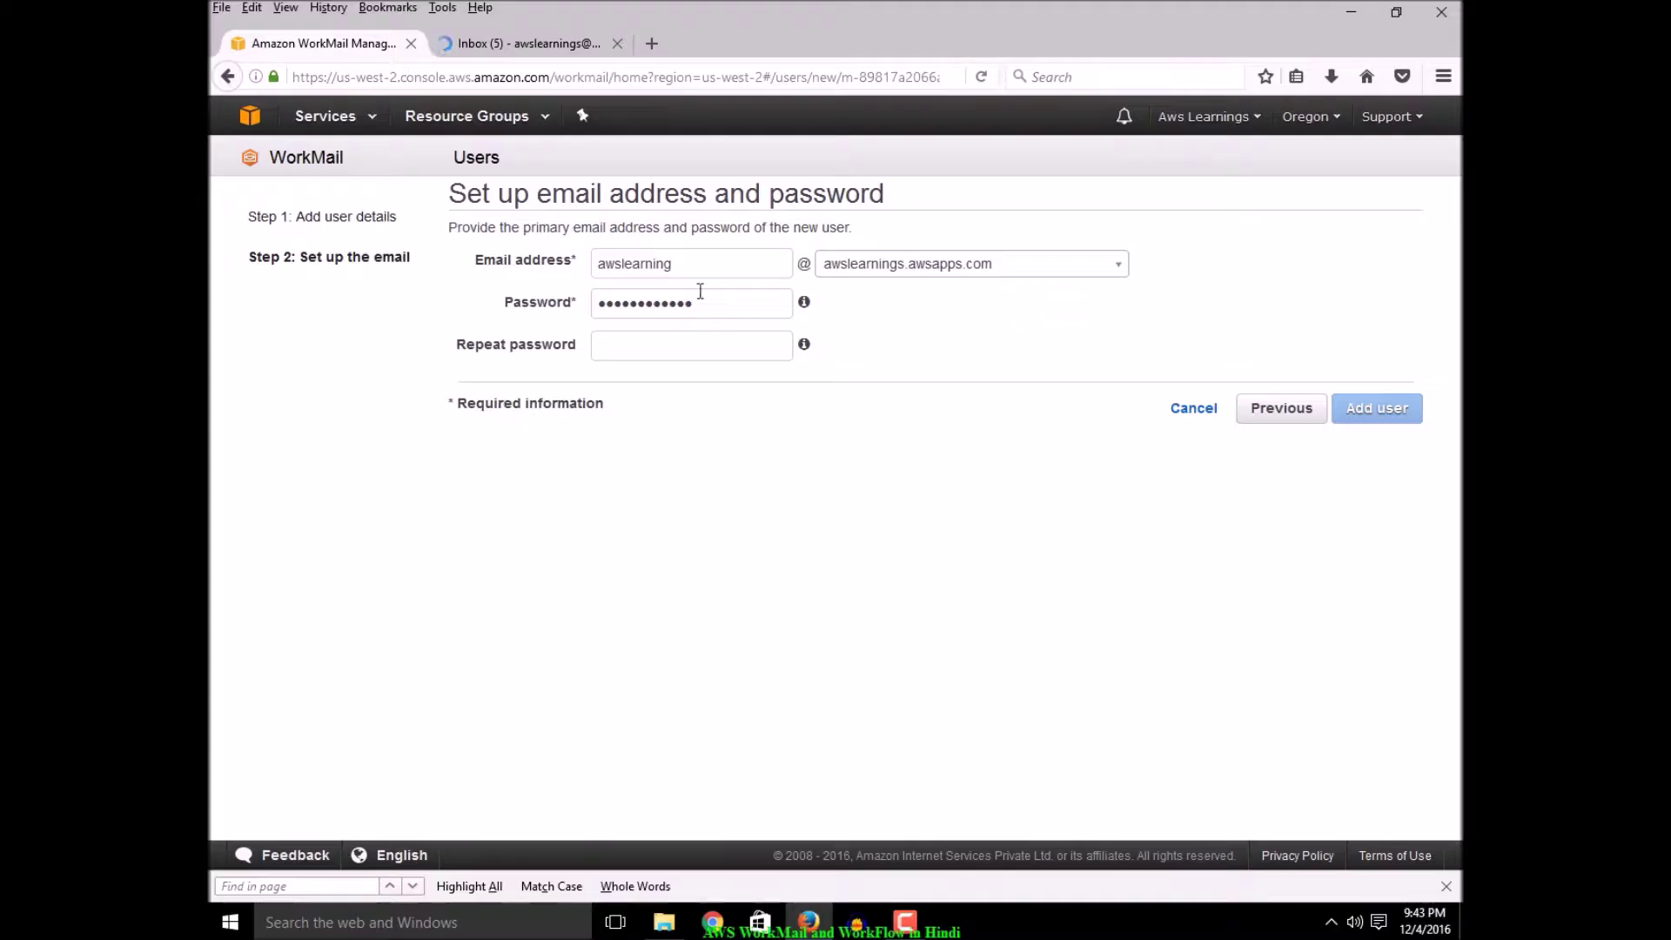
Replace the prefilled password, submit the user, and dismiss the browser's save-password prompt
drag(712, 309, 558, 302)
text(••)
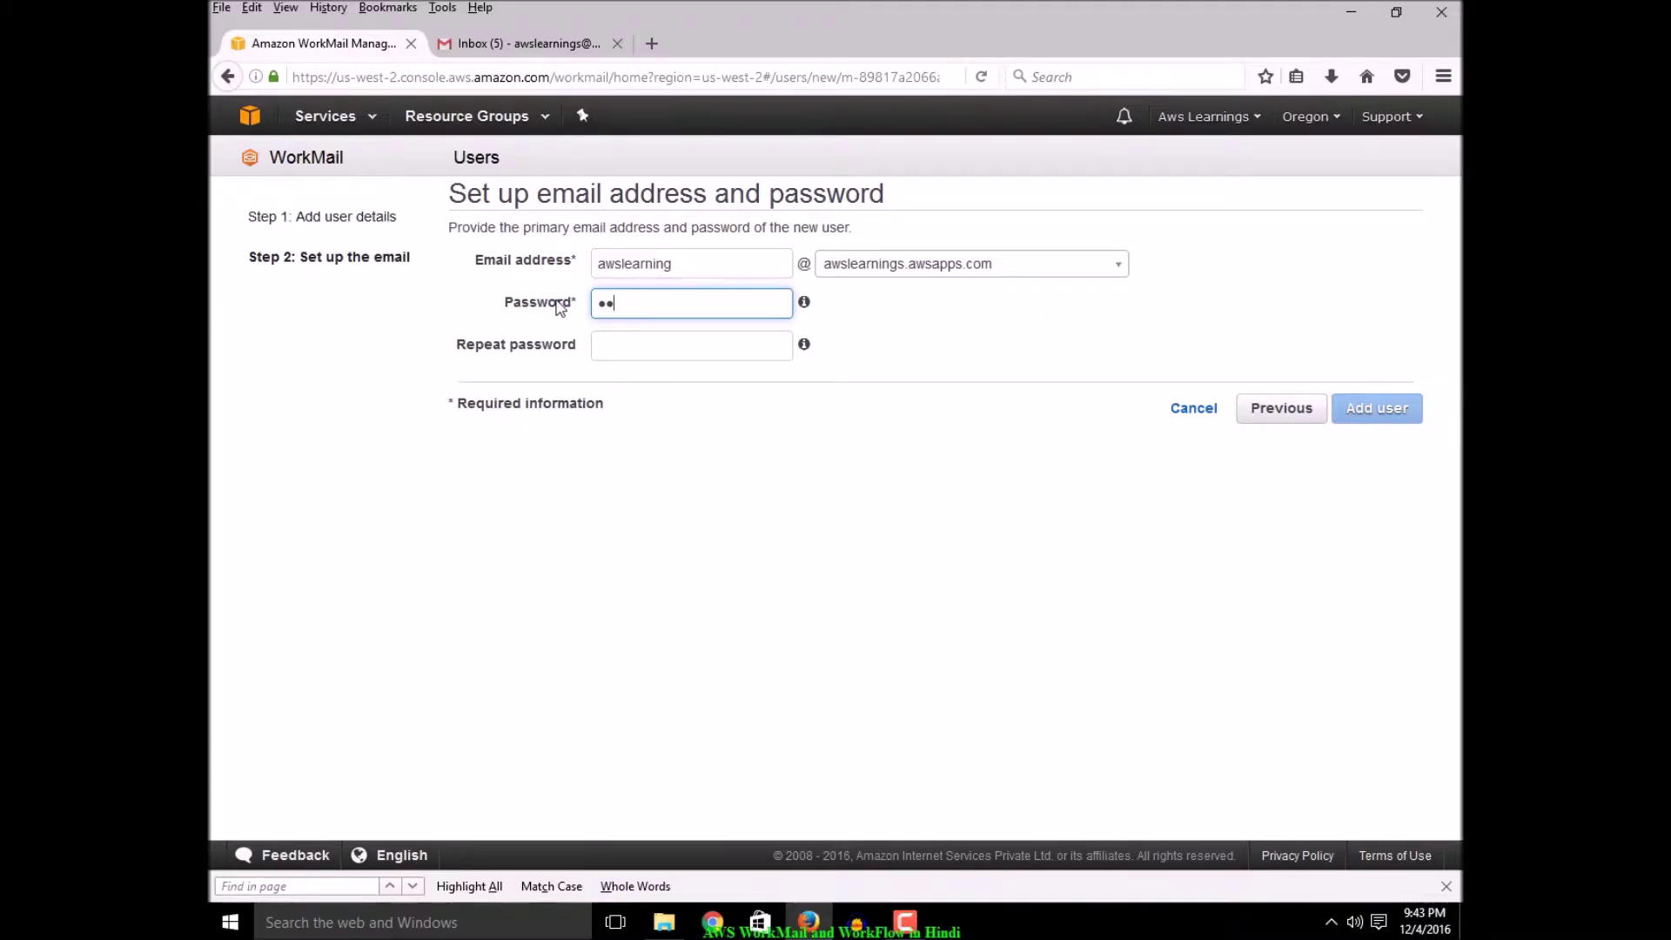
text(••••••••)
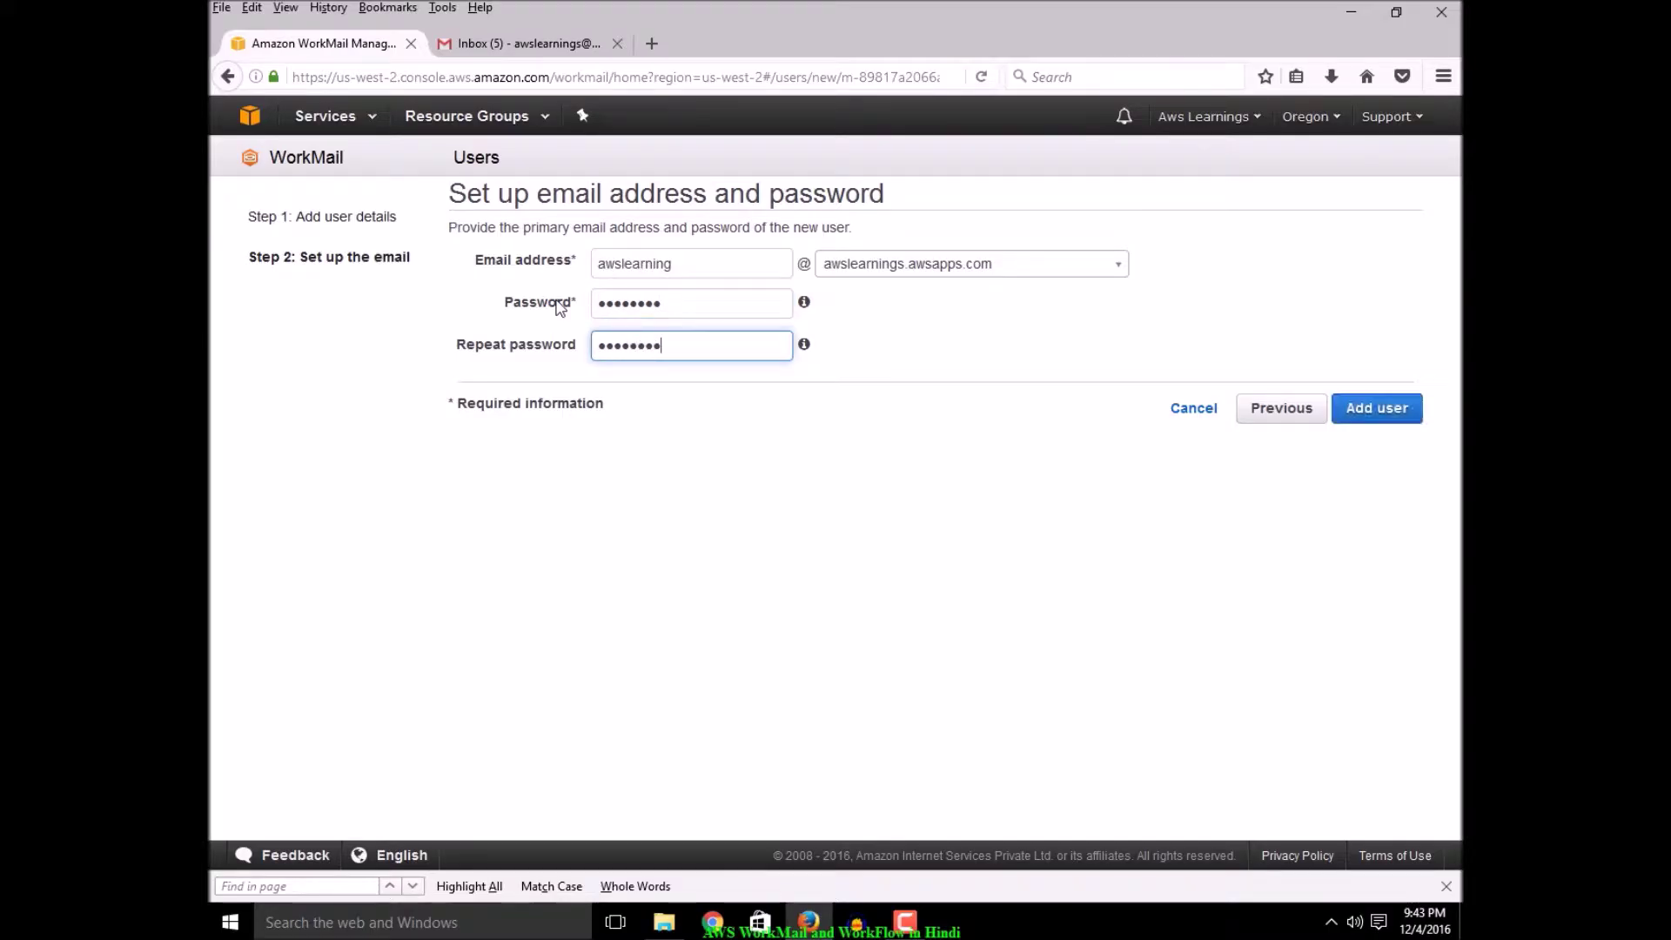
click(1376, 426)
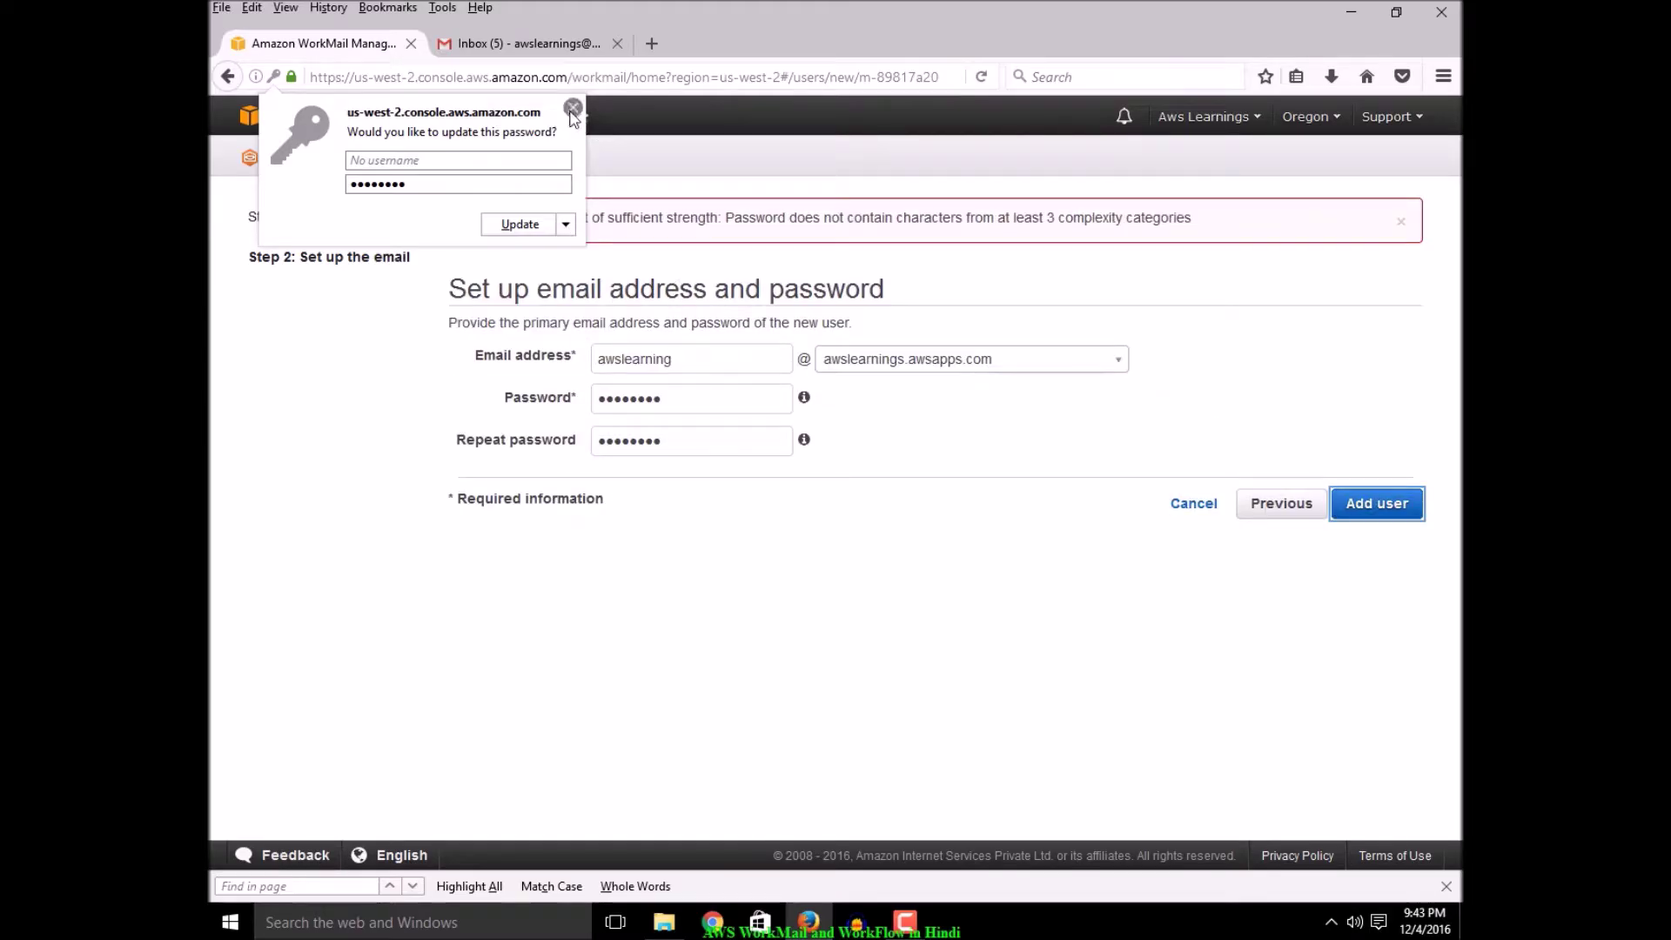
click(570, 226)
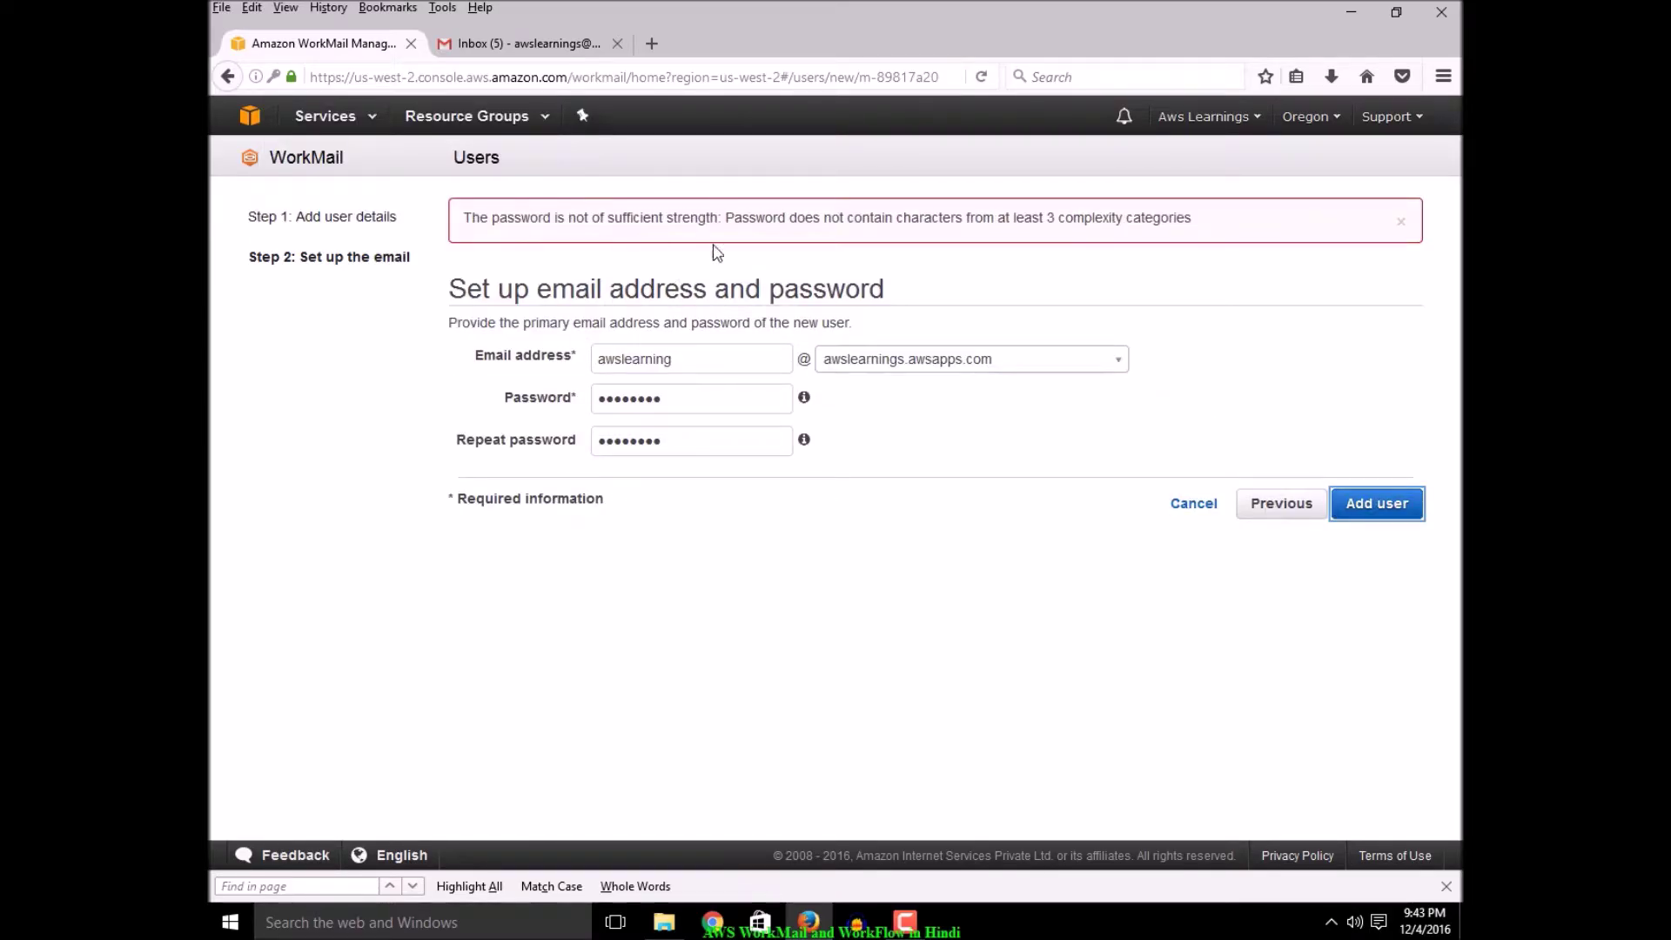
Re-enter a stronger password with its repeat, add the user, and let the browser save it
double_click(688, 402)
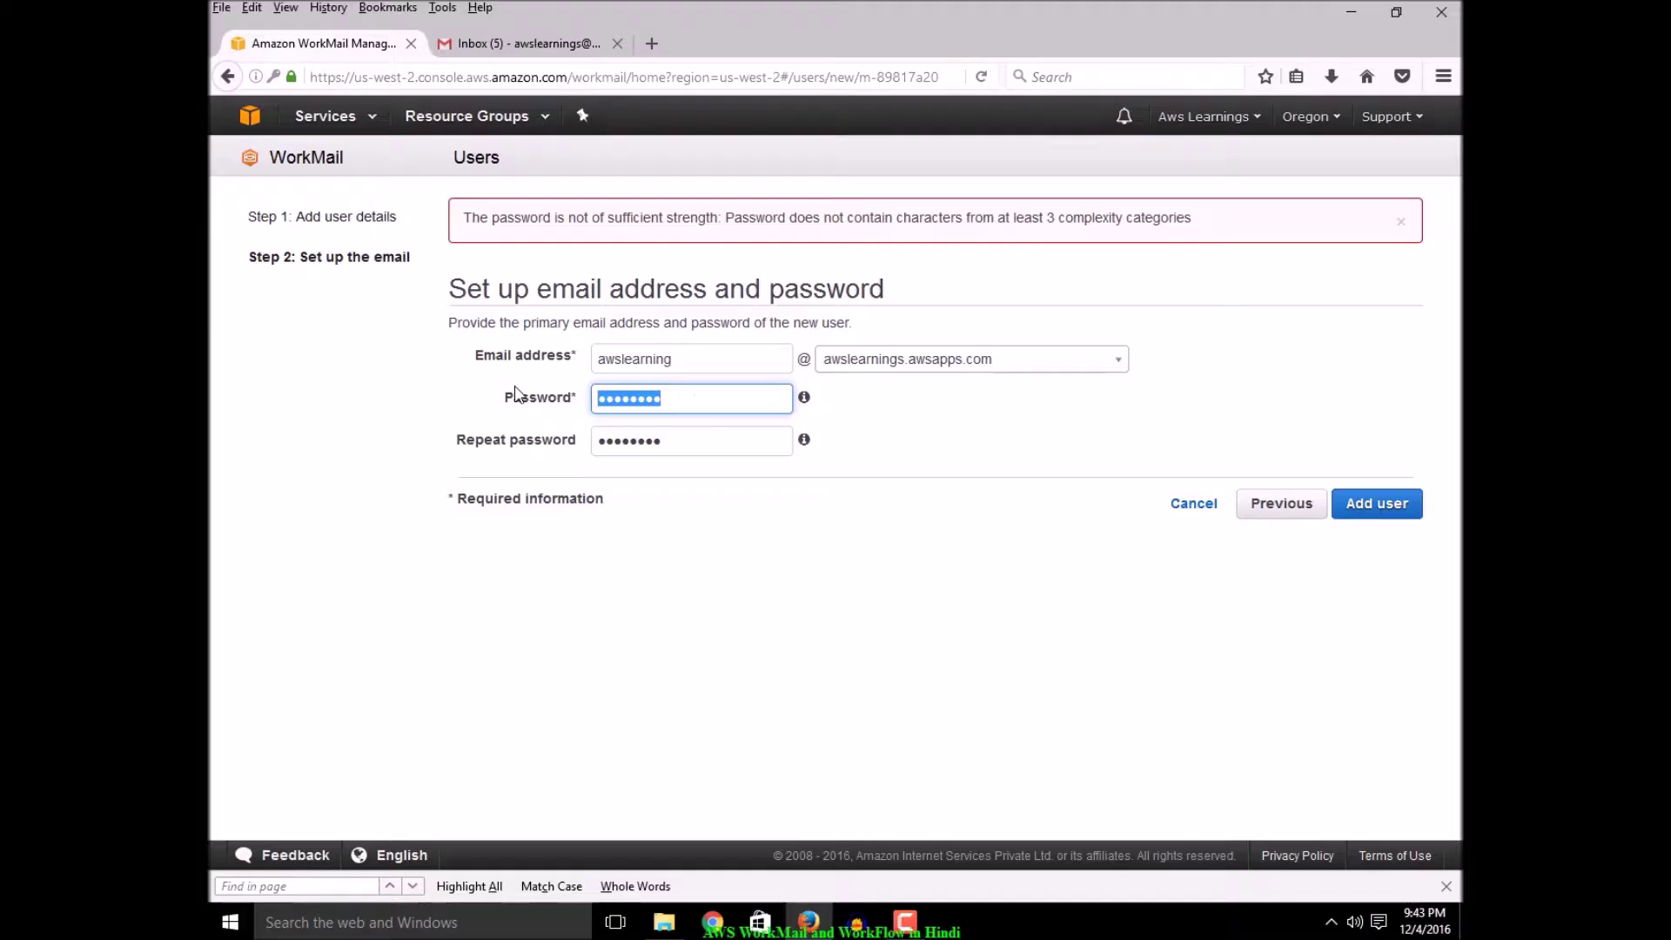
text(•••••••)
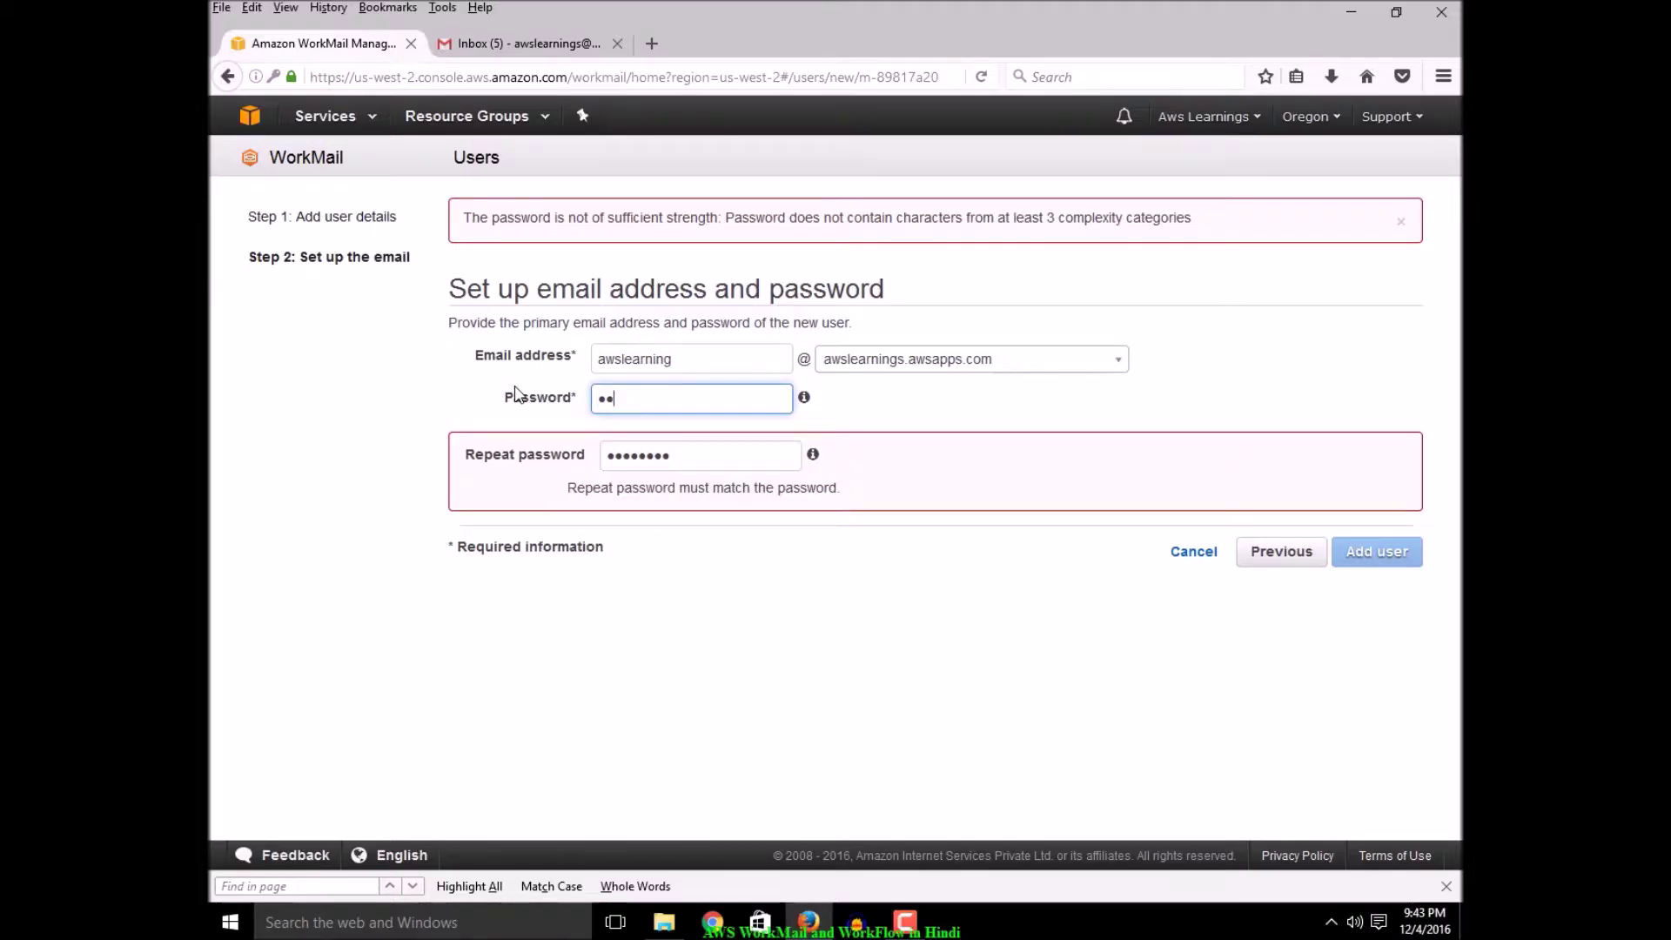
text(••)
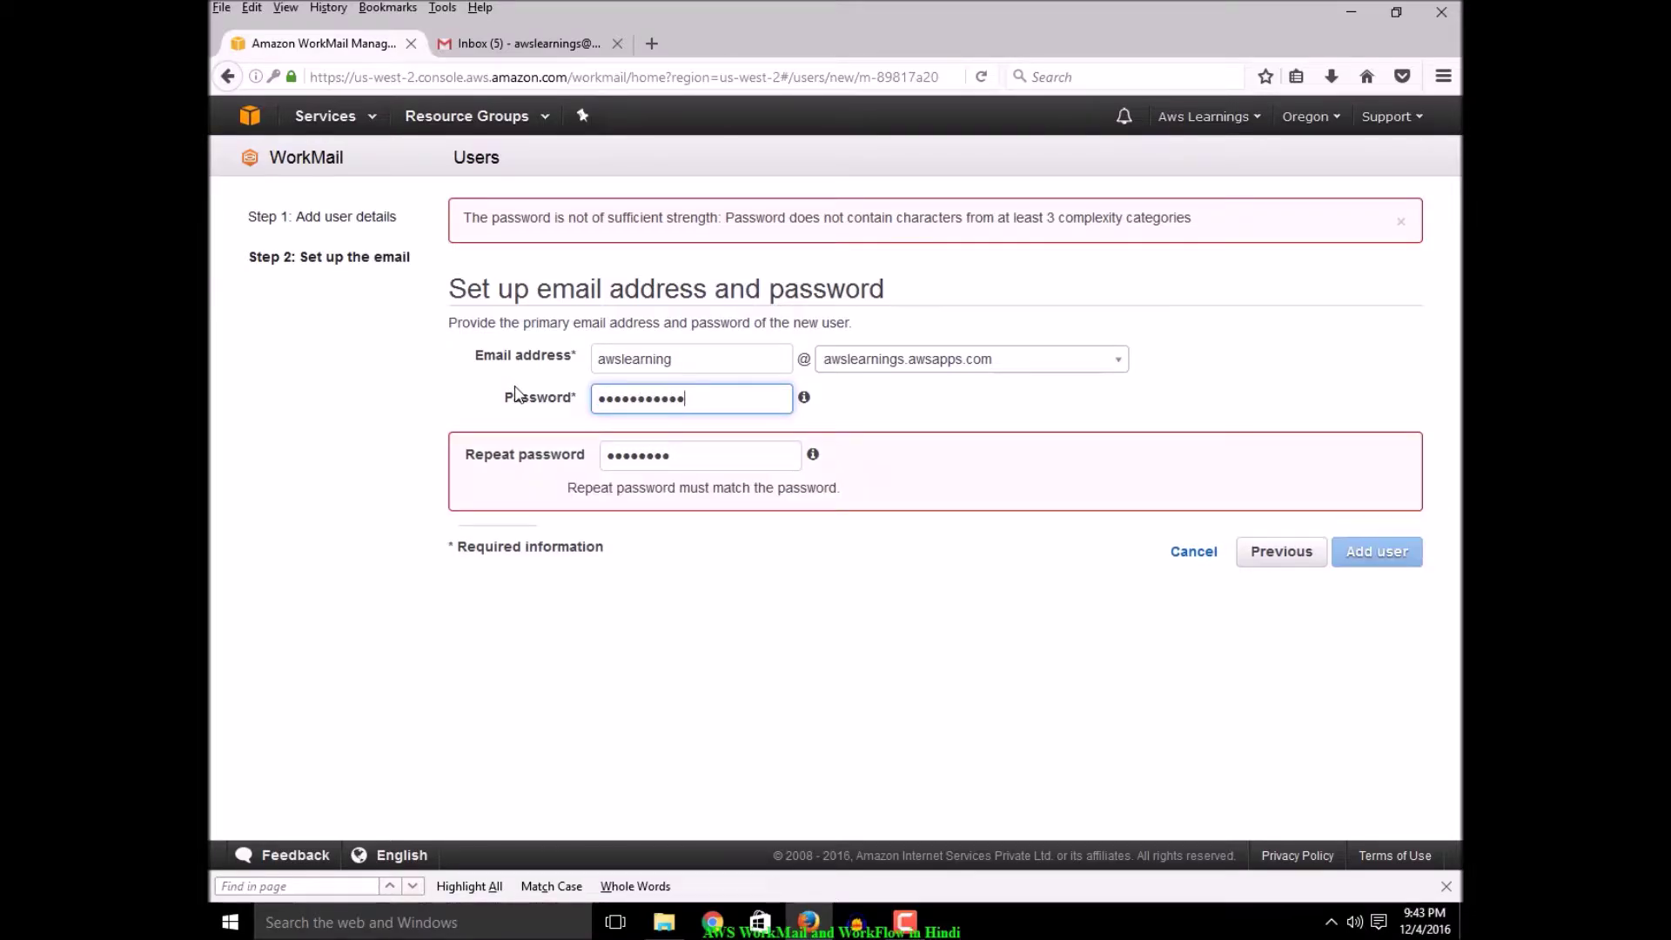
text(•)
key(Tab)
text(••••••)
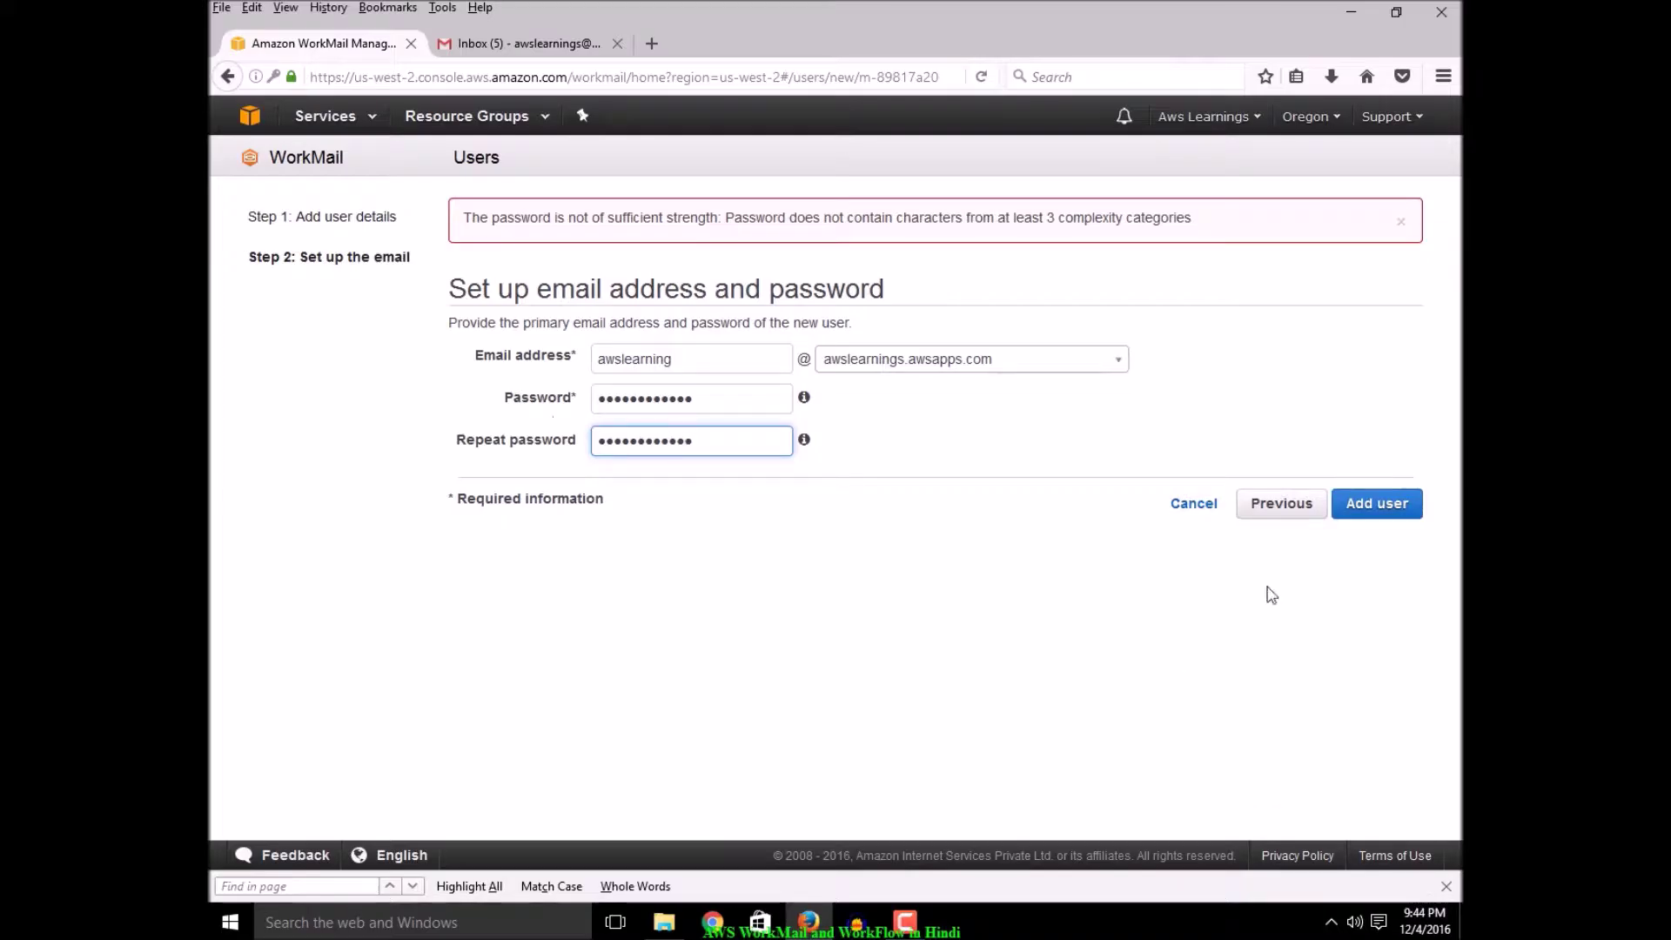
click(1382, 503)
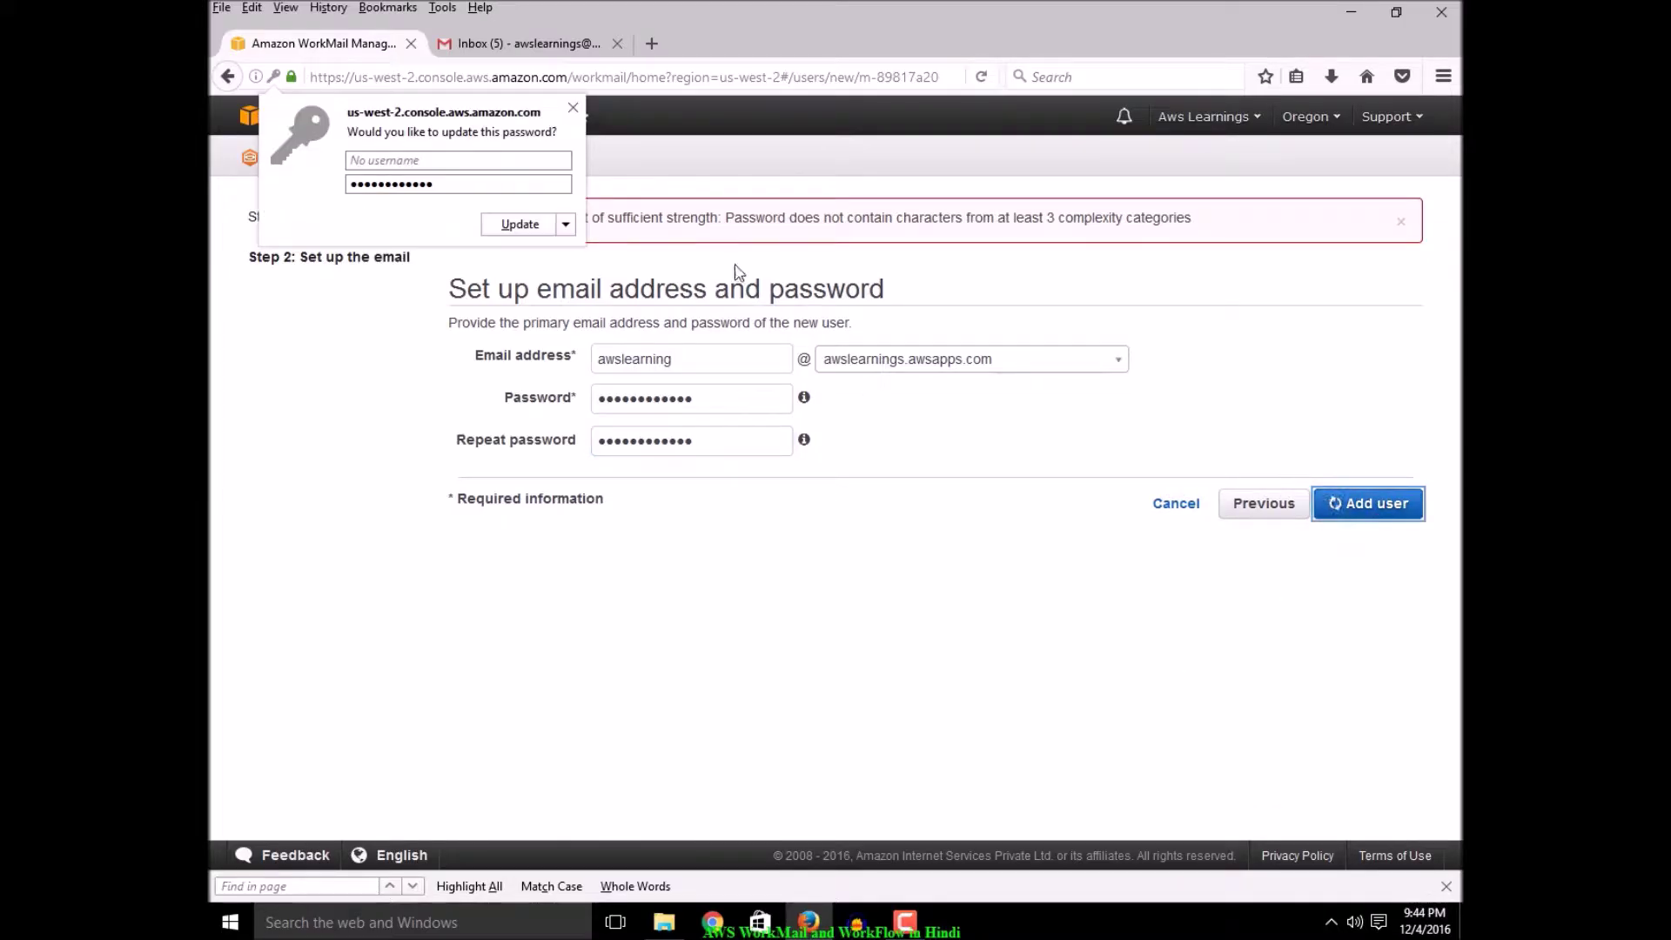
click(537, 228)
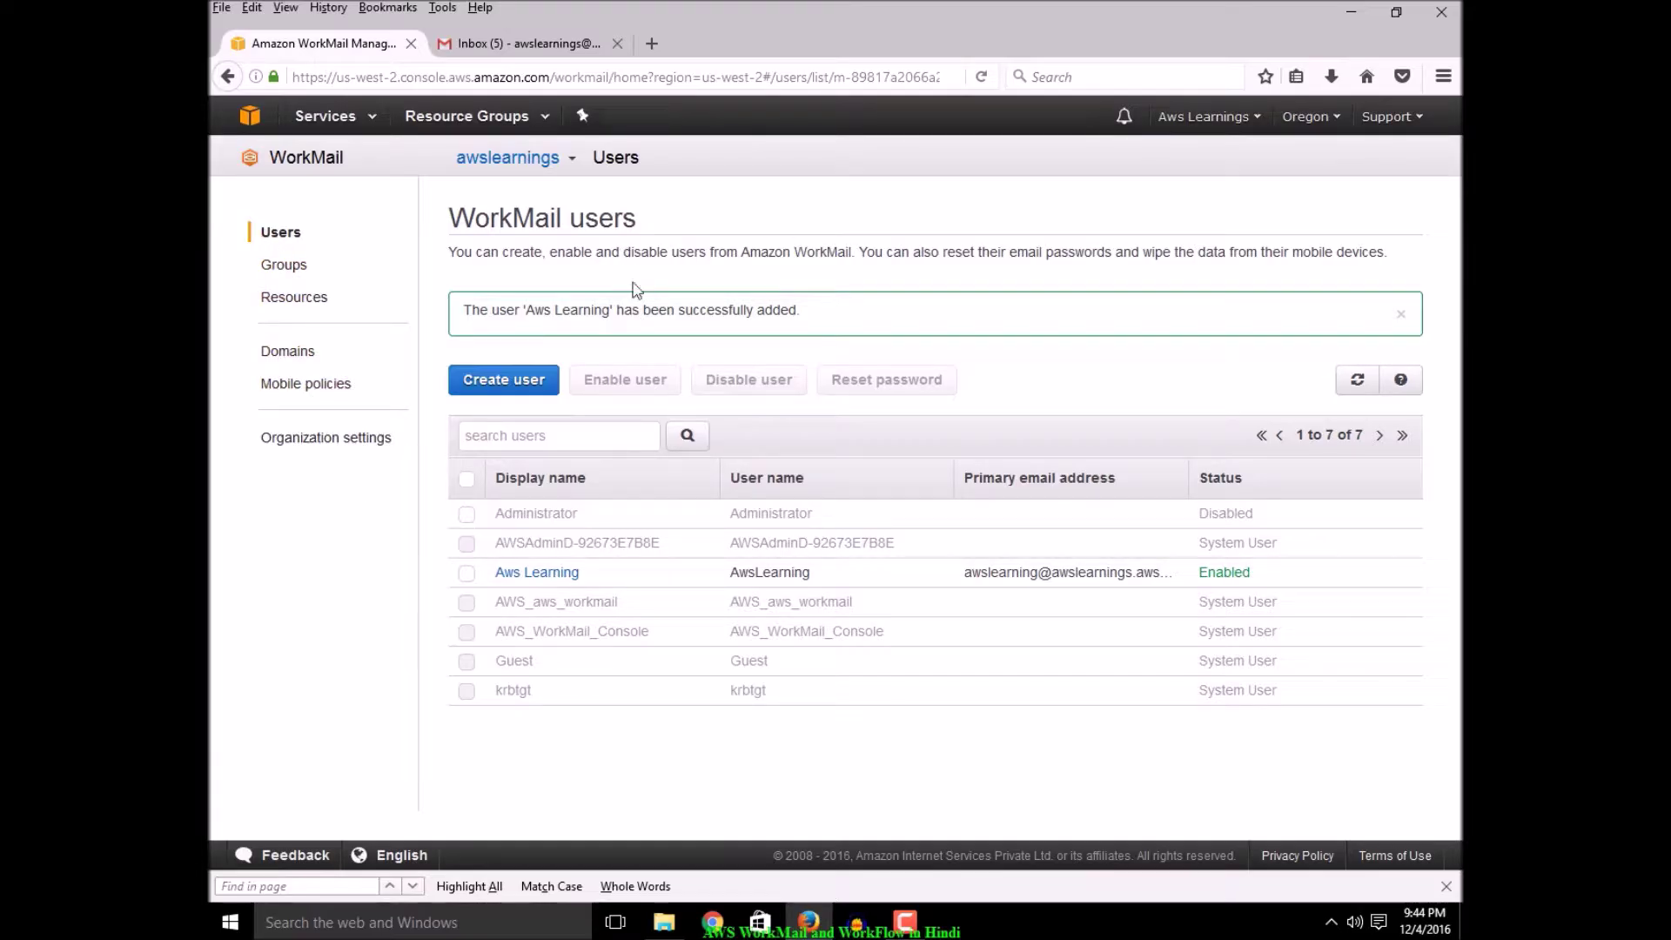
Select the new user, view the Groups list, and cancel a new group without saving
click(467, 574)
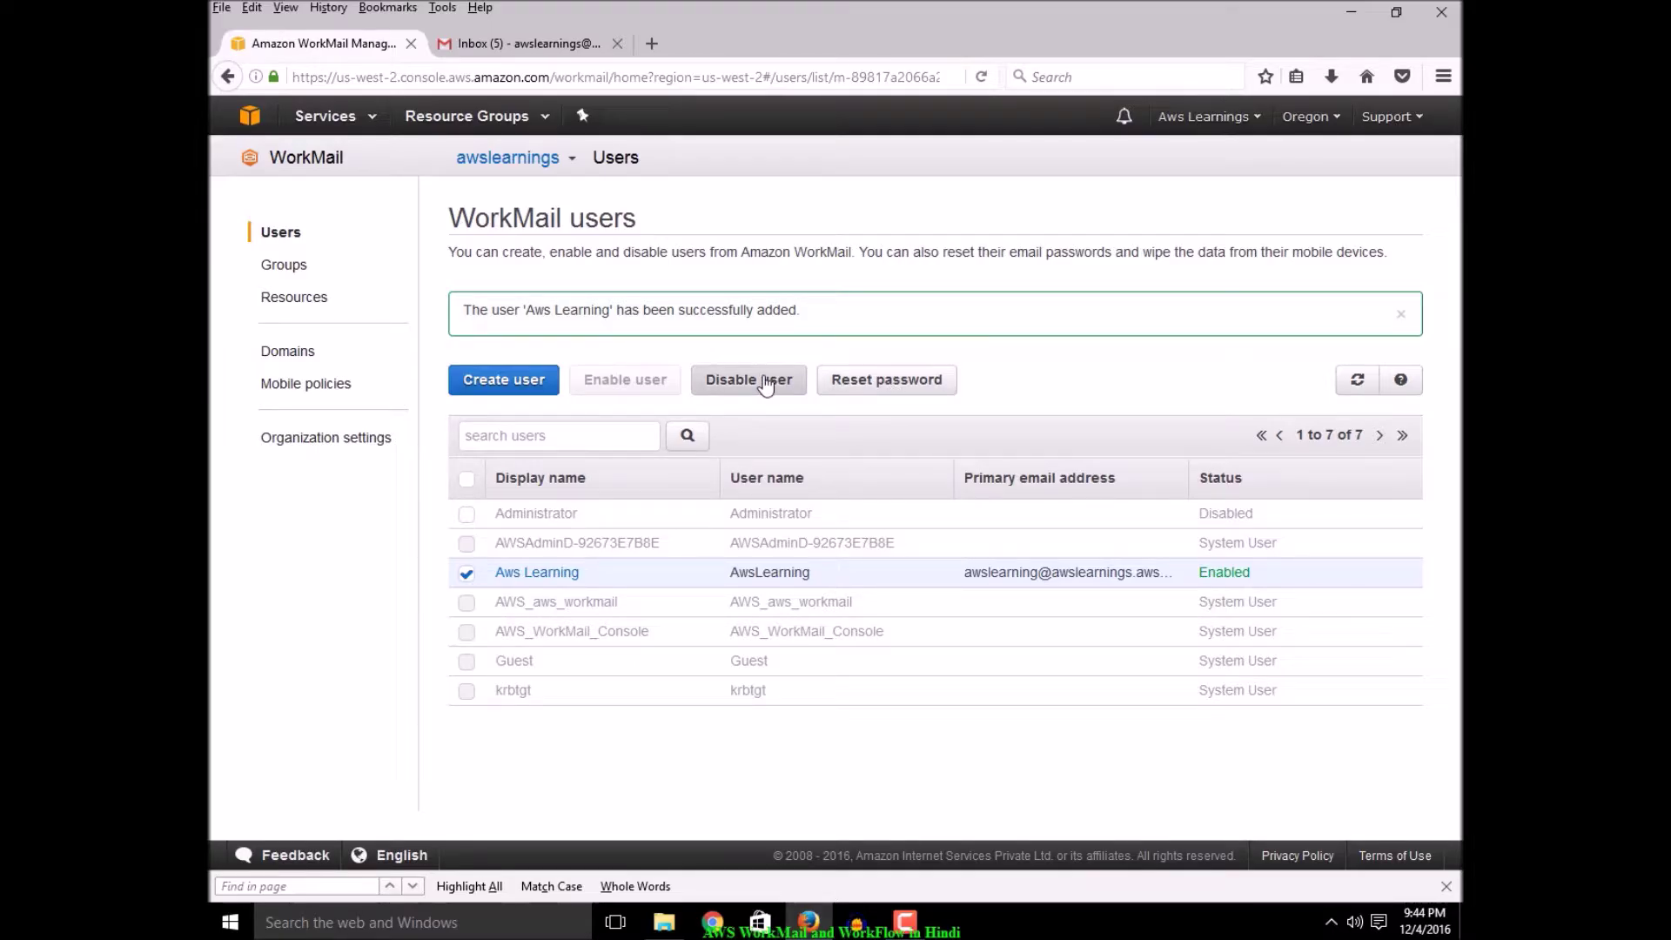
click(282, 270)
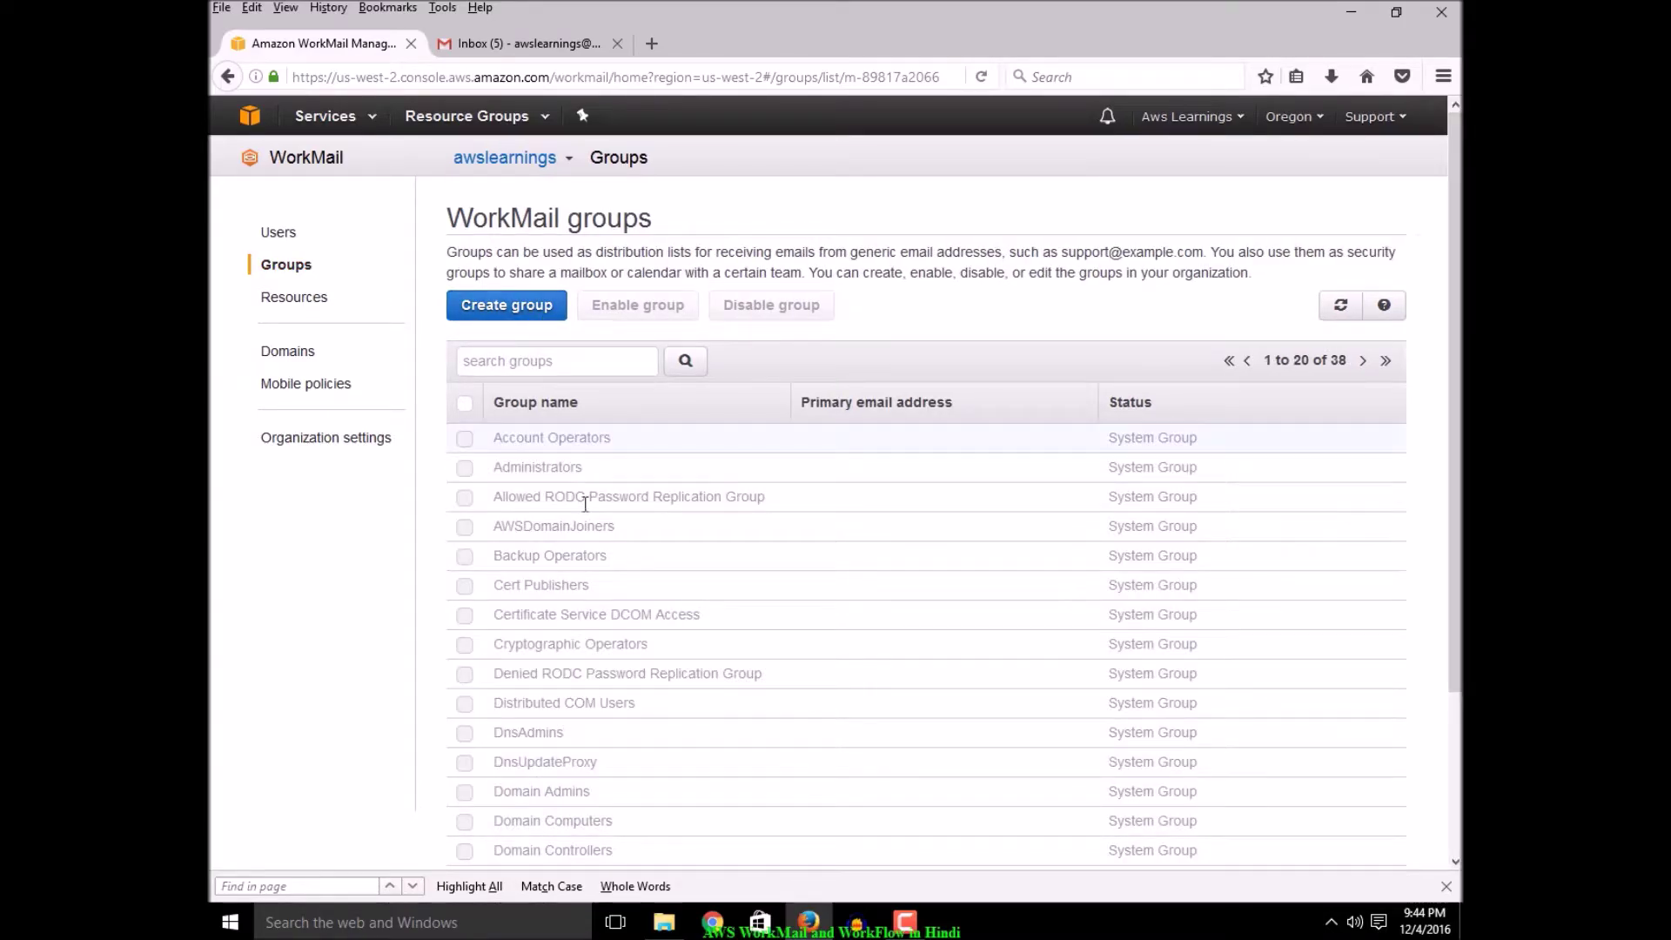
scroll(953, 627, down, 2)
scroll(784, 479, up, 2)
click(508, 310)
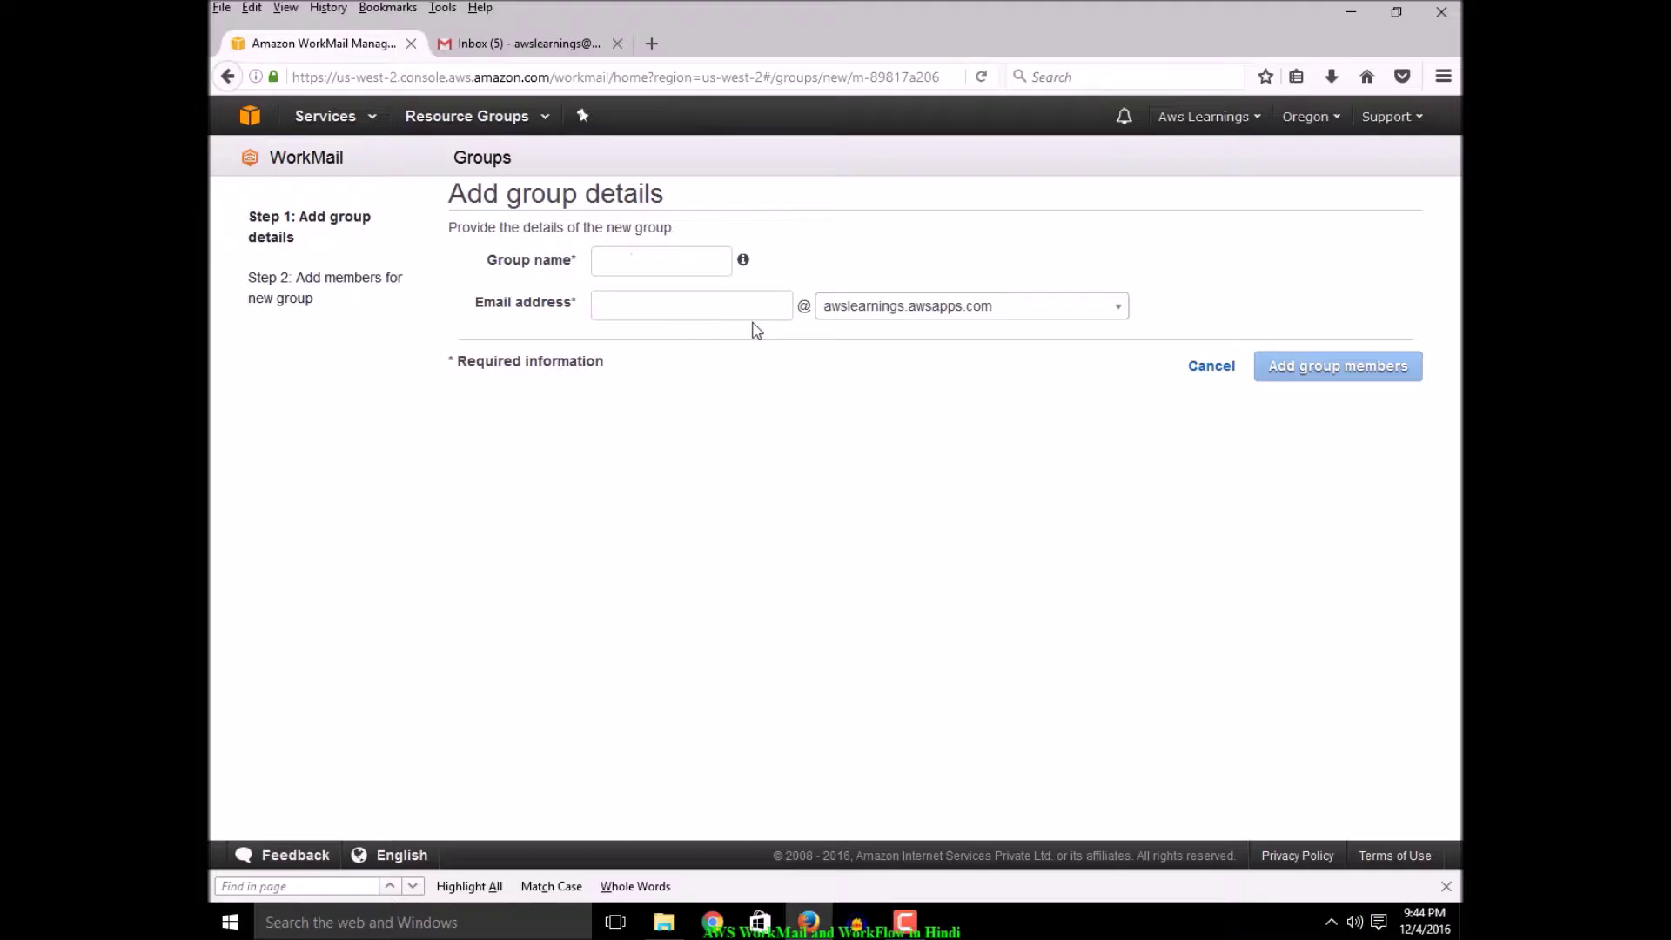
click(1212, 368)
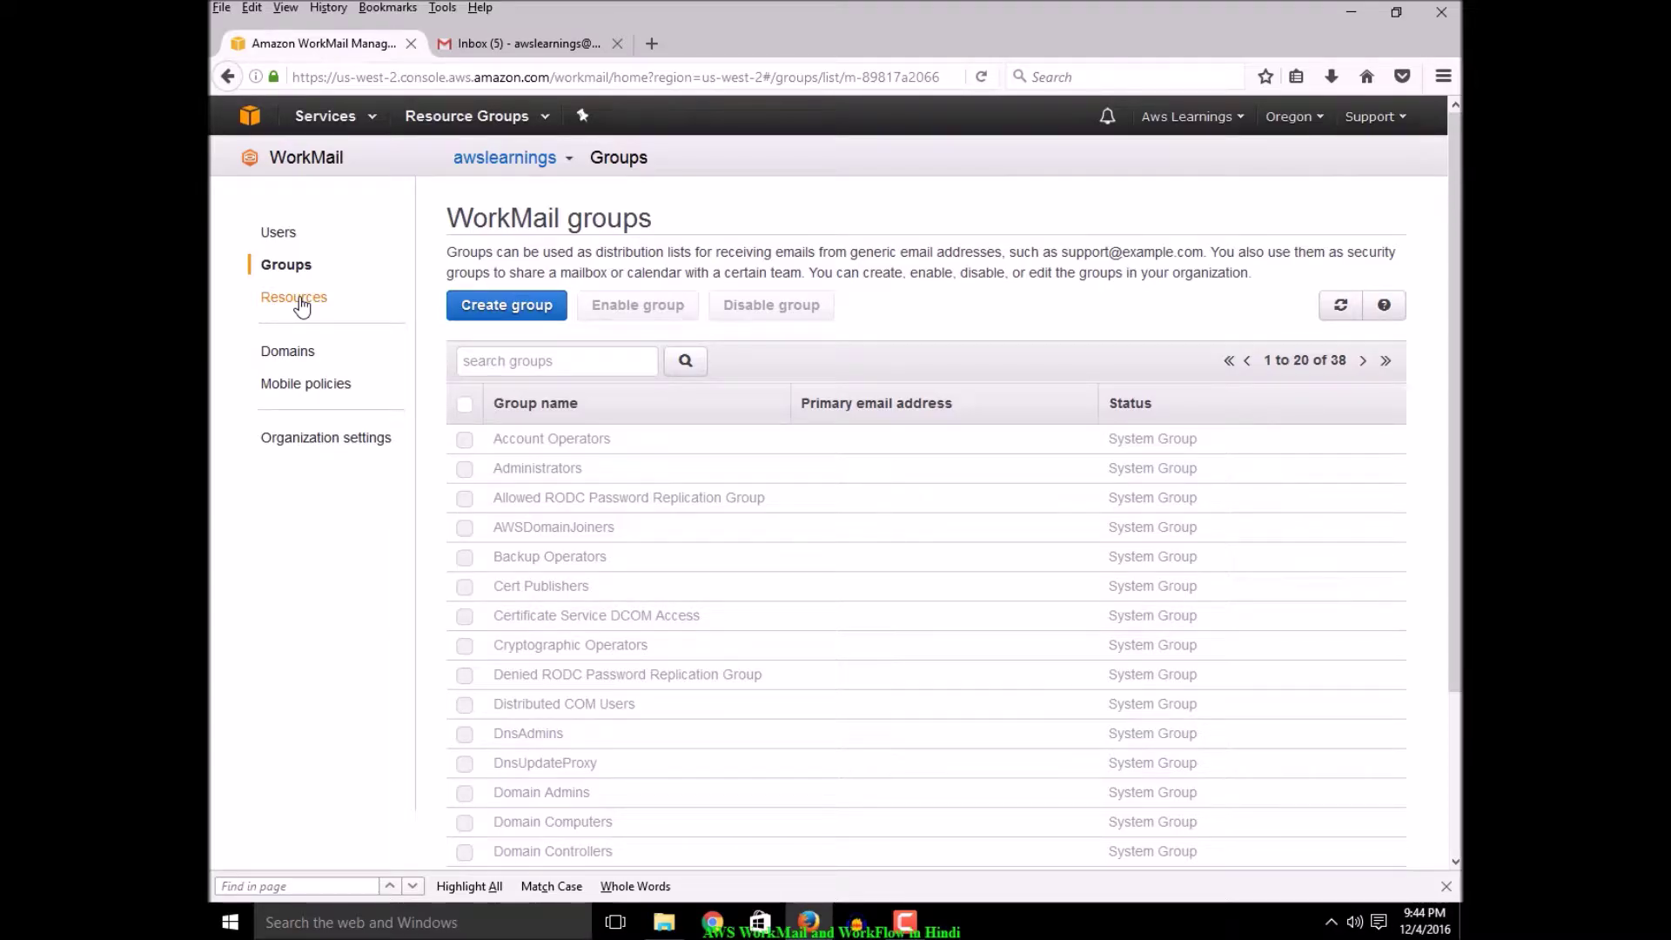
Browse Resources, abandon an unsaved Add resource form, and view the Domains page
click(301, 300)
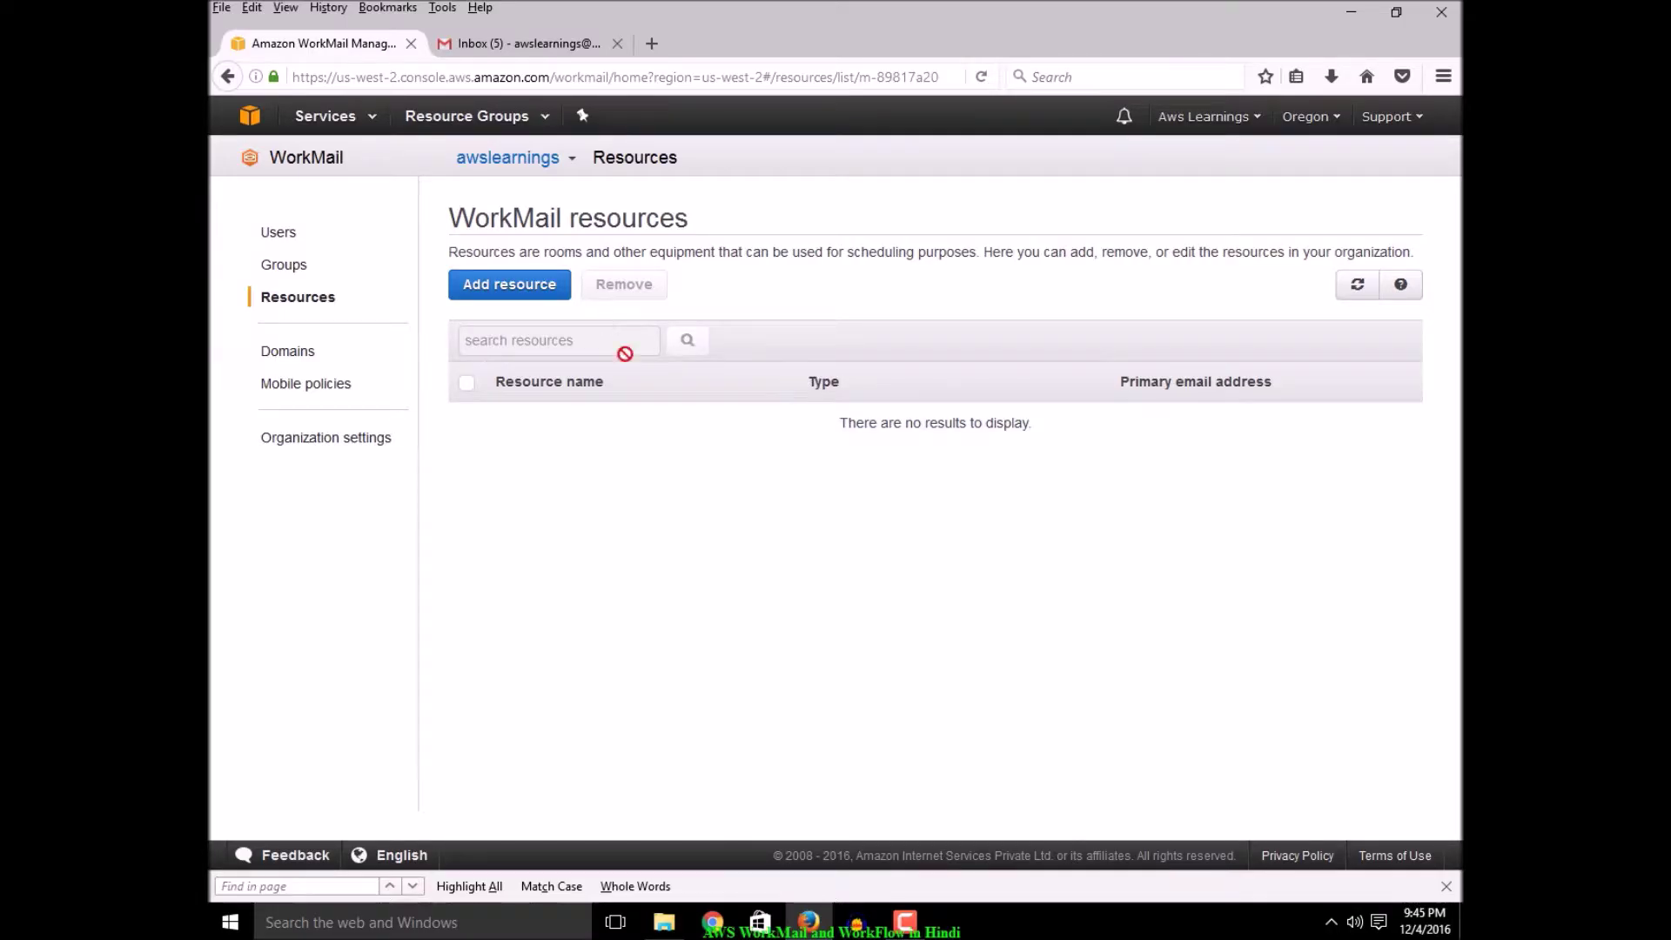
click(524, 287)
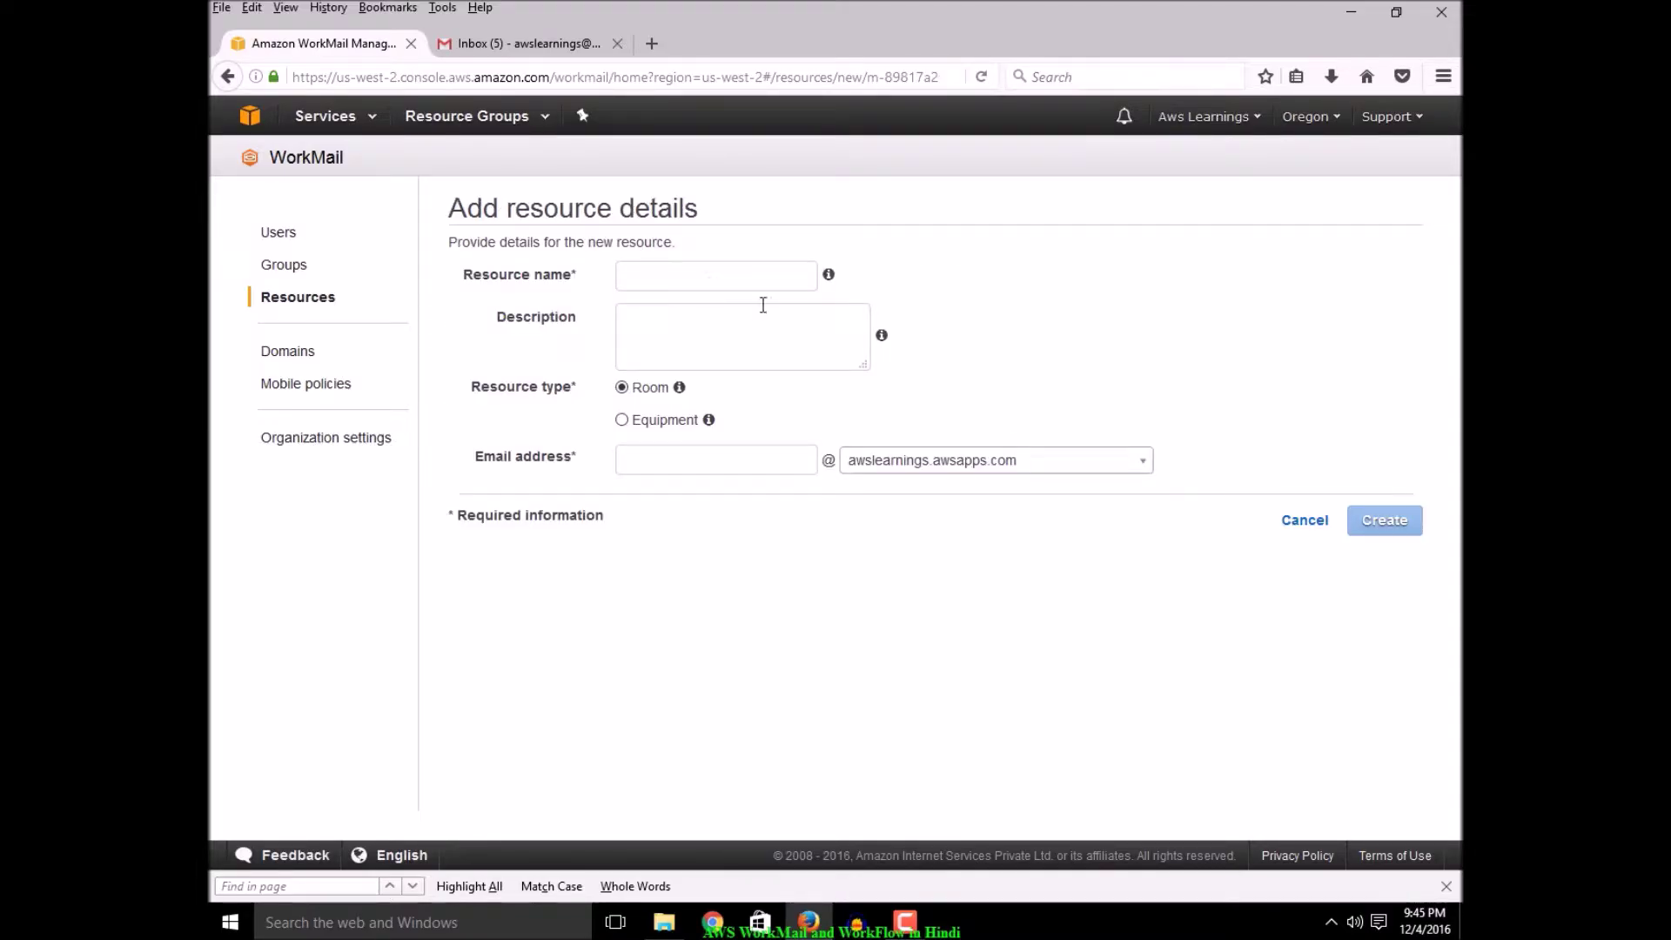
click(675, 284)
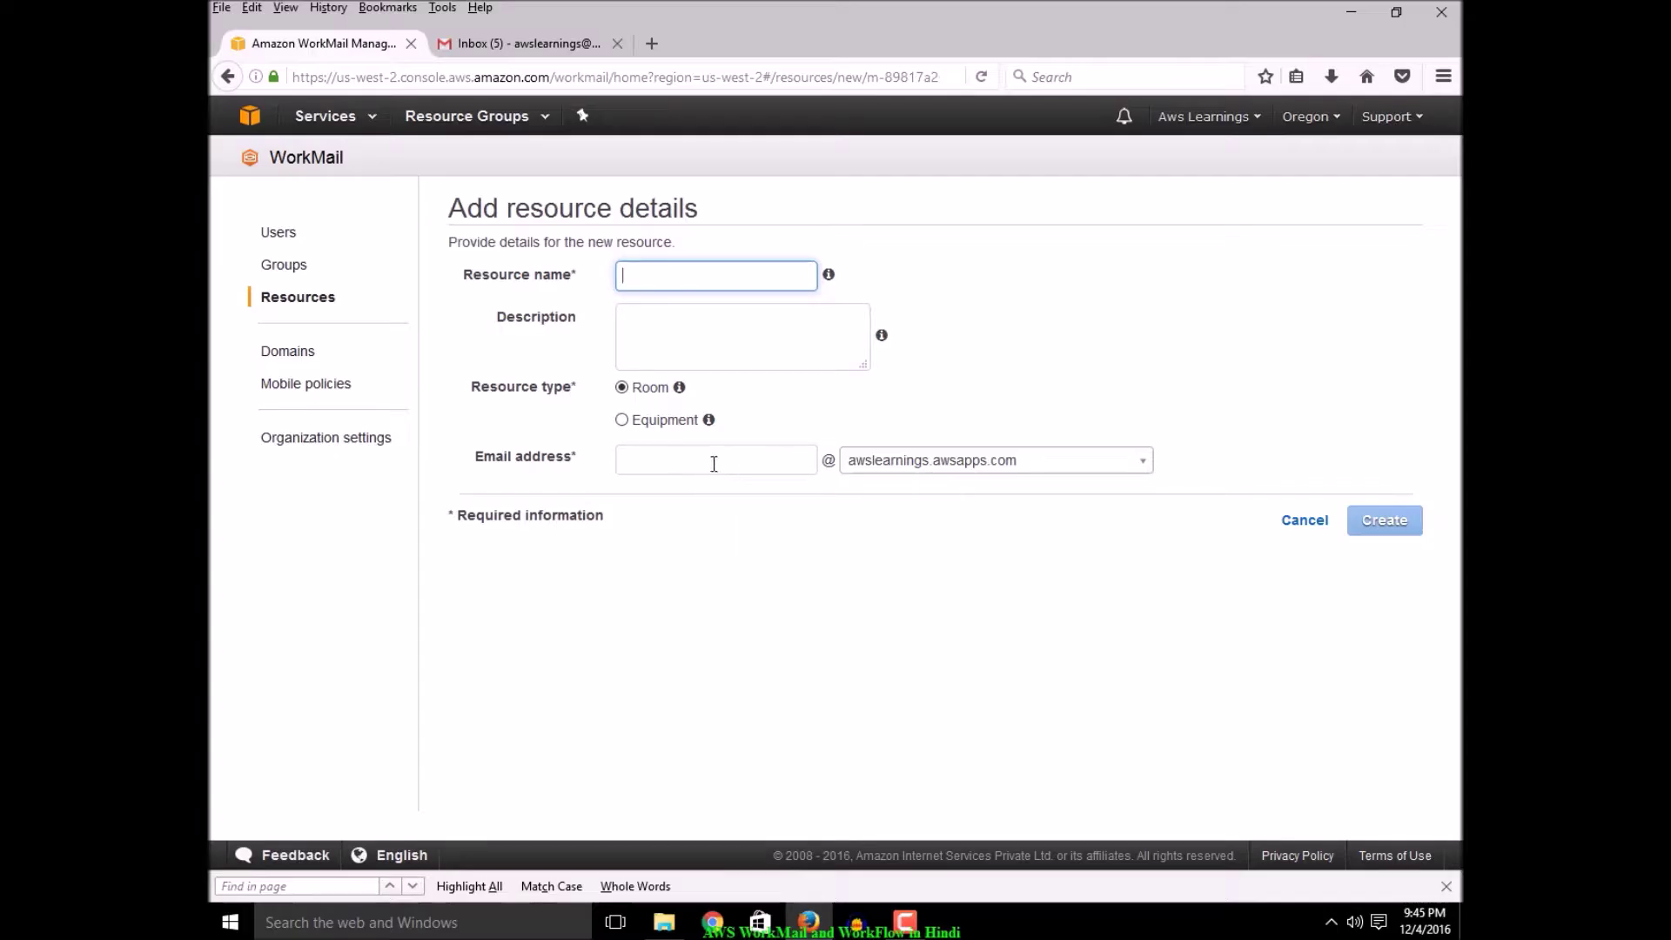
click(1303, 522)
click(287, 351)
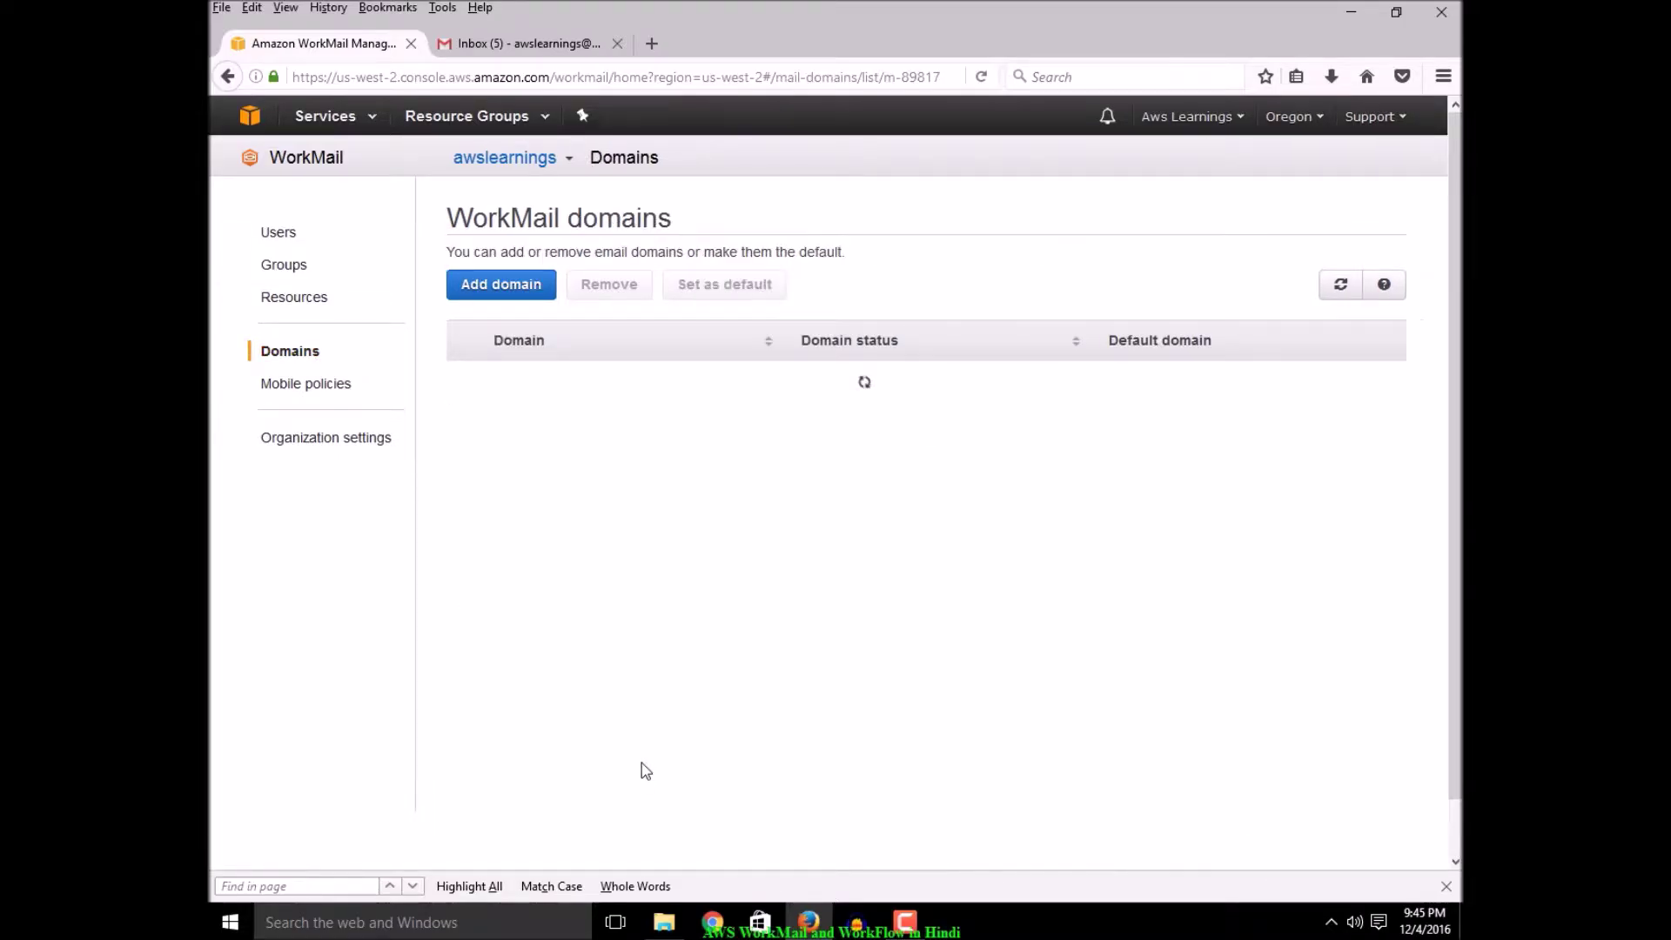
Review the mobile policy in edit mode, then view Organization settings
click(323, 385)
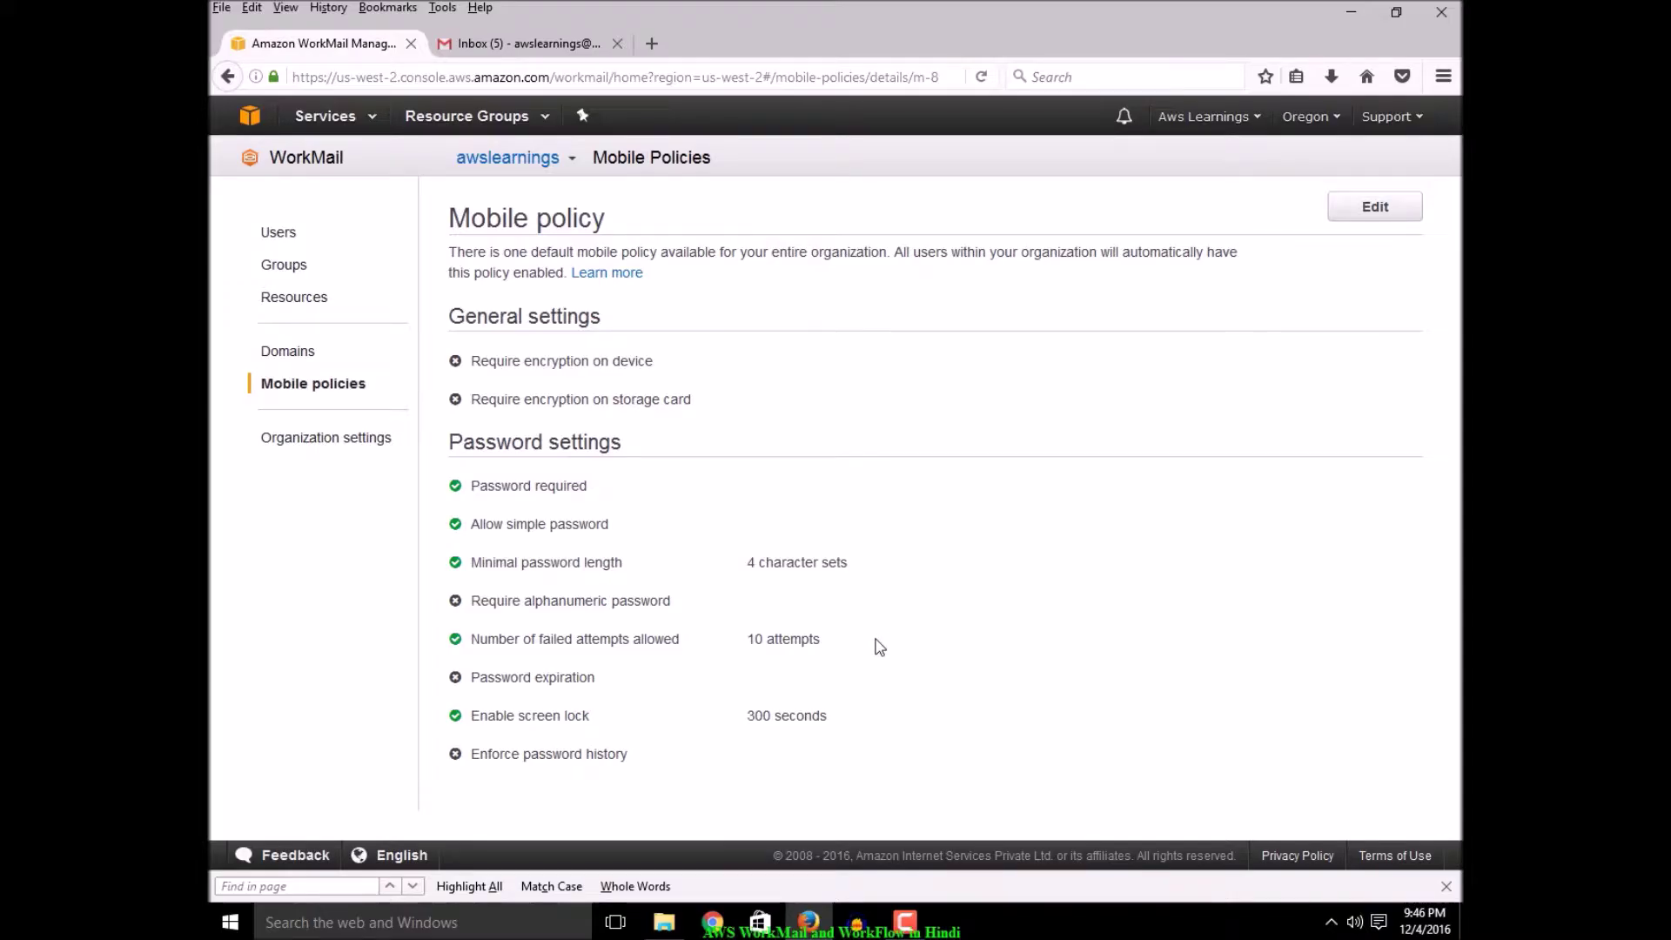
click(1381, 215)
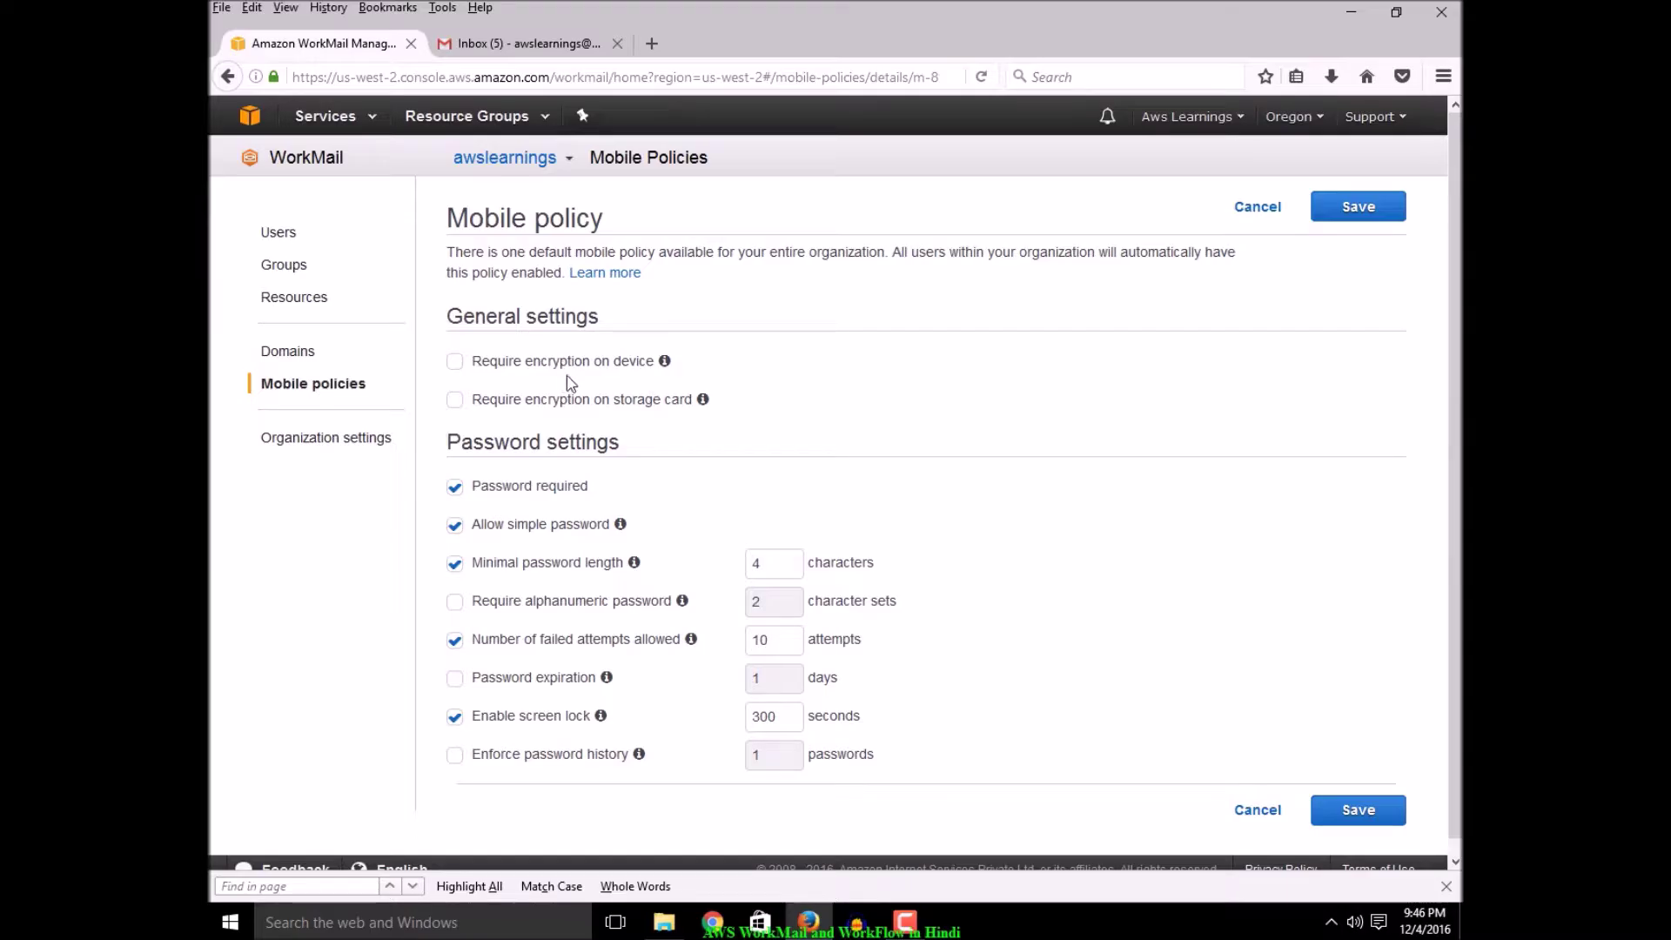
click(310, 442)
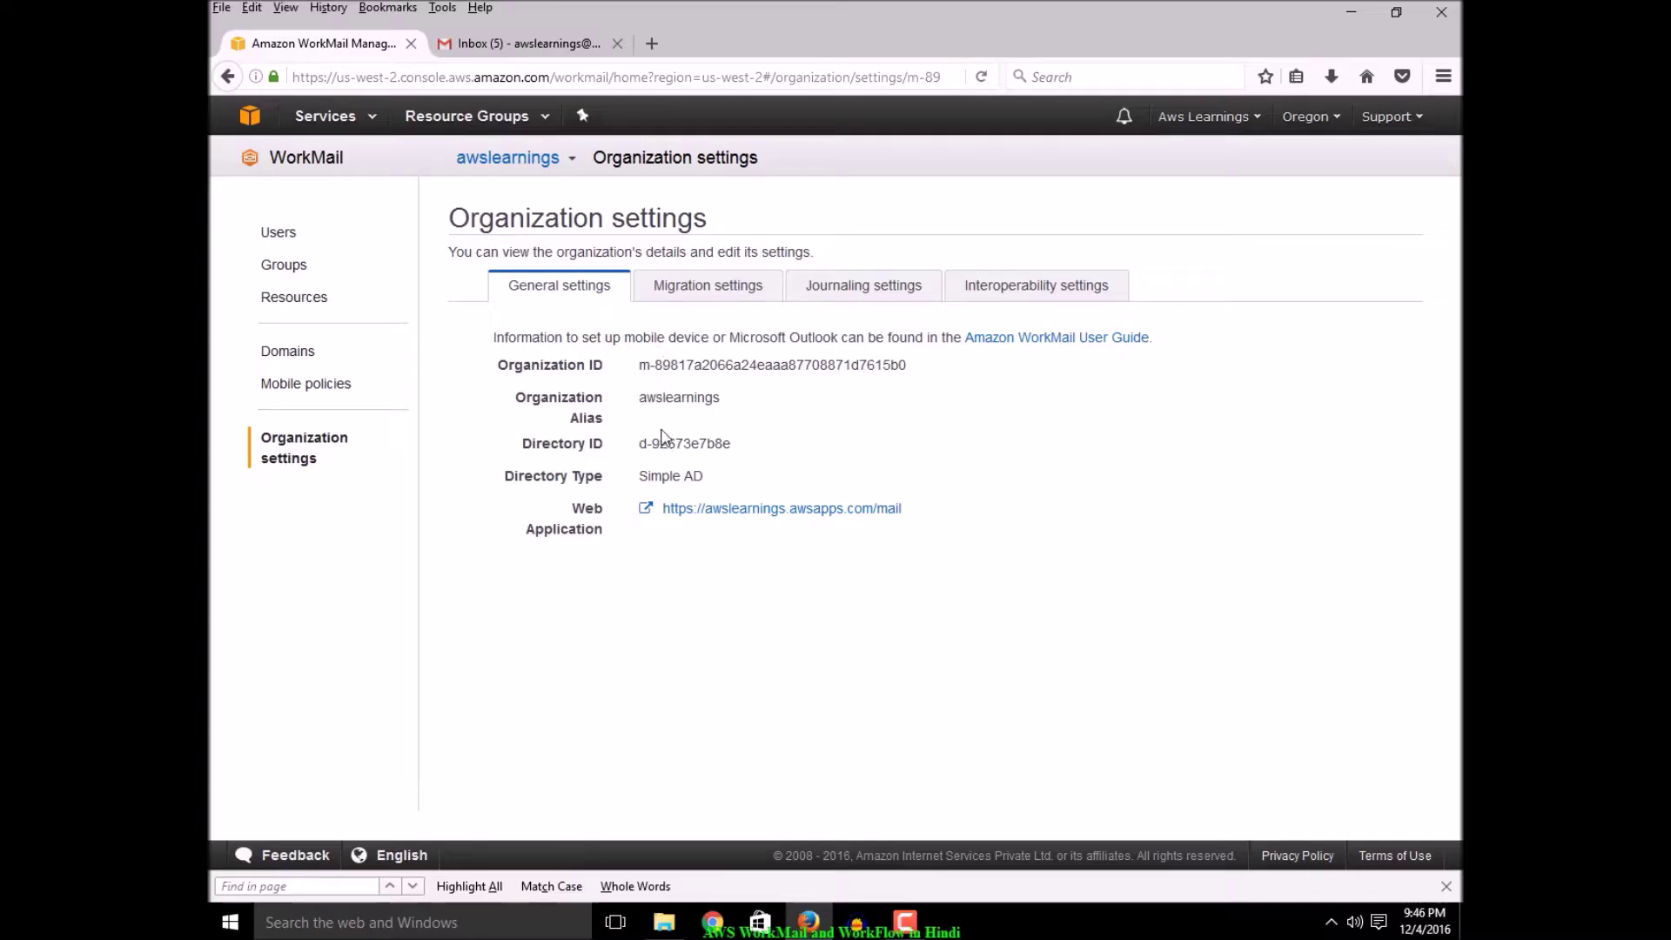
Copy the Web Application URL and load it in a new browser tab
drag(903, 513, 666, 520)
key(ctrl+c)
click(652, 44)
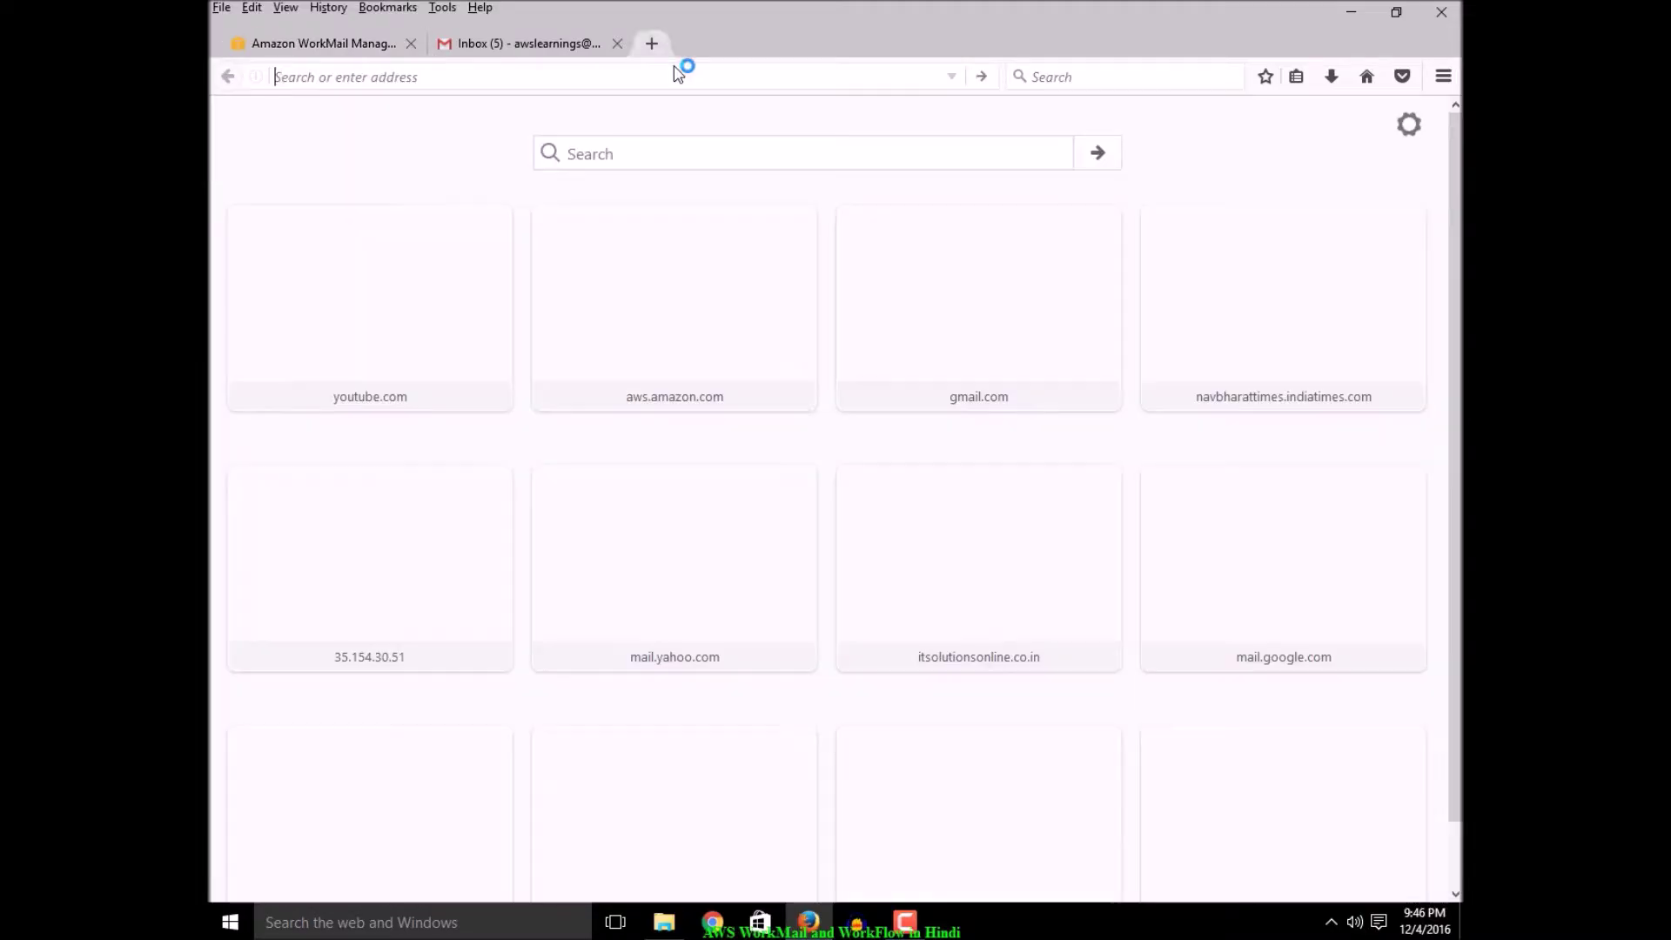
key(ctrl+v)
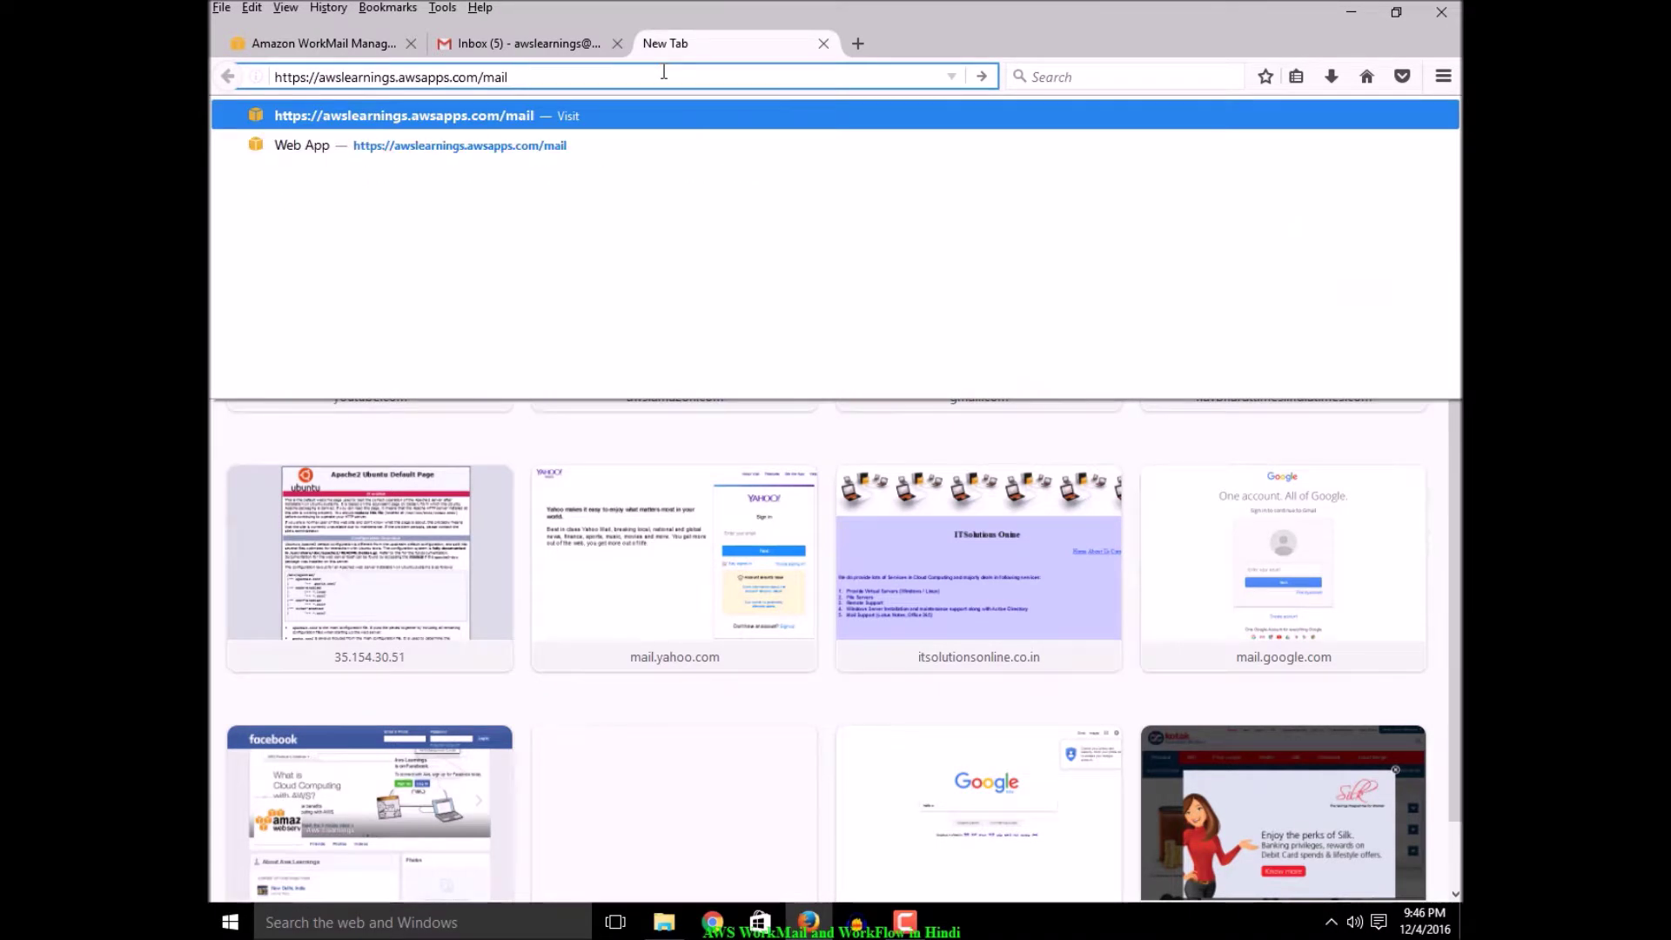
key(Return)
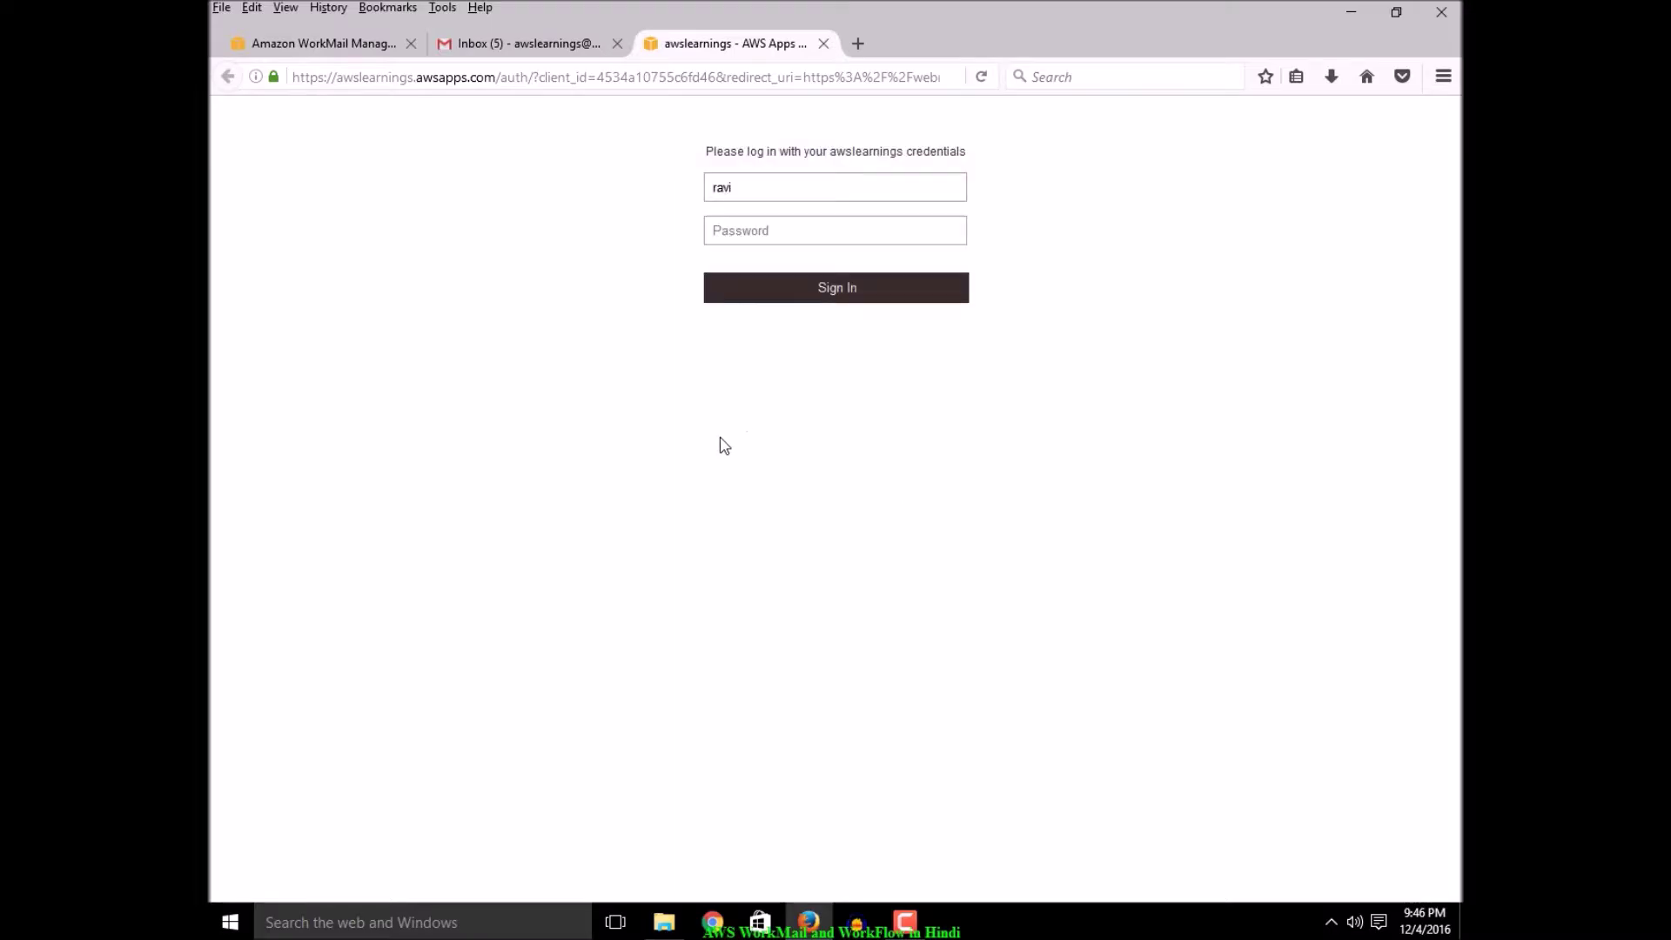
Back in the console, review the Migration, Journaling and Interoperability tabs, then switch to the sign-in tab
click(334, 46)
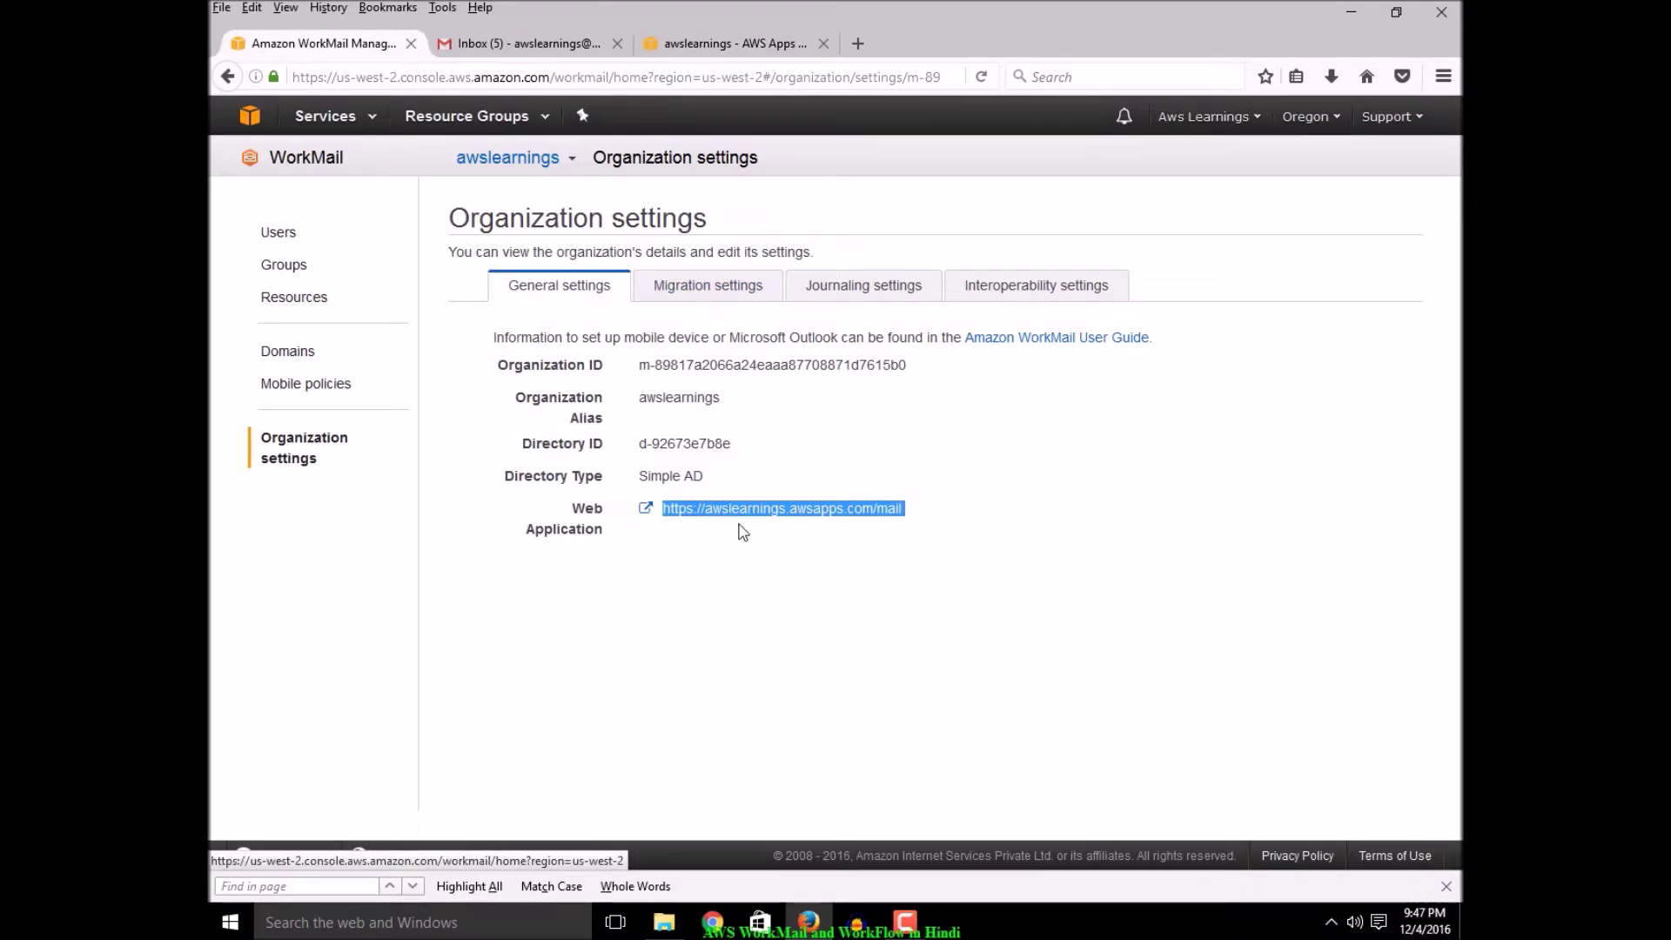
click(696, 600)
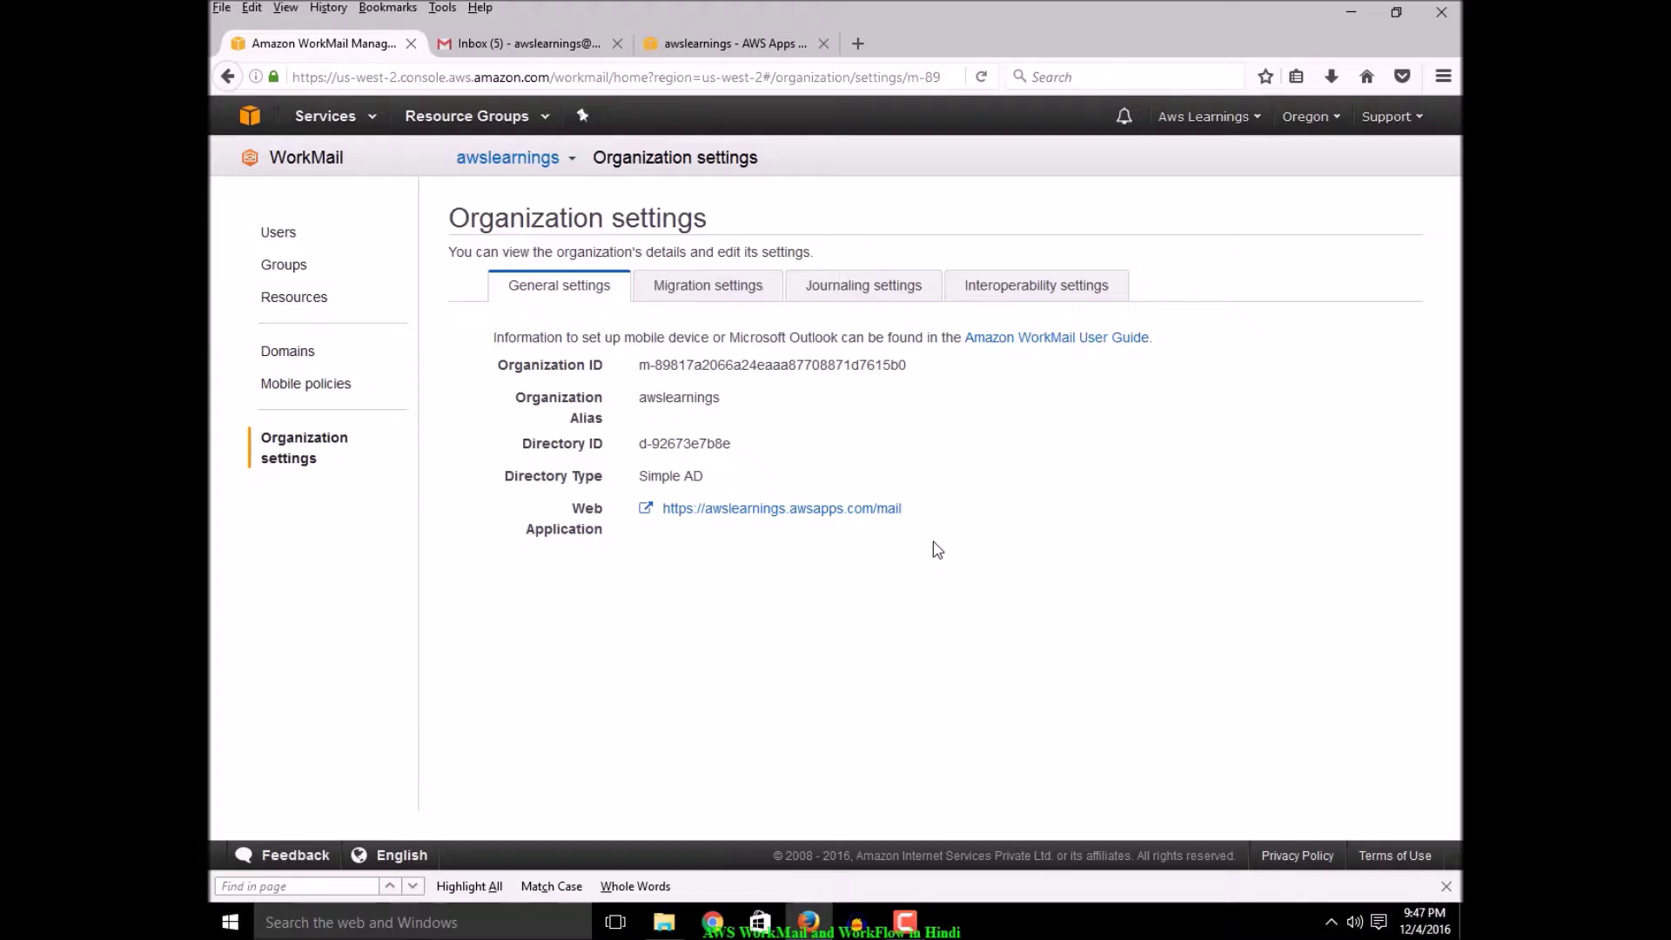
key(ctrl+shift+d)
mouse_move(607, 488)
mouse_down()
mouse_move(862, 550)
mouse_move(948, 547)
mouse_up()
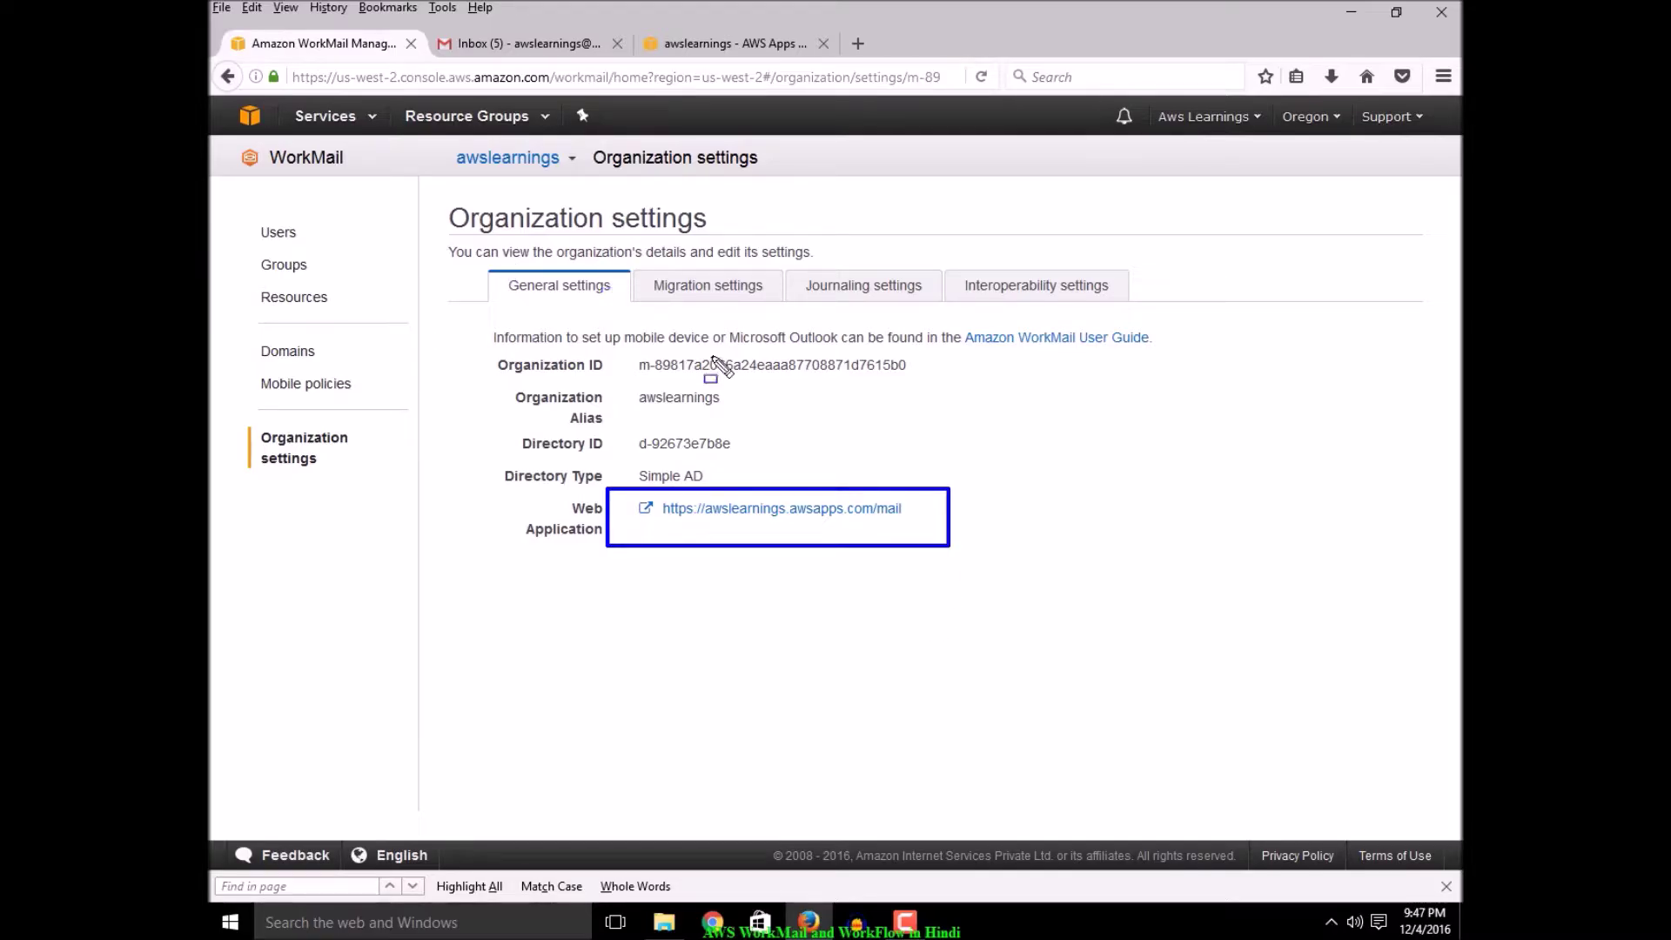
key(Escape)
click(719, 290)
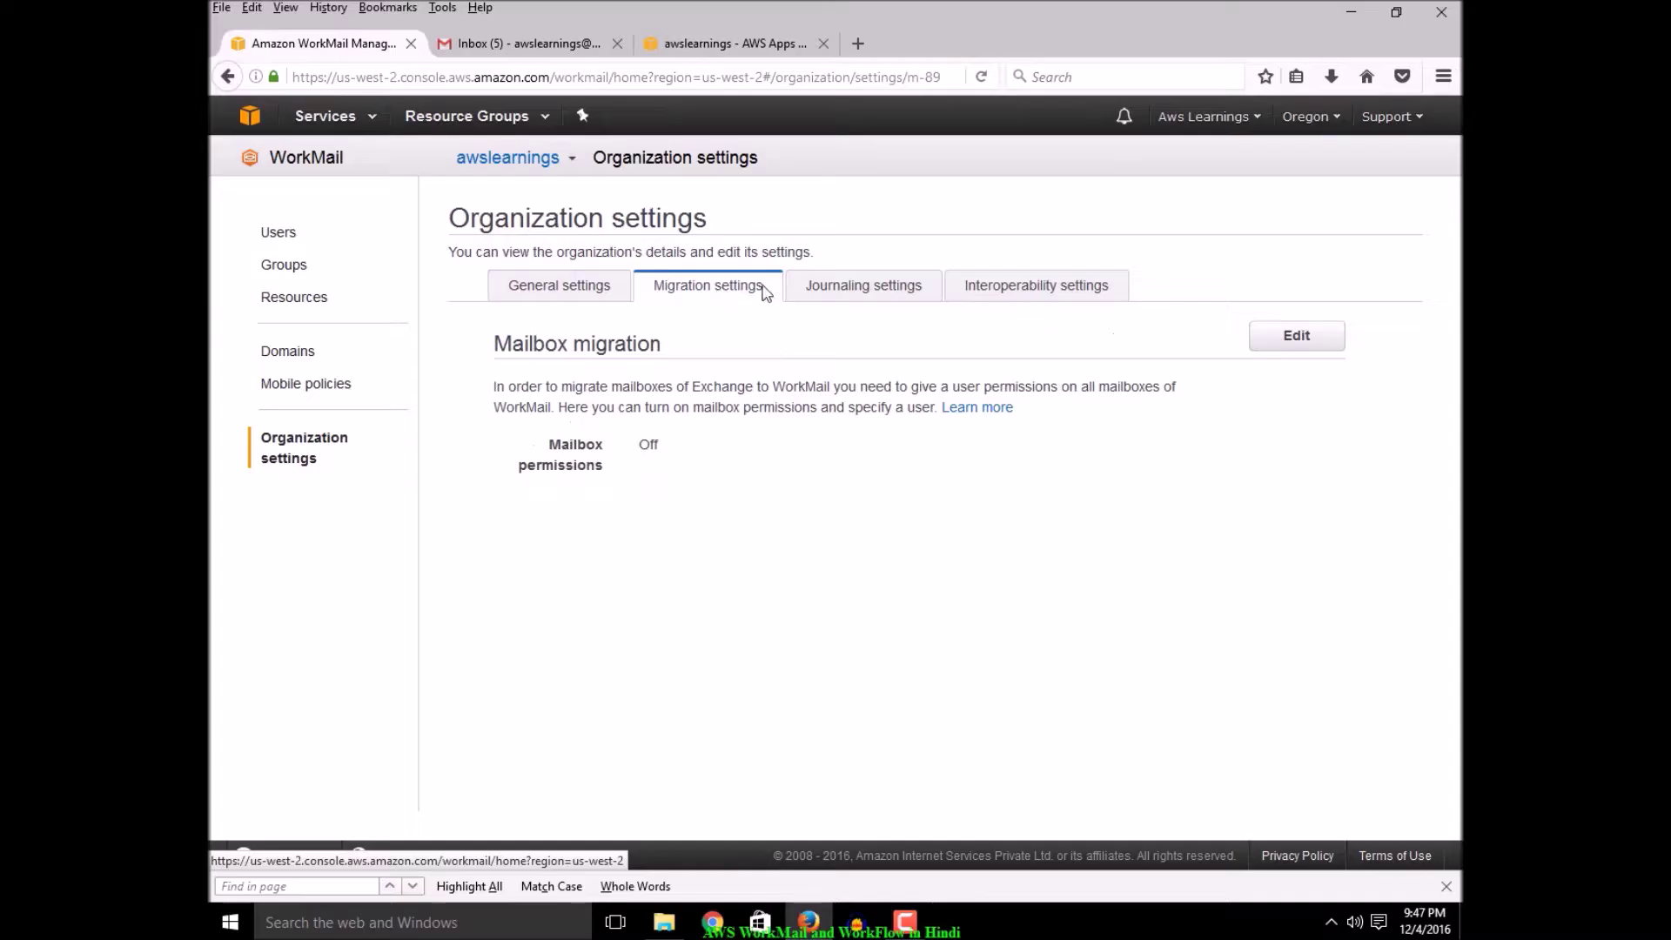
click(874, 295)
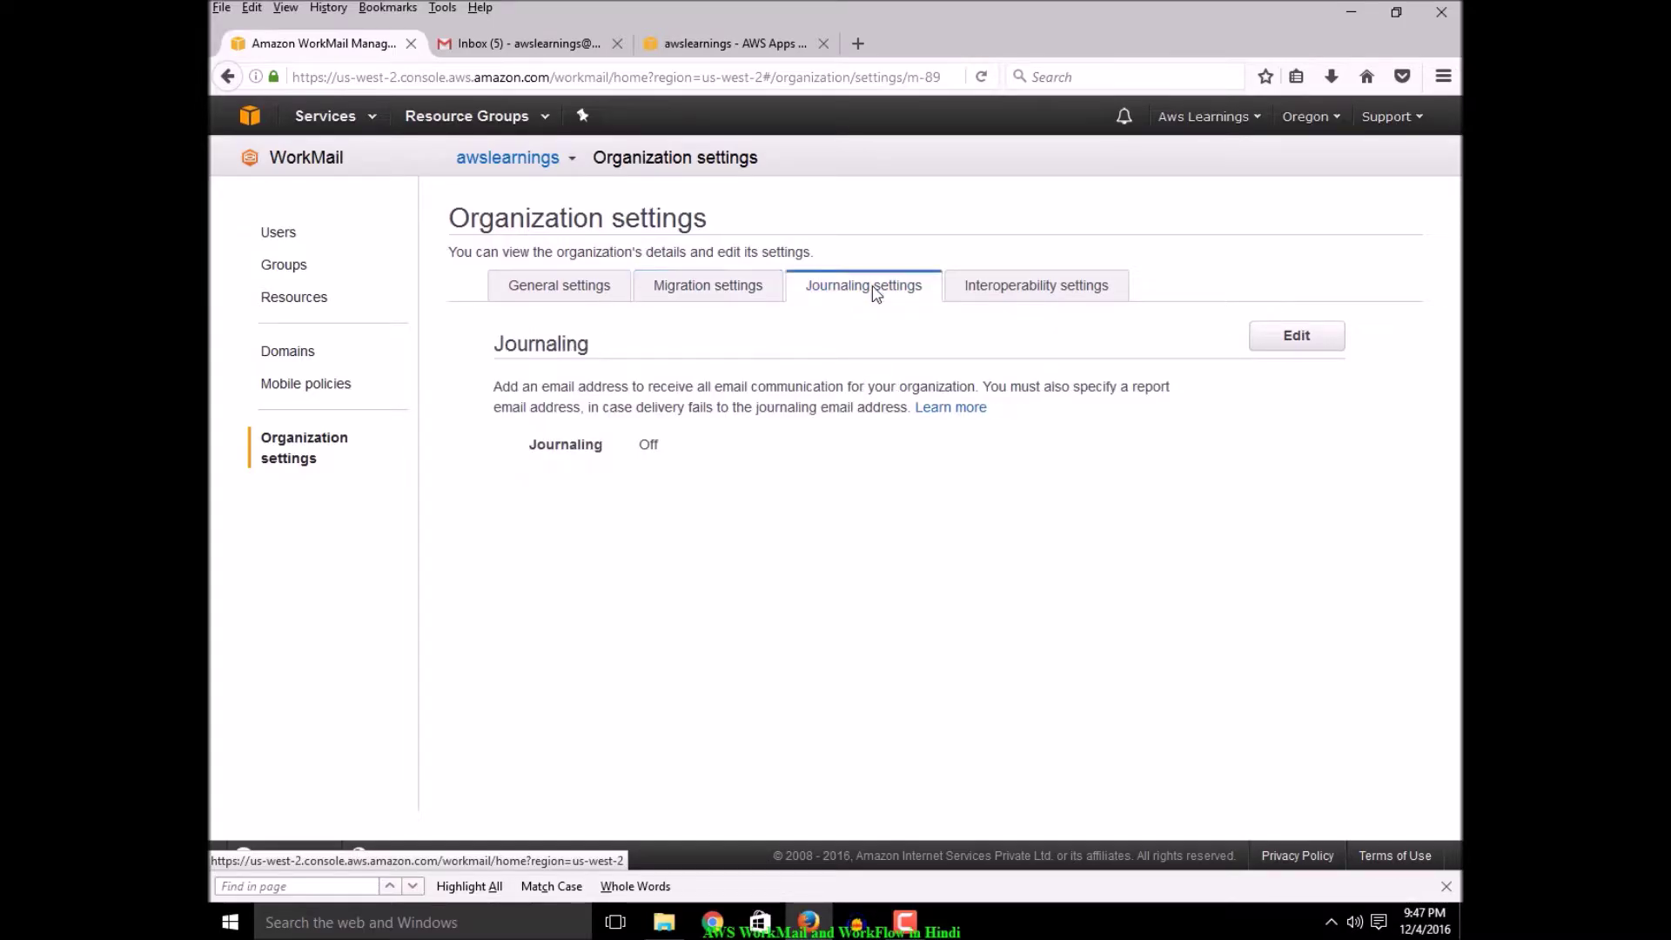
click(1020, 299)
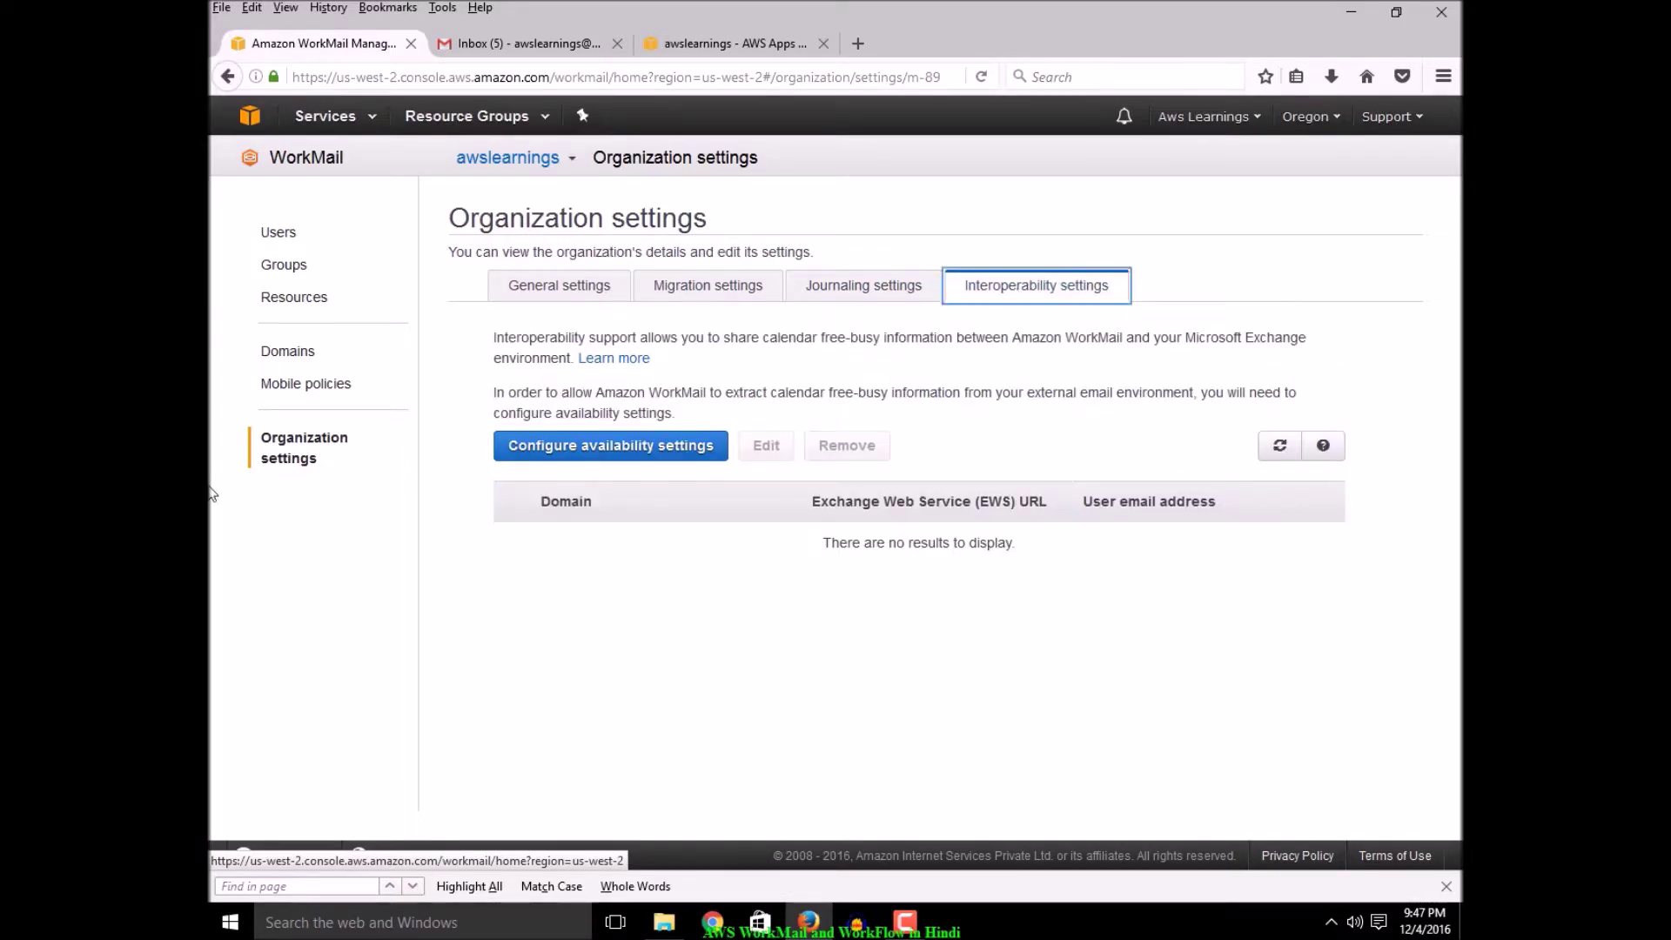
click(279, 235)
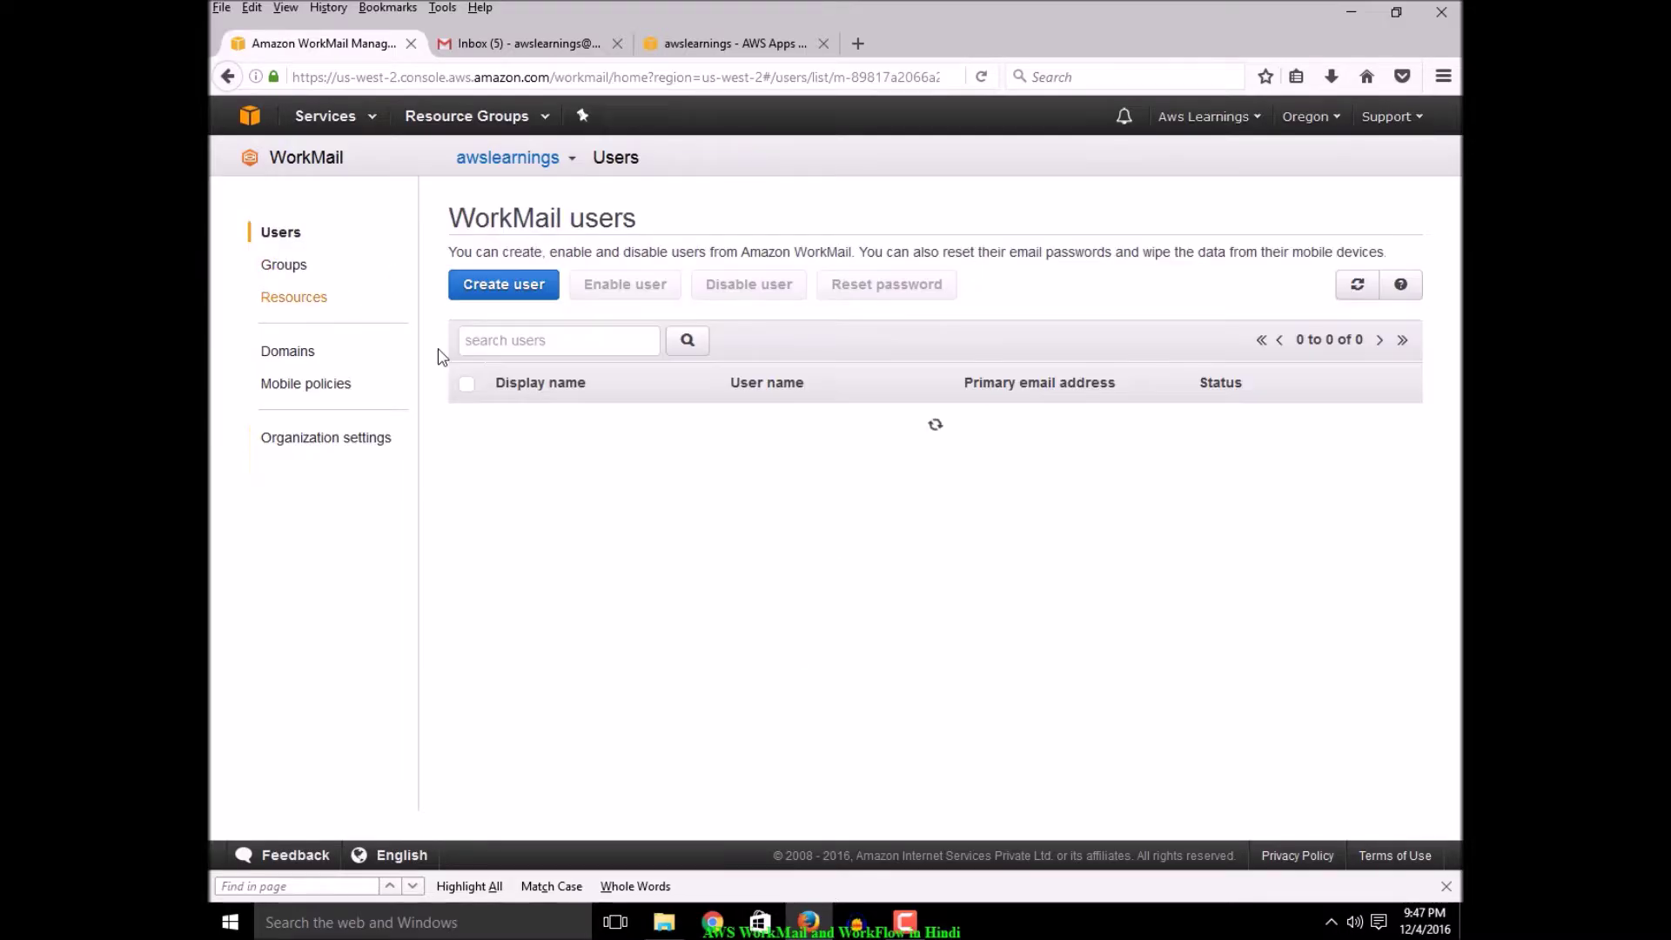
click(712, 48)
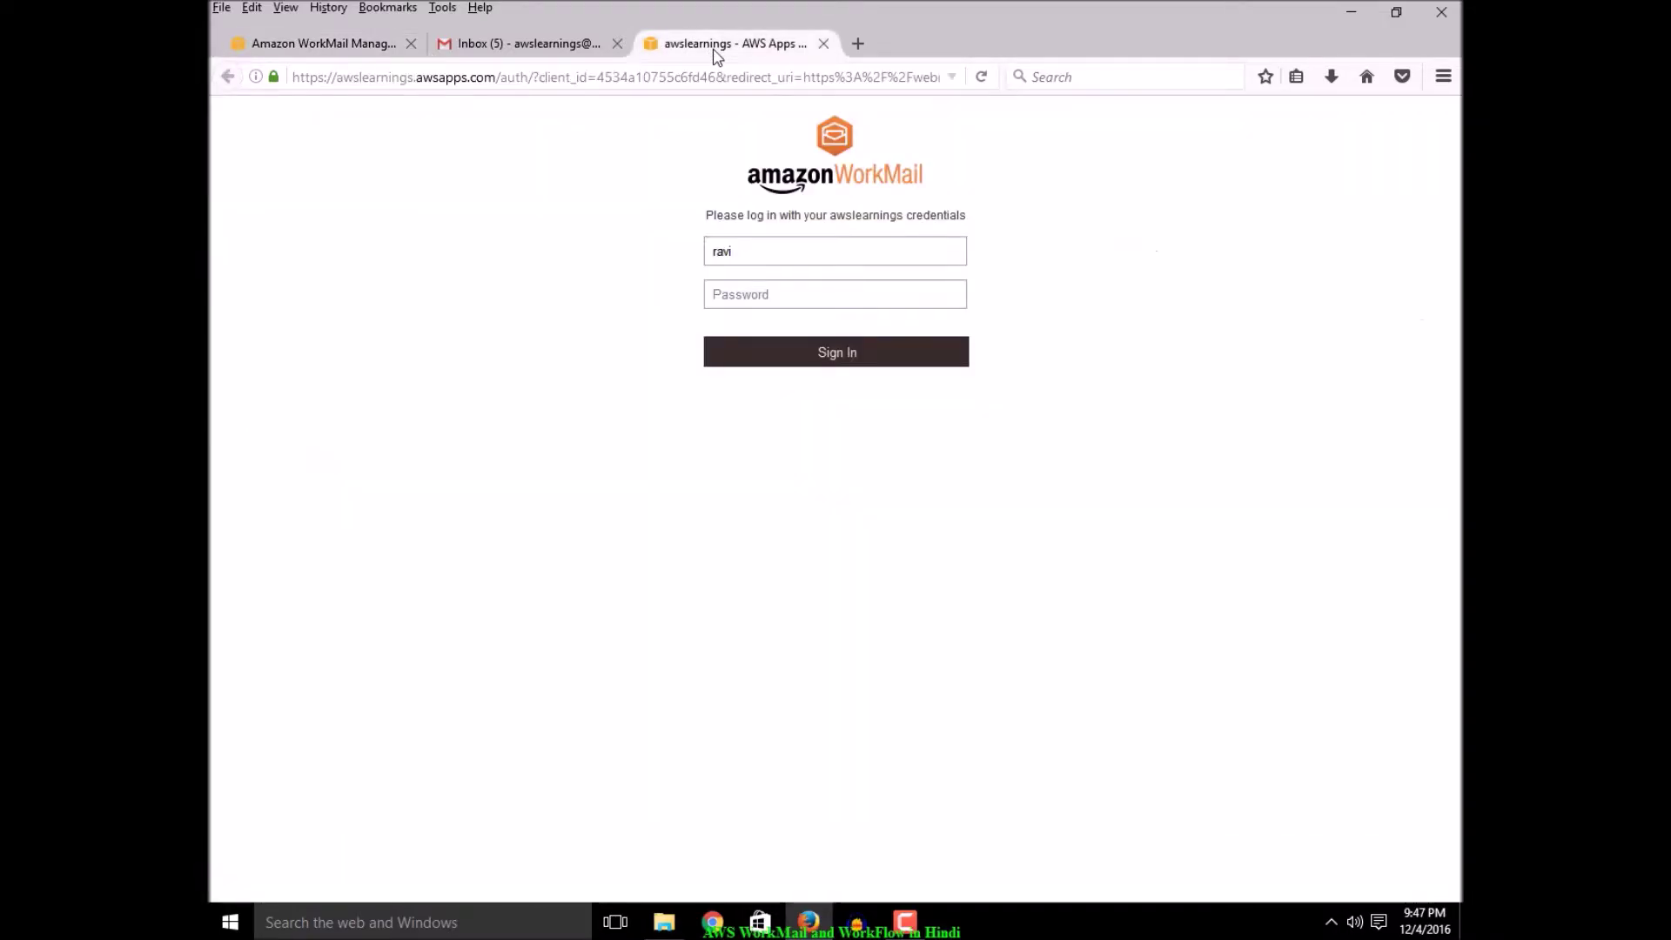
Replace the prefilled user name, enter the password, and sign in to the WorkMail web app
drag(762, 249, 649, 241)
text(awslearning)
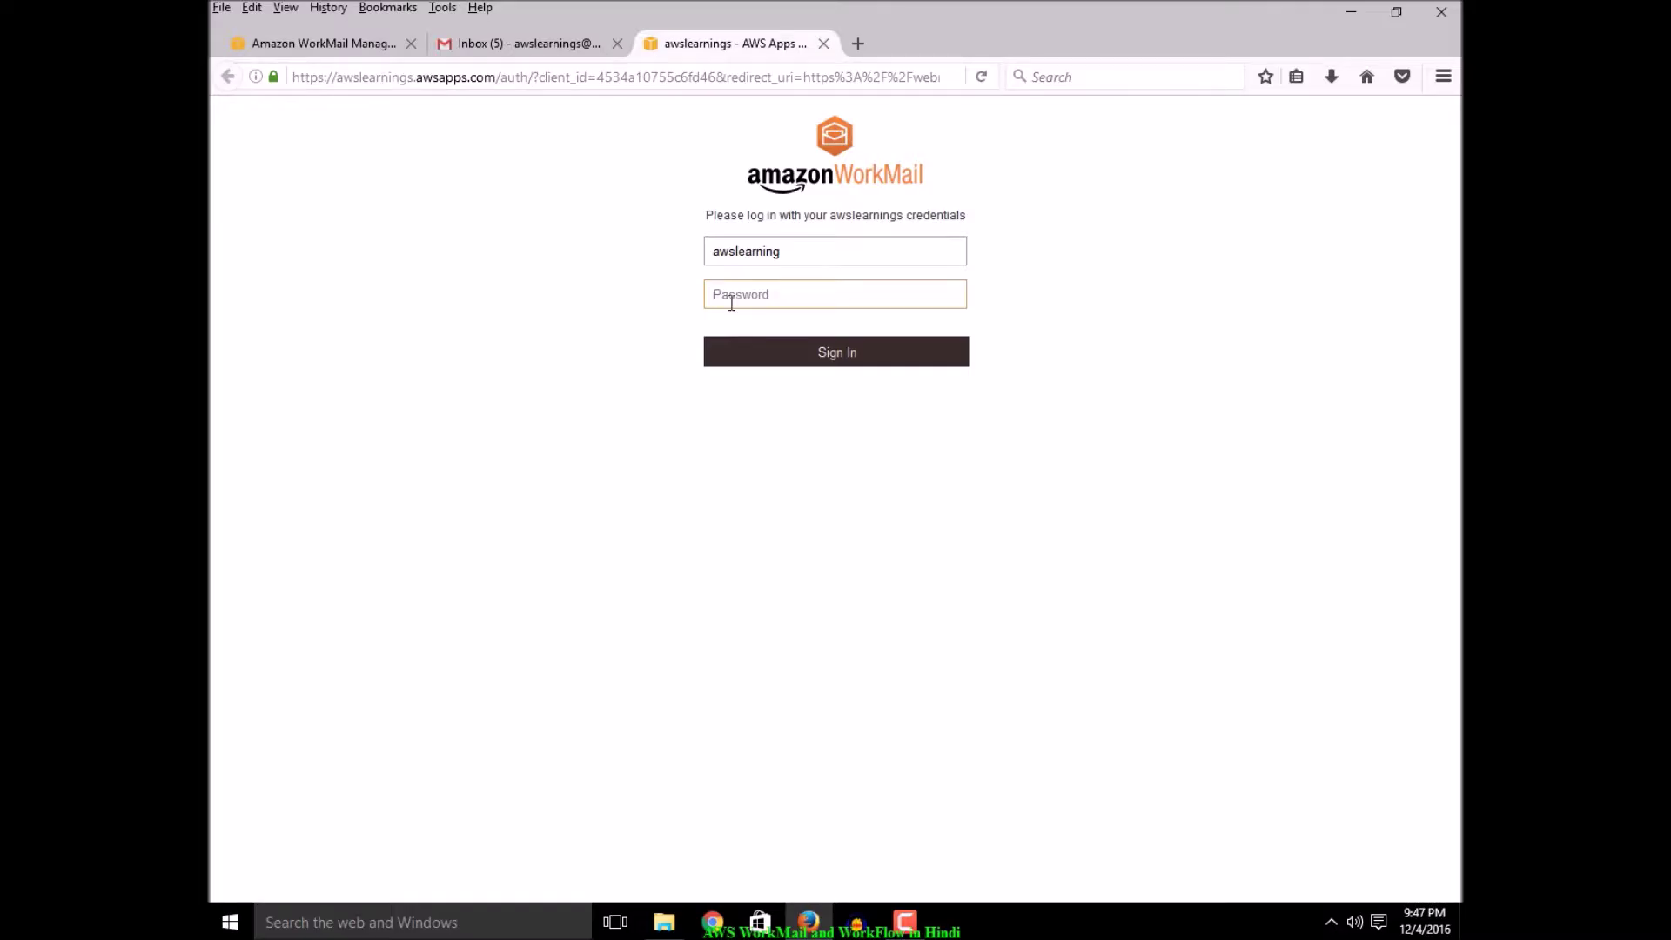
text(••)
key(Return)
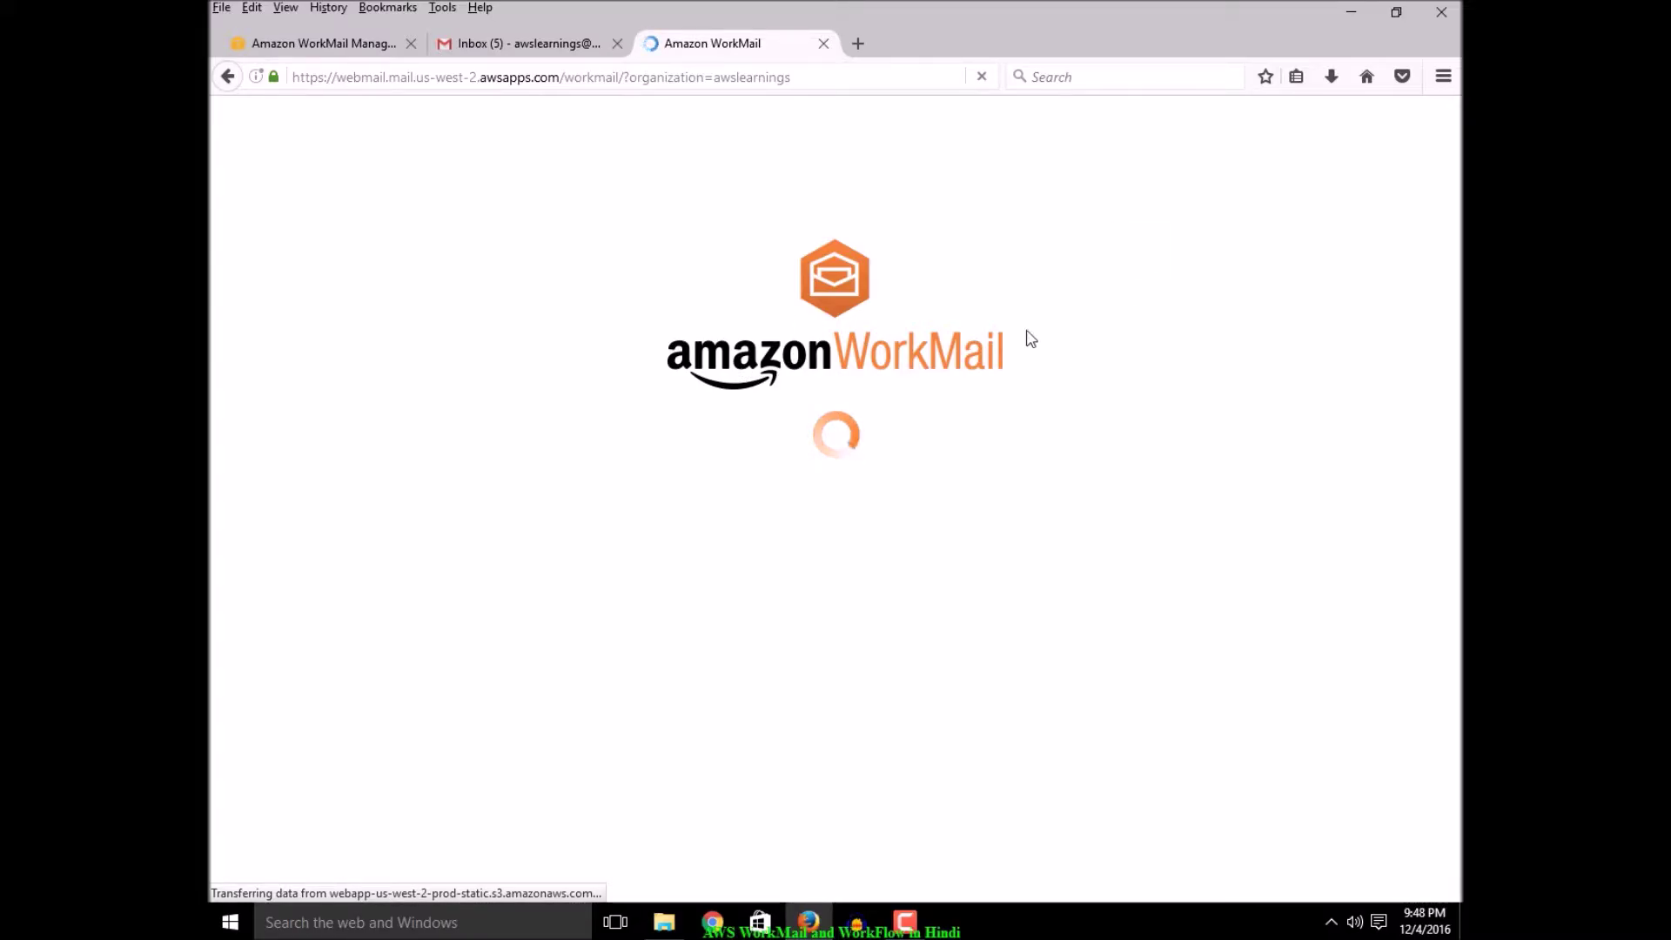
Refresh the Gmail inbox while waiting for the WorkMail inbox to finish loading
click(539, 43)
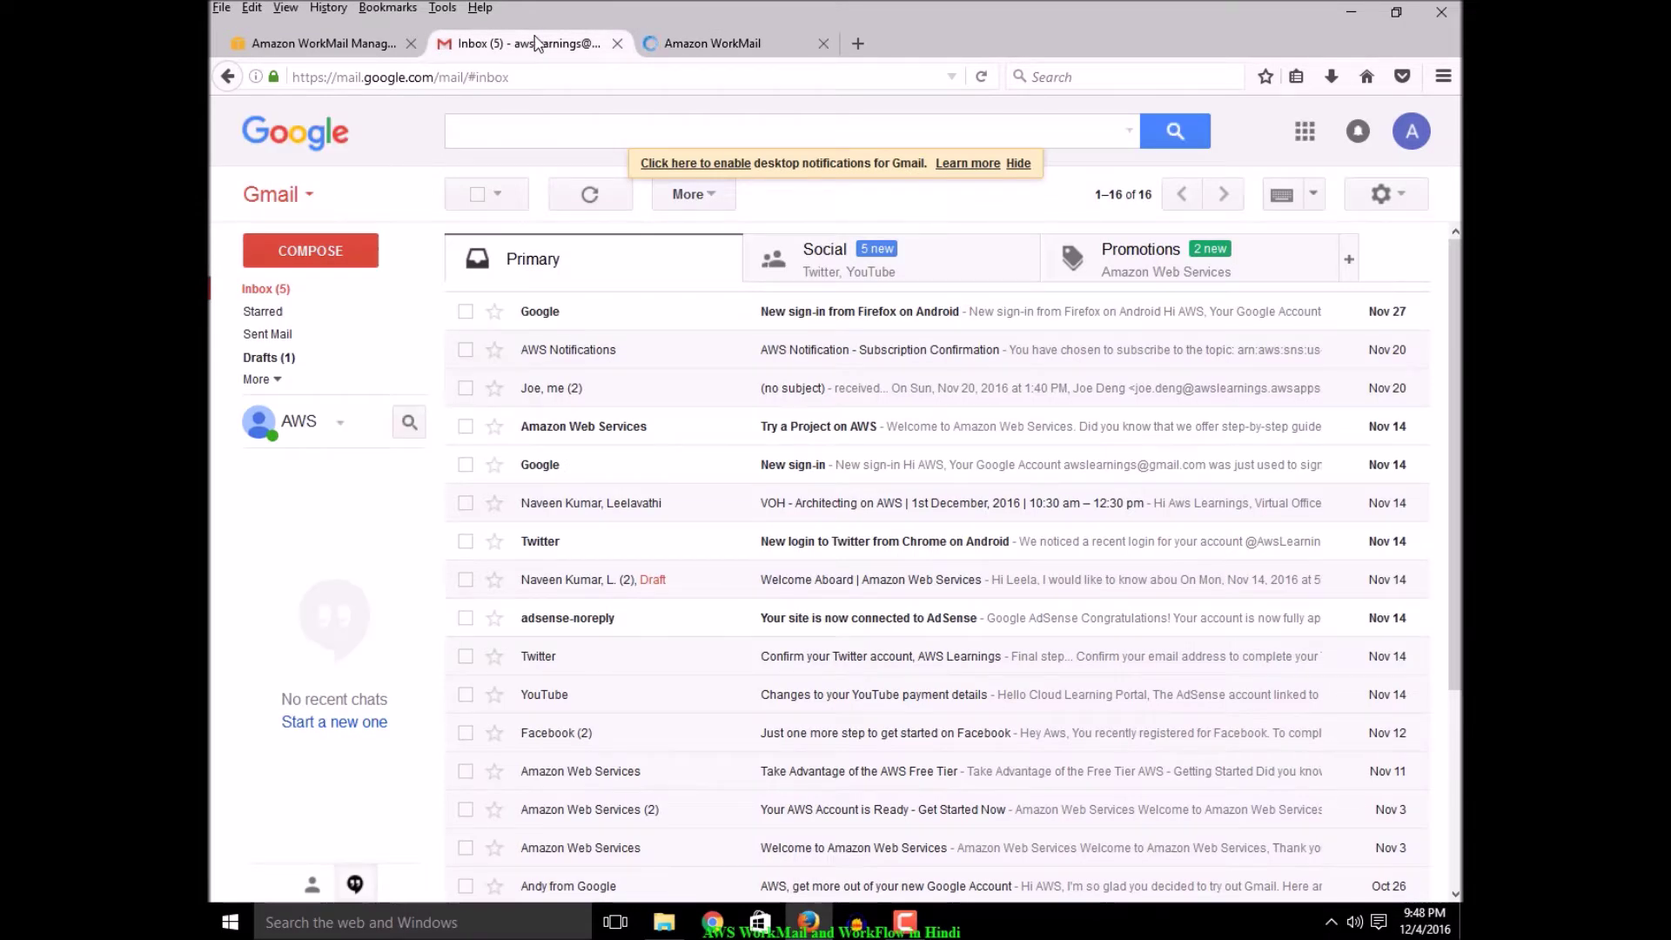
click(728, 39)
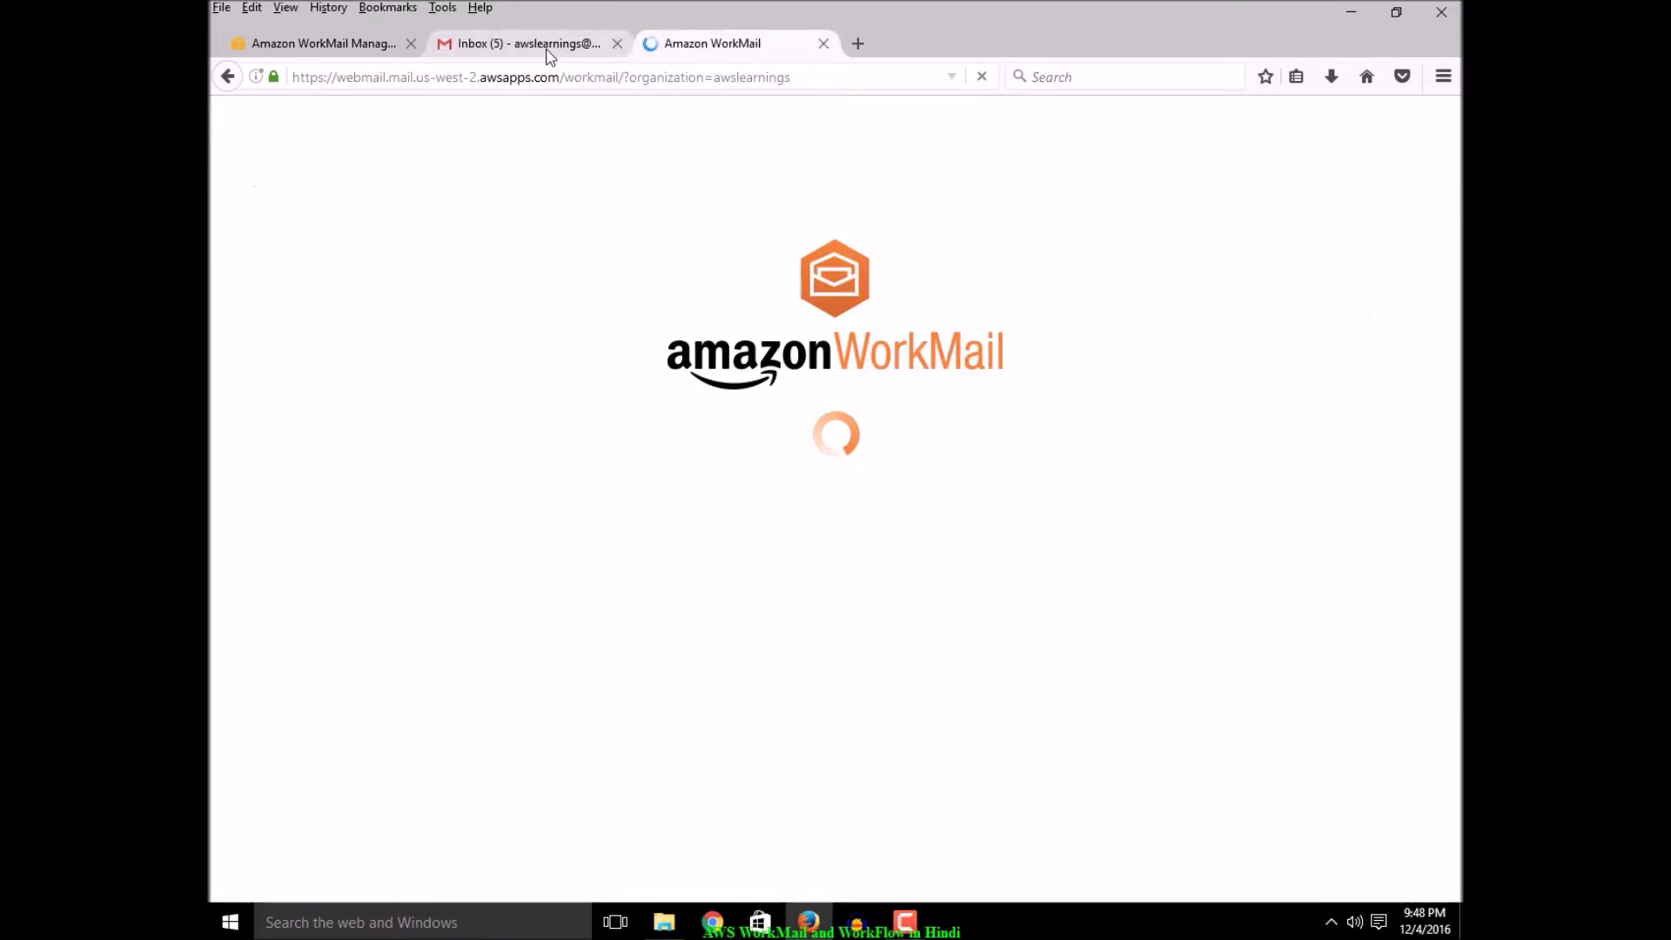
click(546, 45)
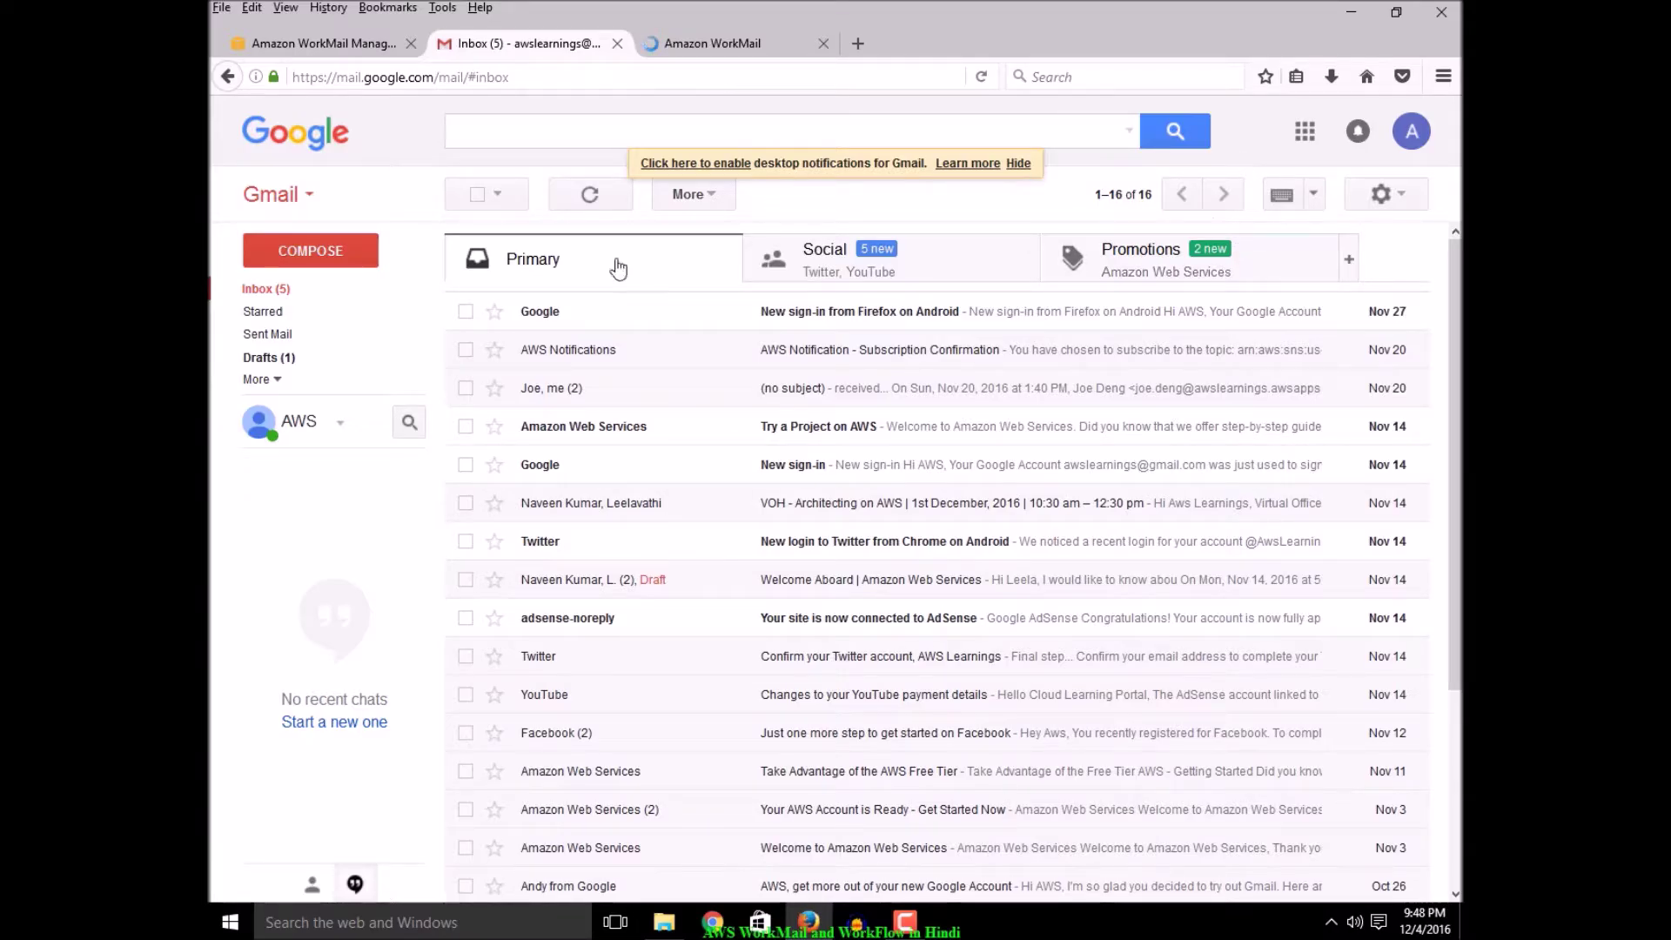
click(267, 294)
click(718, 50)
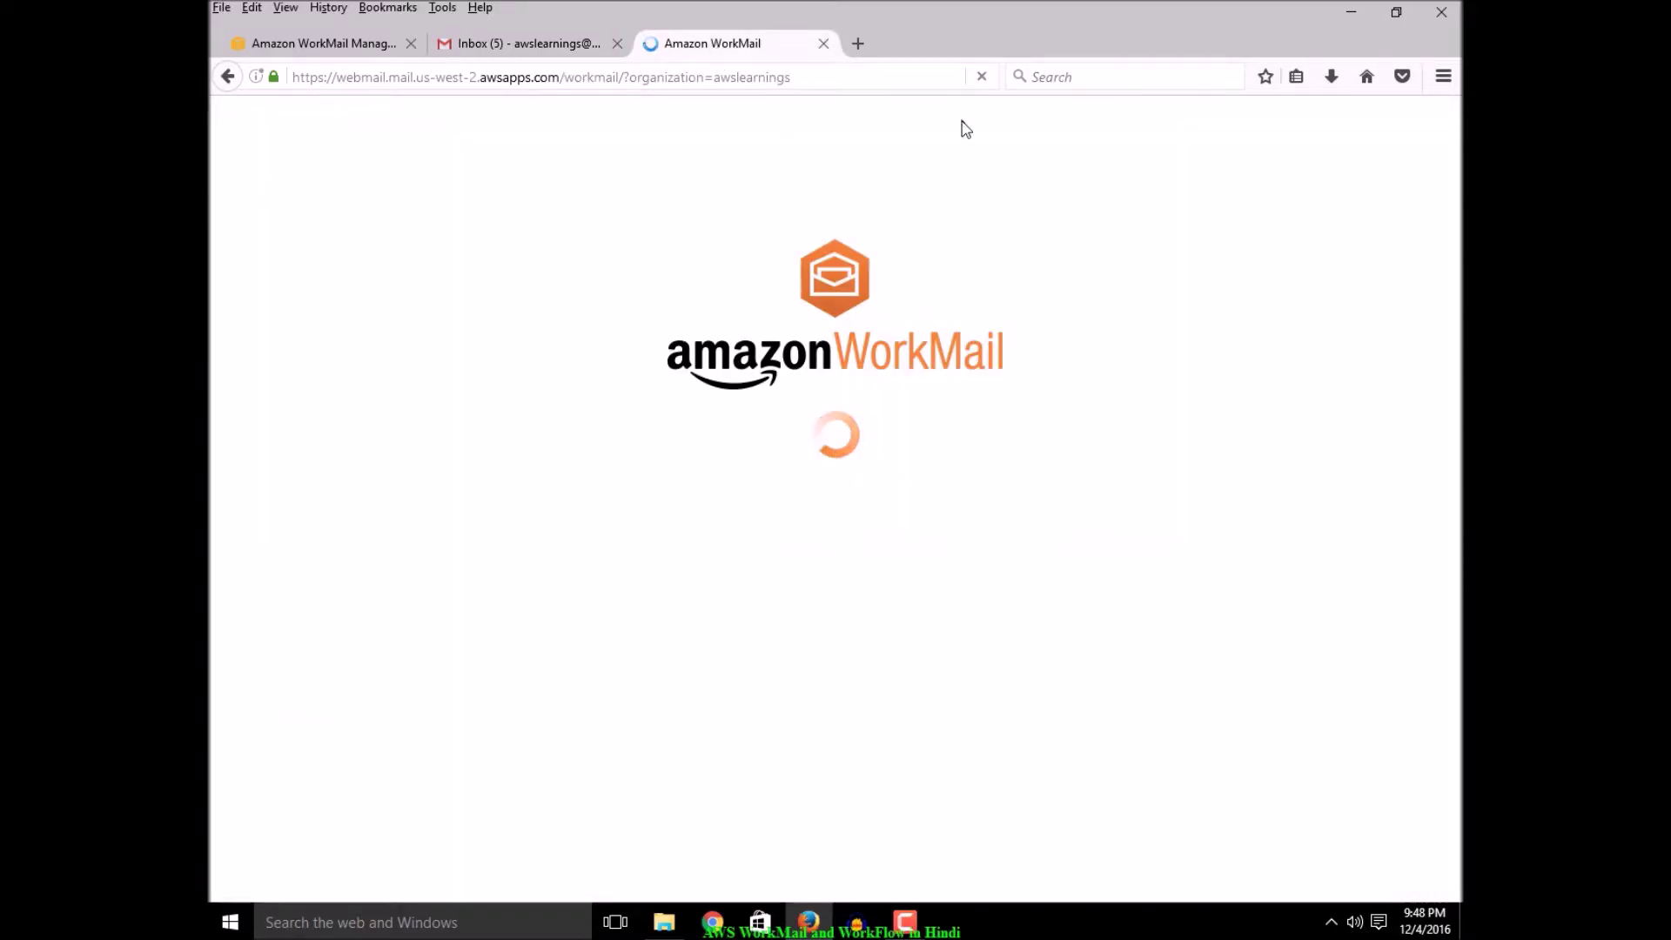
click(537, 51)
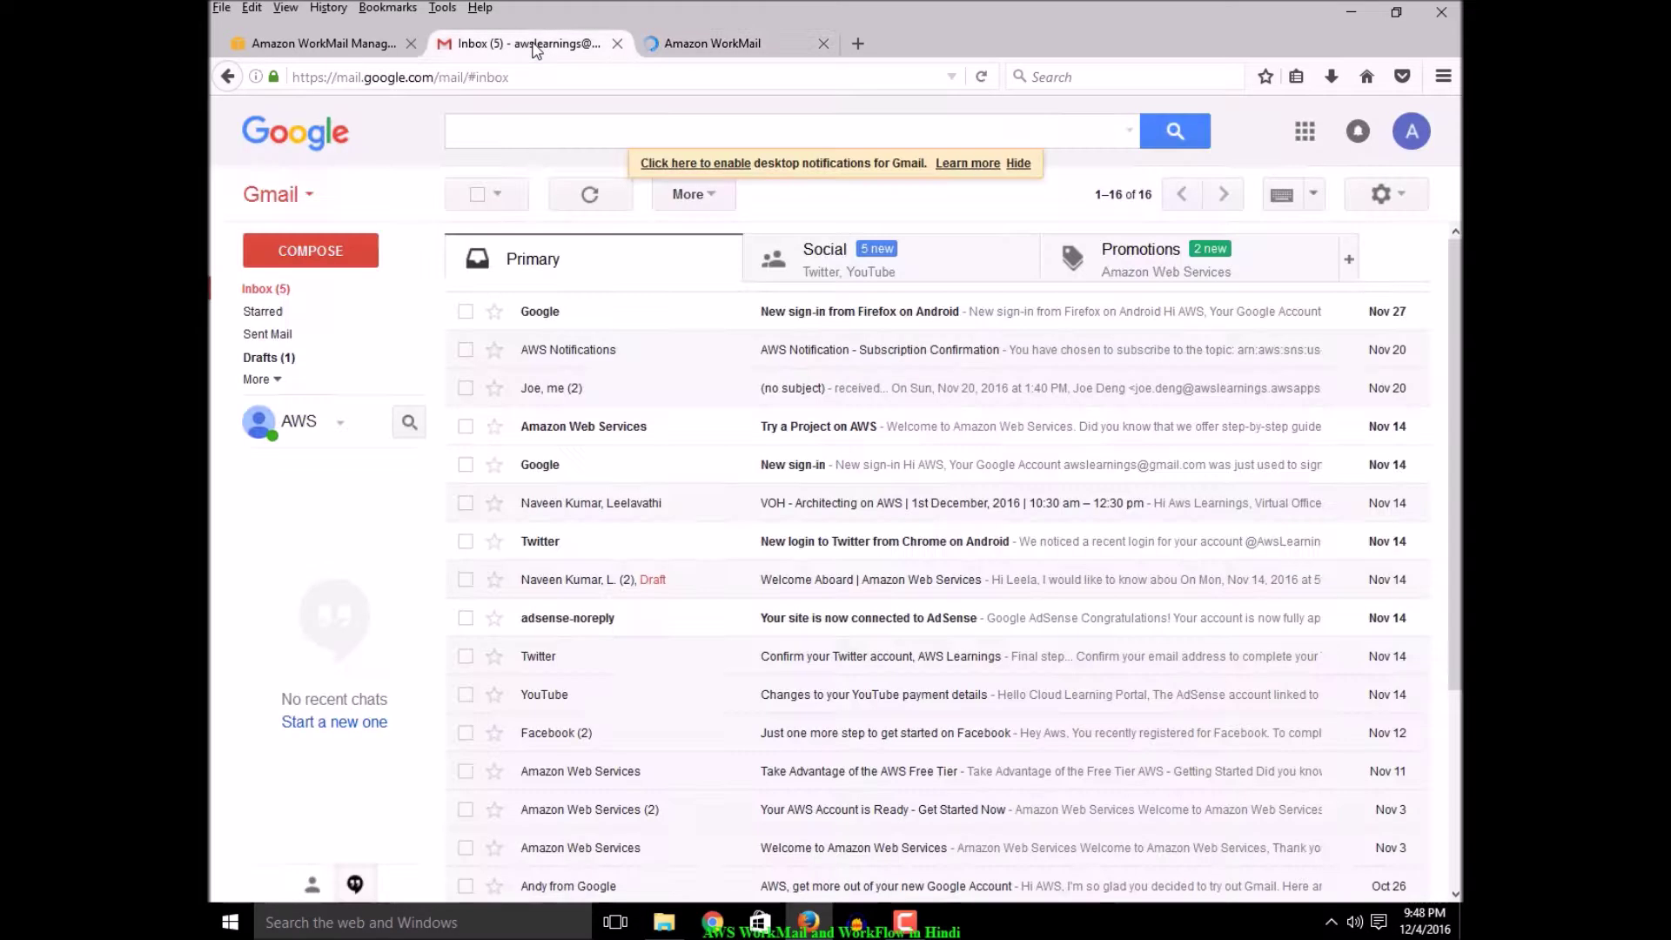
click(744, 48)
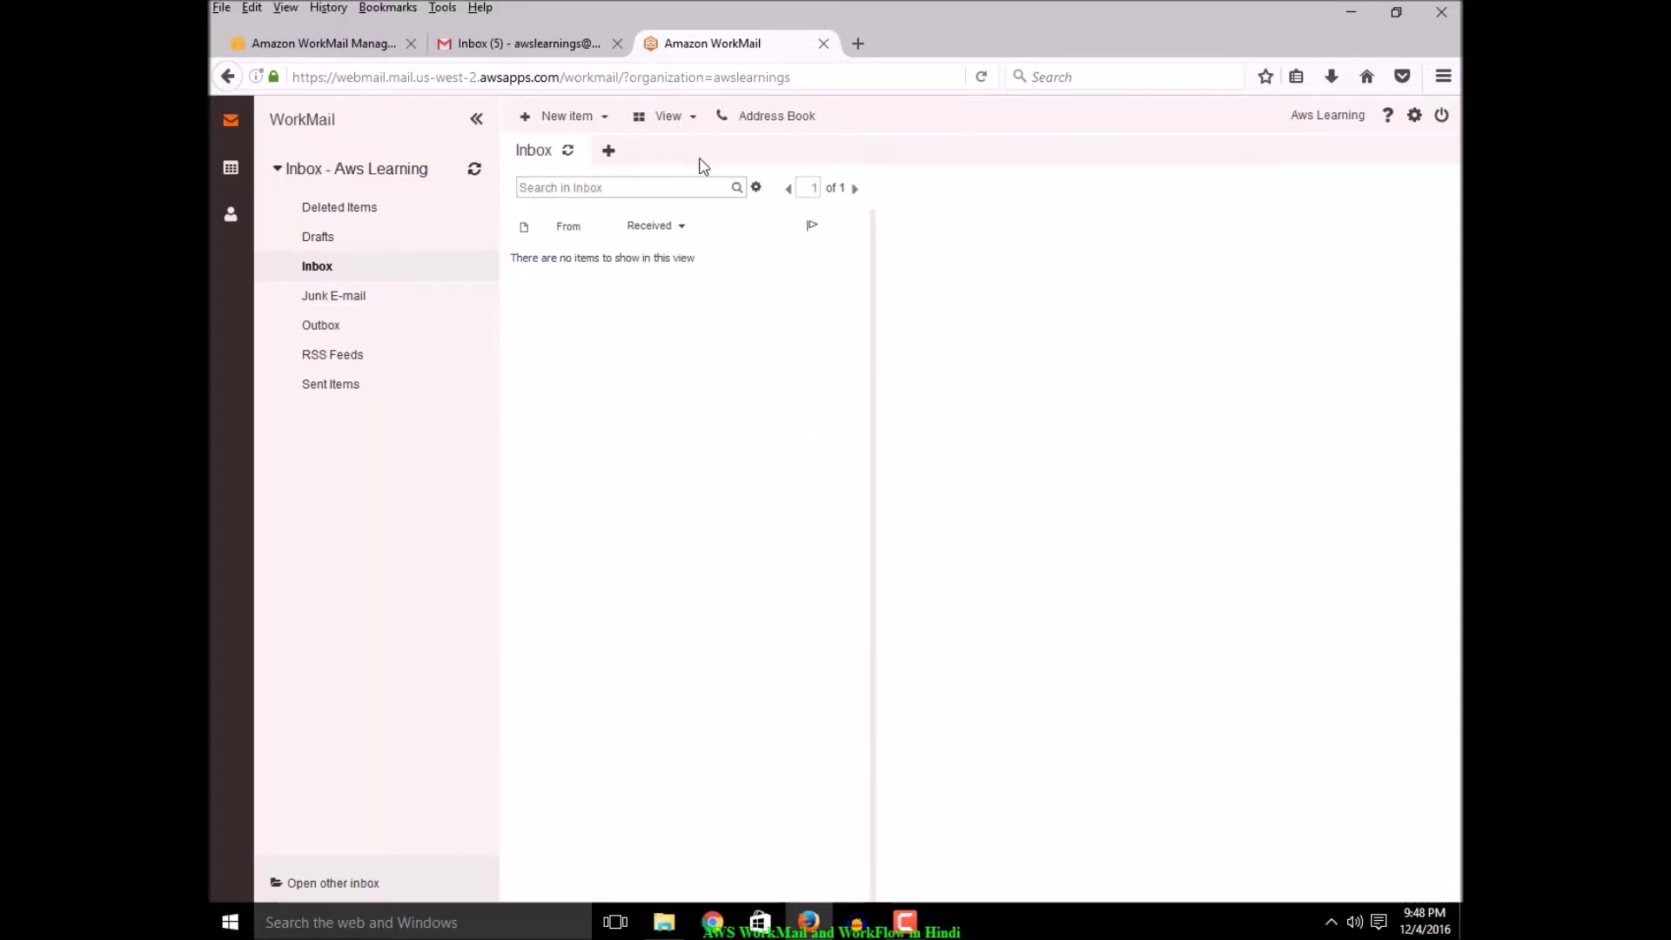
Start a new email, close the Address Book unused, and enter the Gmail recipient in To
click(564, 120)
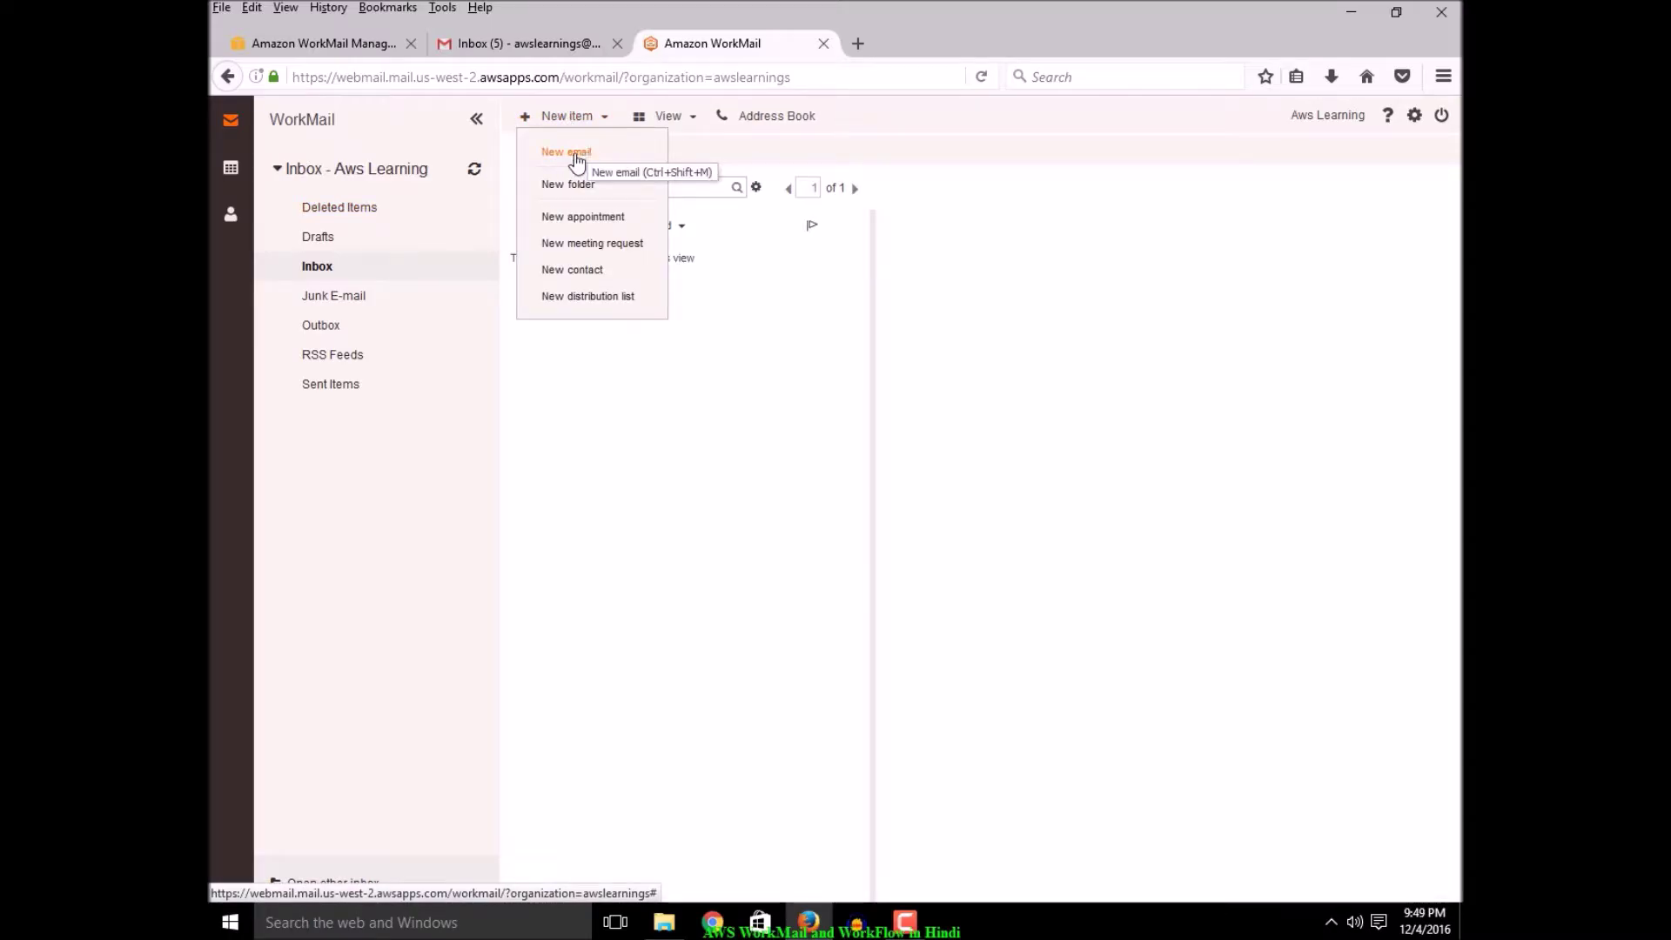
click(578, 154)
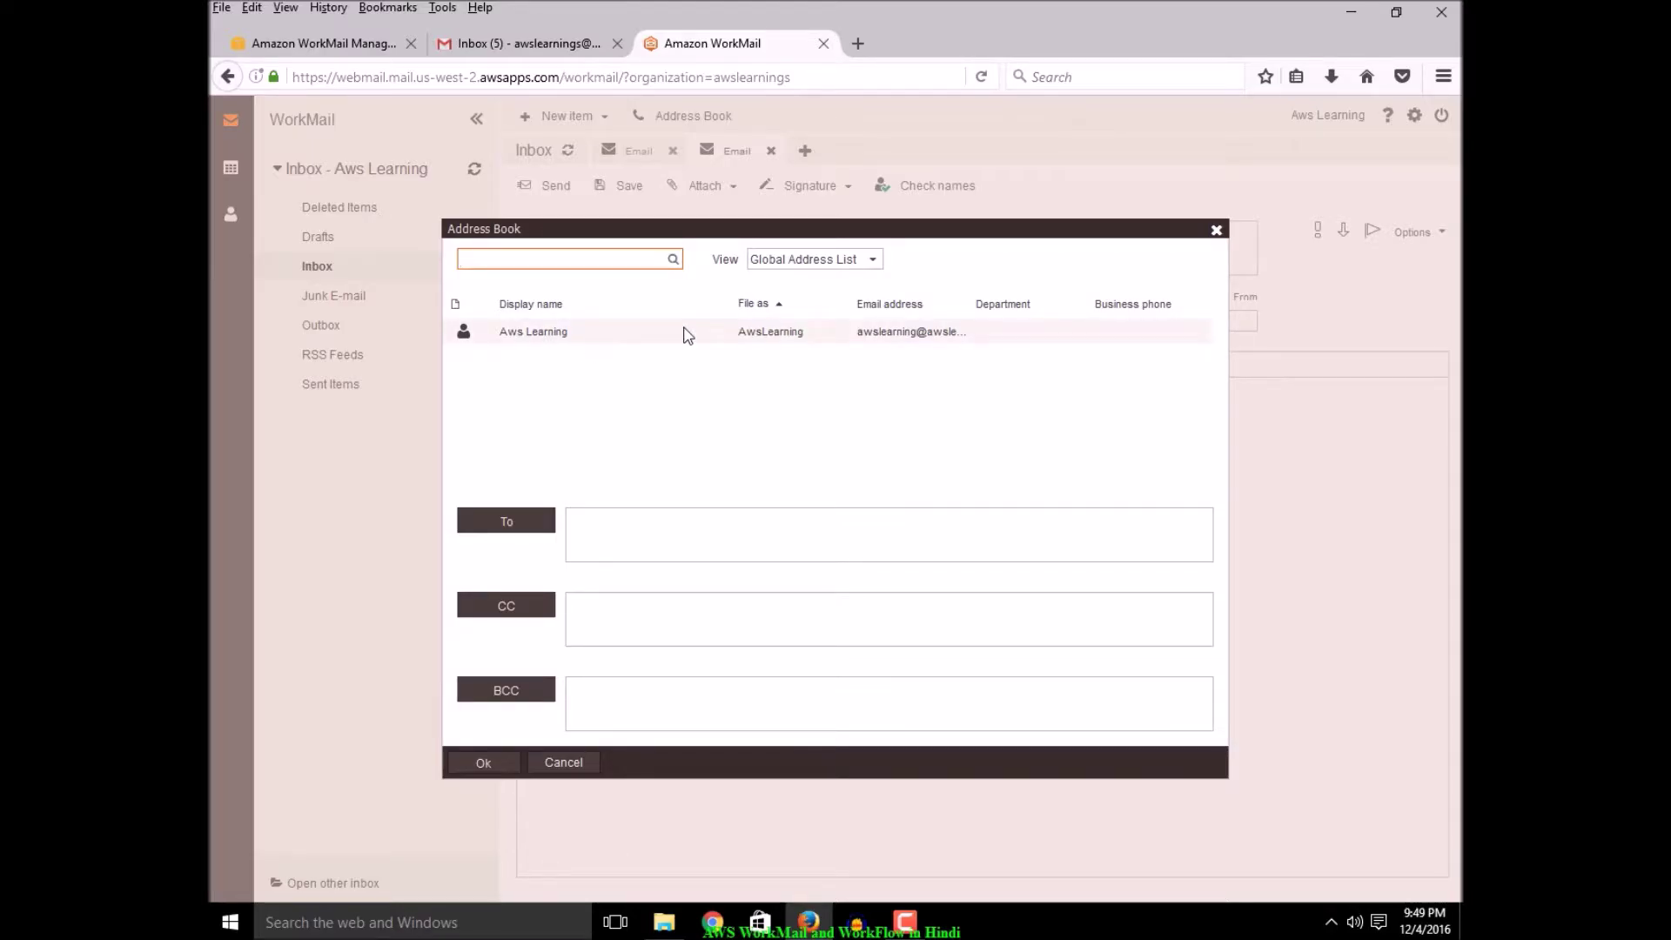
click(634, 259)
click(611, 533)
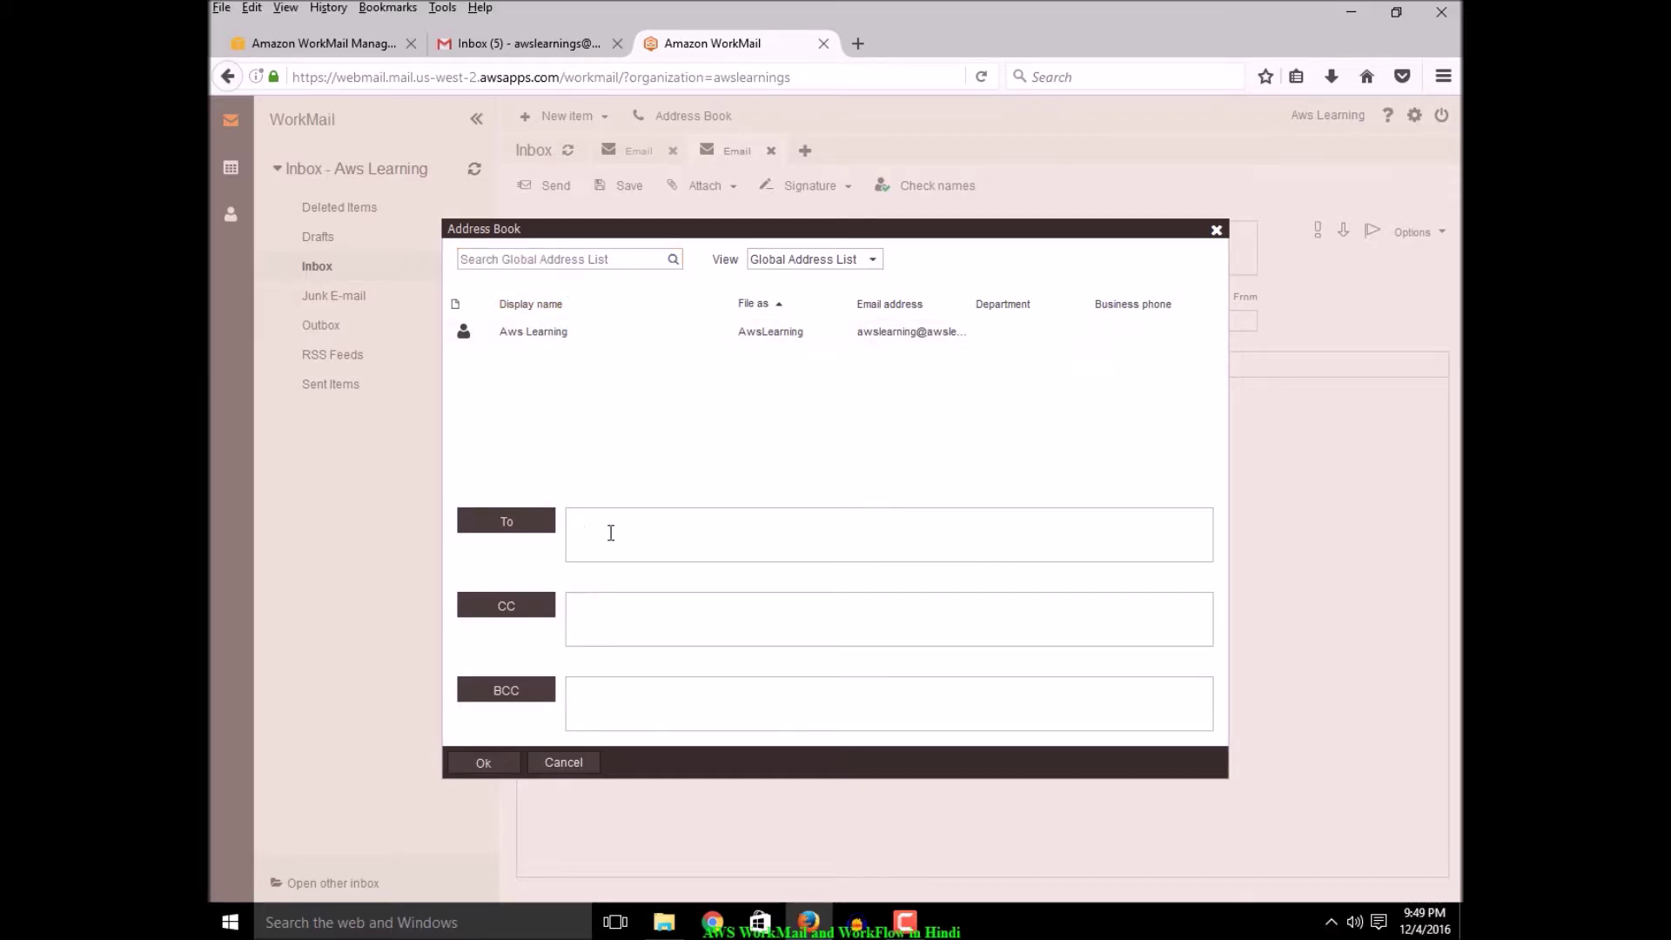
click(564, 762)
click(612, 247)
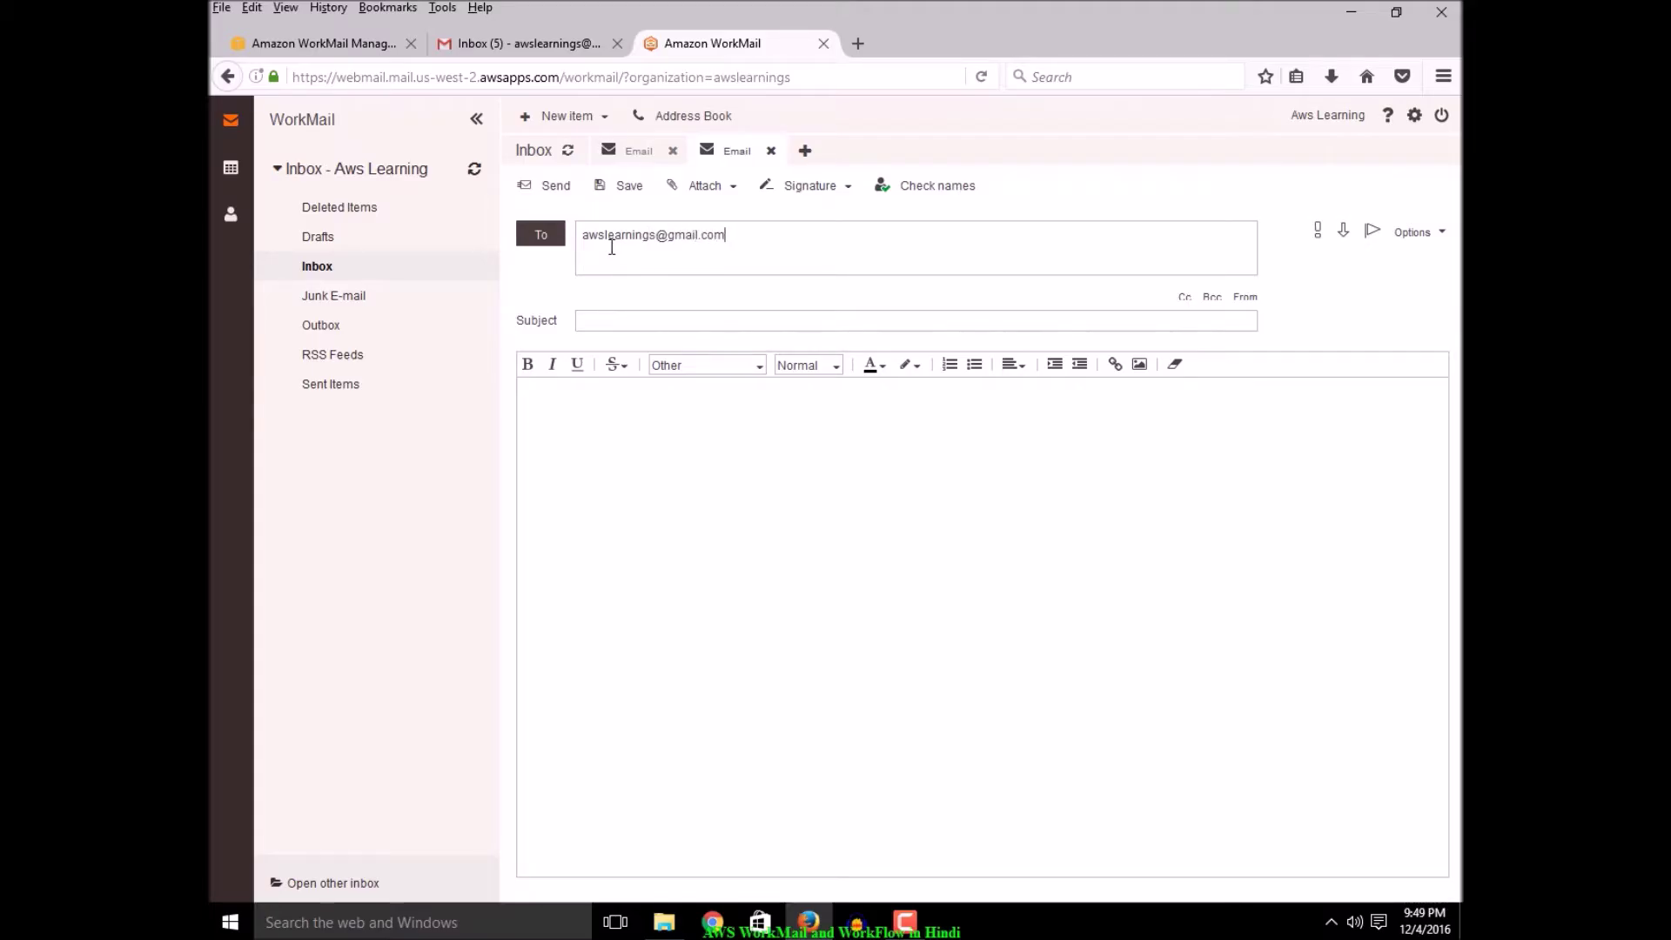
Send the email with 'Test Email' as the subject and pasted into the body
click(643, 320)
text(T)
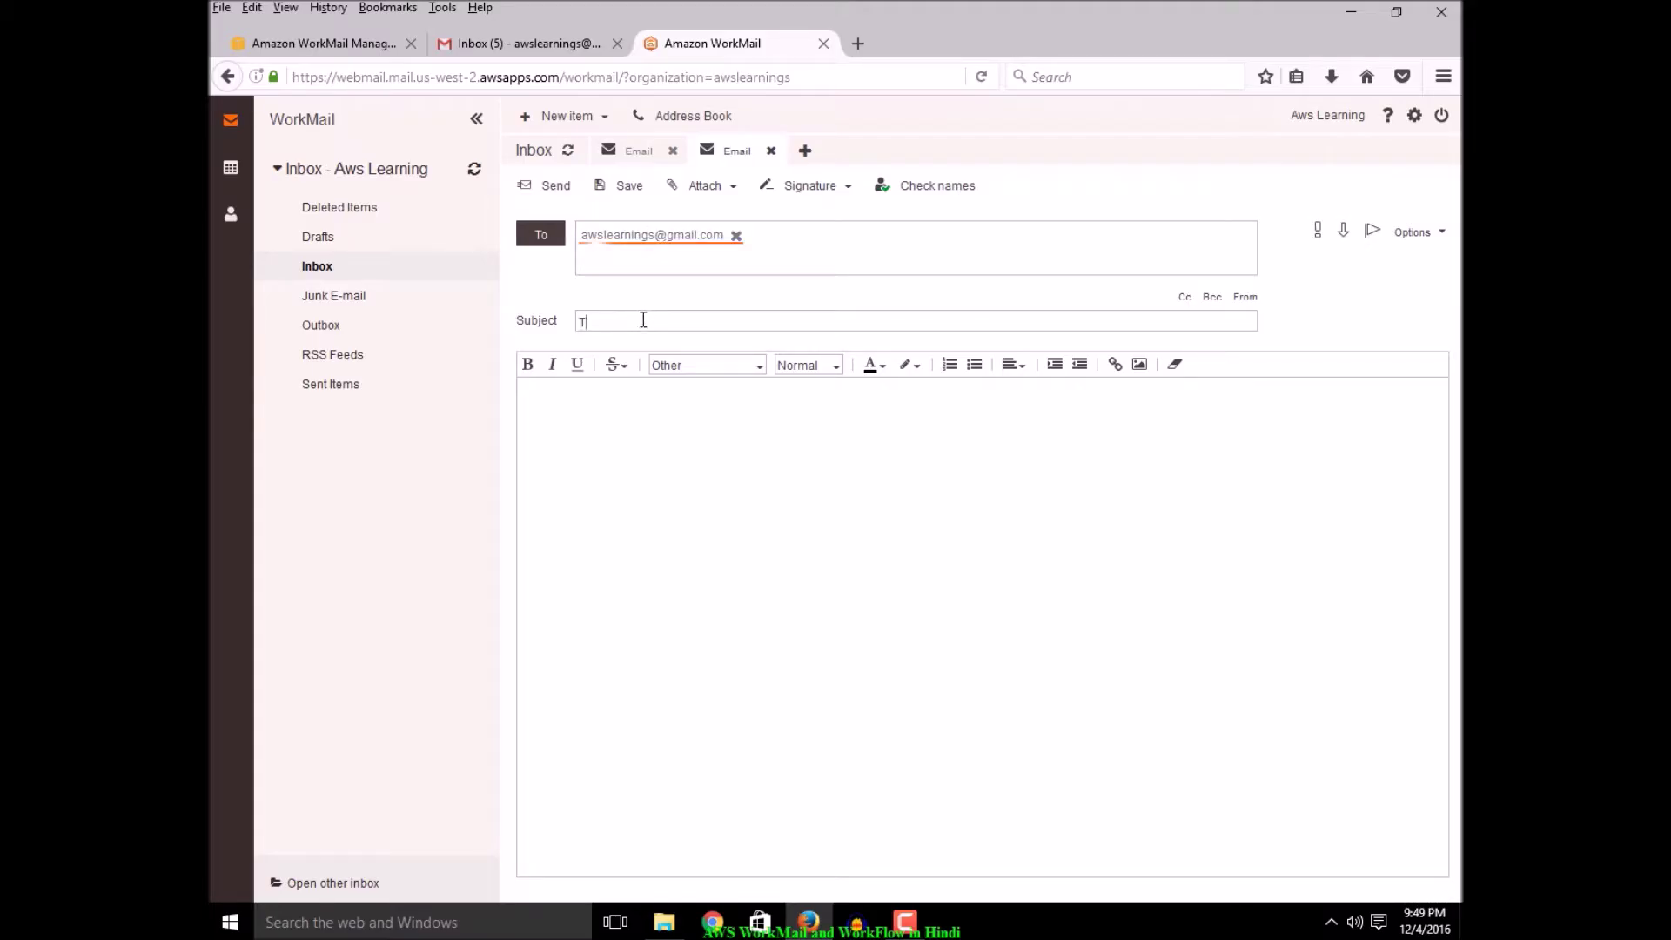
text(est Email)
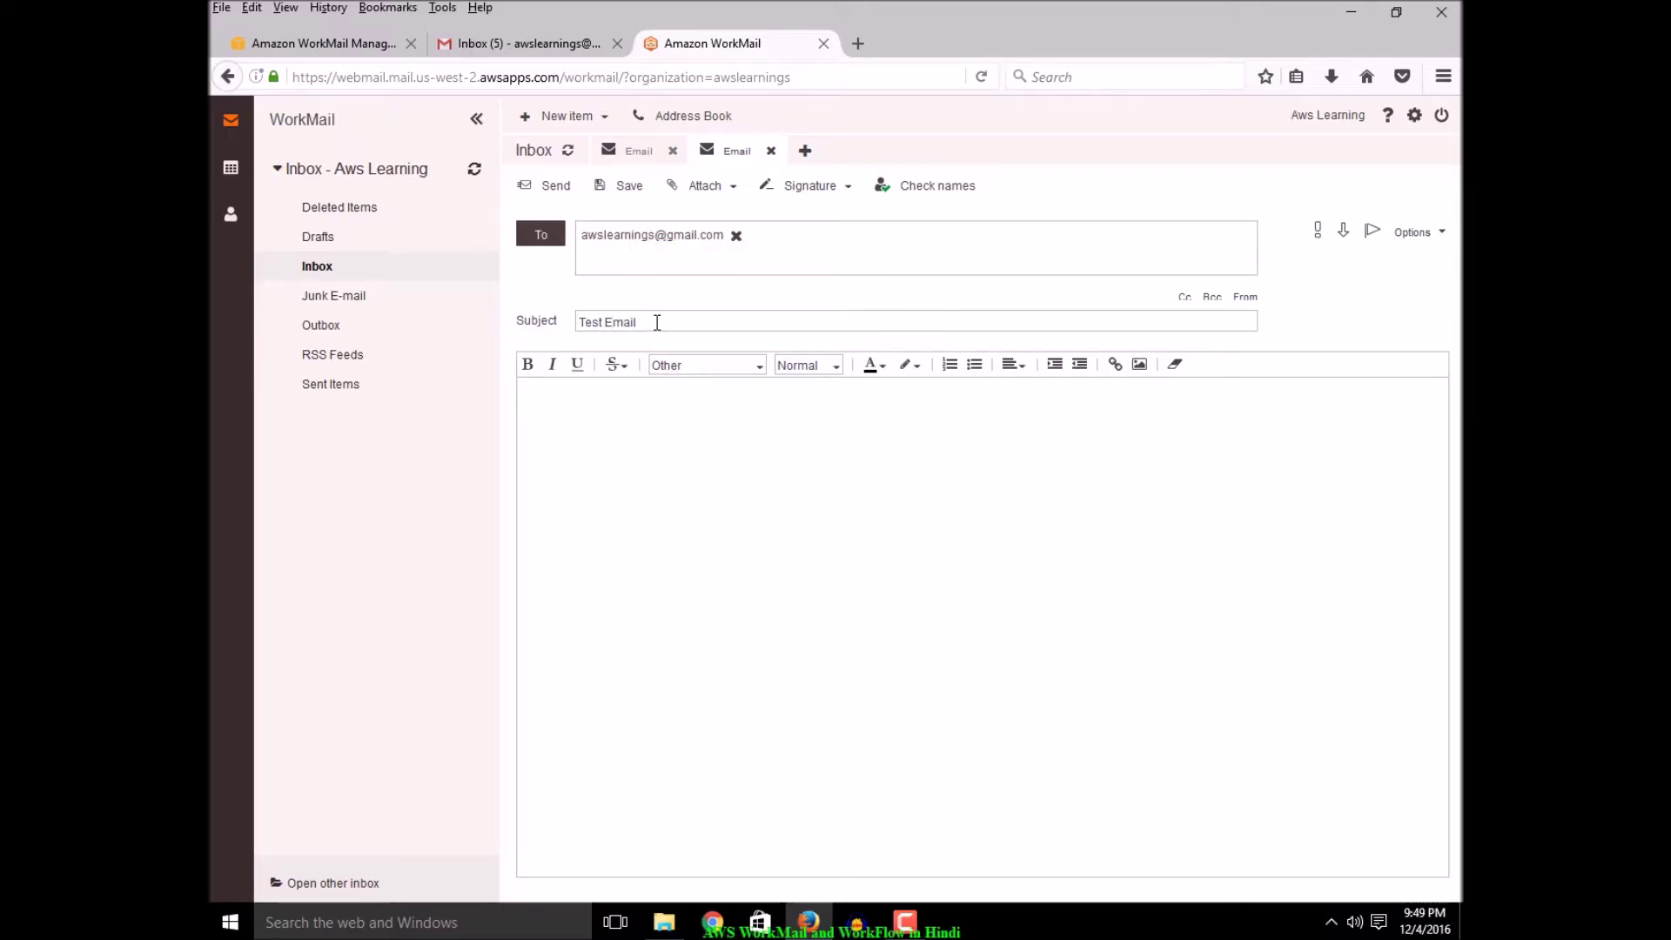
drag(656, 324, 516, 300)
key(ctrl+c)
click(643, 486)
key(ctrl+v)
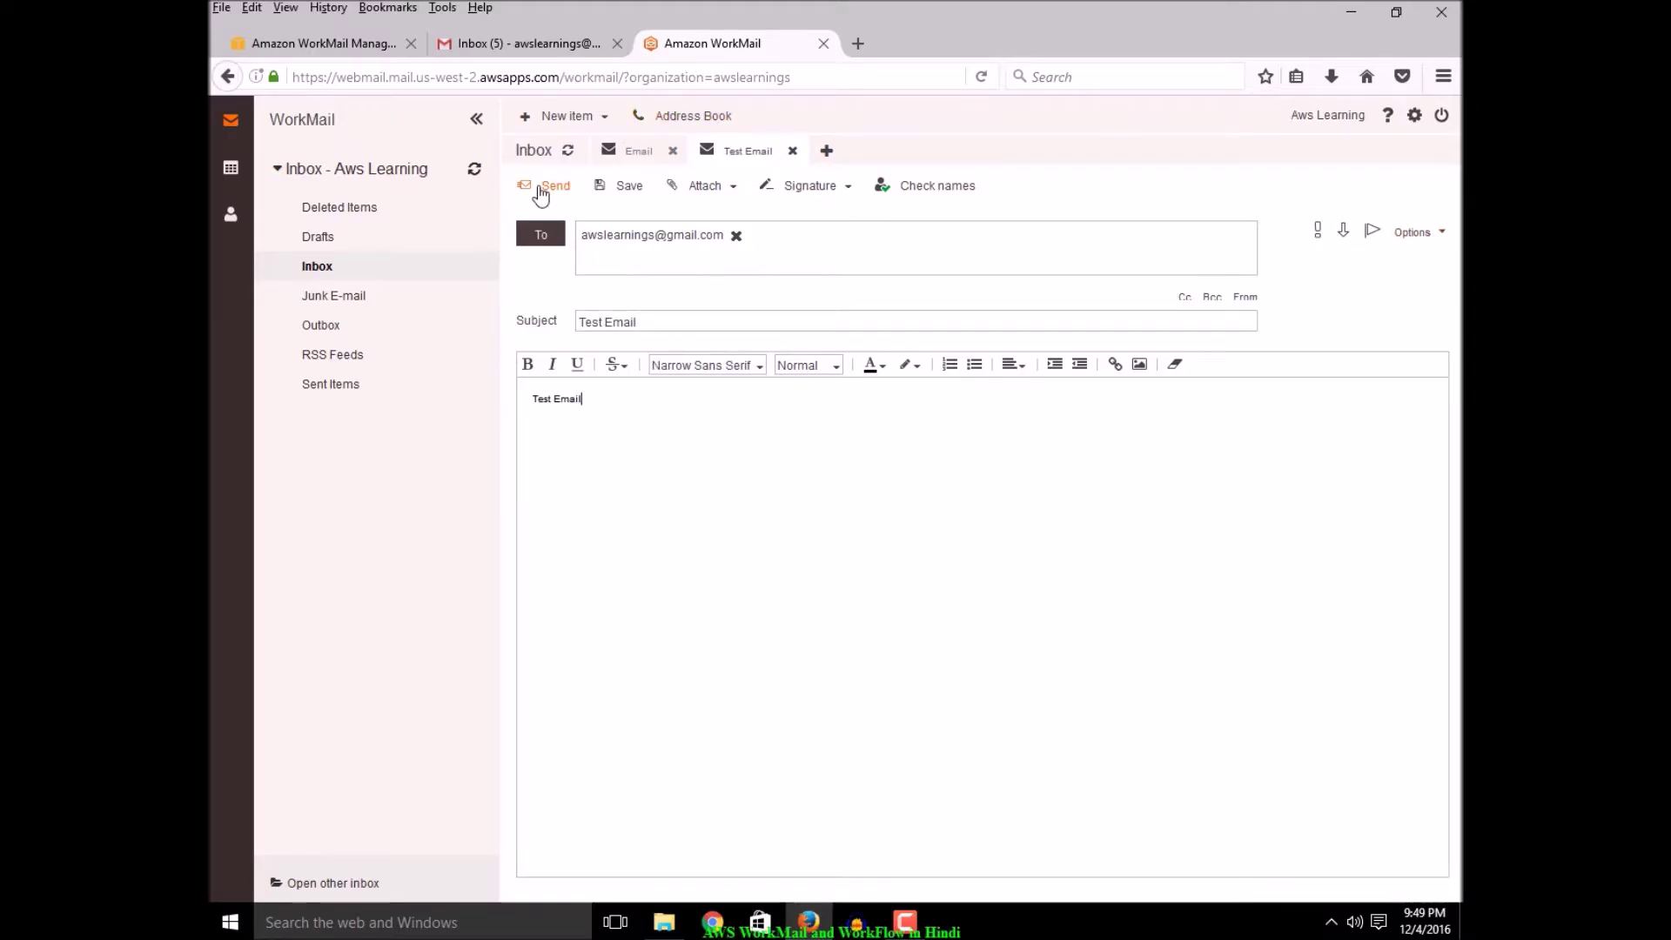
click(543, 188)
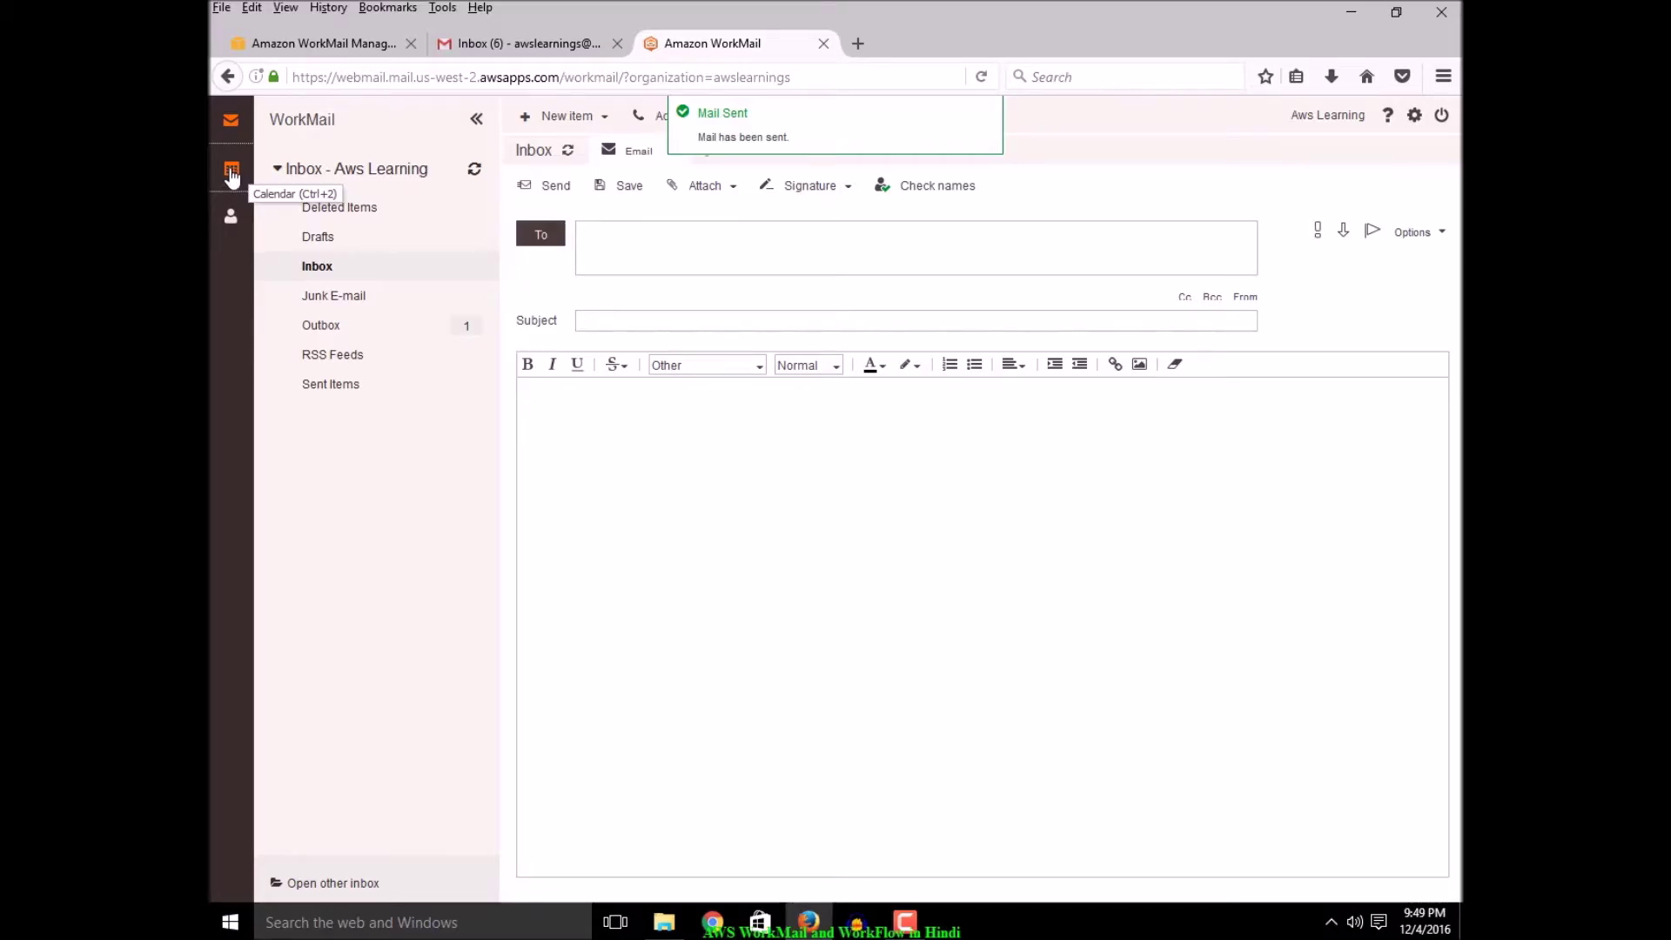
View the calendar and its New item type list, then switch to Contacts
click(232, 174)
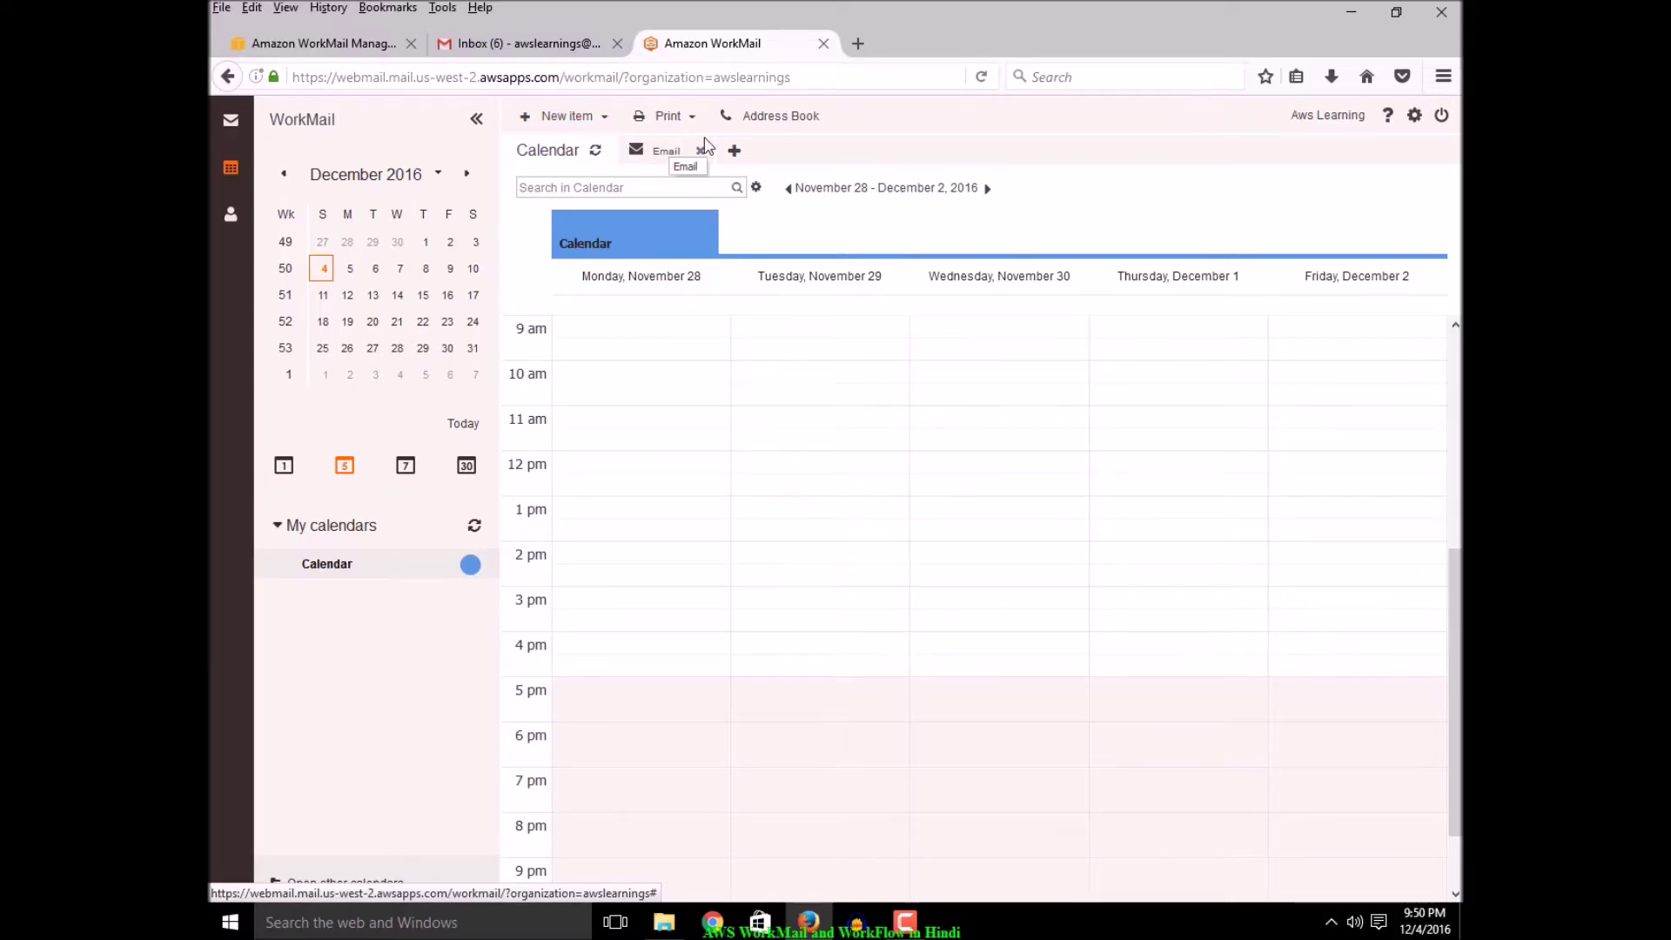
click(599, 122)
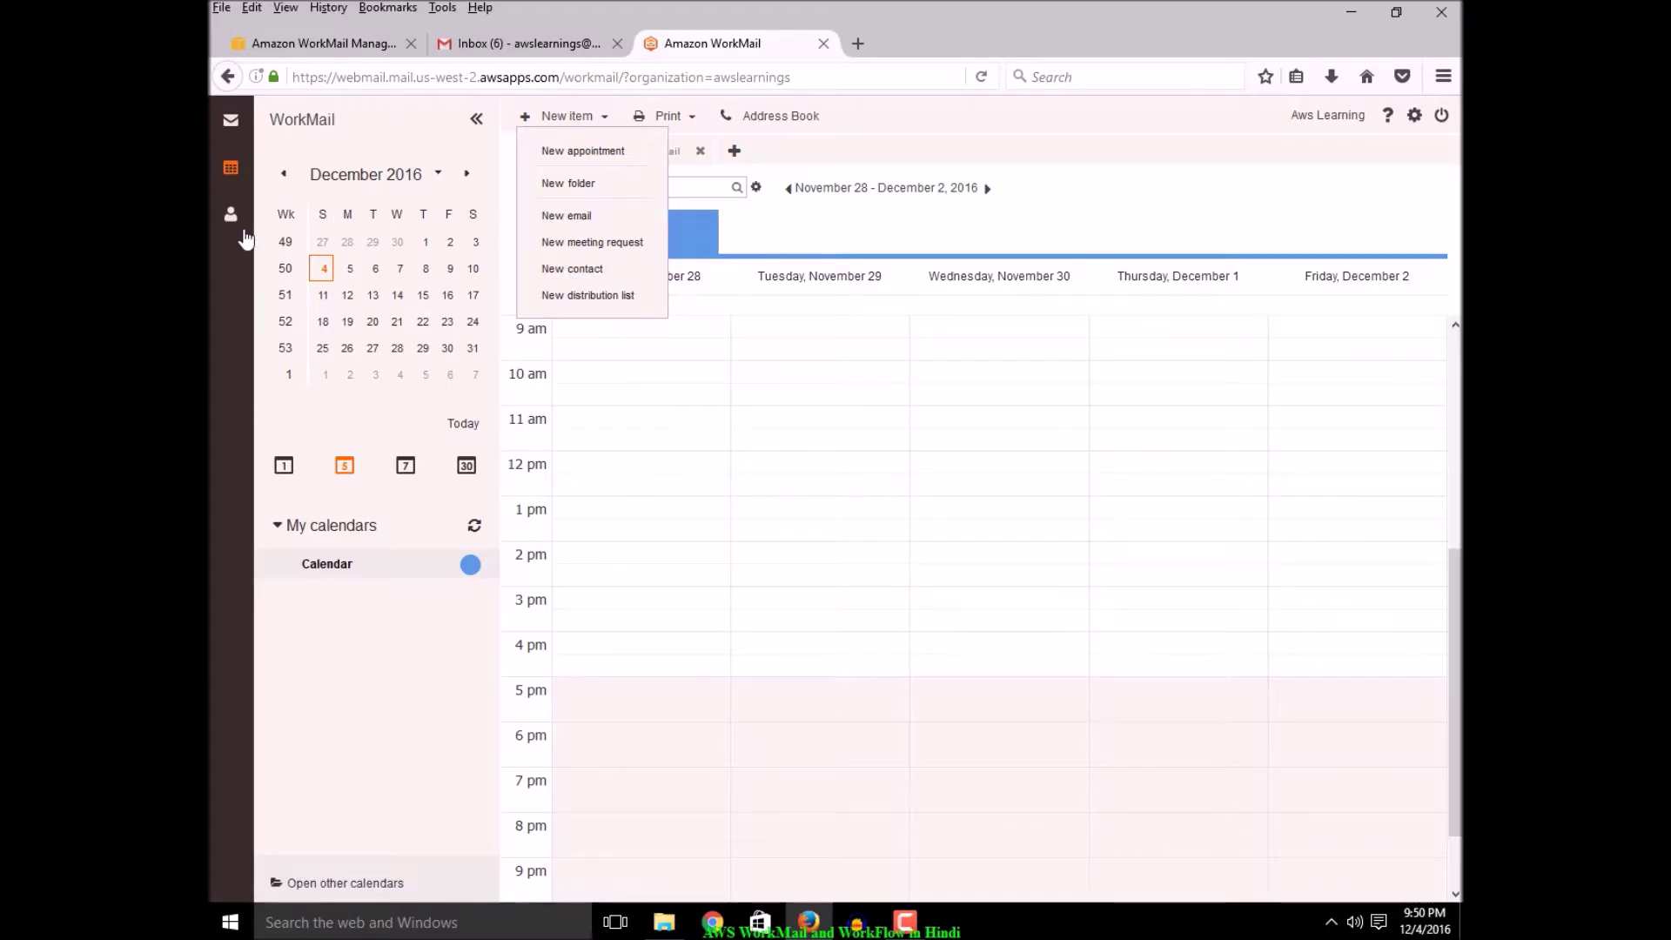
click(233, 216)
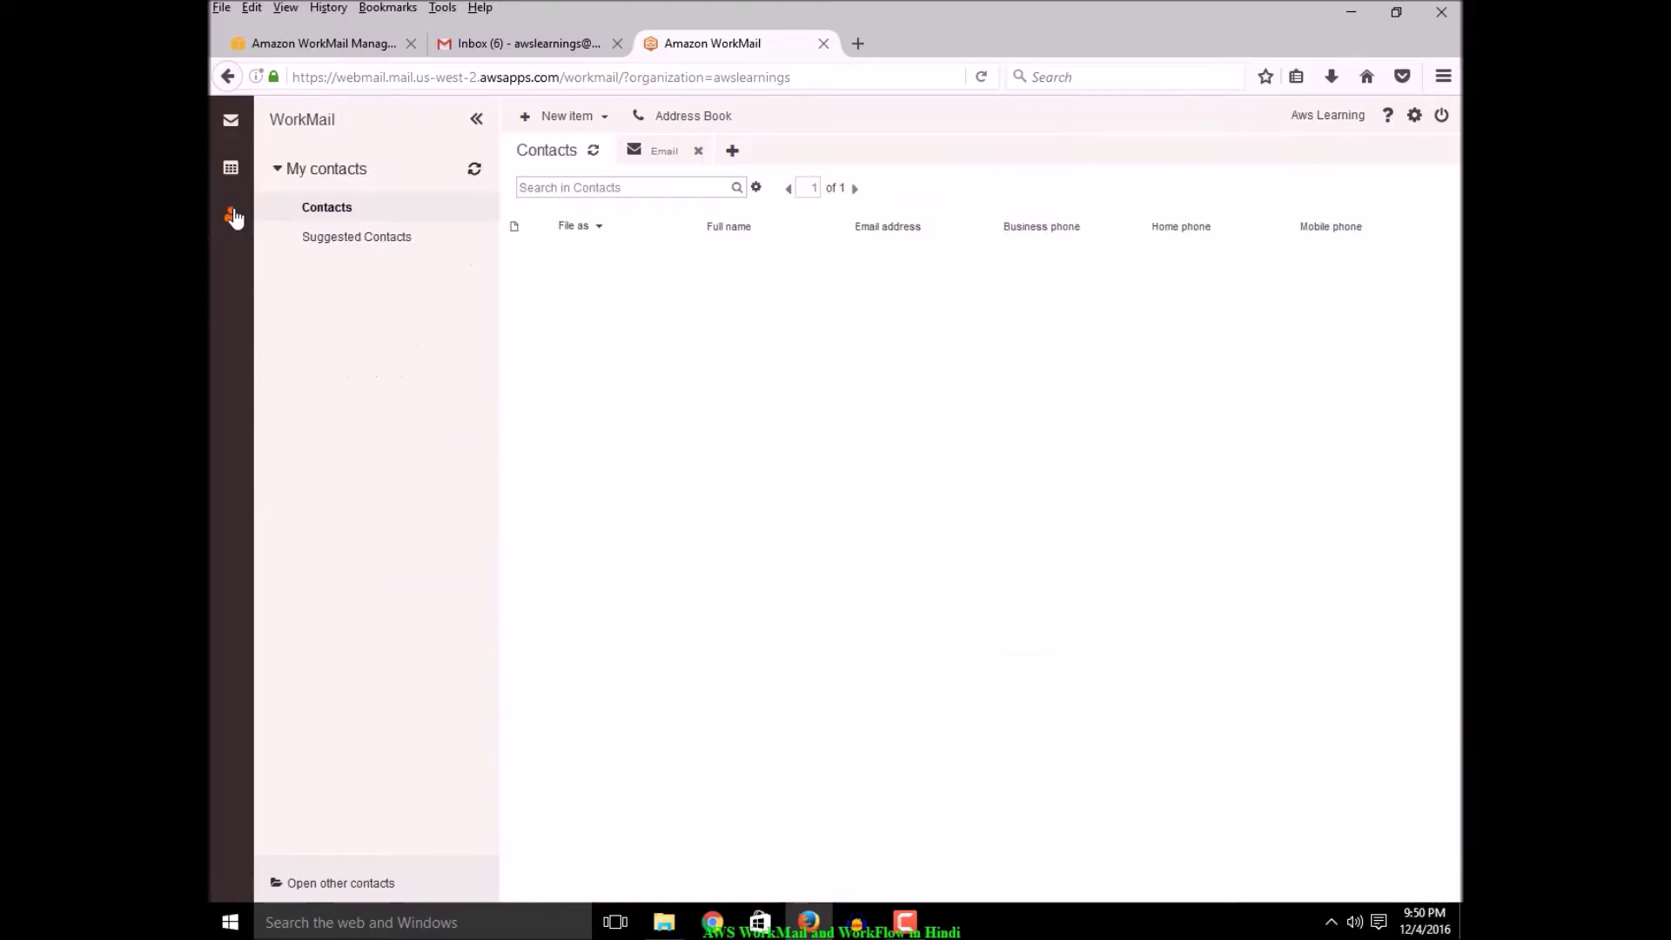
Refresh the contacts list, collapse the Inbox folder tree, and log out of WorkMail
click(595, 153)
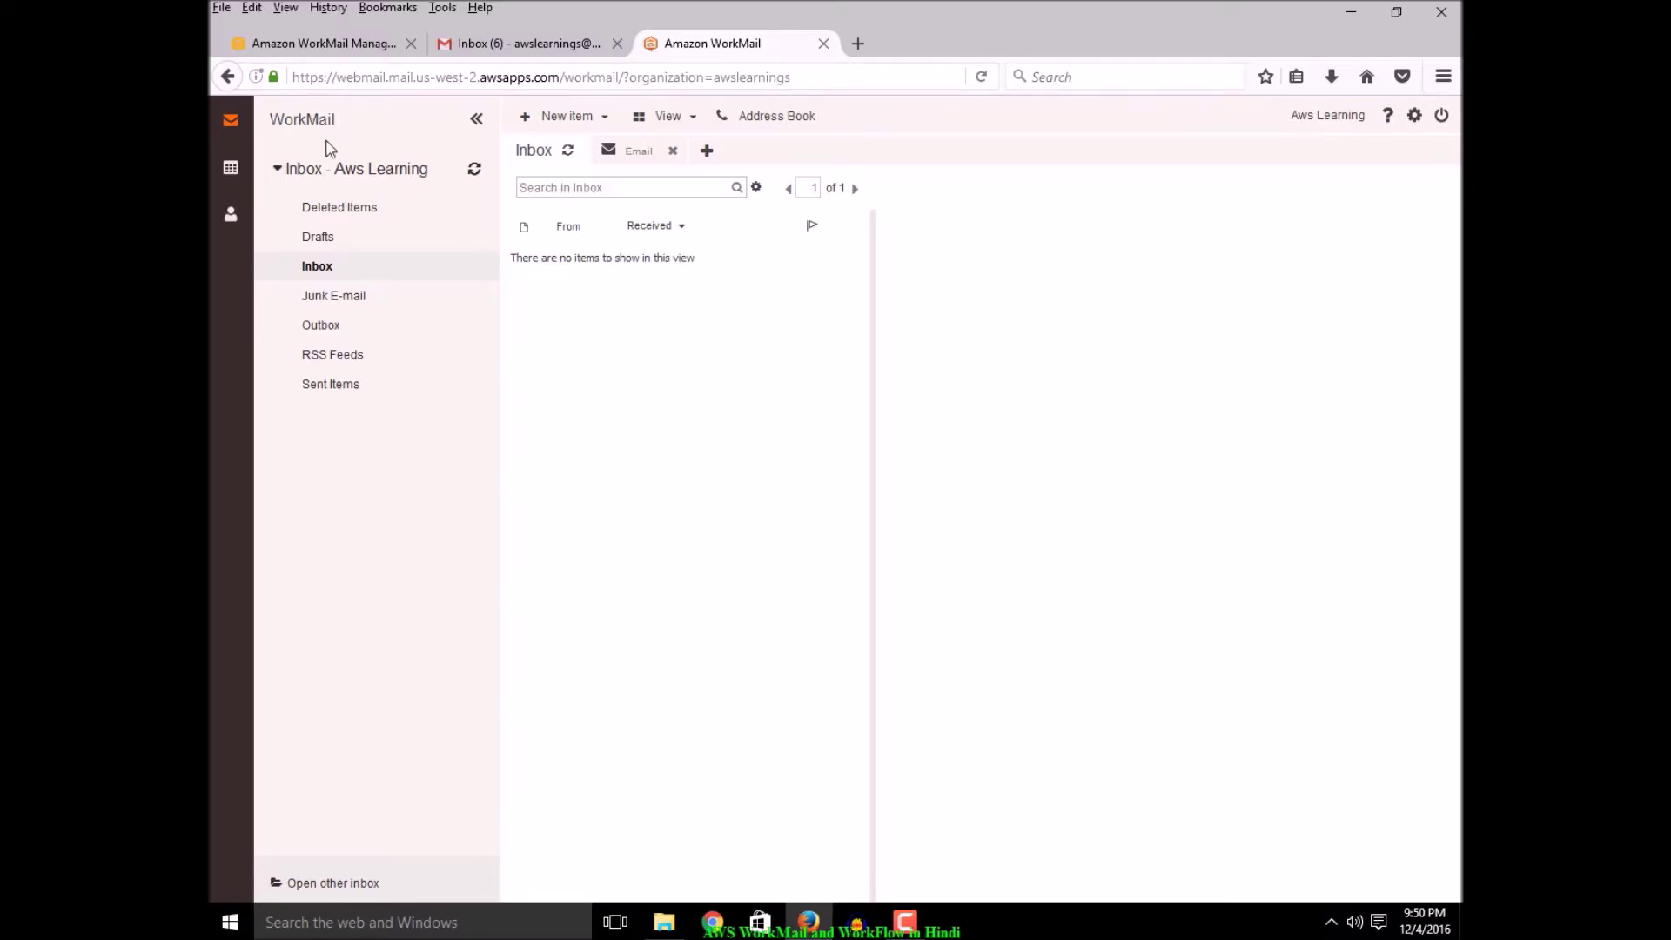
click(356, 172)
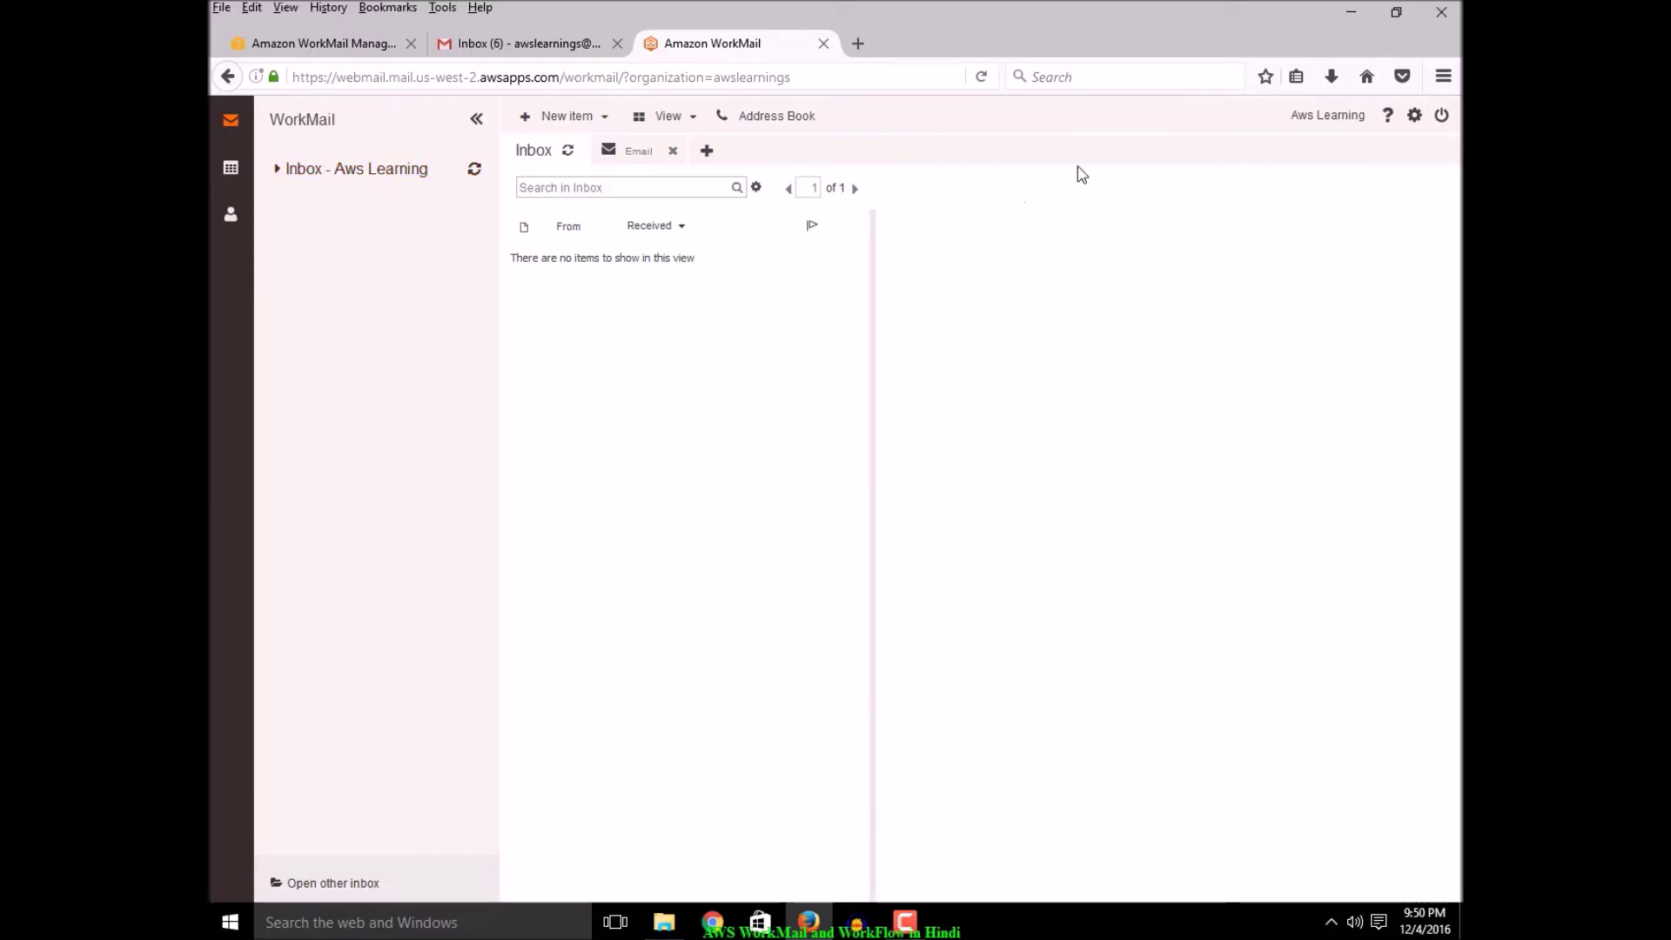
click(1441, 117)
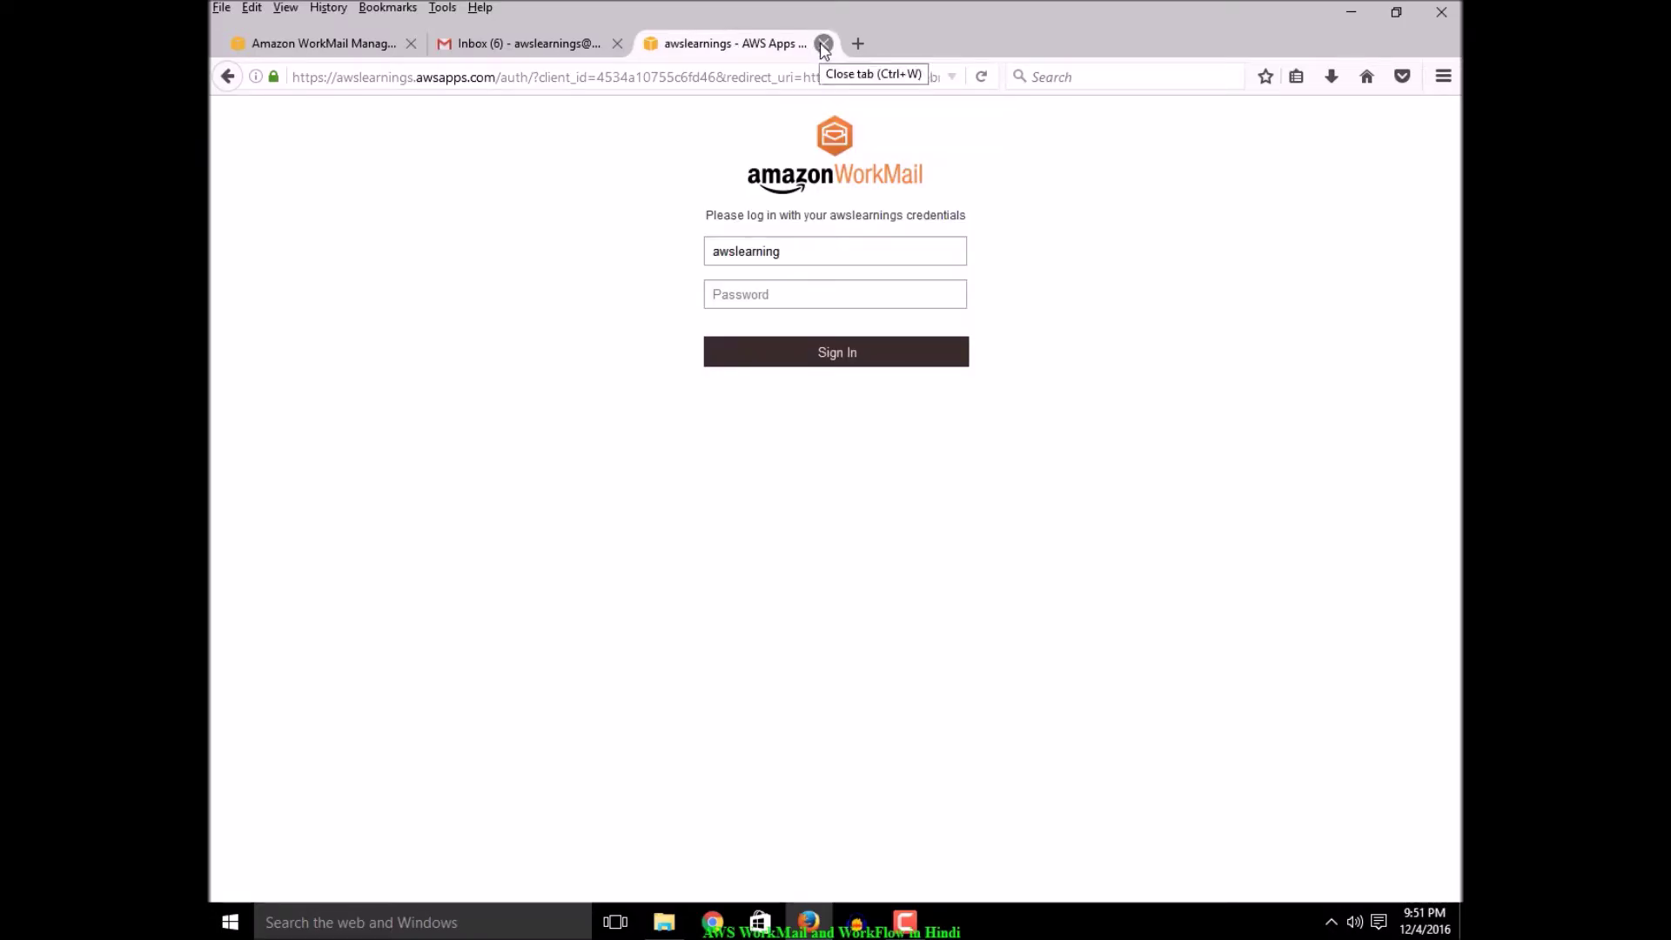
Close the WorkMail sign-in tab, check Gmail for Test Email, and return to the console
click(823, 43)
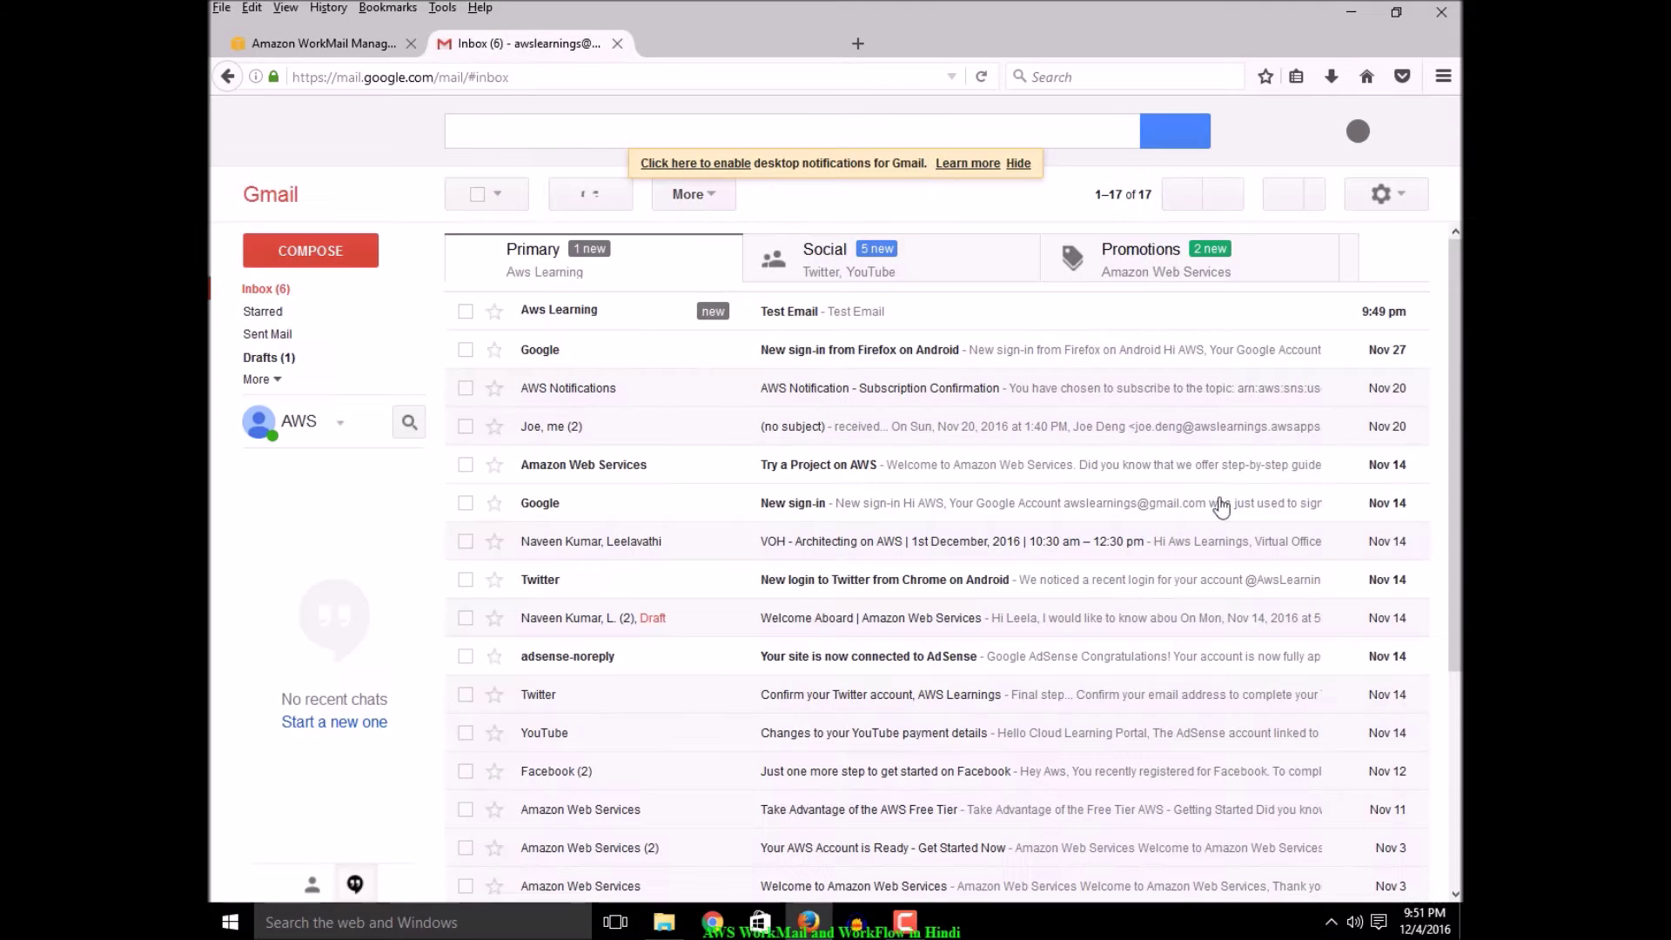
click(358, 45)
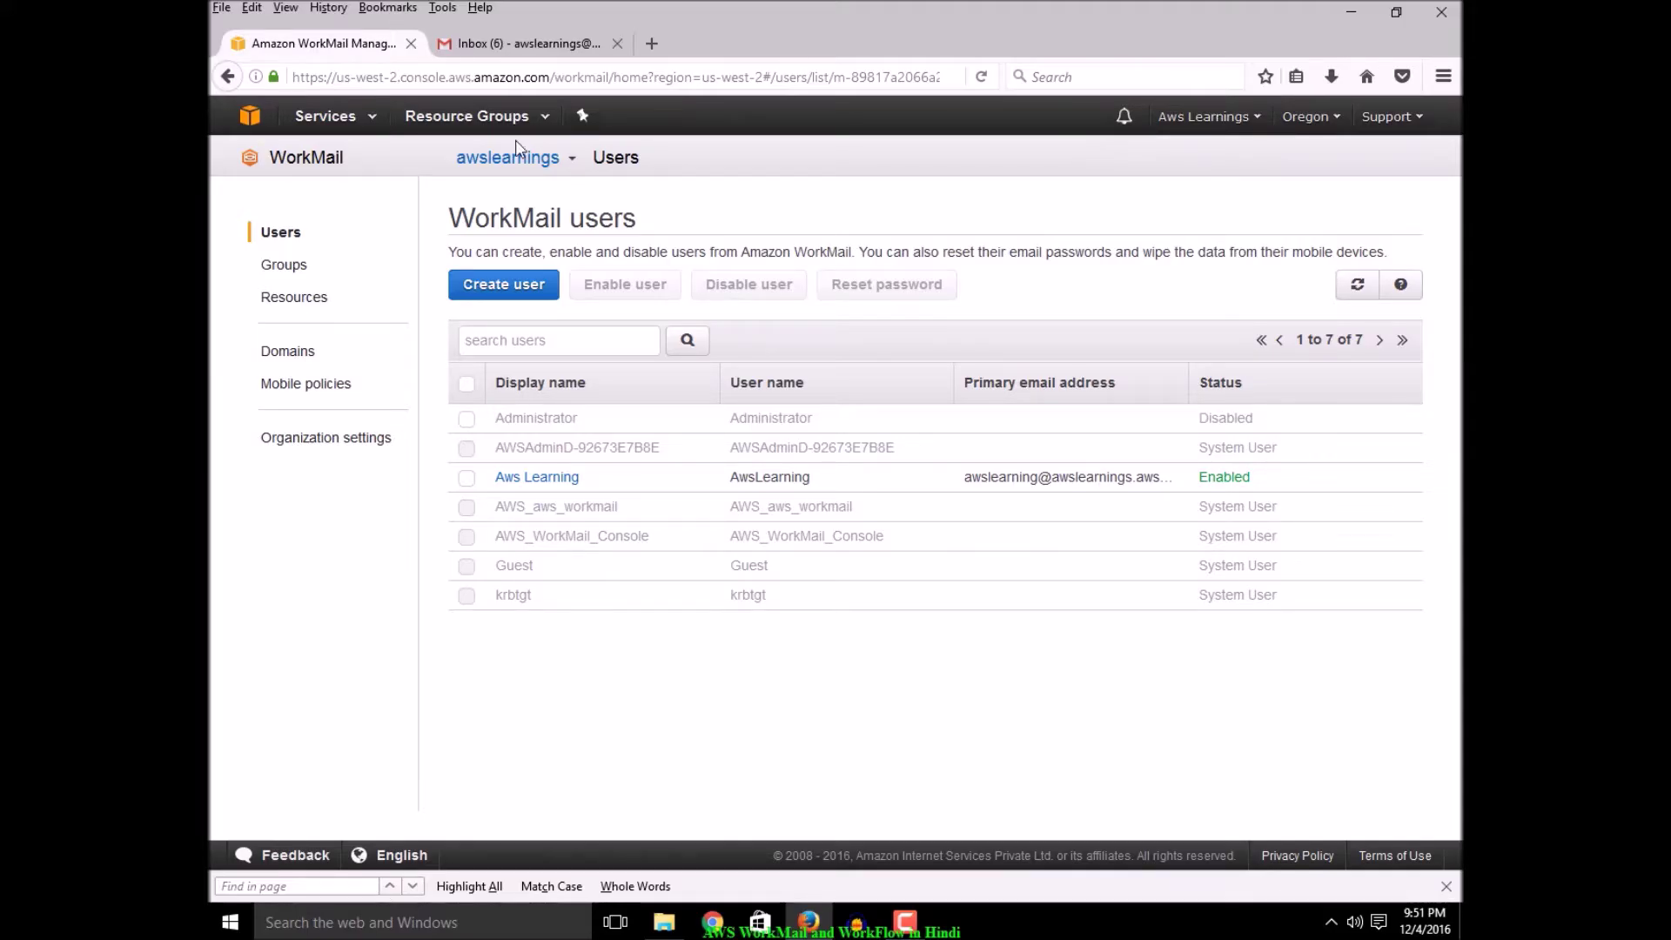
Go to WorkDocs under Business Productivity in the Services menu
click(361, 122)
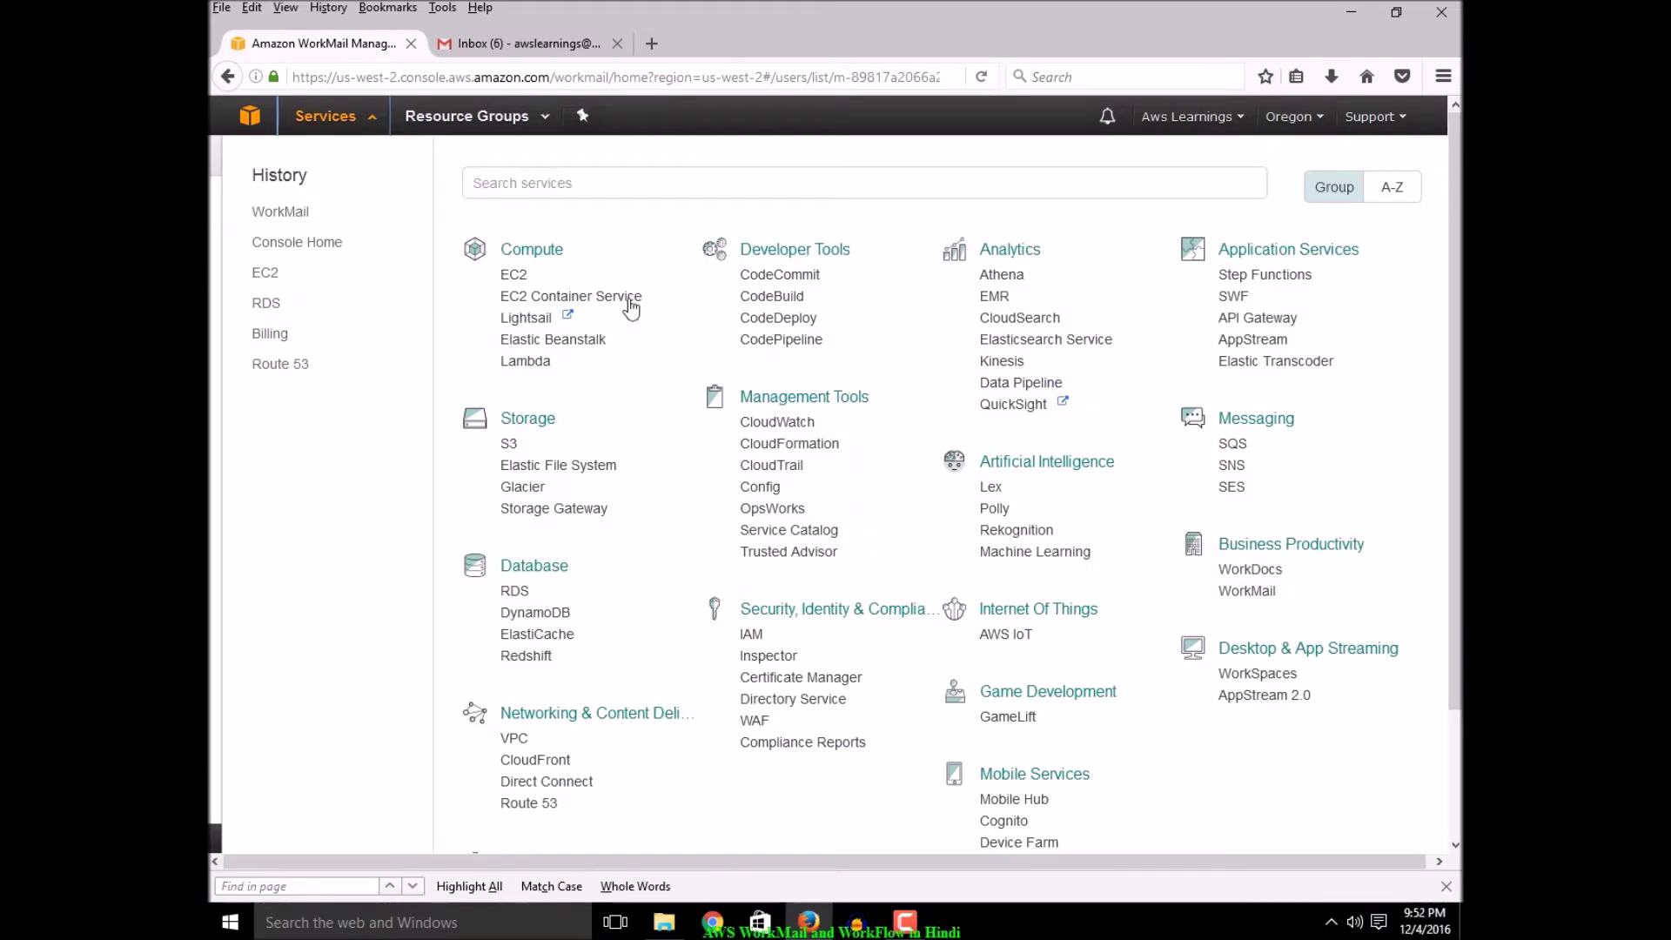
click(1246, 570)
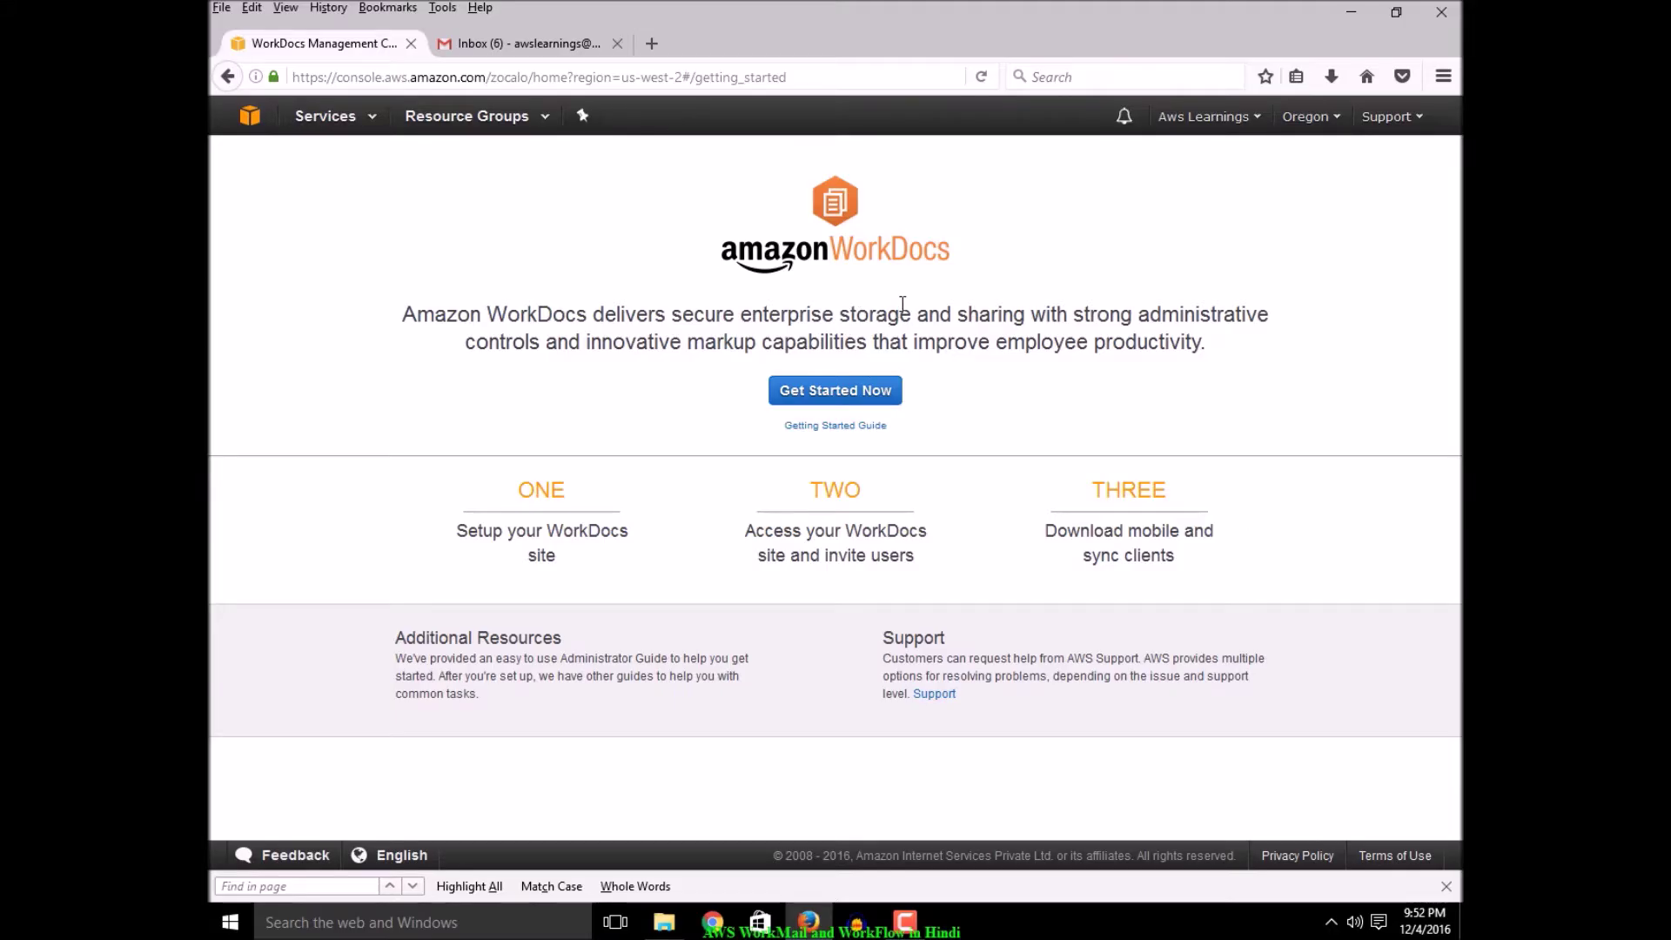
Start WorkDocs site setup and enable the awslearnings directory
click(854, 401)
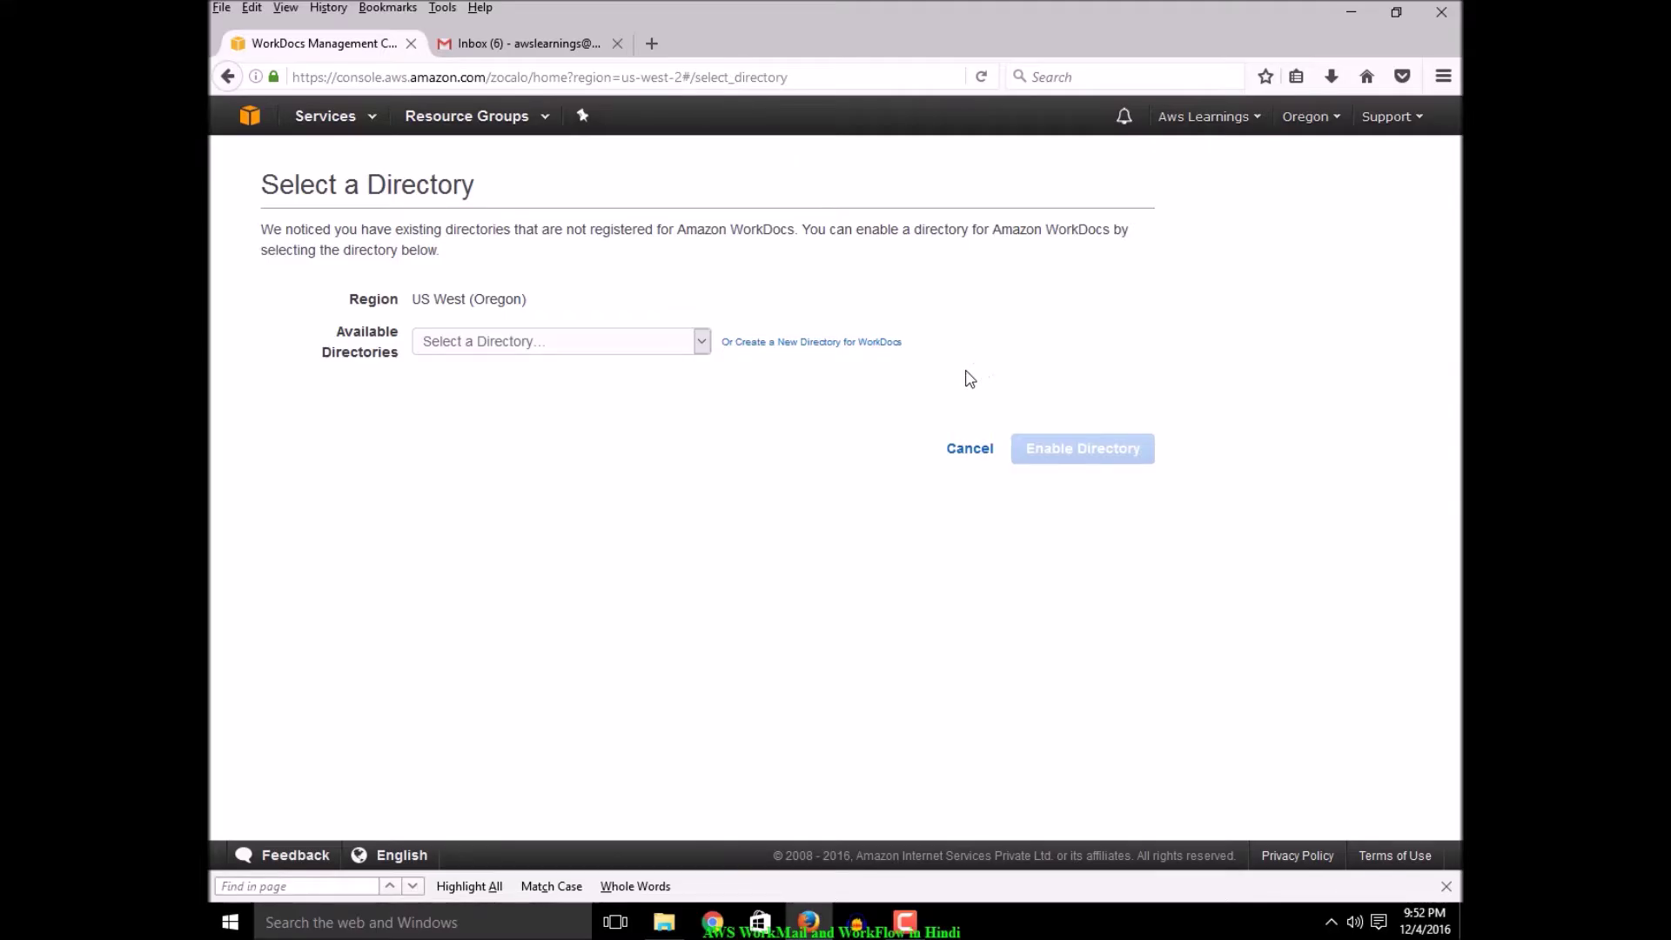
click(701, 343)
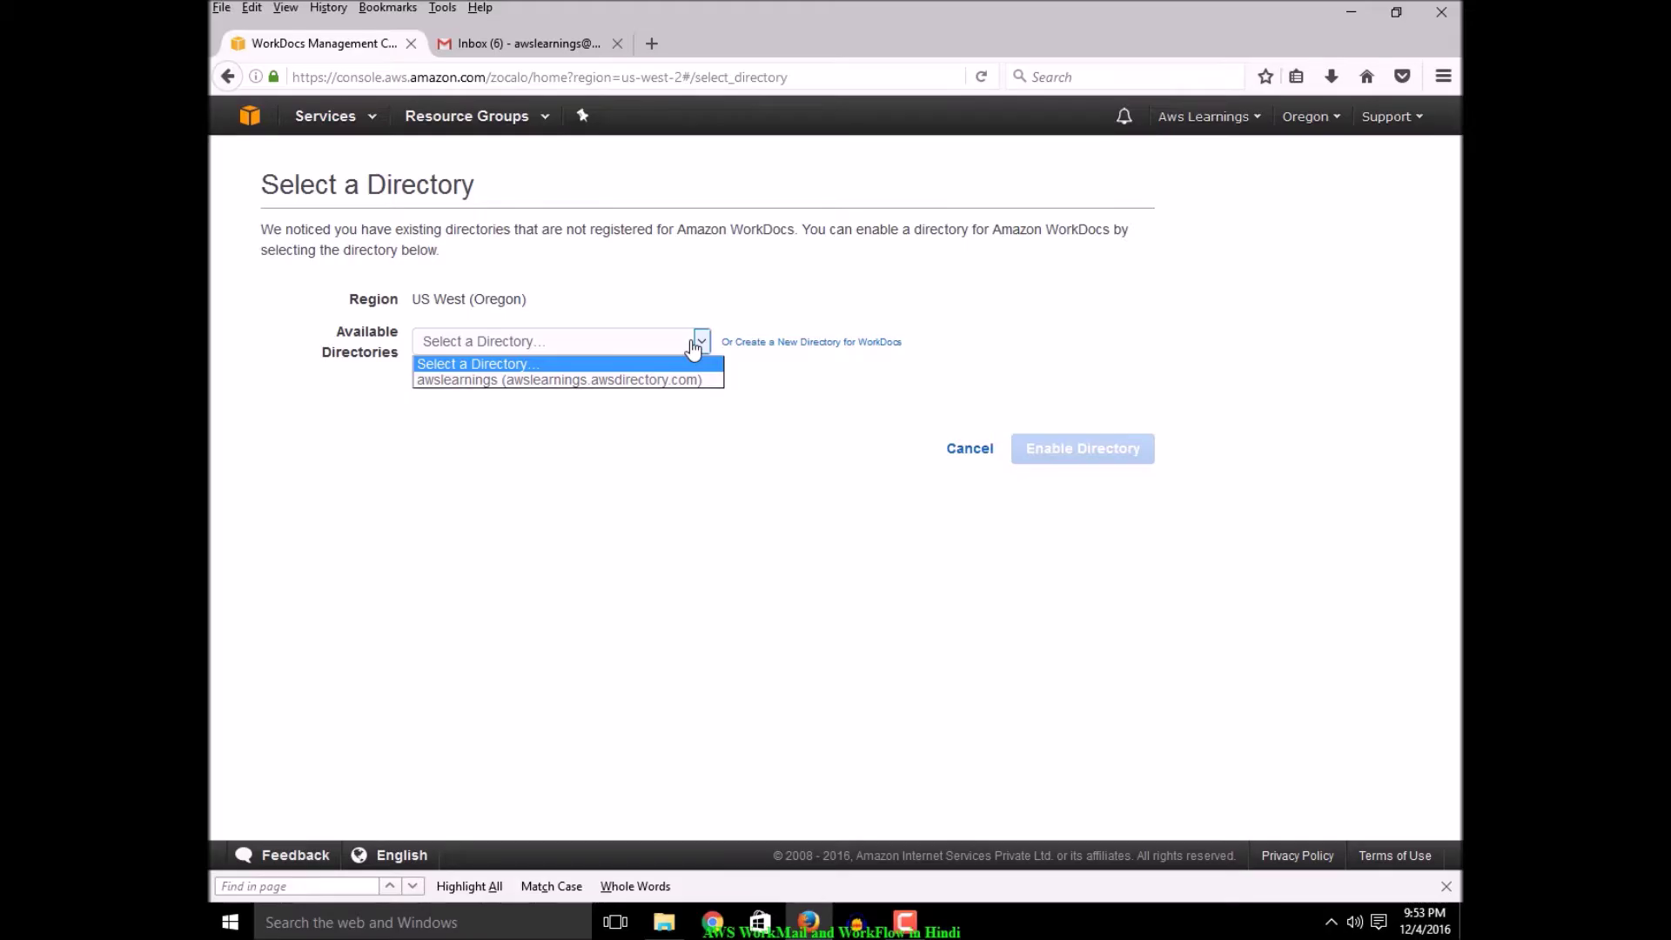
click(503, 307)
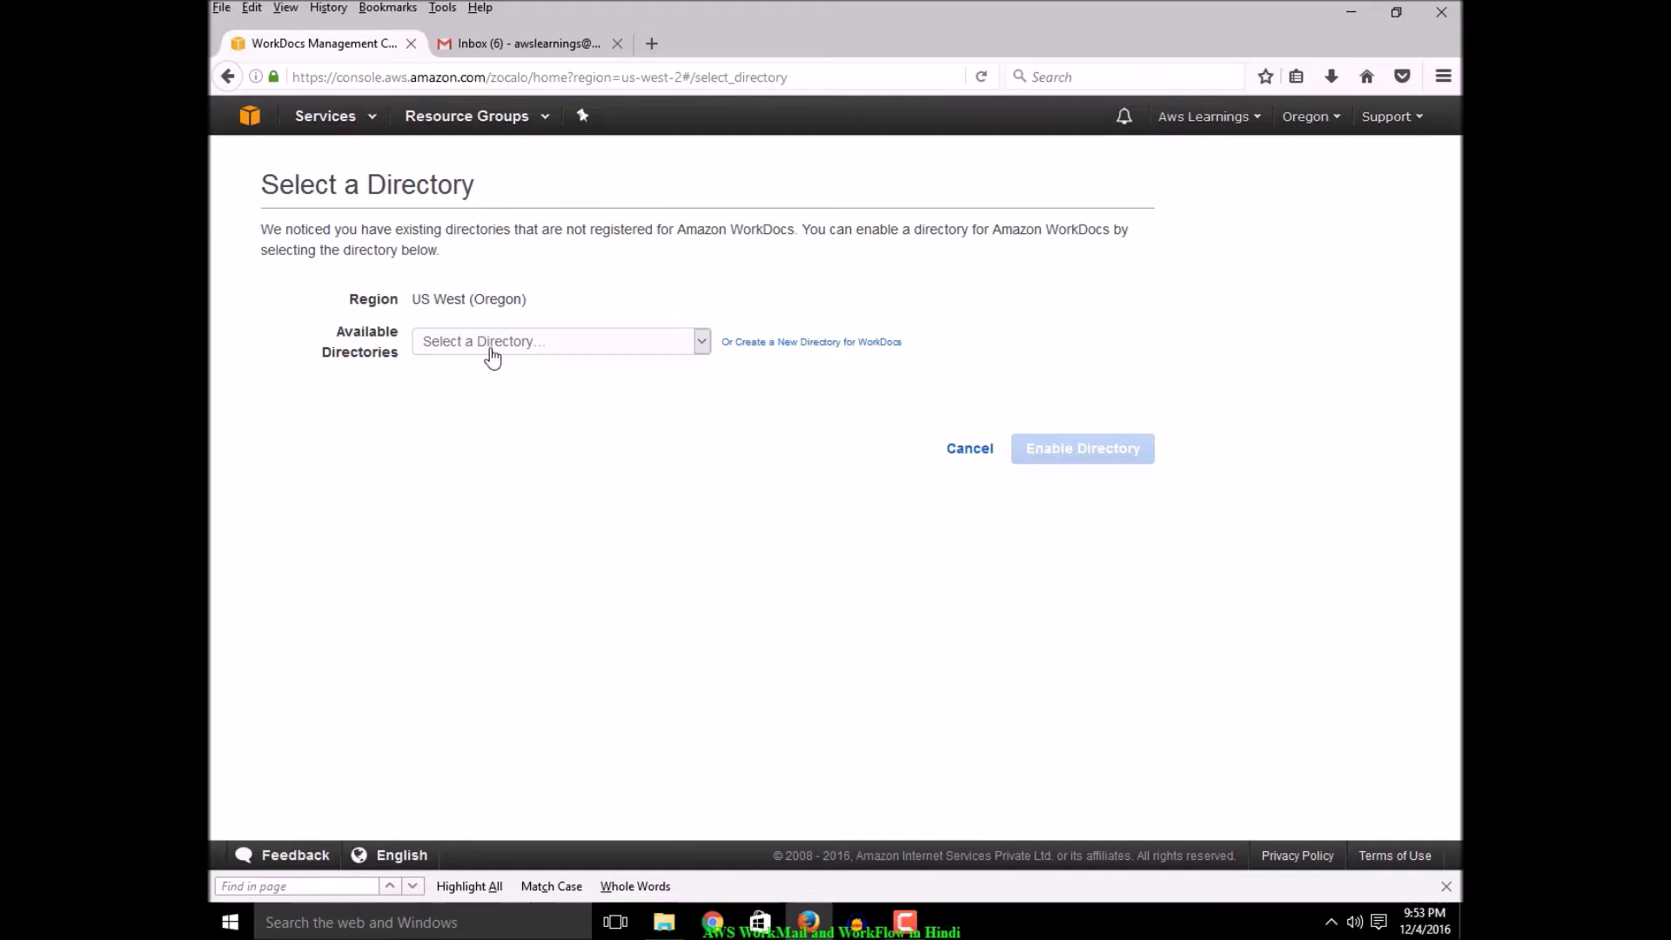
click(489, 346)
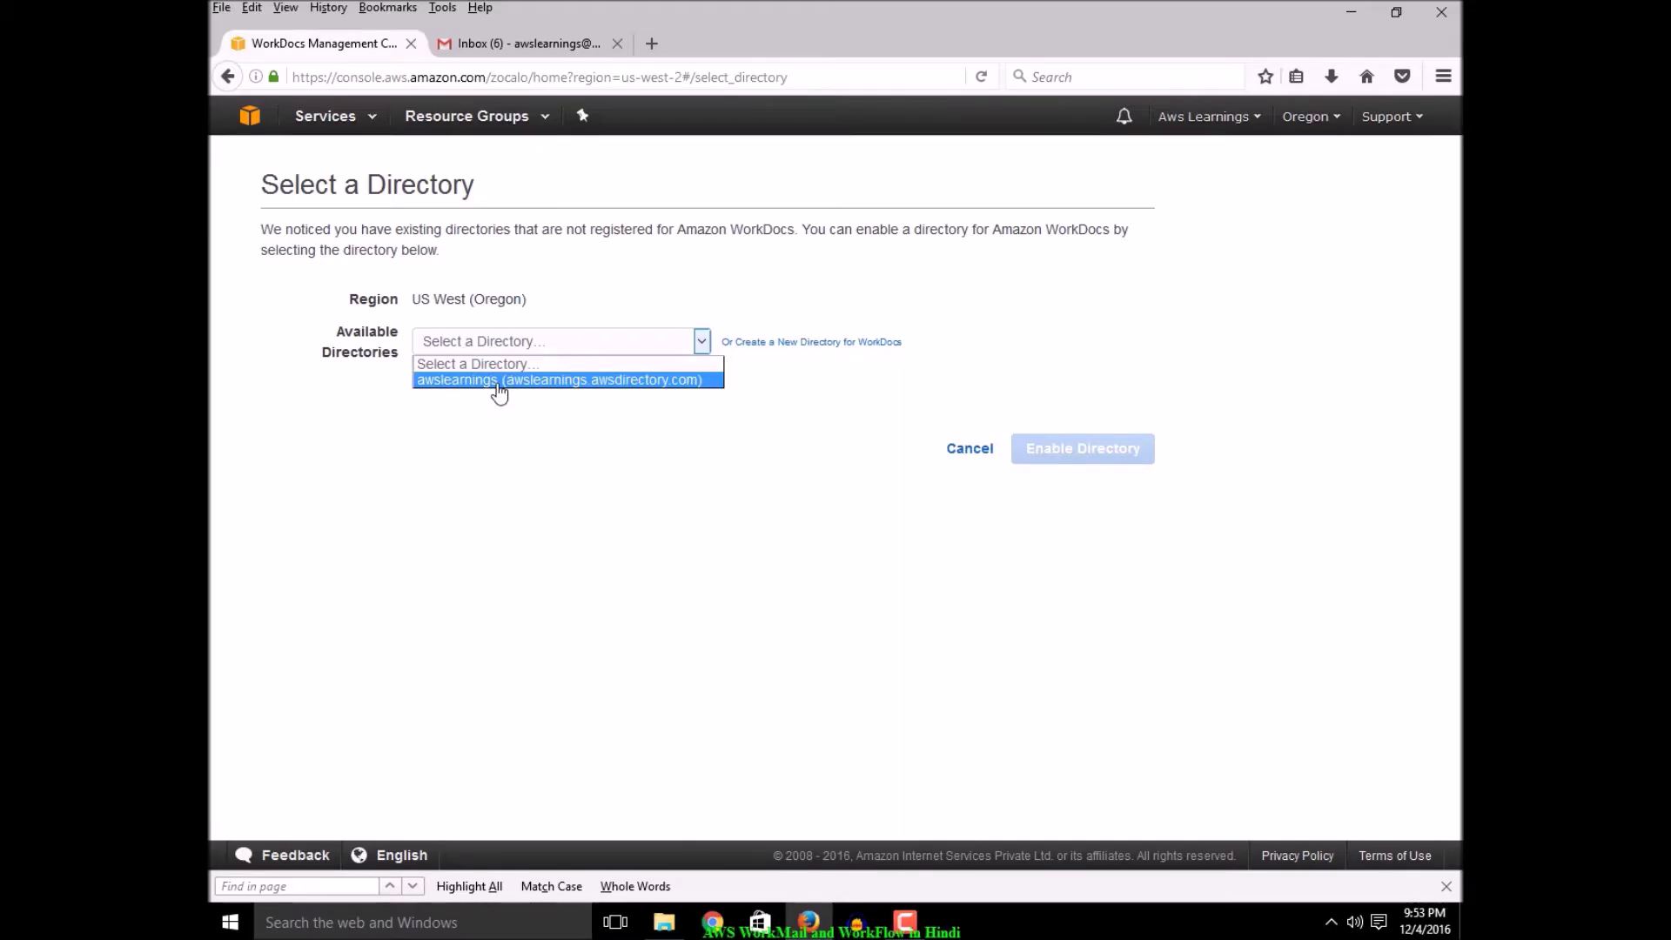
click(500, 383)
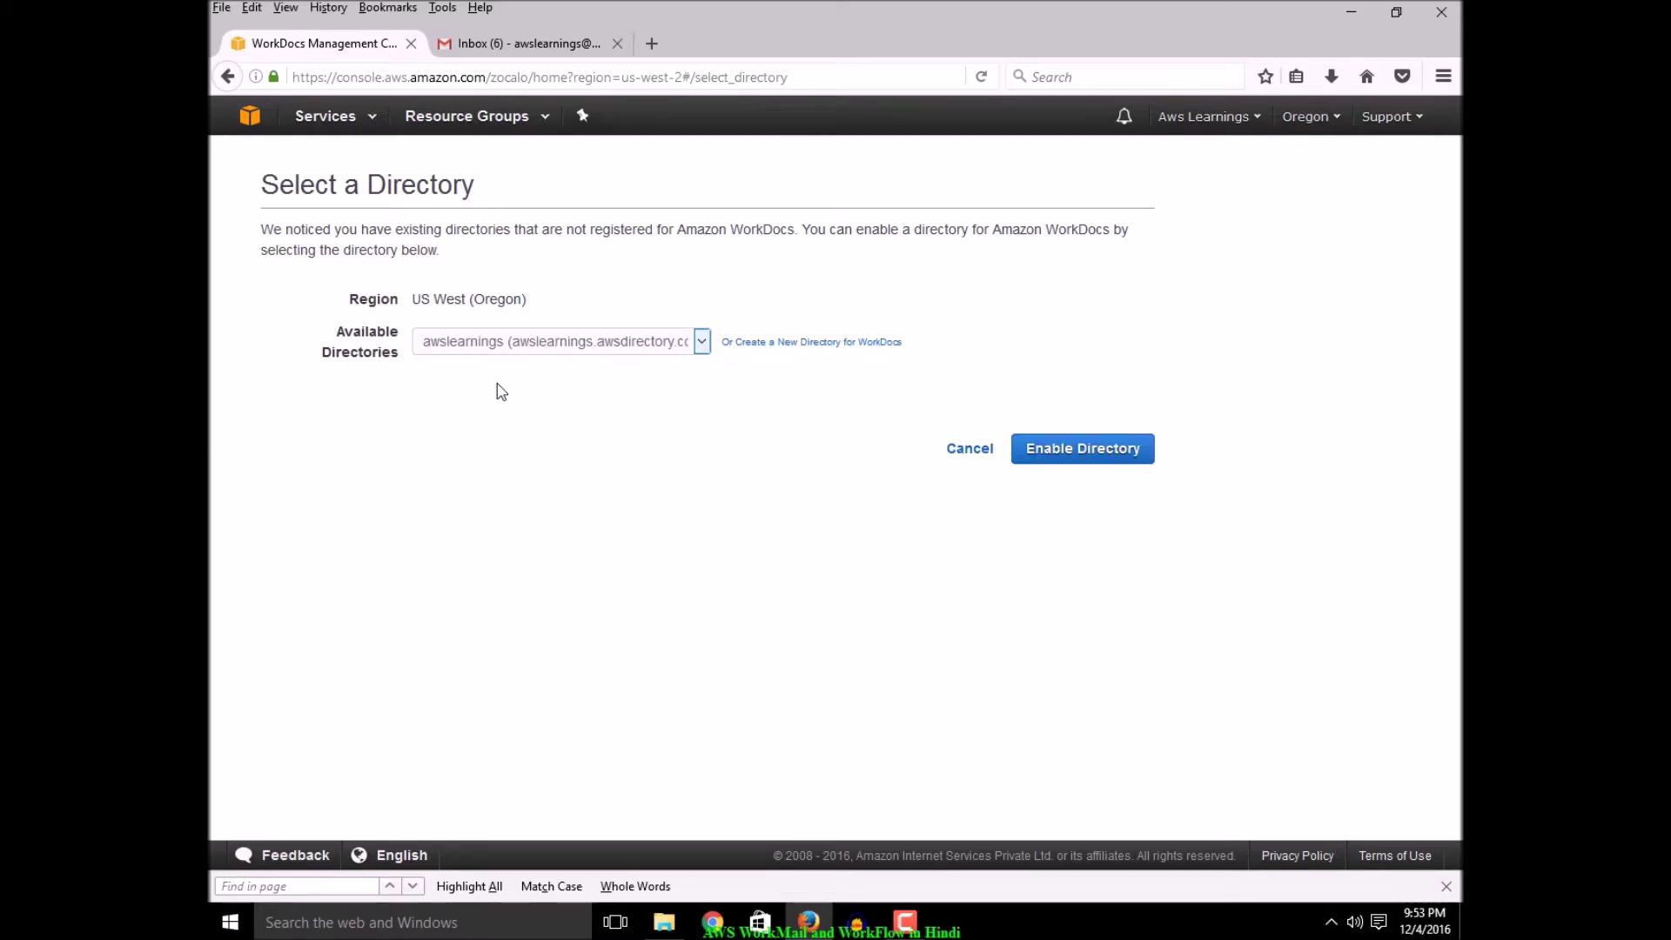
click(1089, 462)
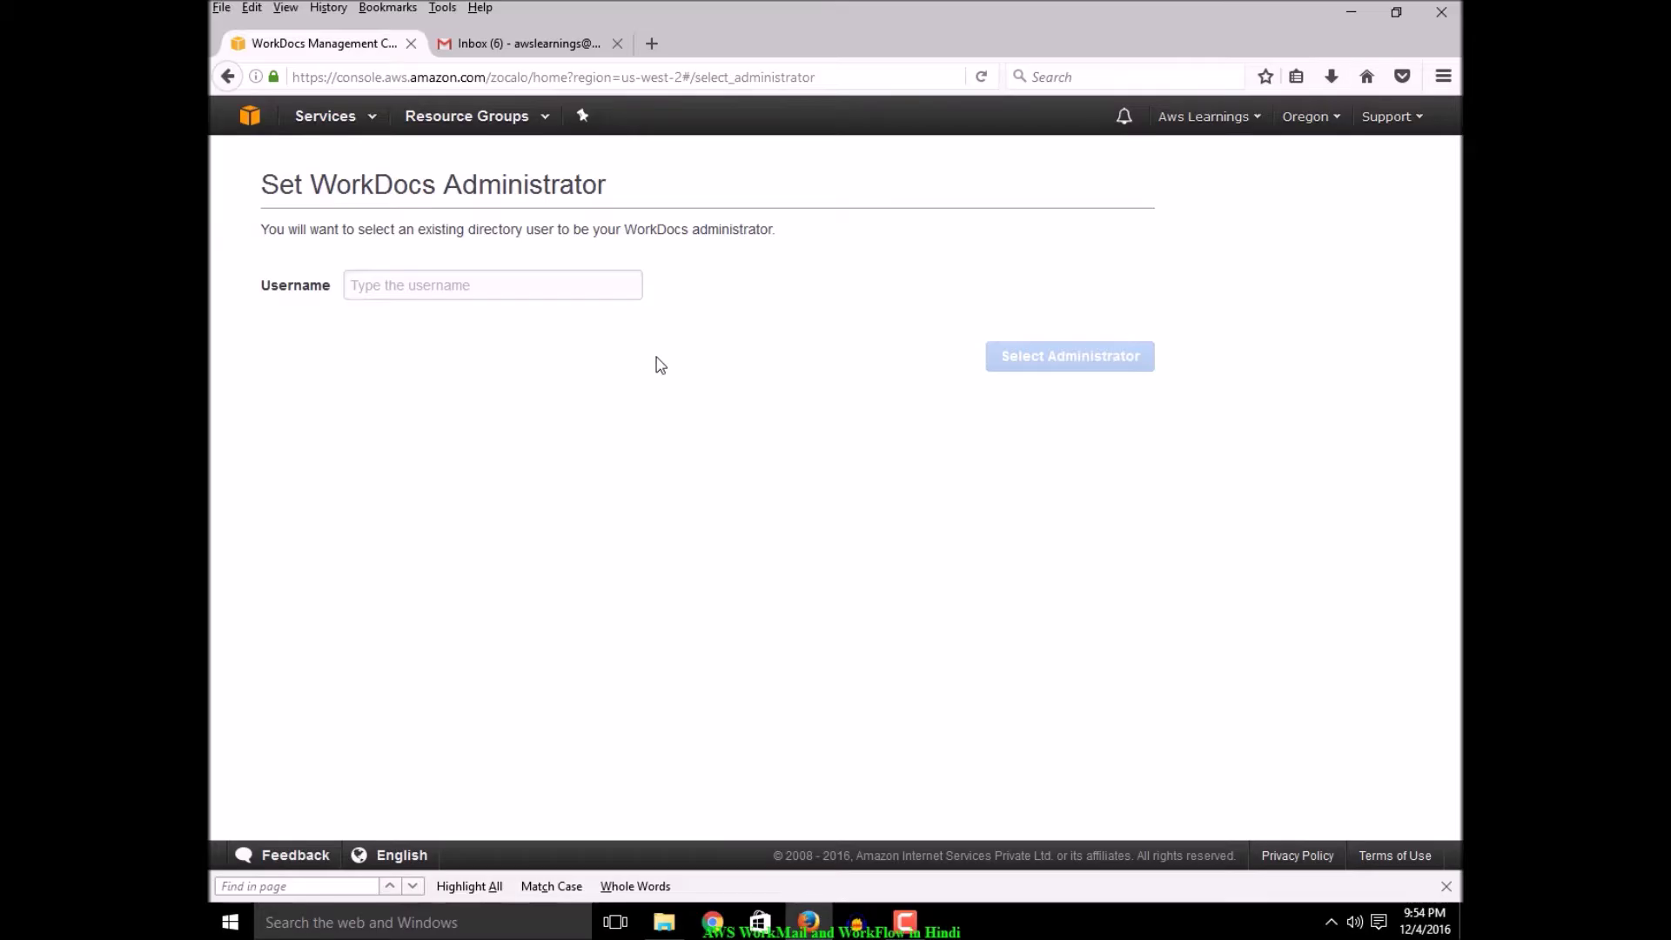
Enter the directory username without its stray space and select it as WorkDocs administrator
click(550, 284)
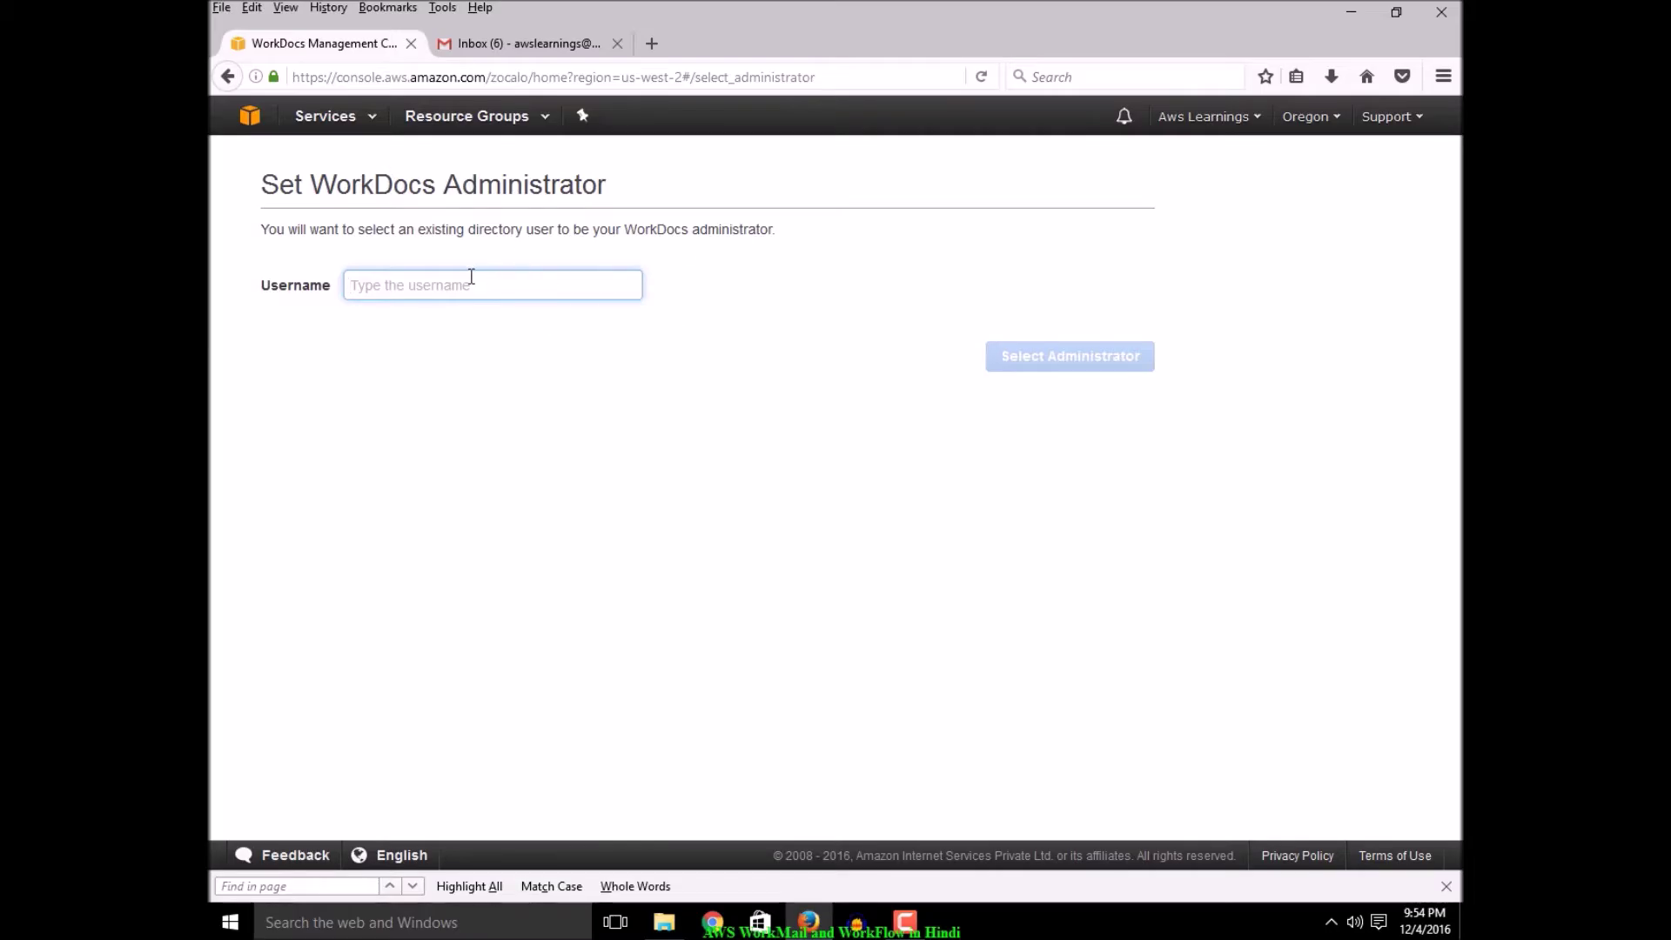
text(aws )
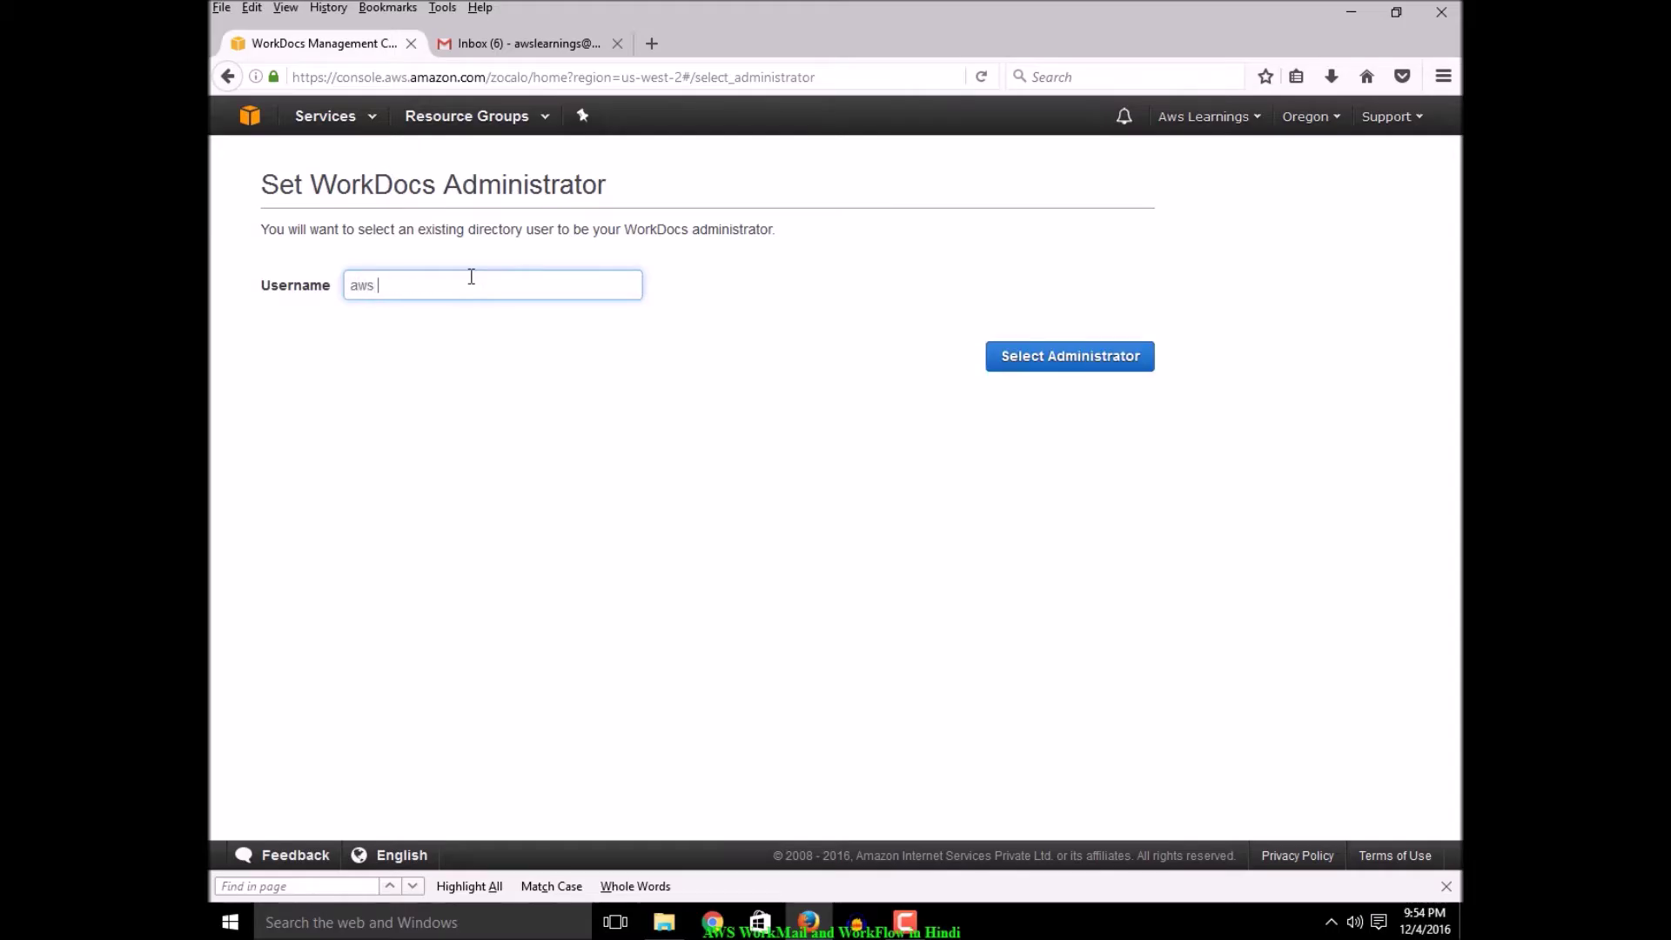
text(learning)
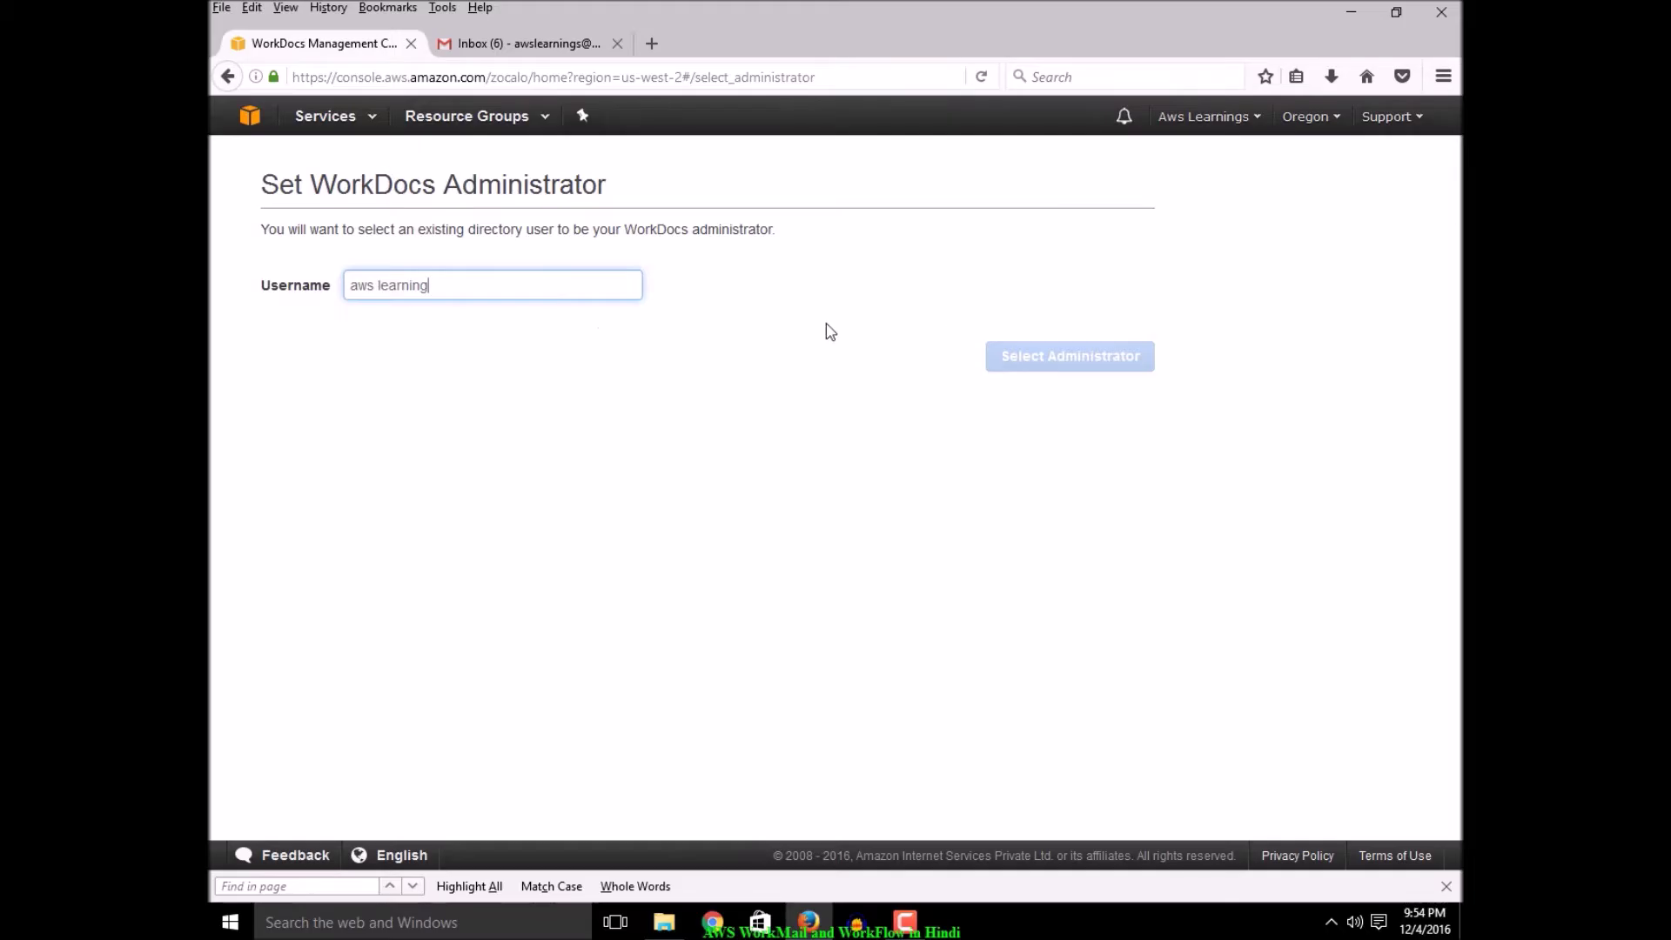
key(Left)
key(Left)
key(Left)
key(Left)
key(Left)
key(Left)
key(Left)
key(Left)
key(BackSpace)
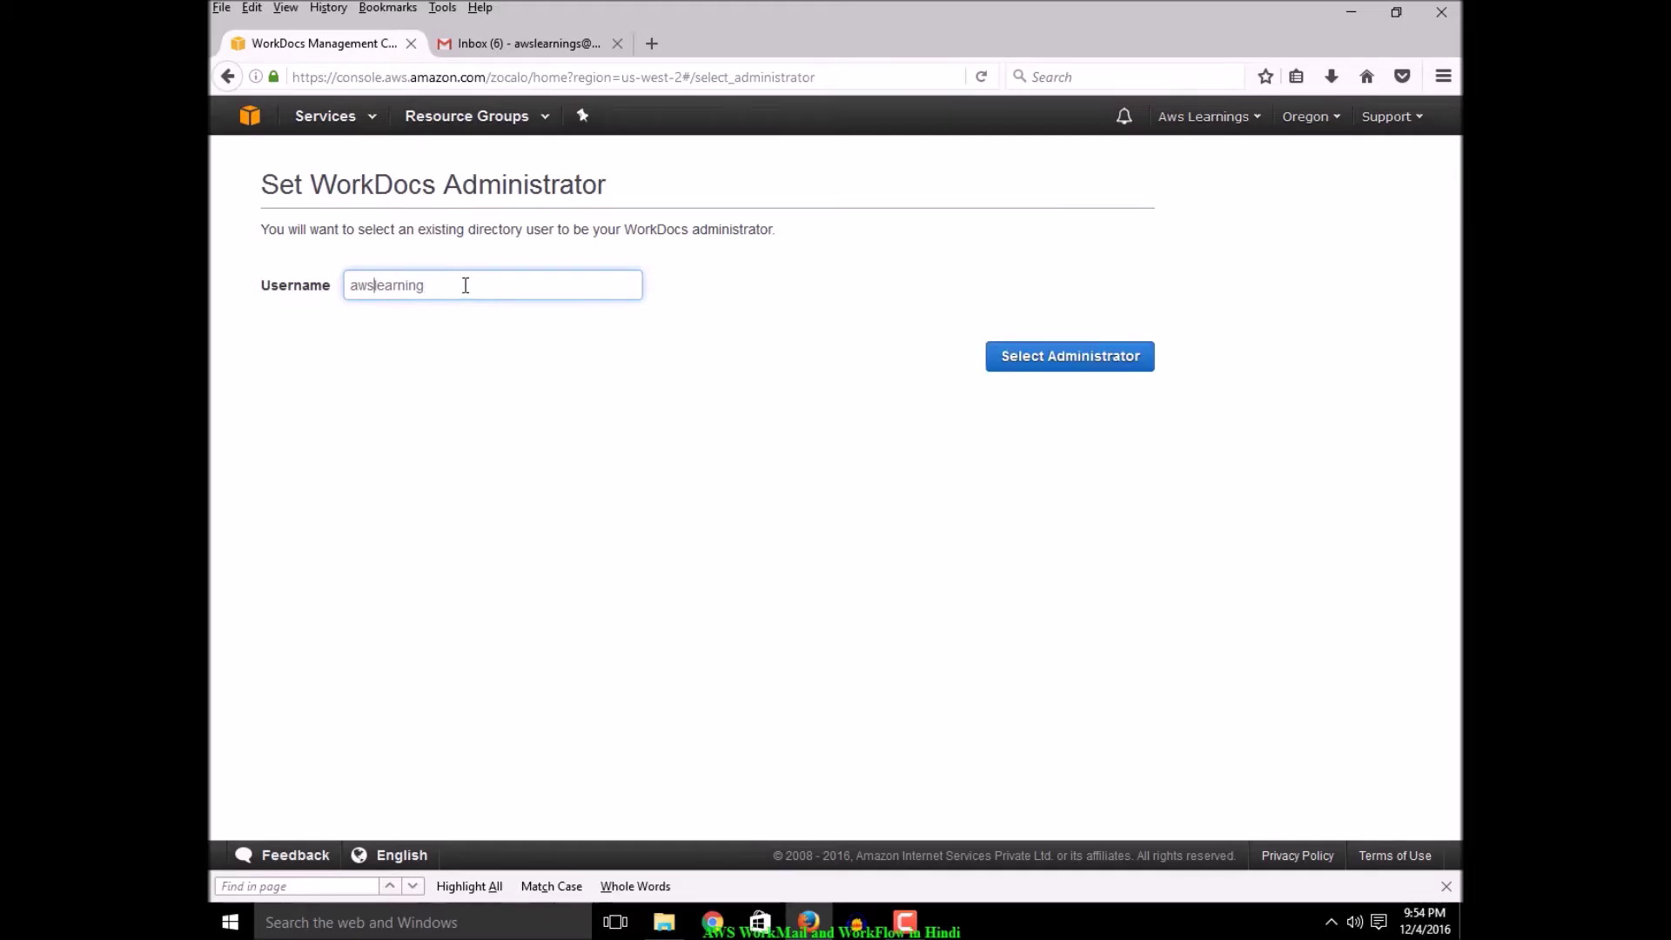
click(1083, 365)
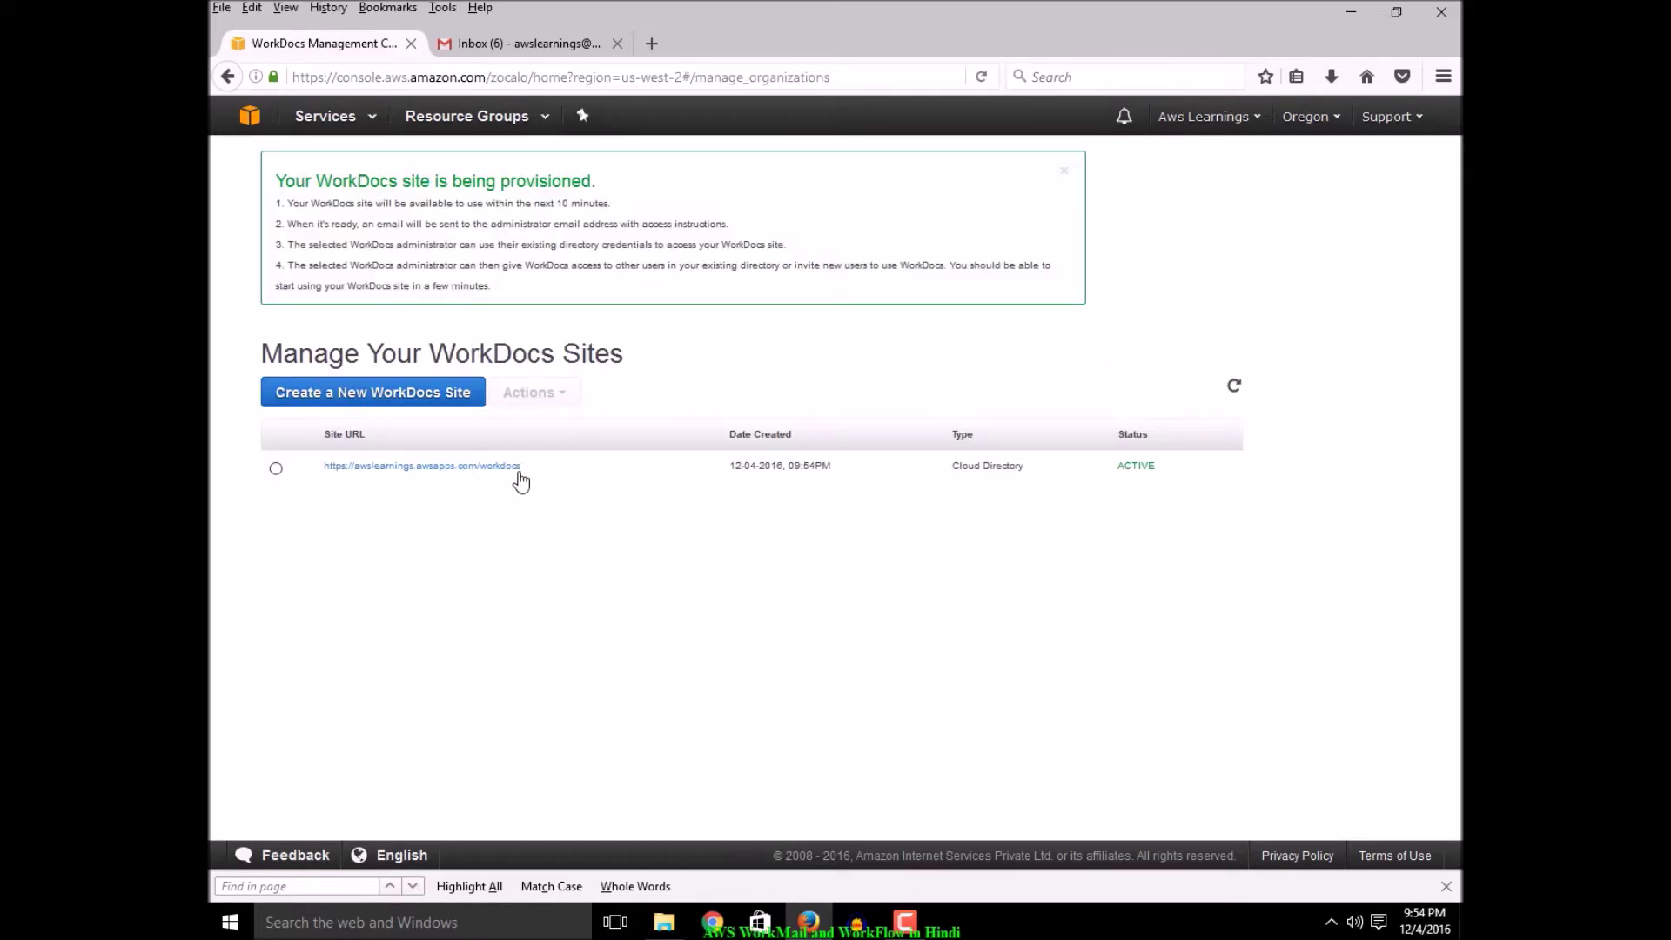
Open the site URL awslearnings.awsapps.com/workdocs in a new browser tab
drag(525, 467, 322, 468)
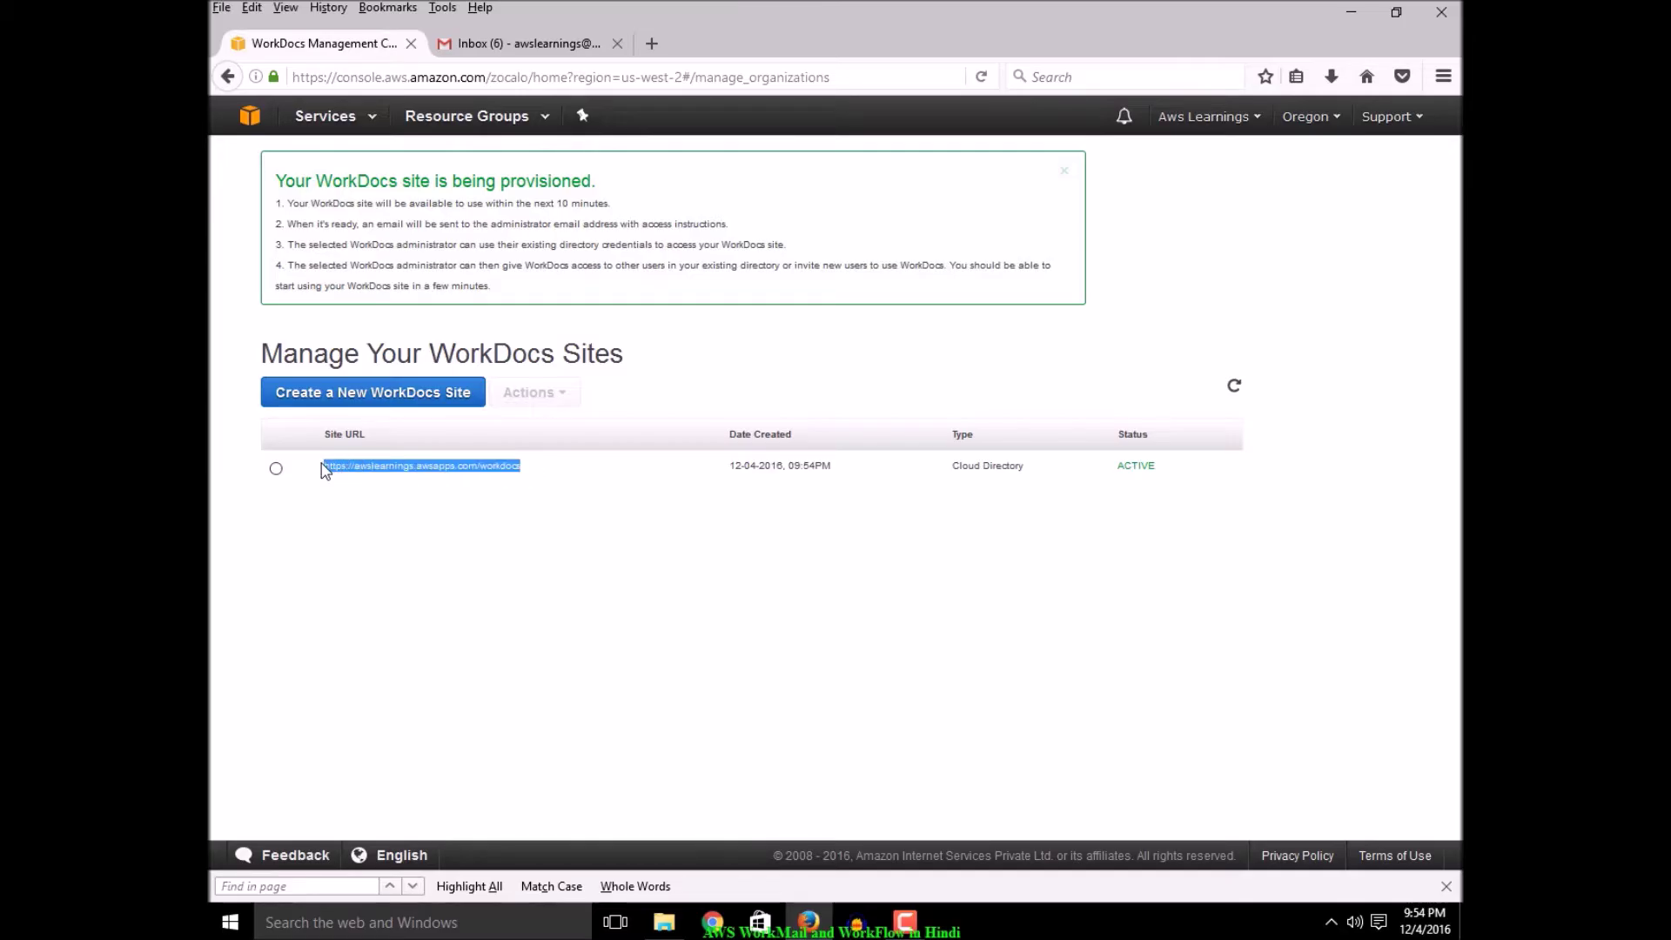
click(619, 509)
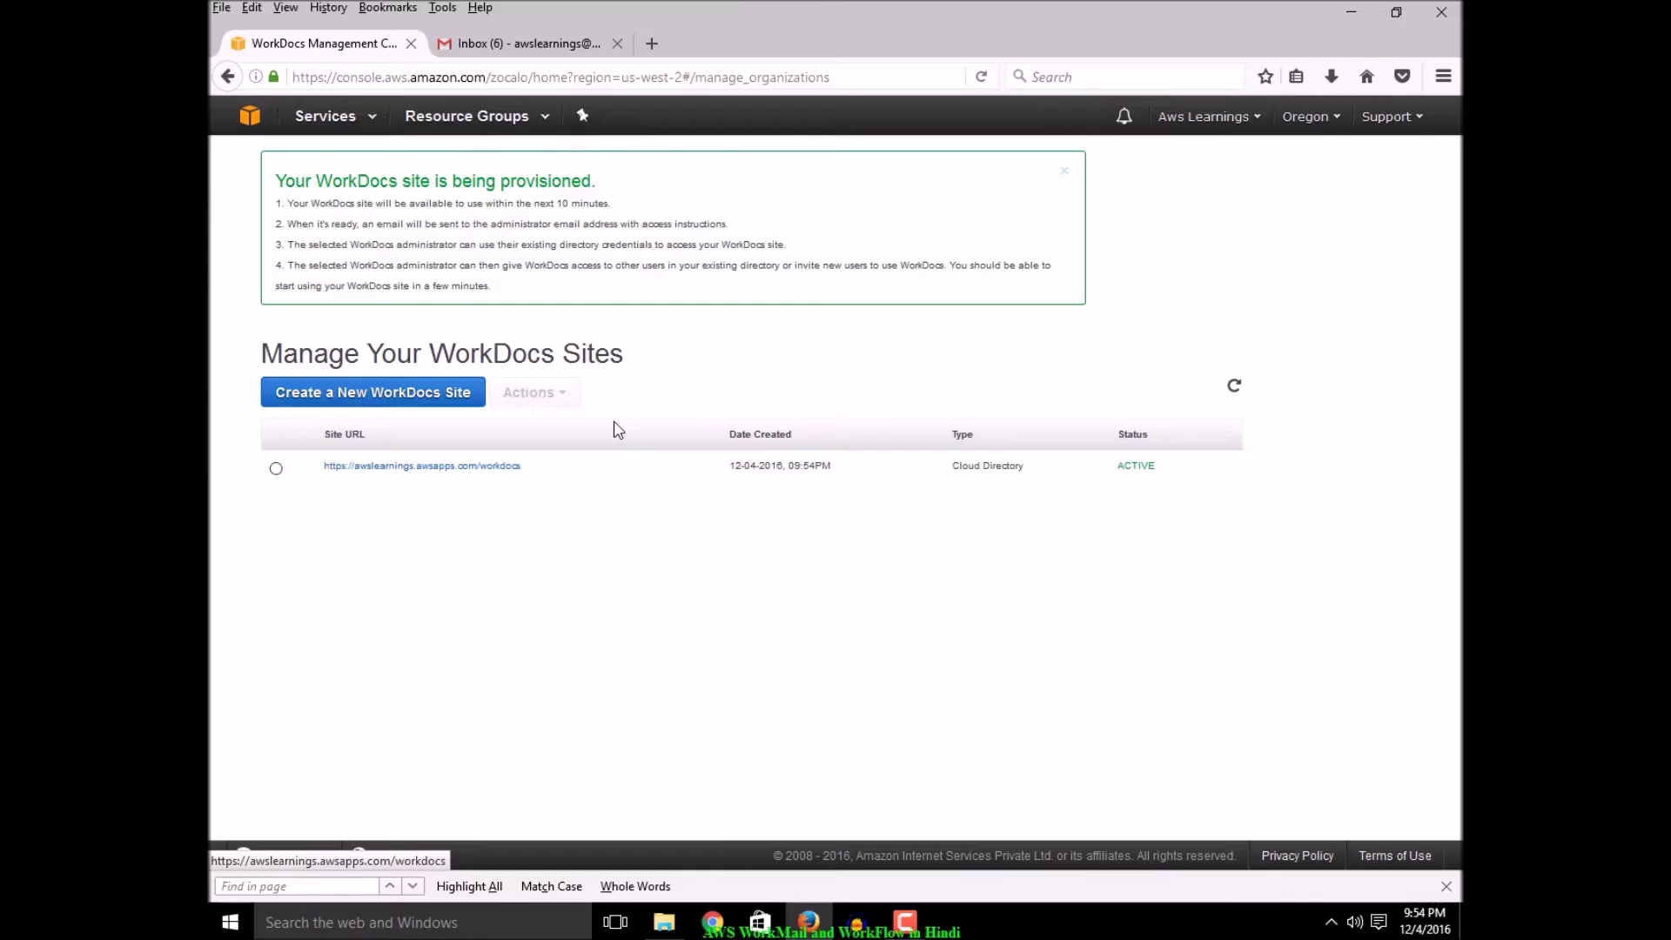
drag(530, 475, 322, 478)
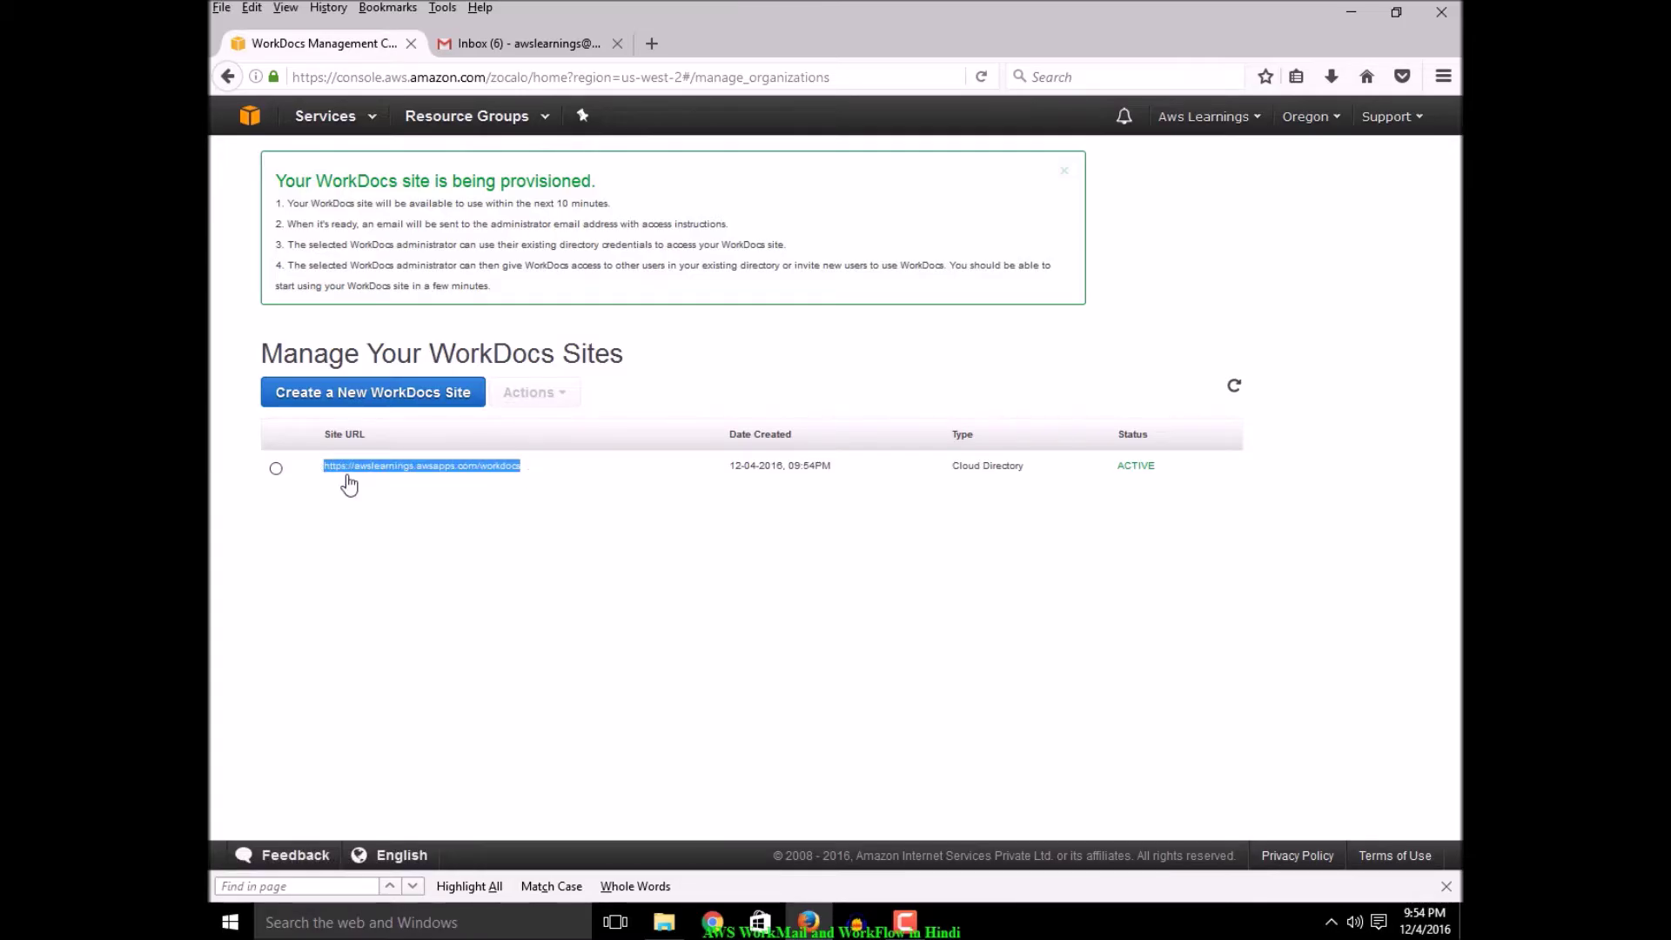
click(747, 512)
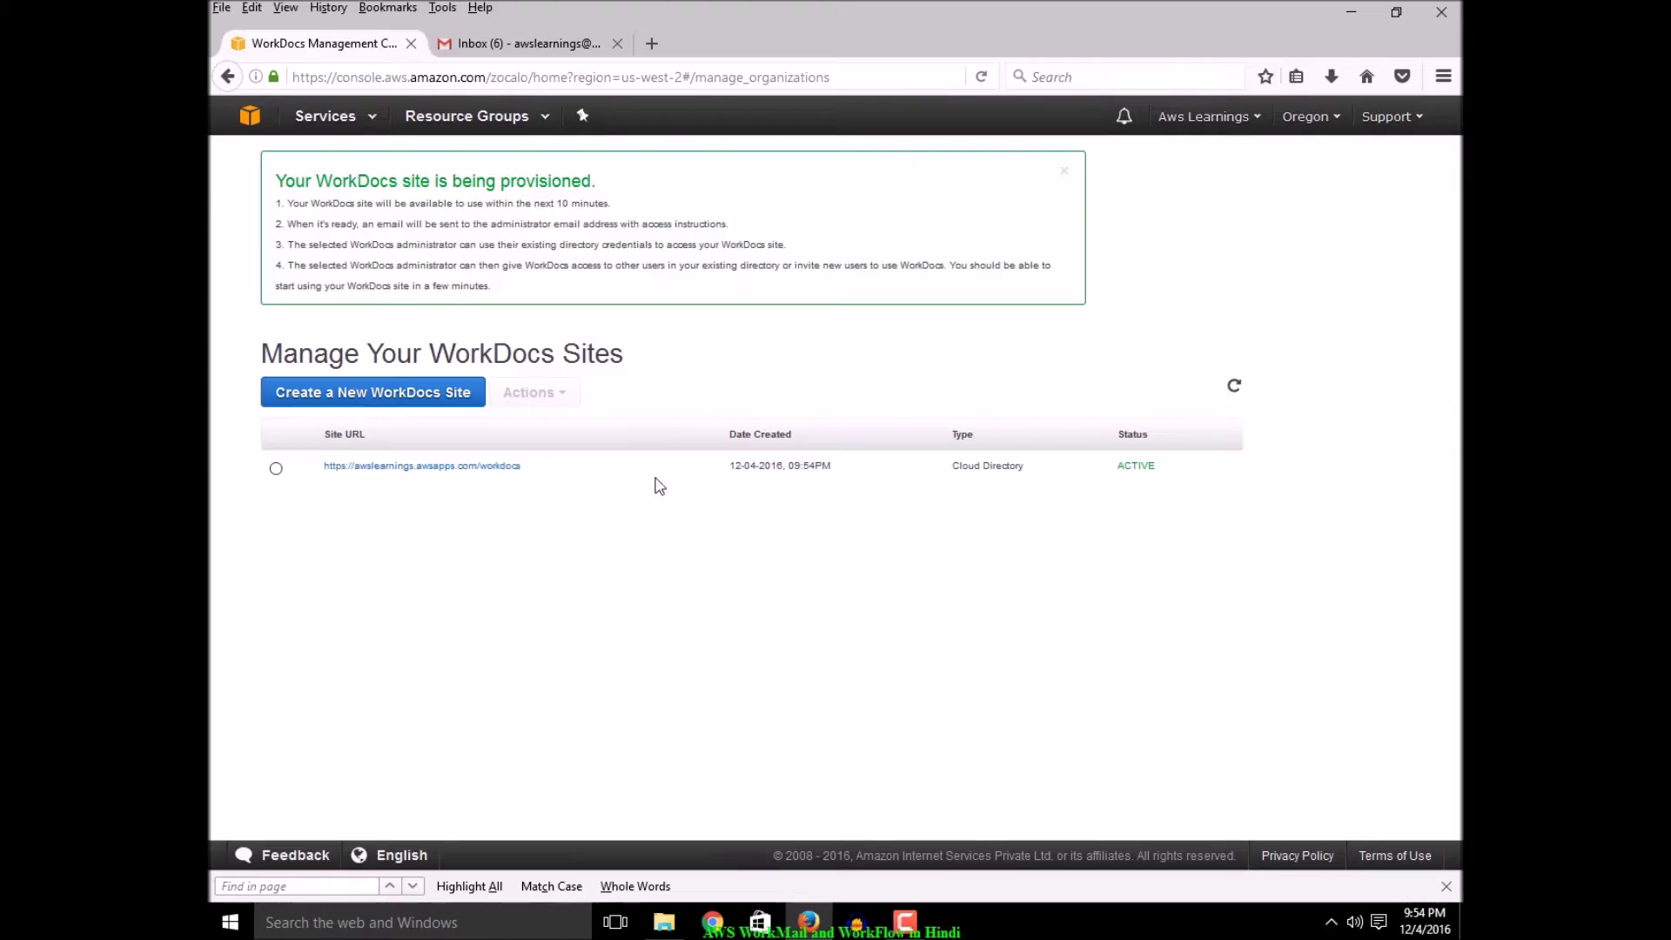
click(488, 477)
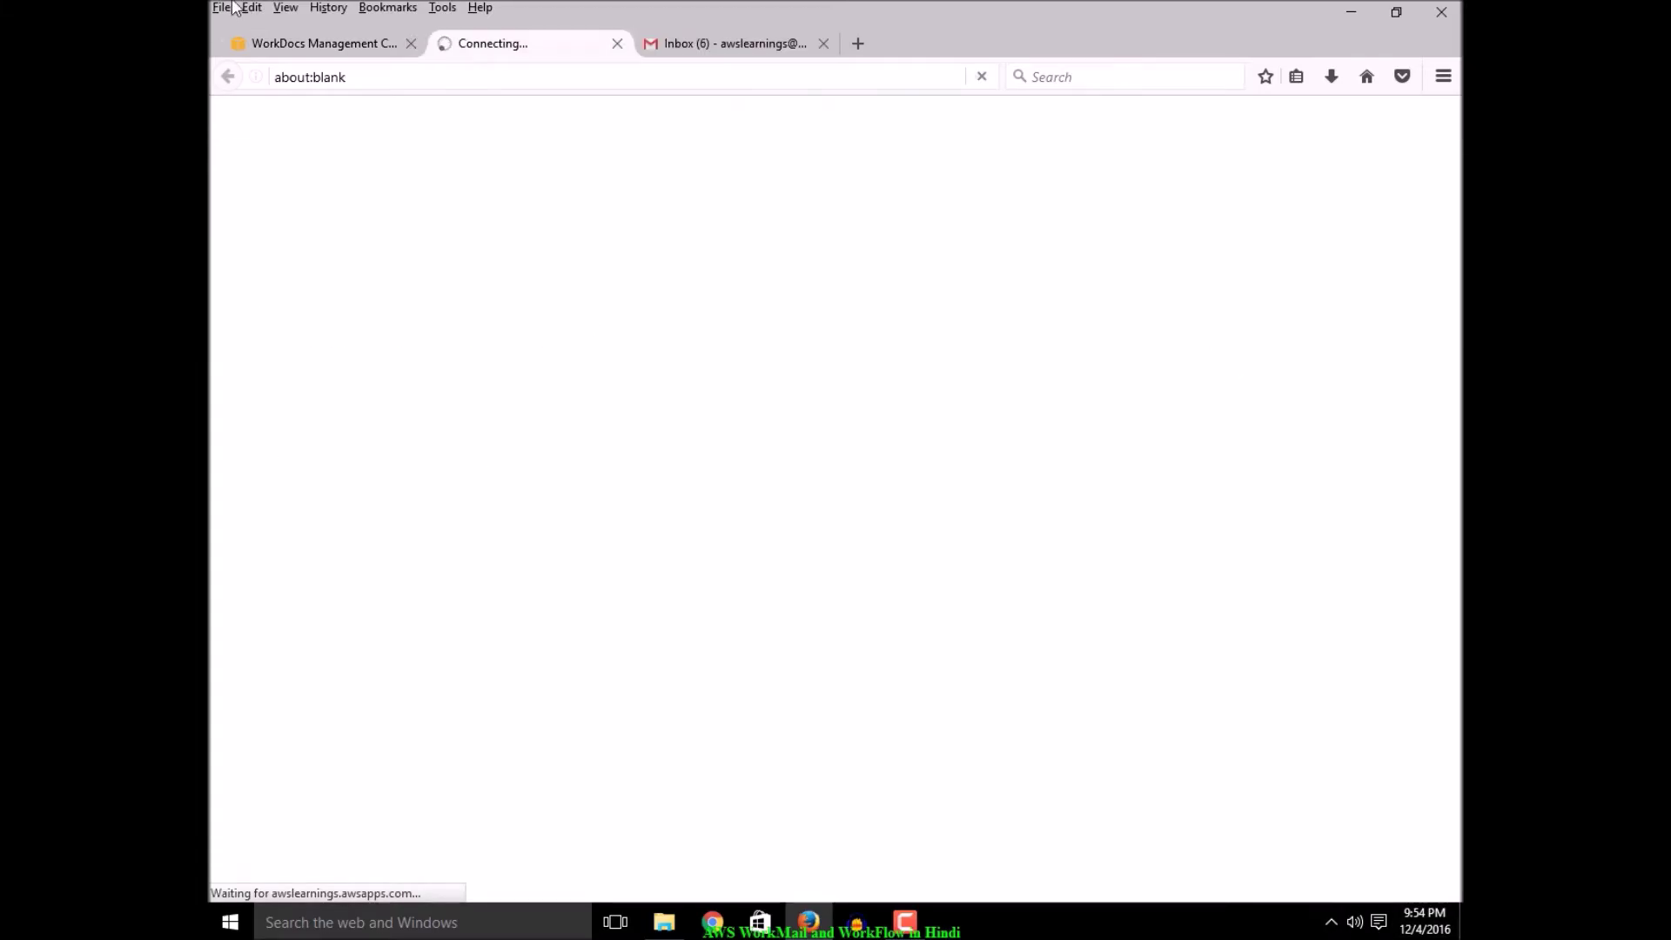
Back on the management tab, select the awslearnings site's row in the list
click(304, 43)
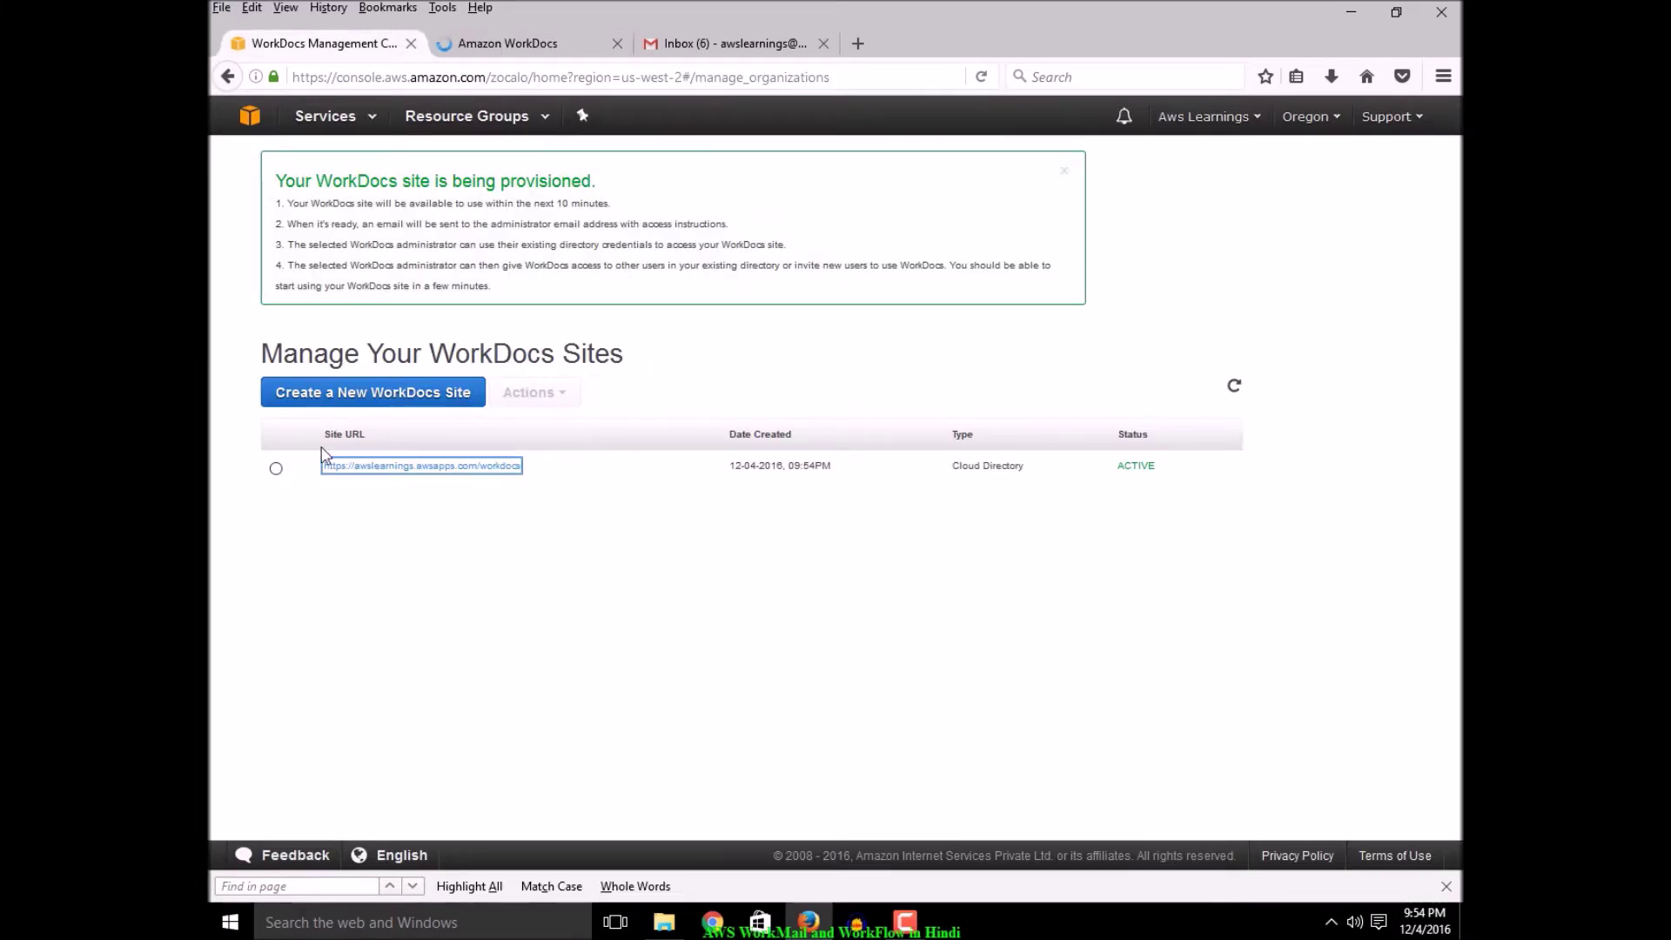
click(275, 468)
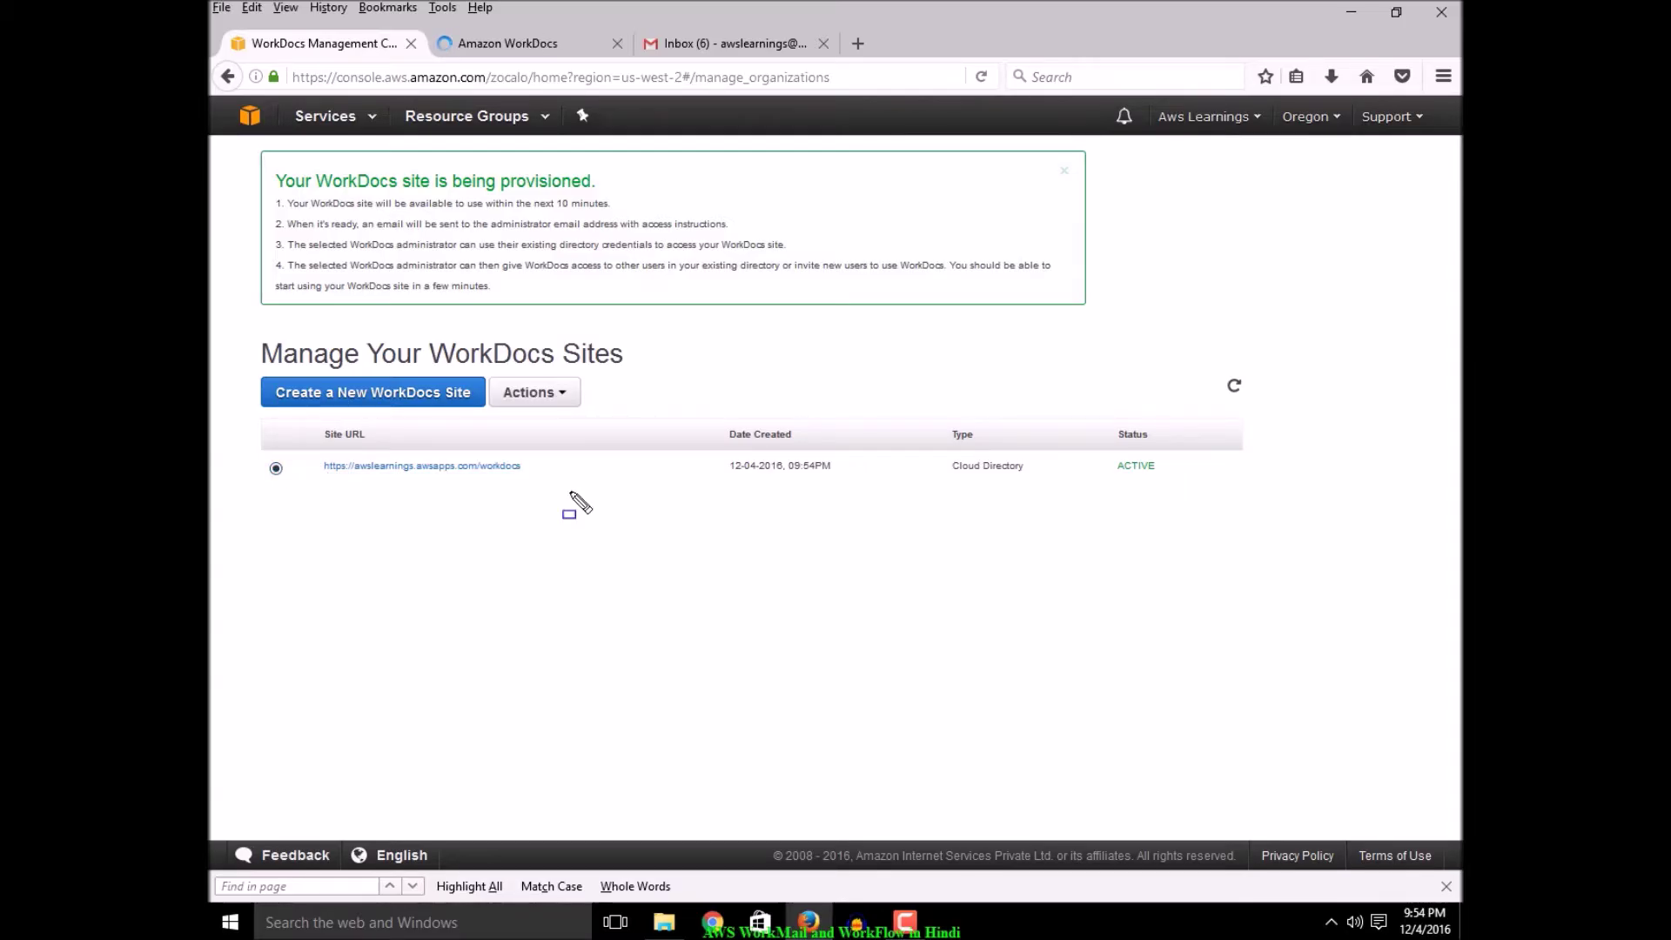
click(244, 437)
drag(388, 492, 568, 498)
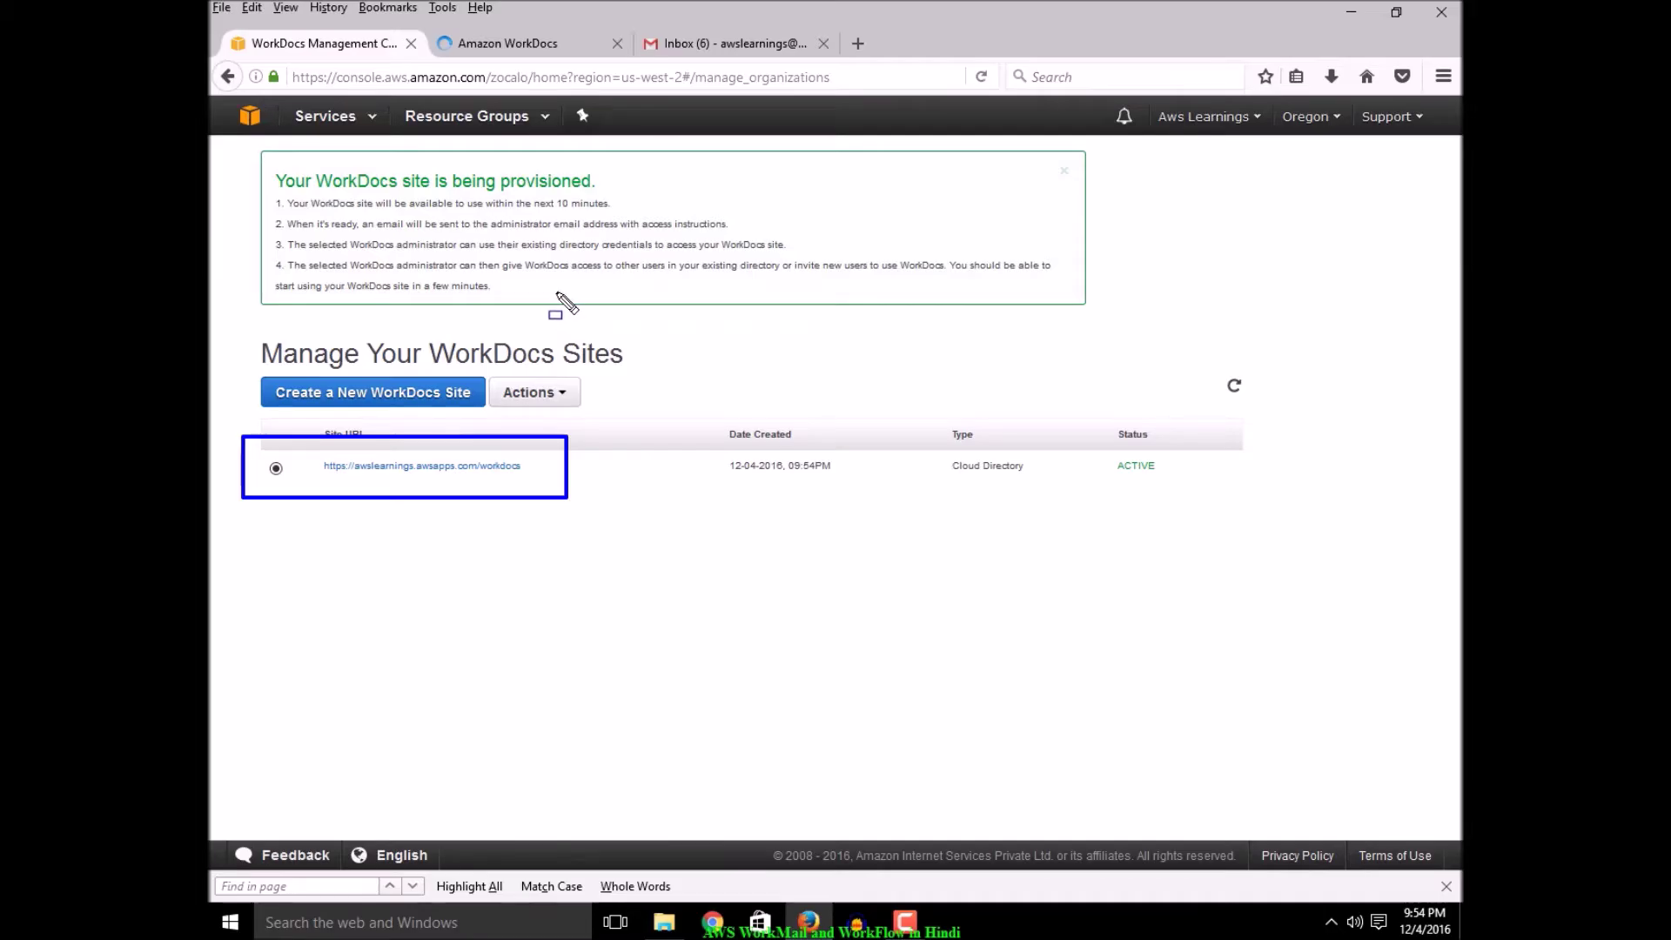
key(Escape)
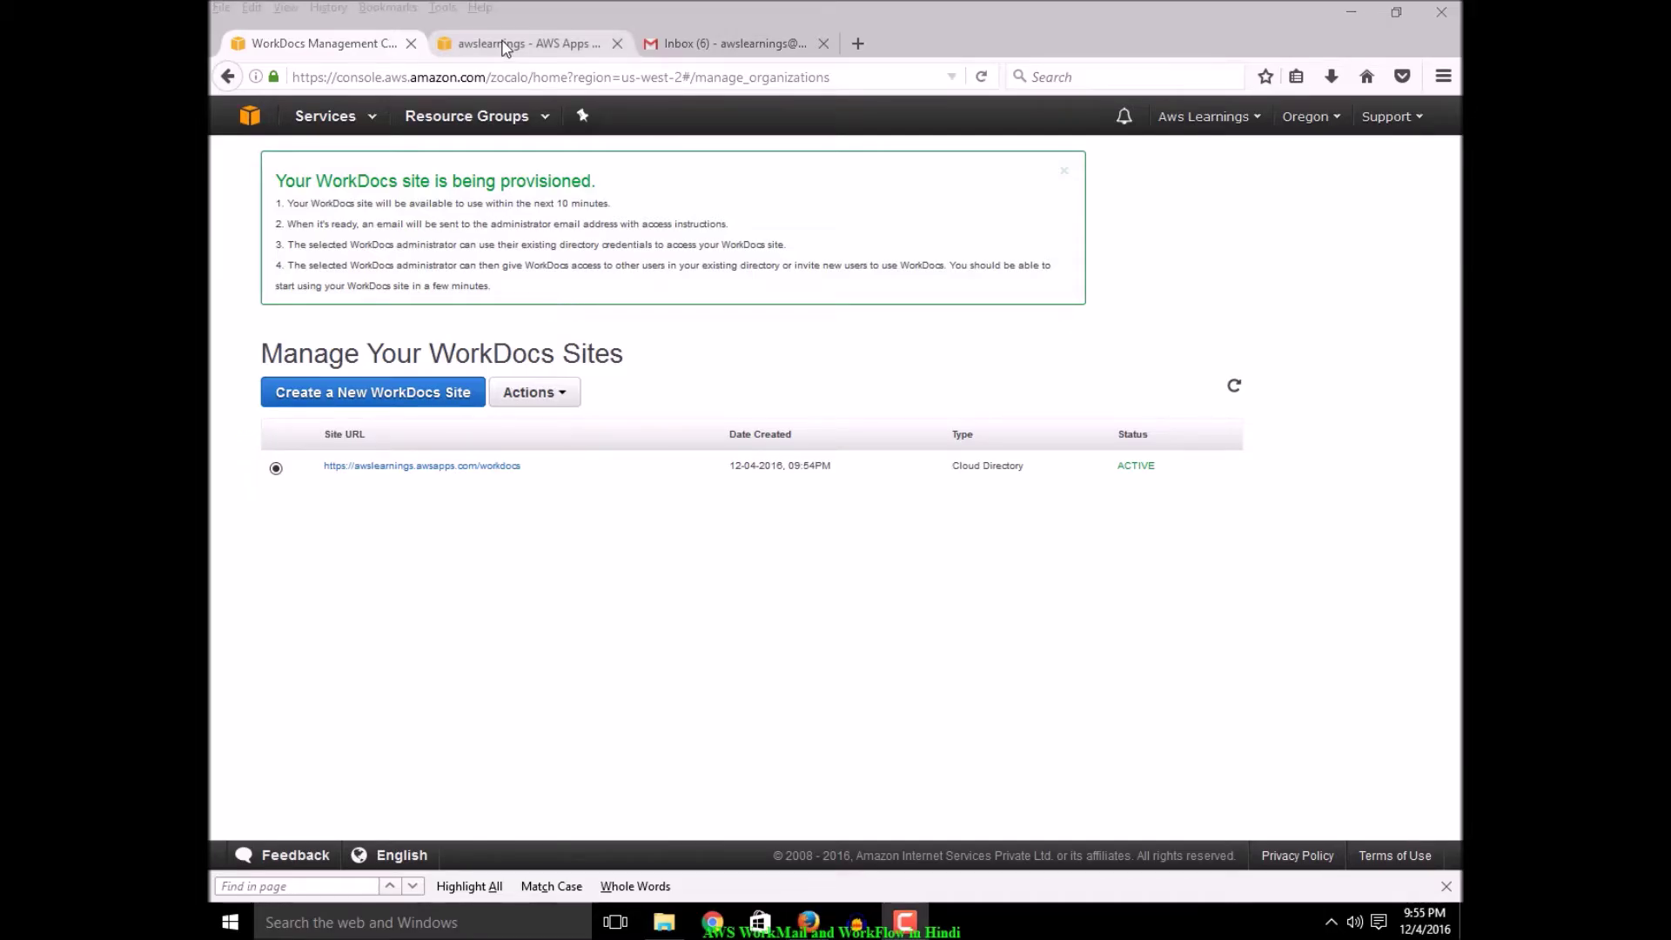
Log in to the awslearnings WorkDocs site with the administrator username and password
click(509, 45)
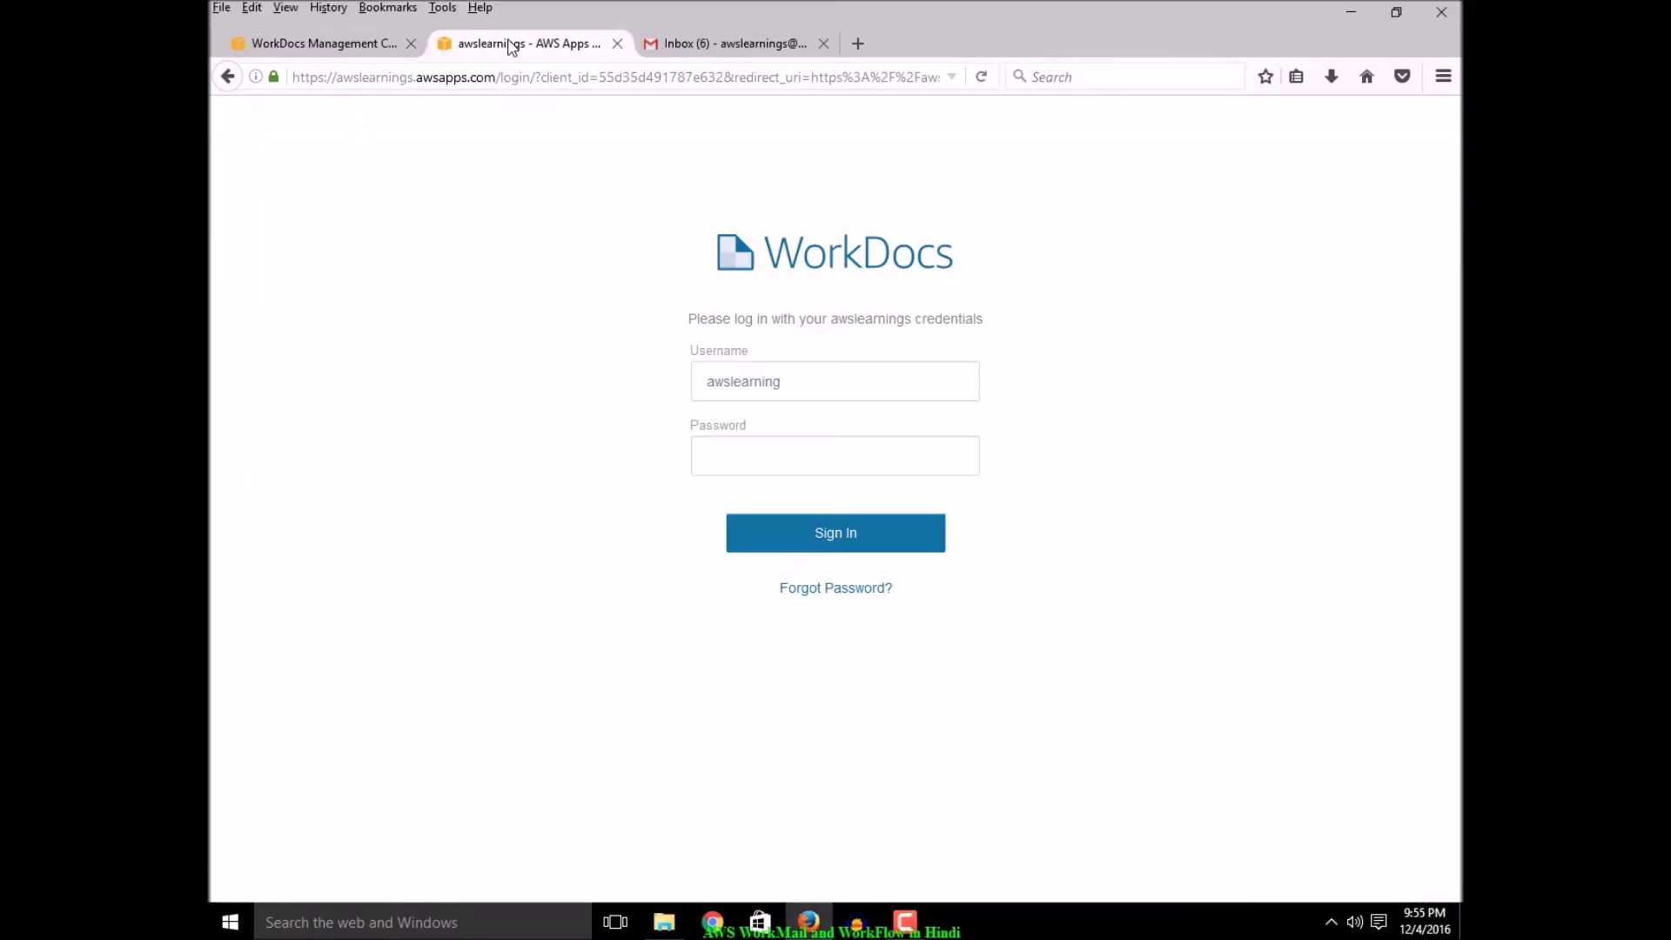
click(796, 392)
click(783, 456)
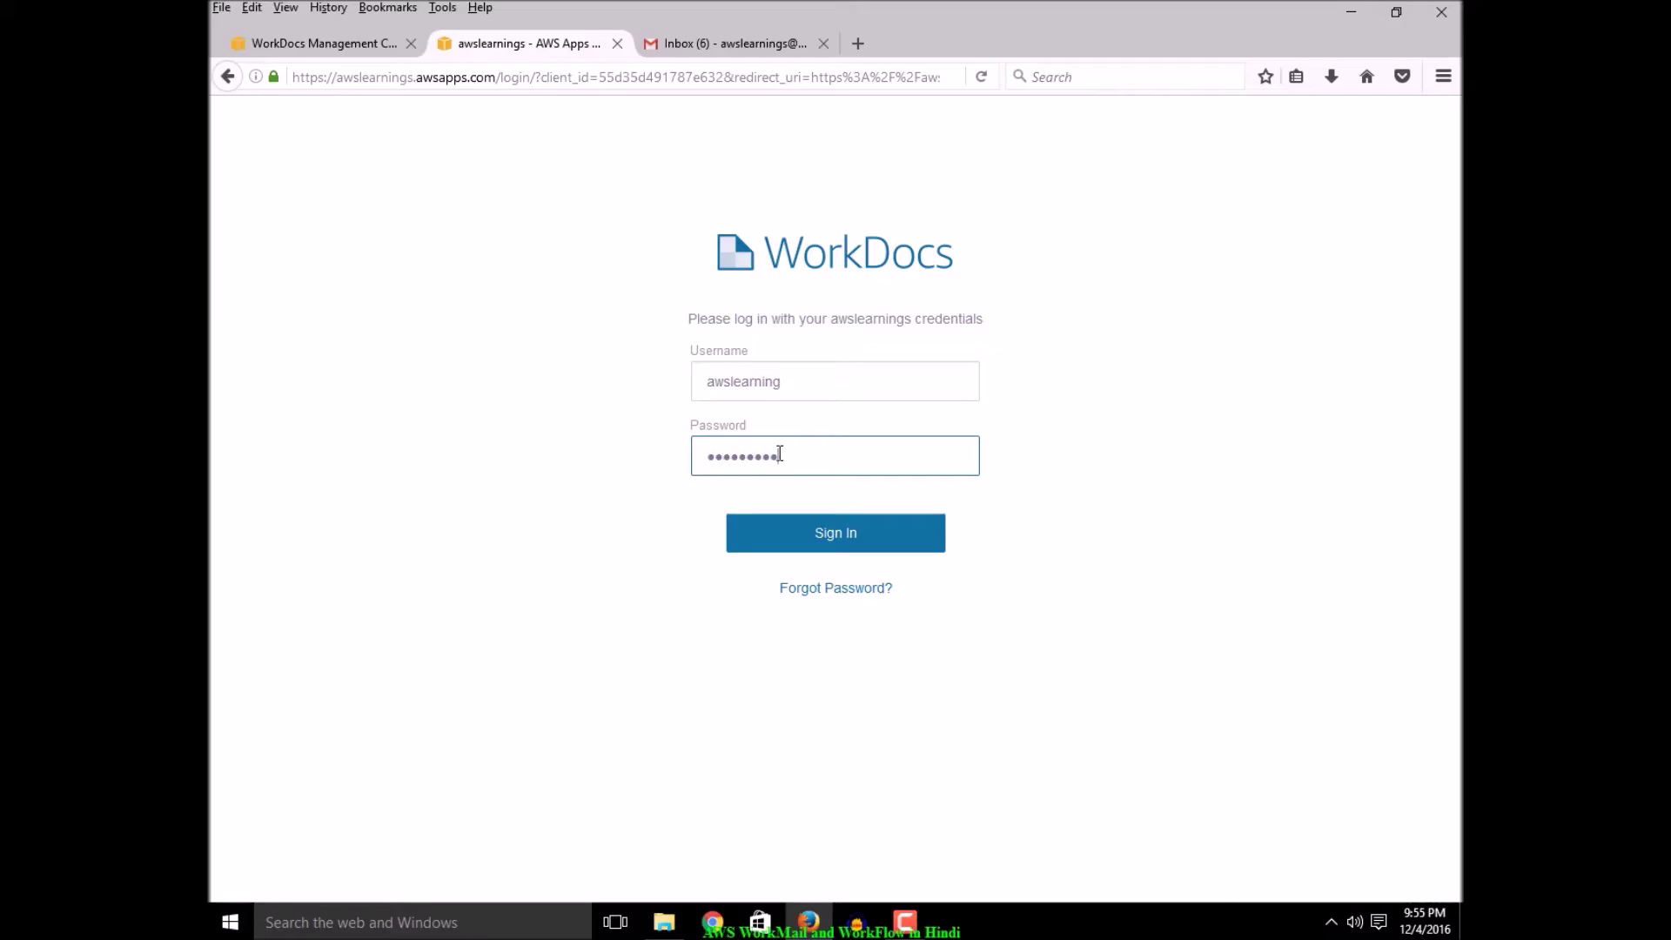
click(838, 538)
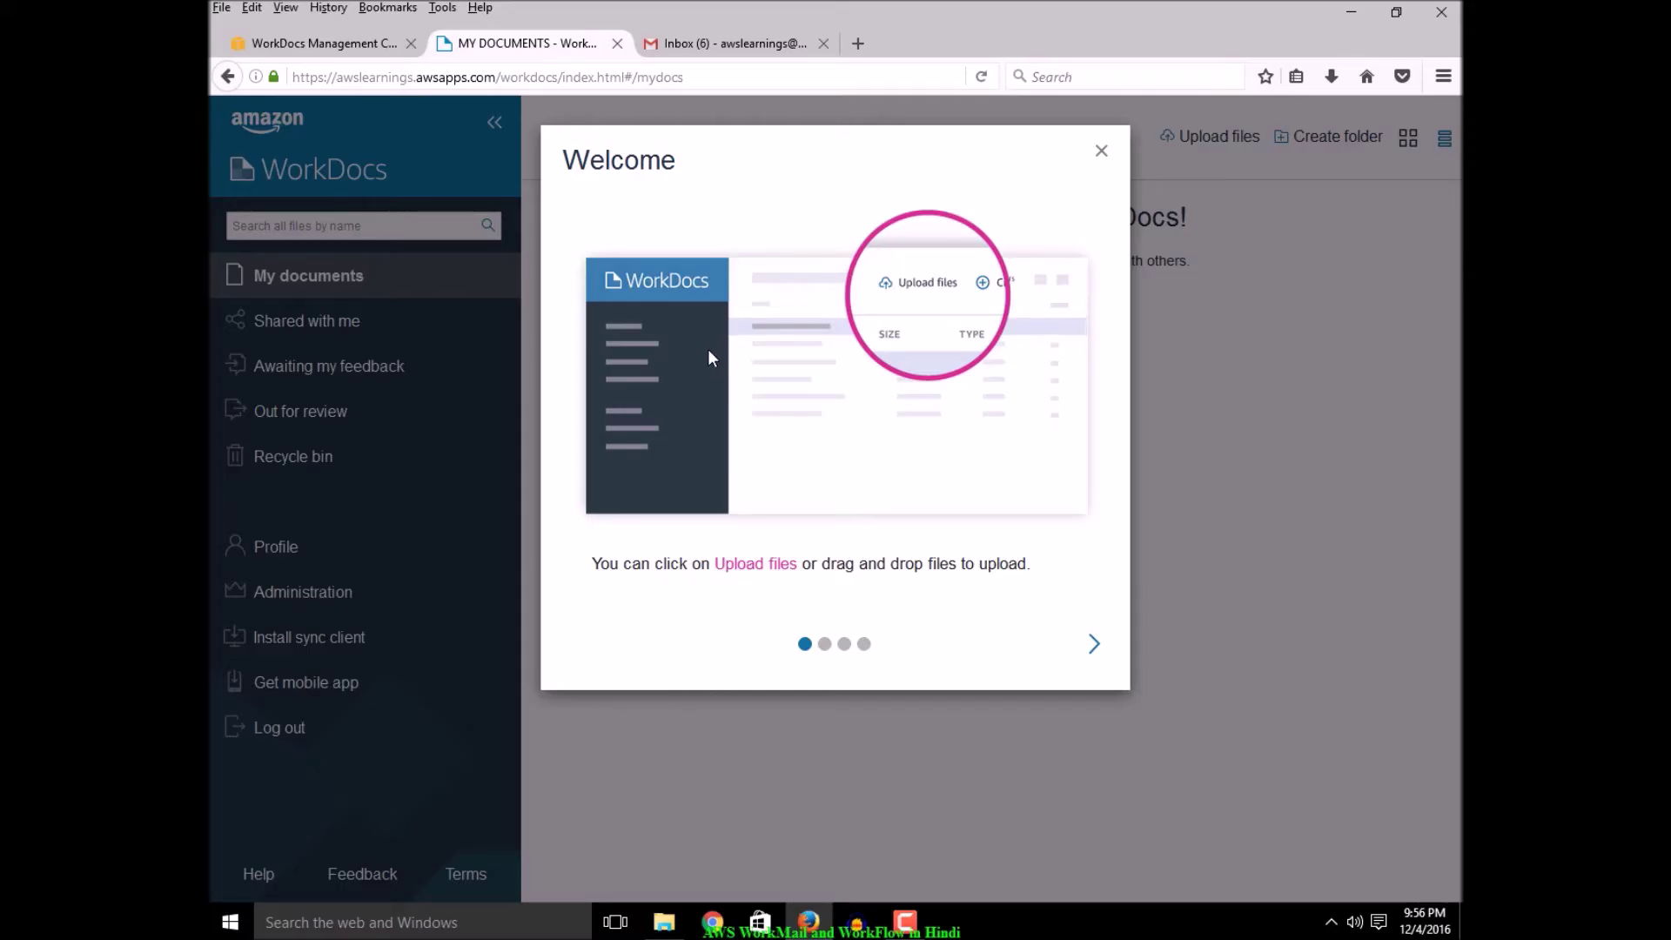
Skip through the three welcome tour pages, close the tour, and begin uploading files
click(1092, 646)
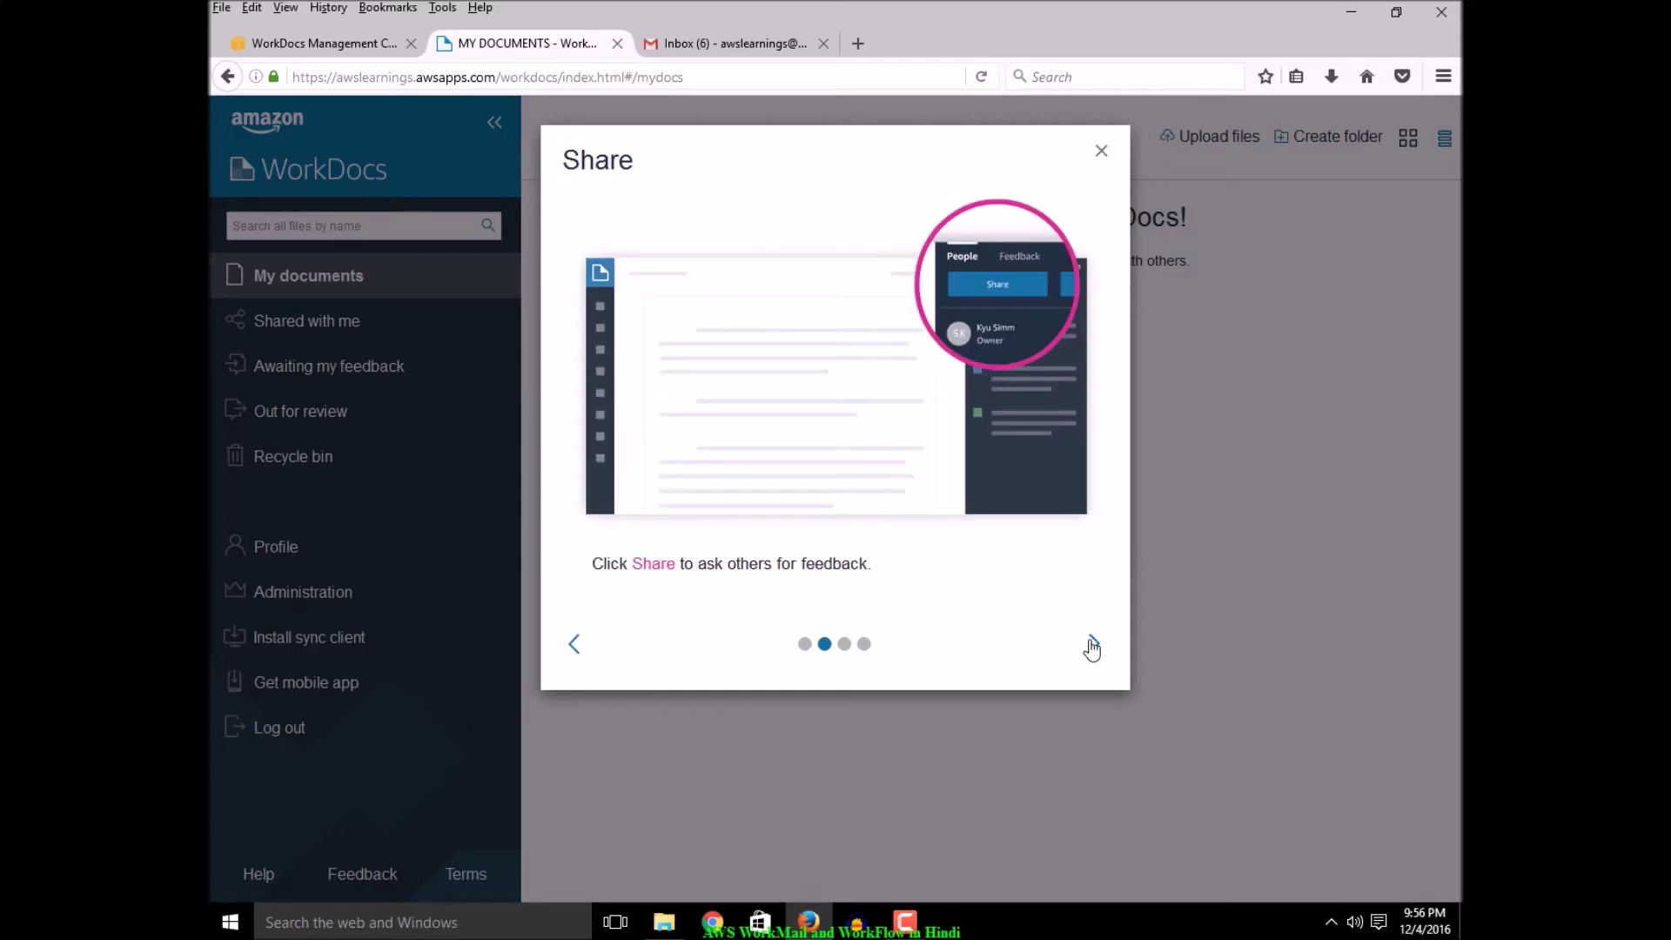
click(1092, 646)
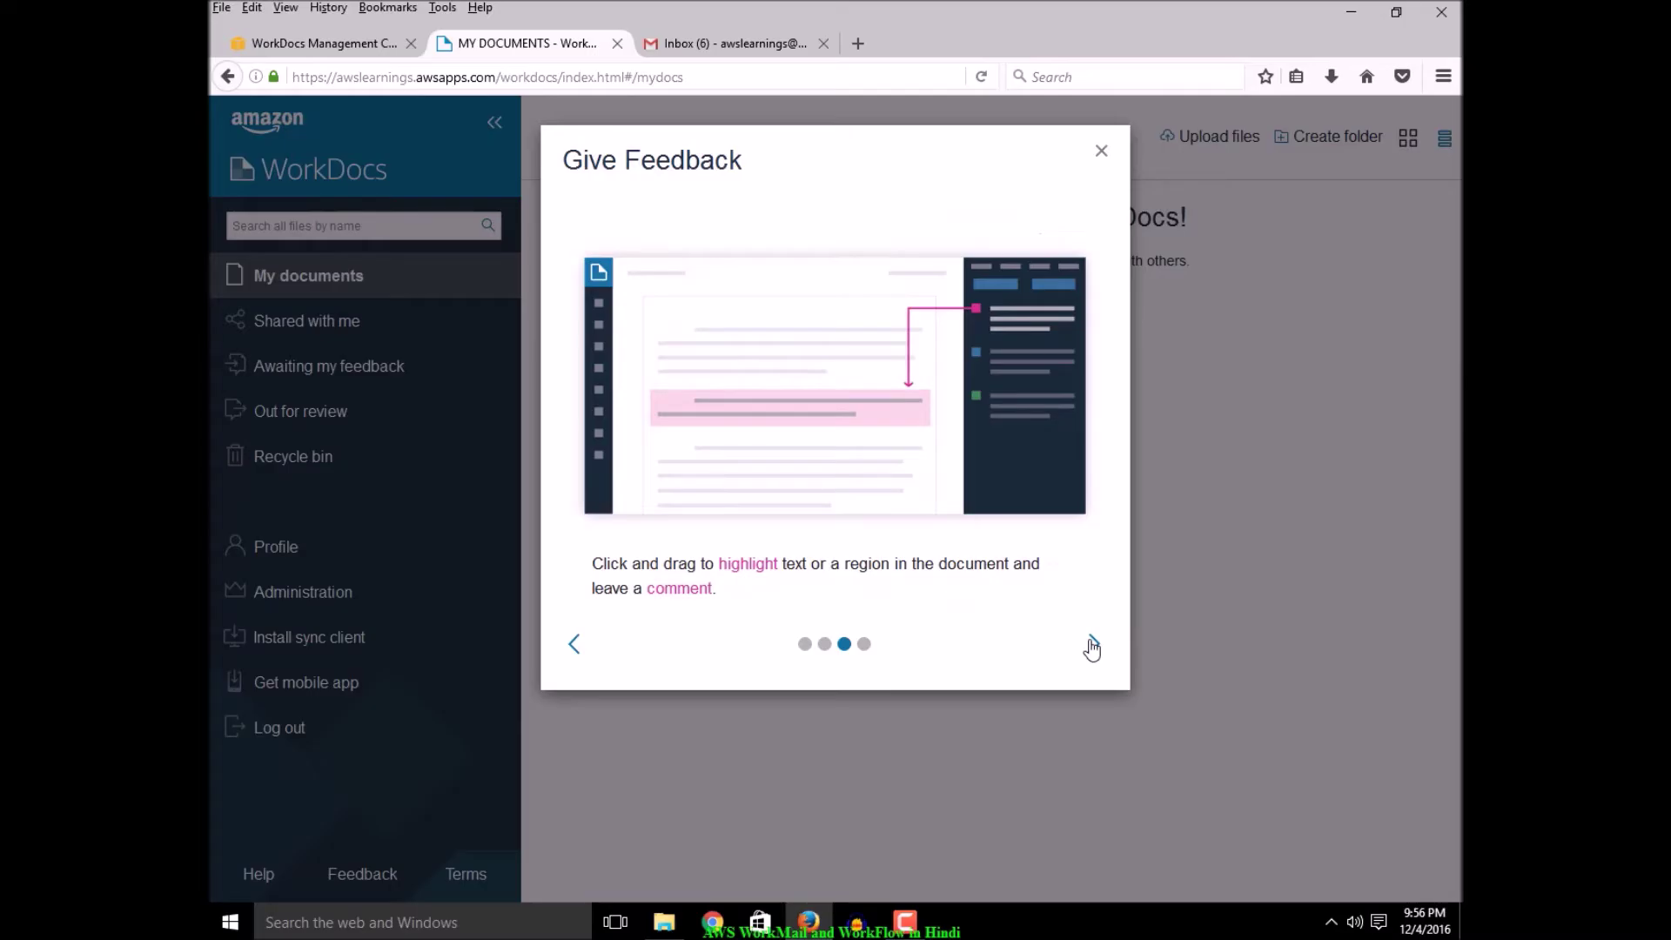
click(1092, 646)
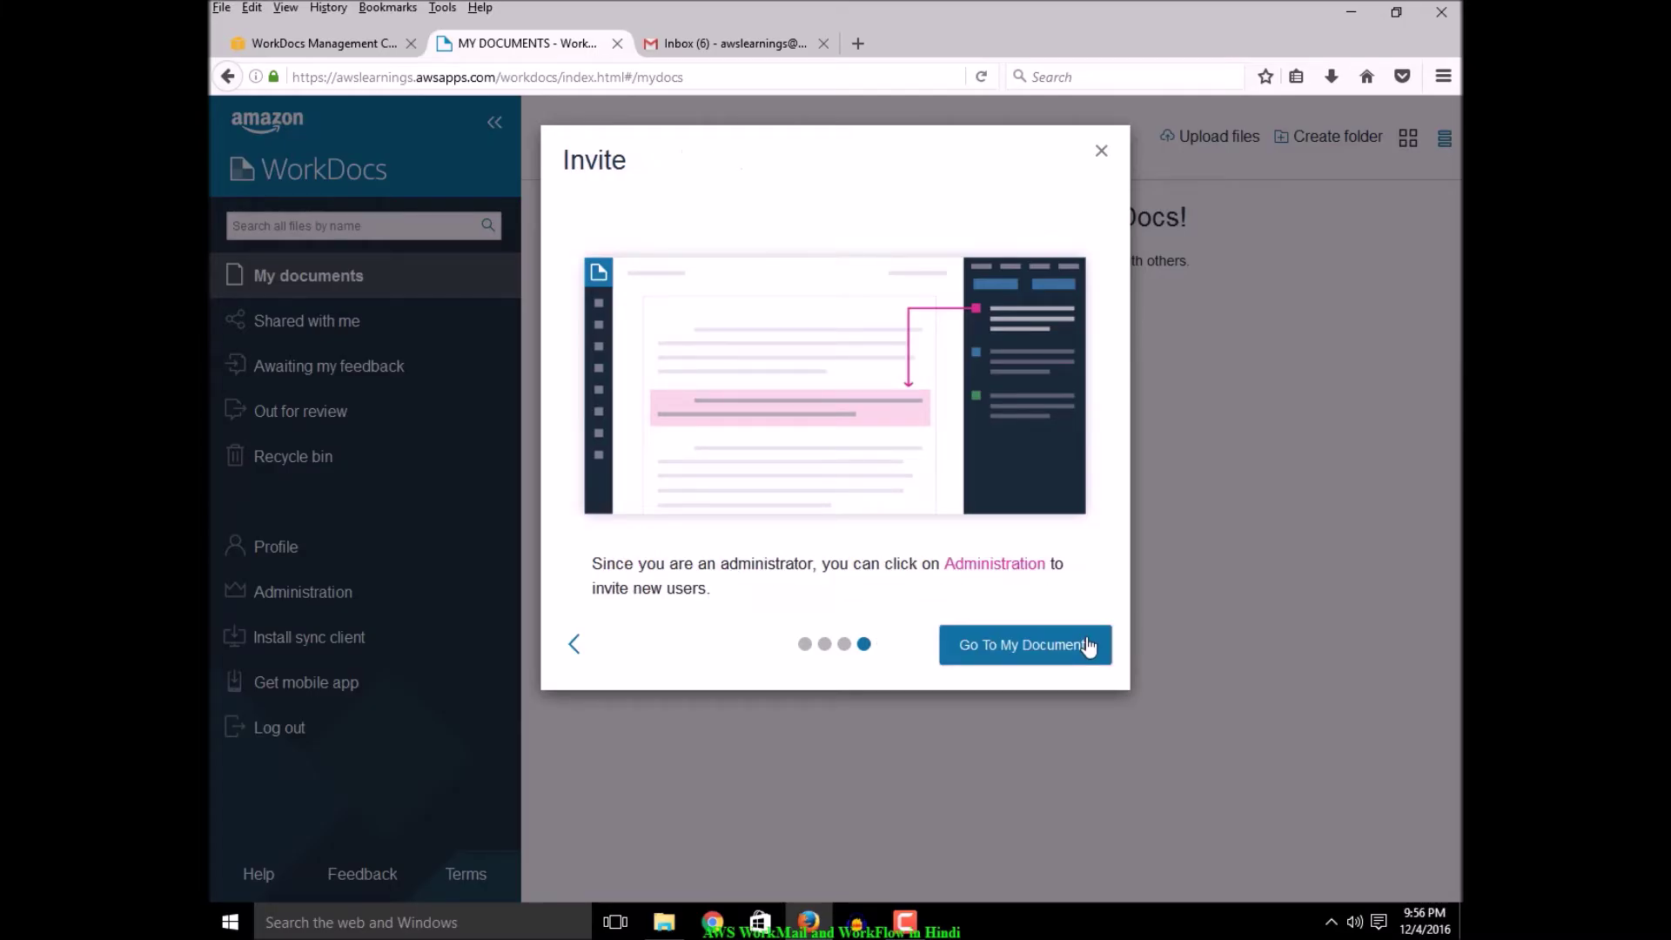
click(1102, 153)
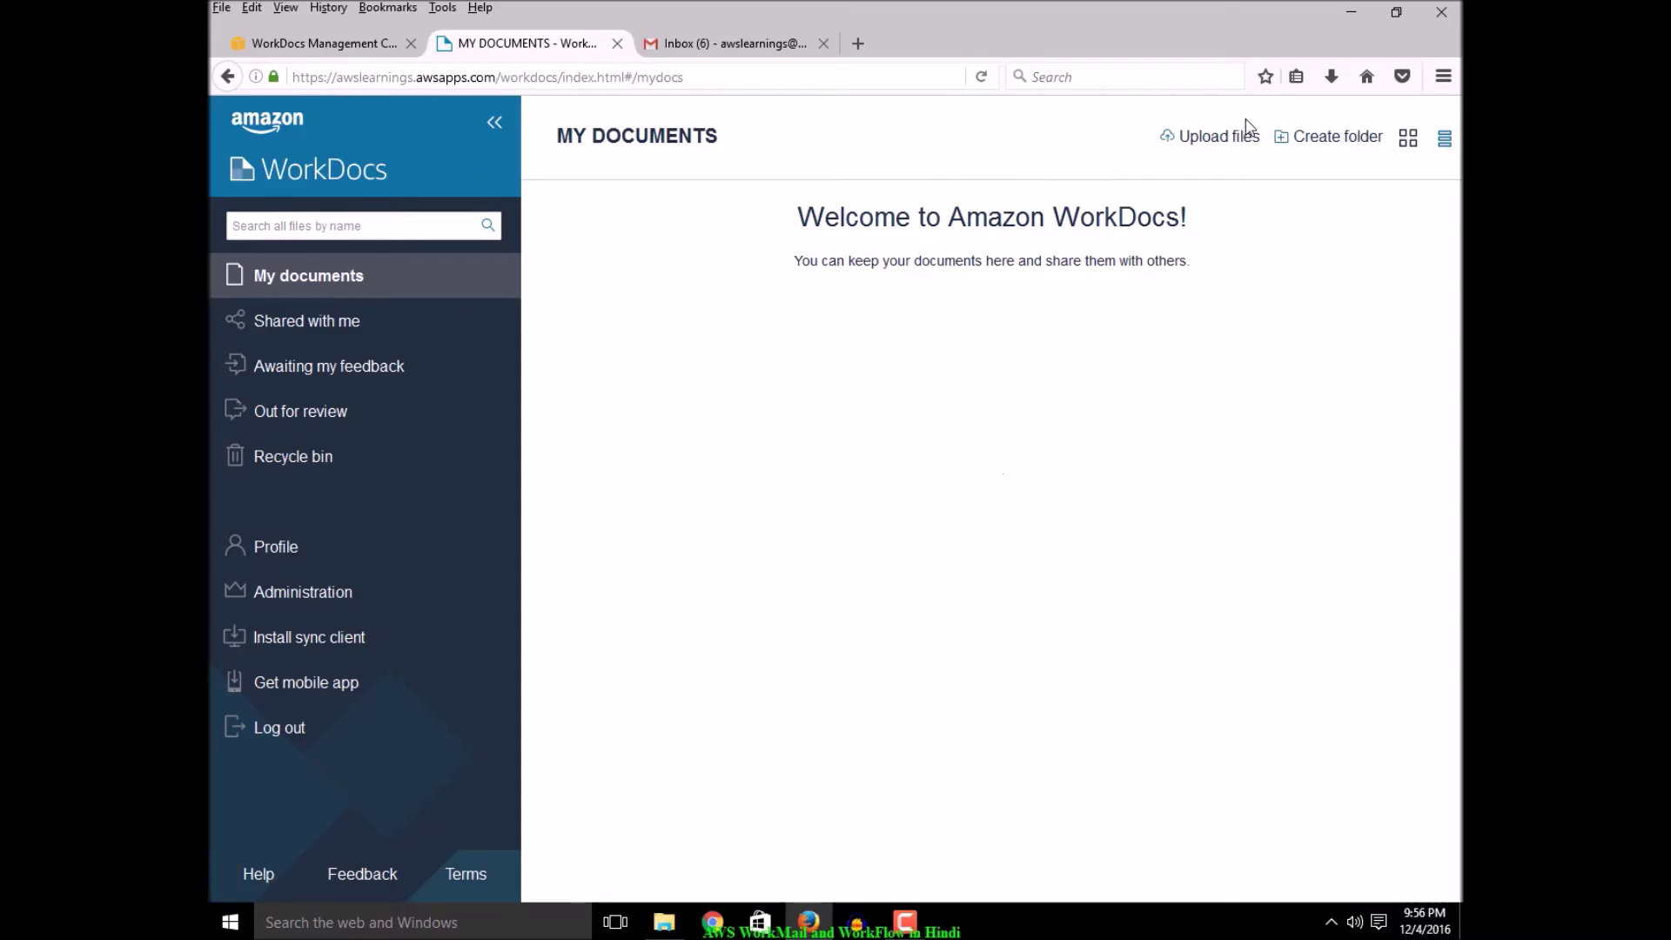
click(1216, 145)
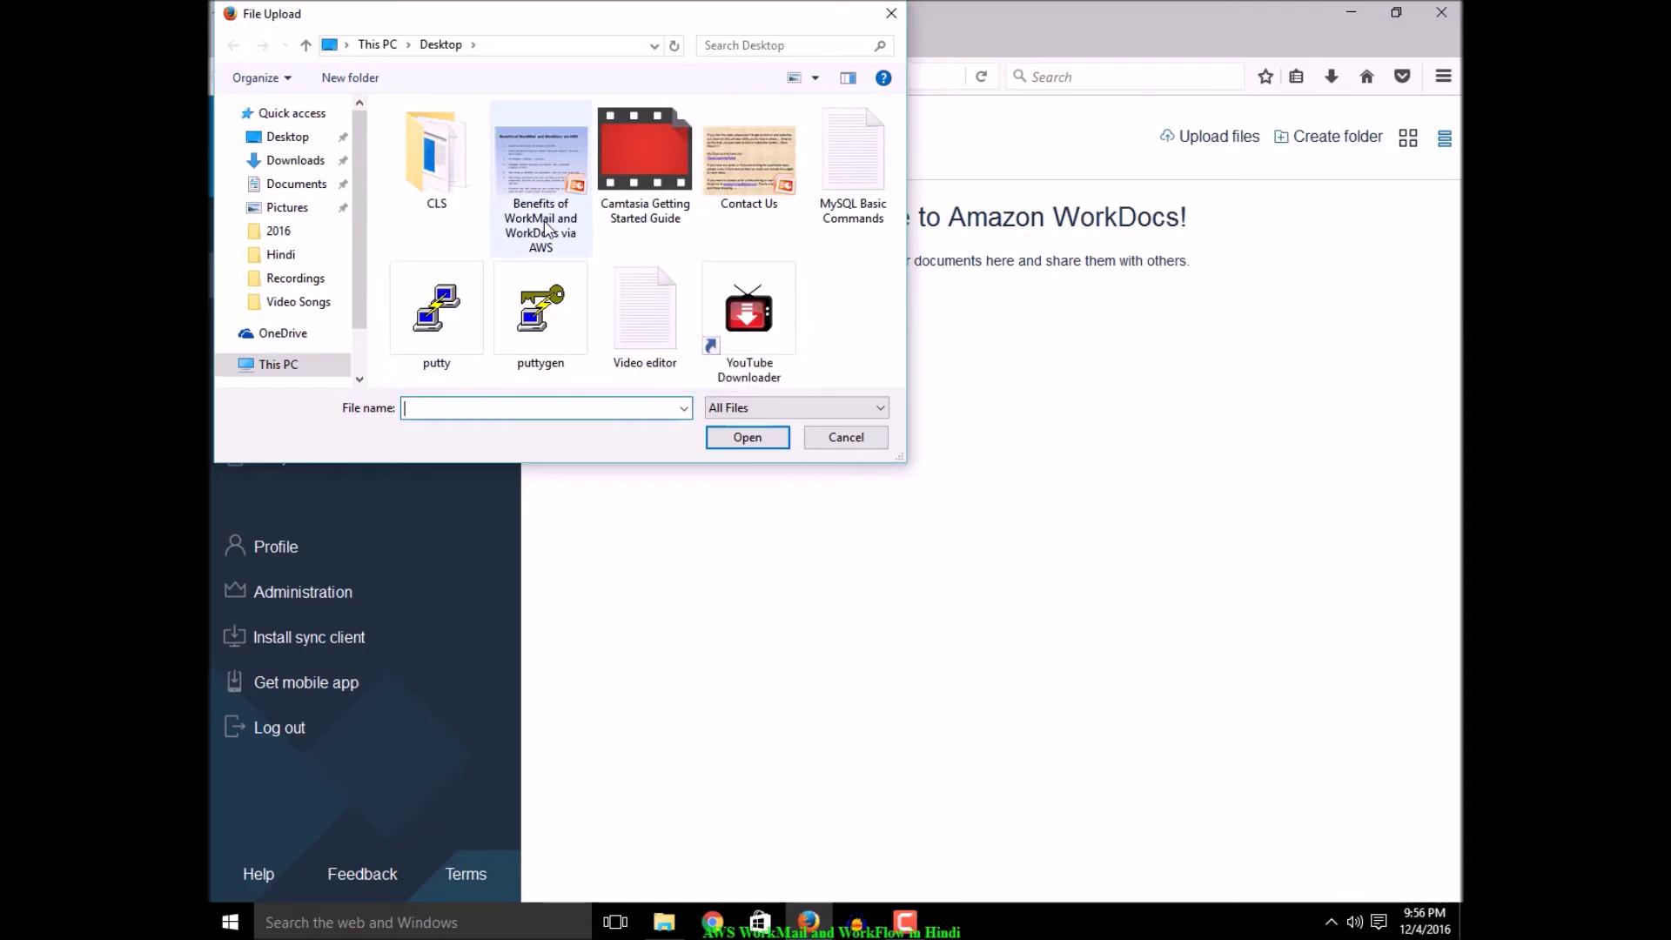
Upload 'Benefits of WorkMail and WorkDocs via AWS.ppsx' (60.43 KB) into My Documents
click(846, 440)
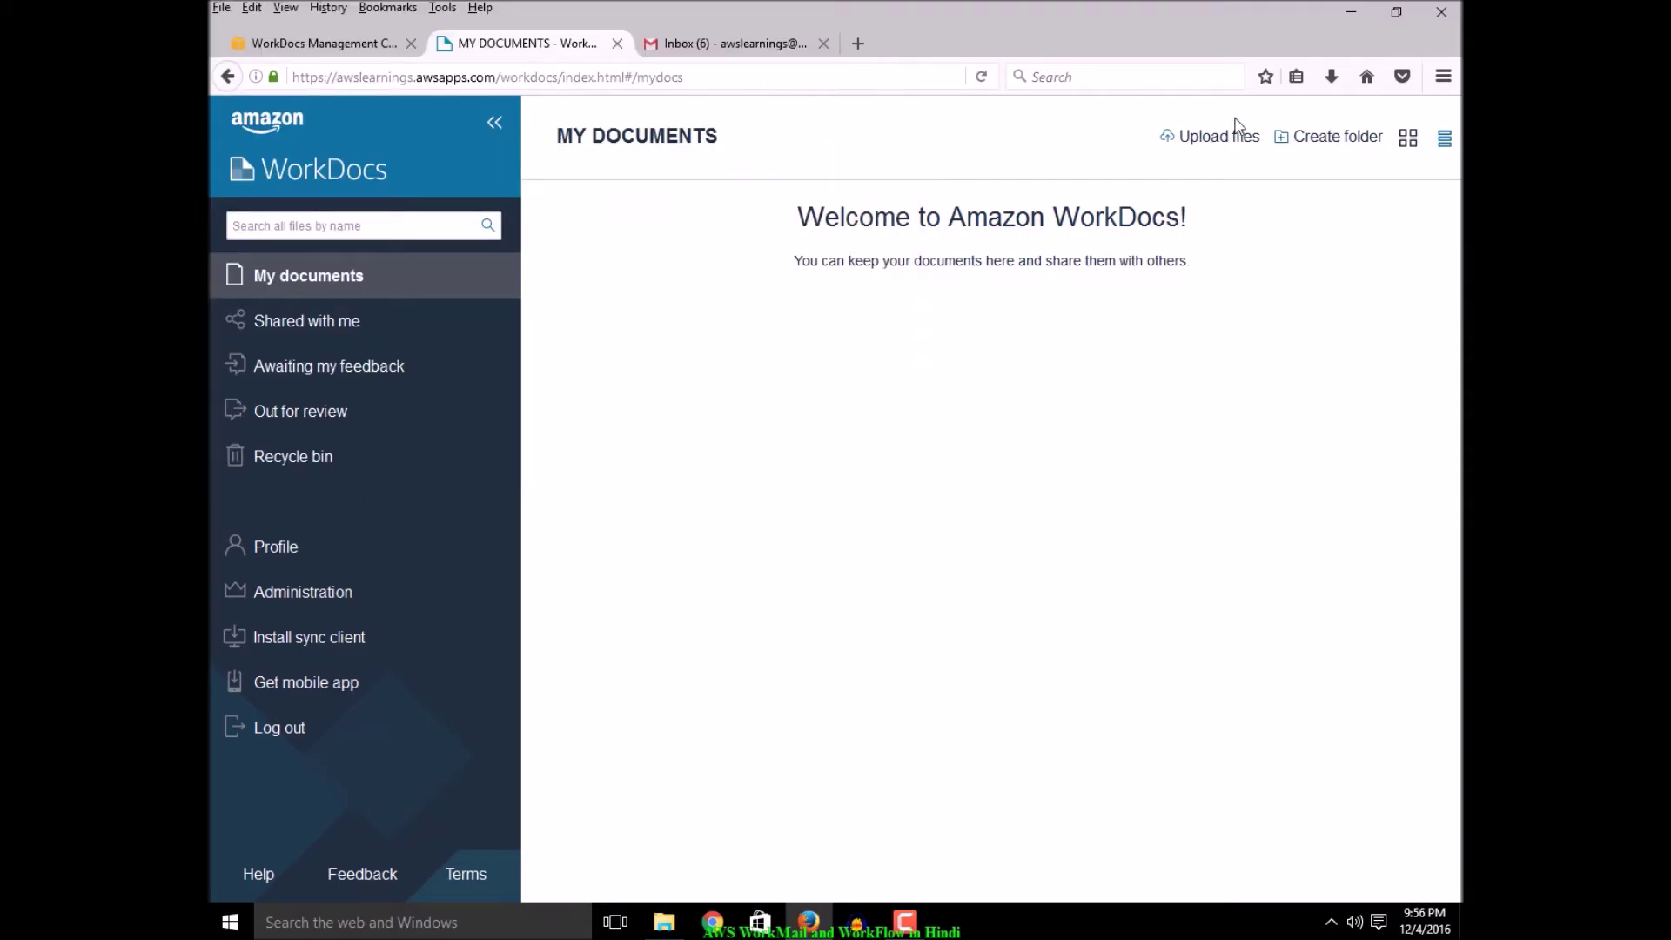
click(1168, 122)
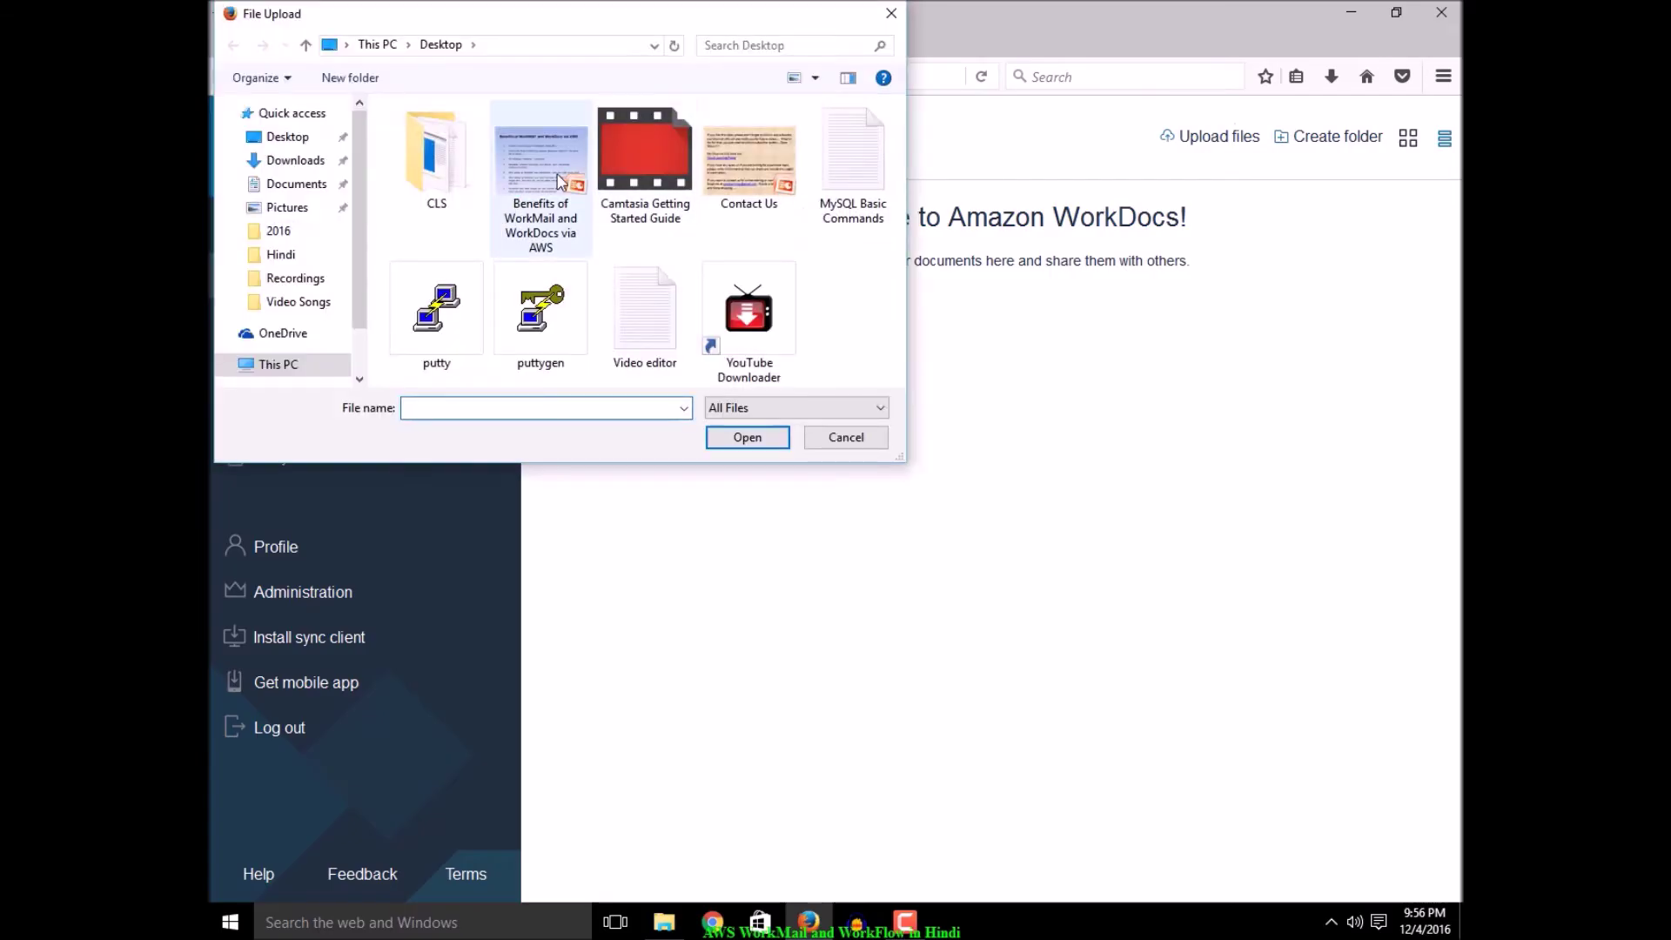
click(571, 240)
click(749, 436)
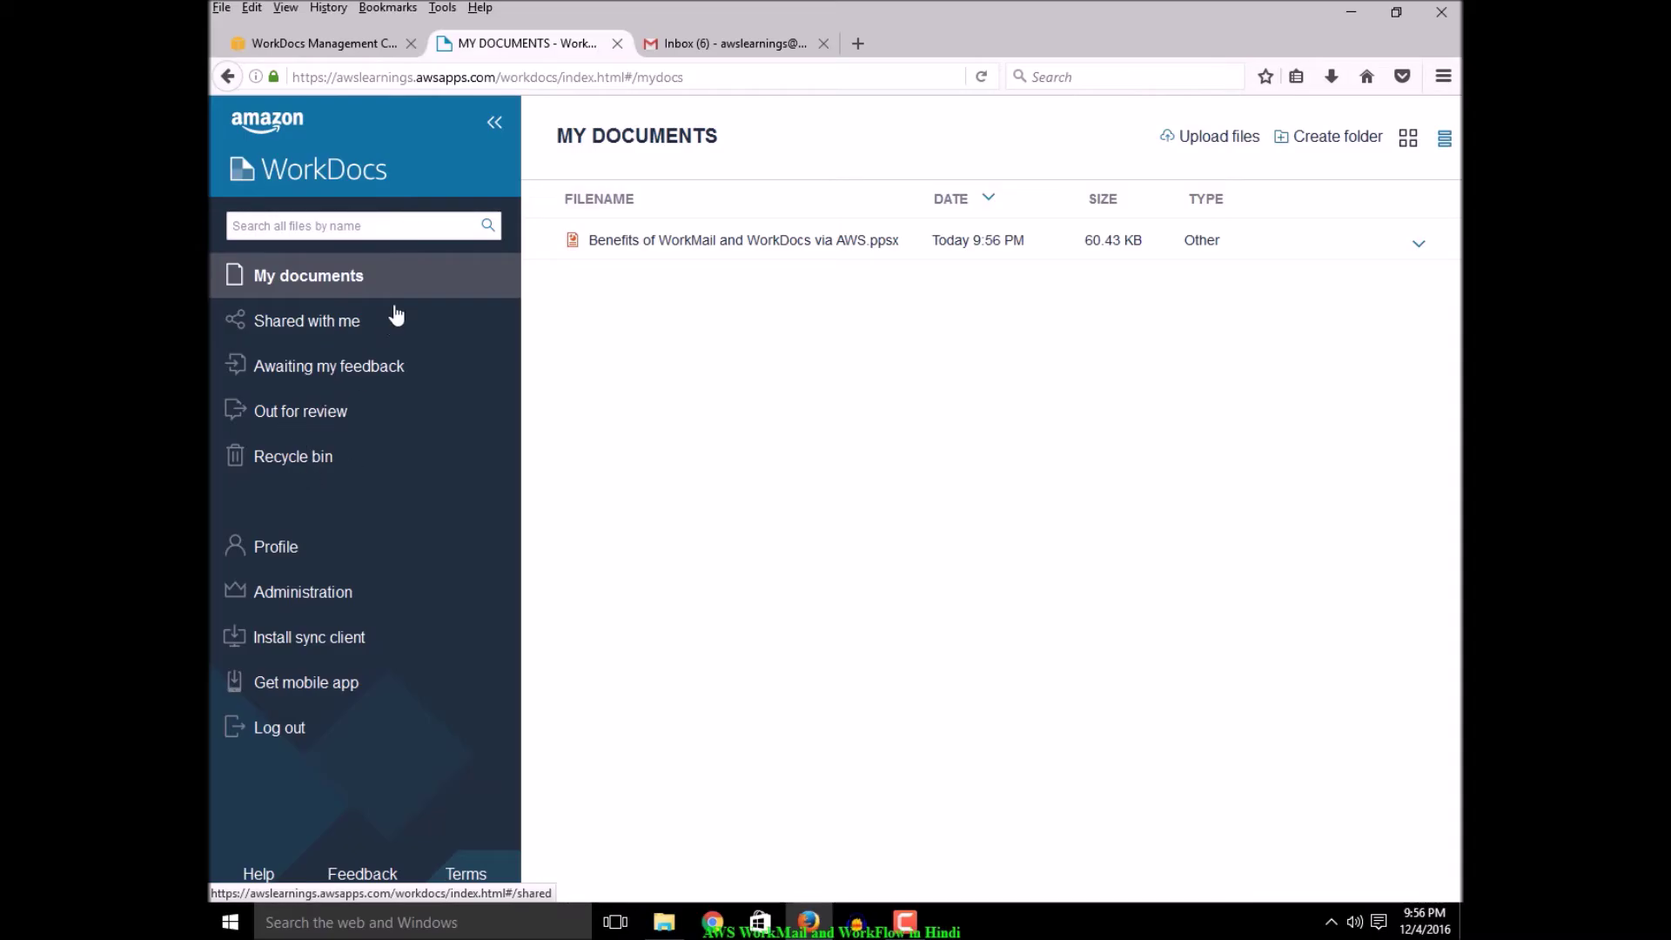
Look at the Recycle bin and Profile pages, then open the Administration page
click(302, 466)
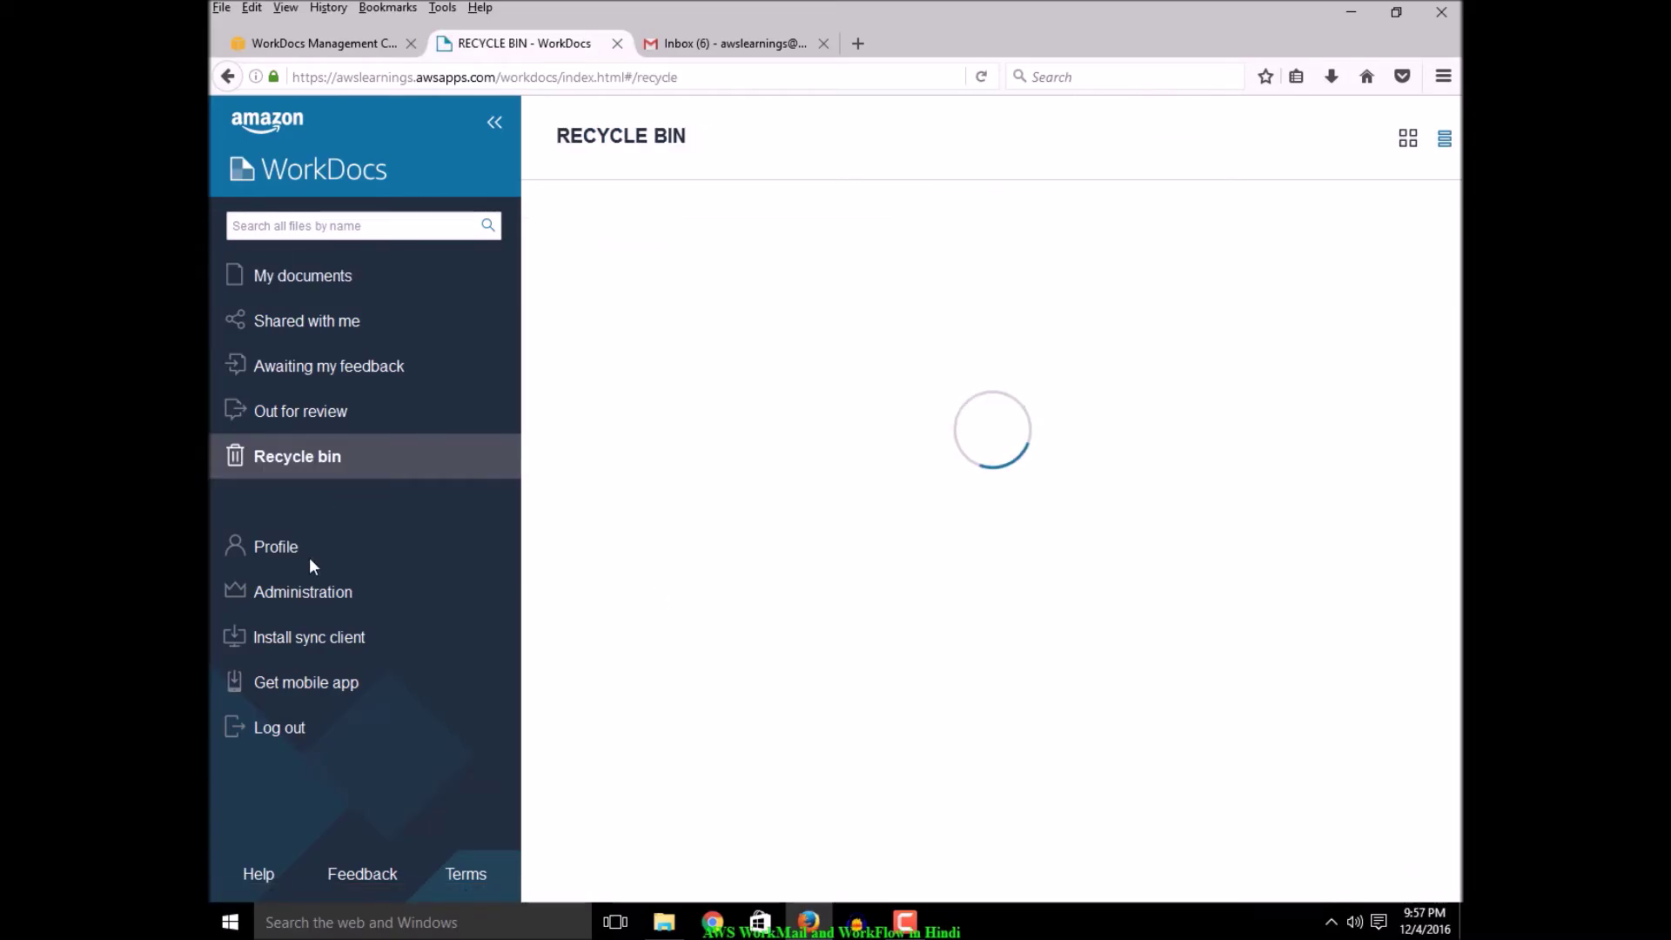
click(276, 548)
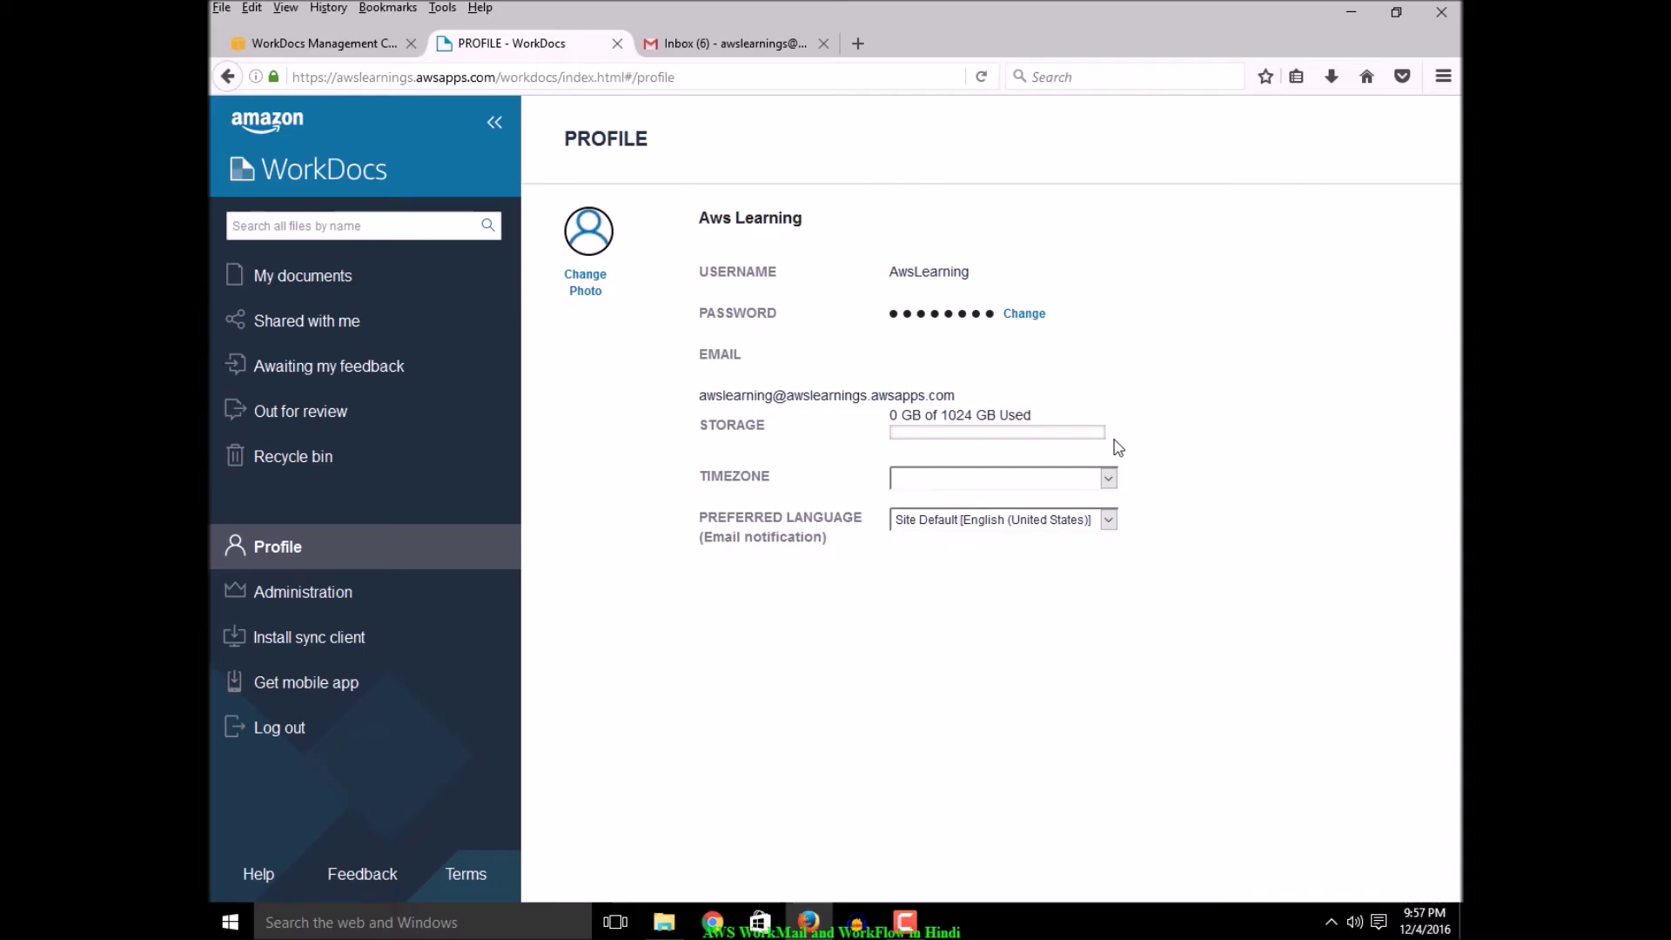
click(320, 592)
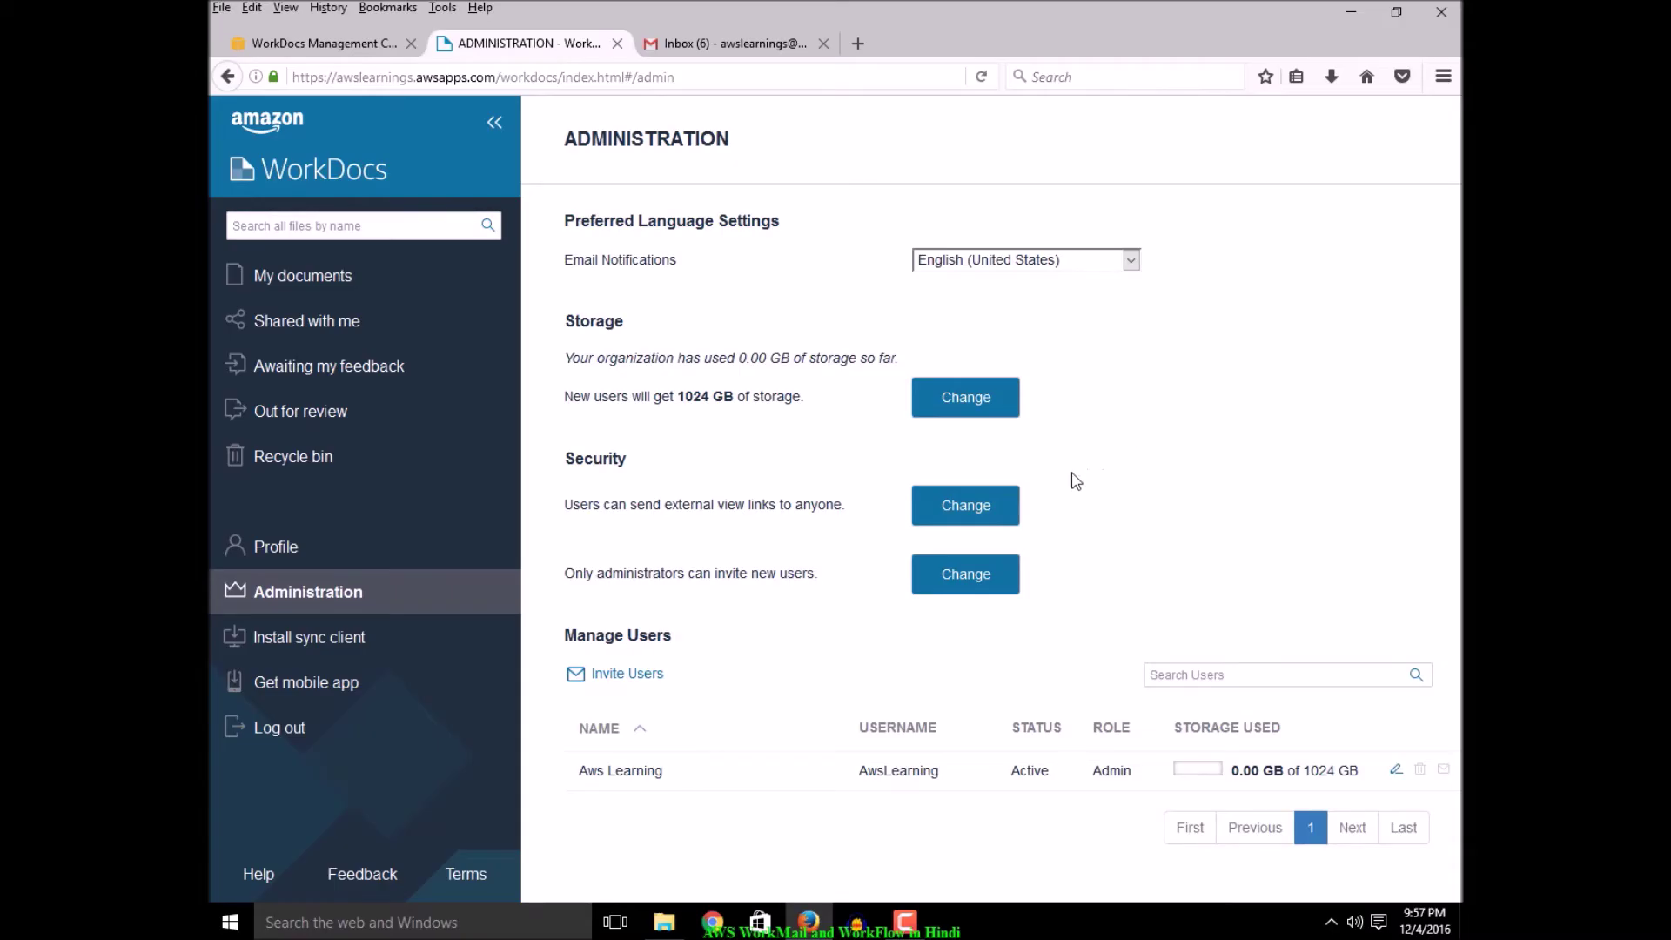
Review the external sharing and invite settings, leaving only administrators able to invite users
click(963, 506)
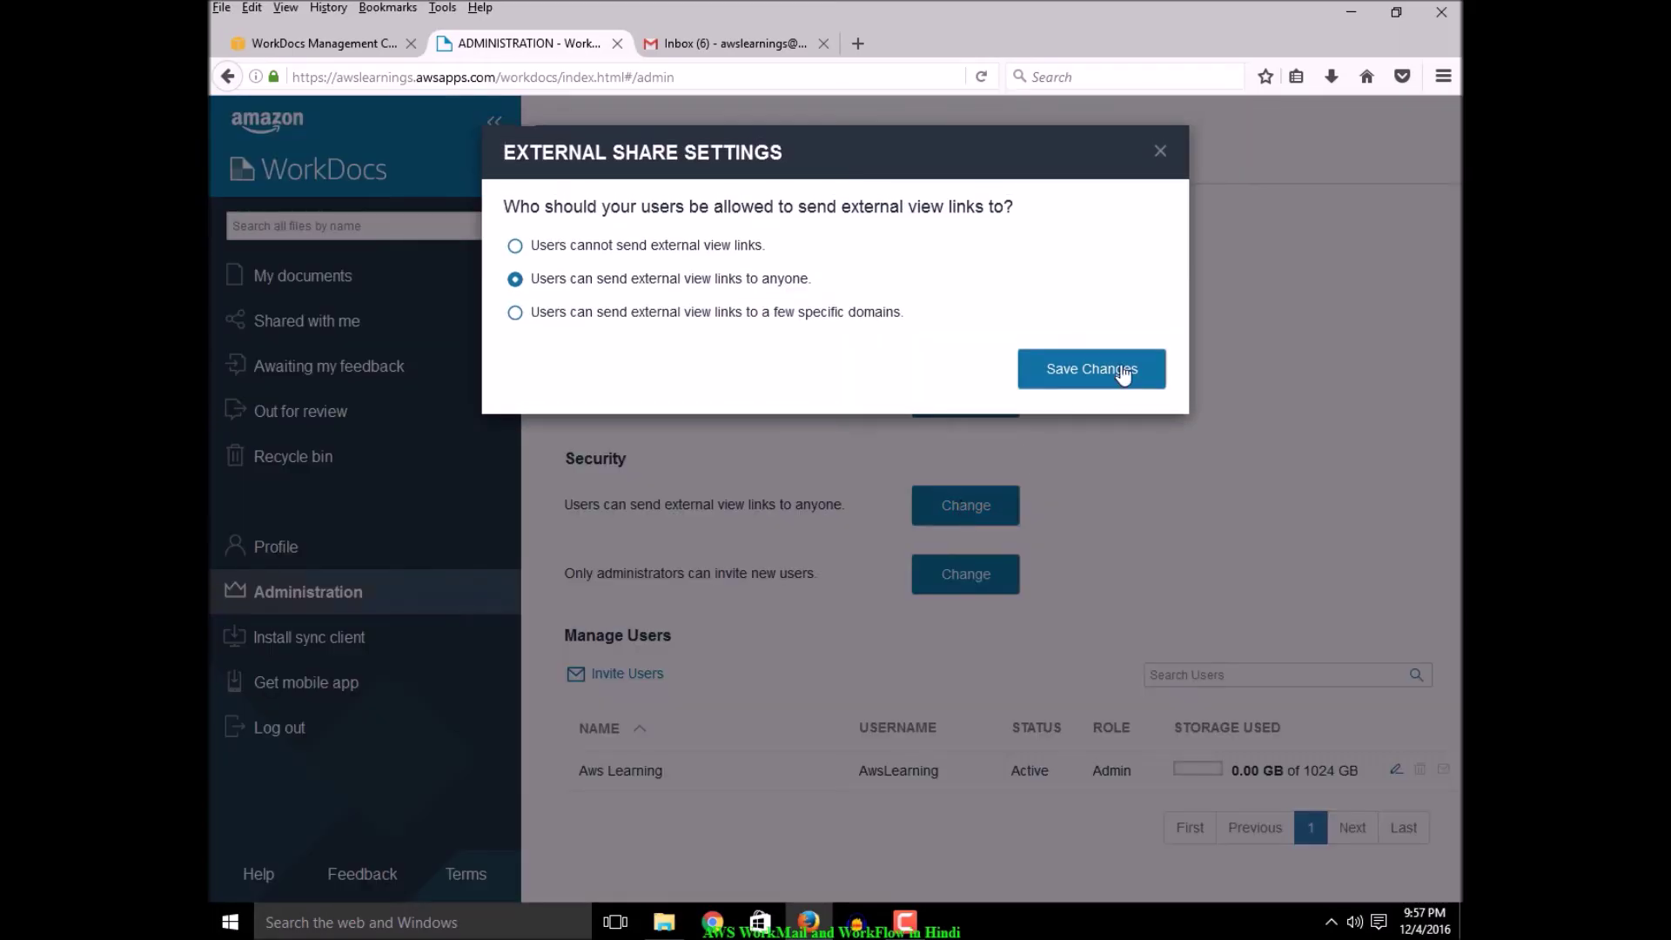
click(1160, 151)
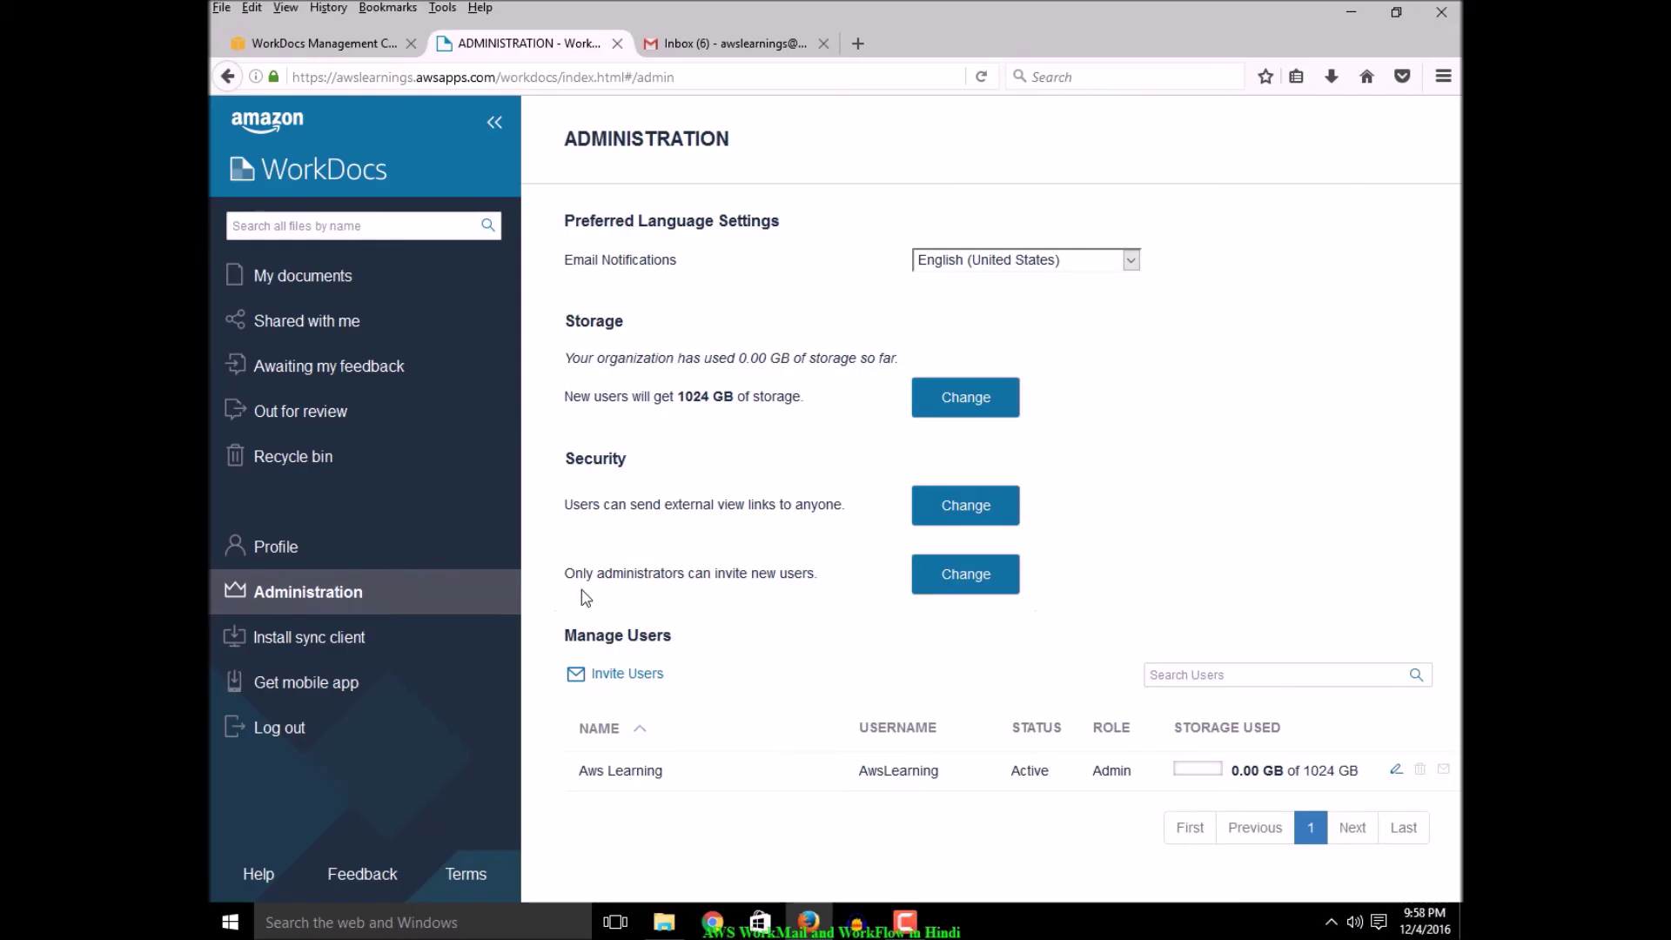
click(971, 575)
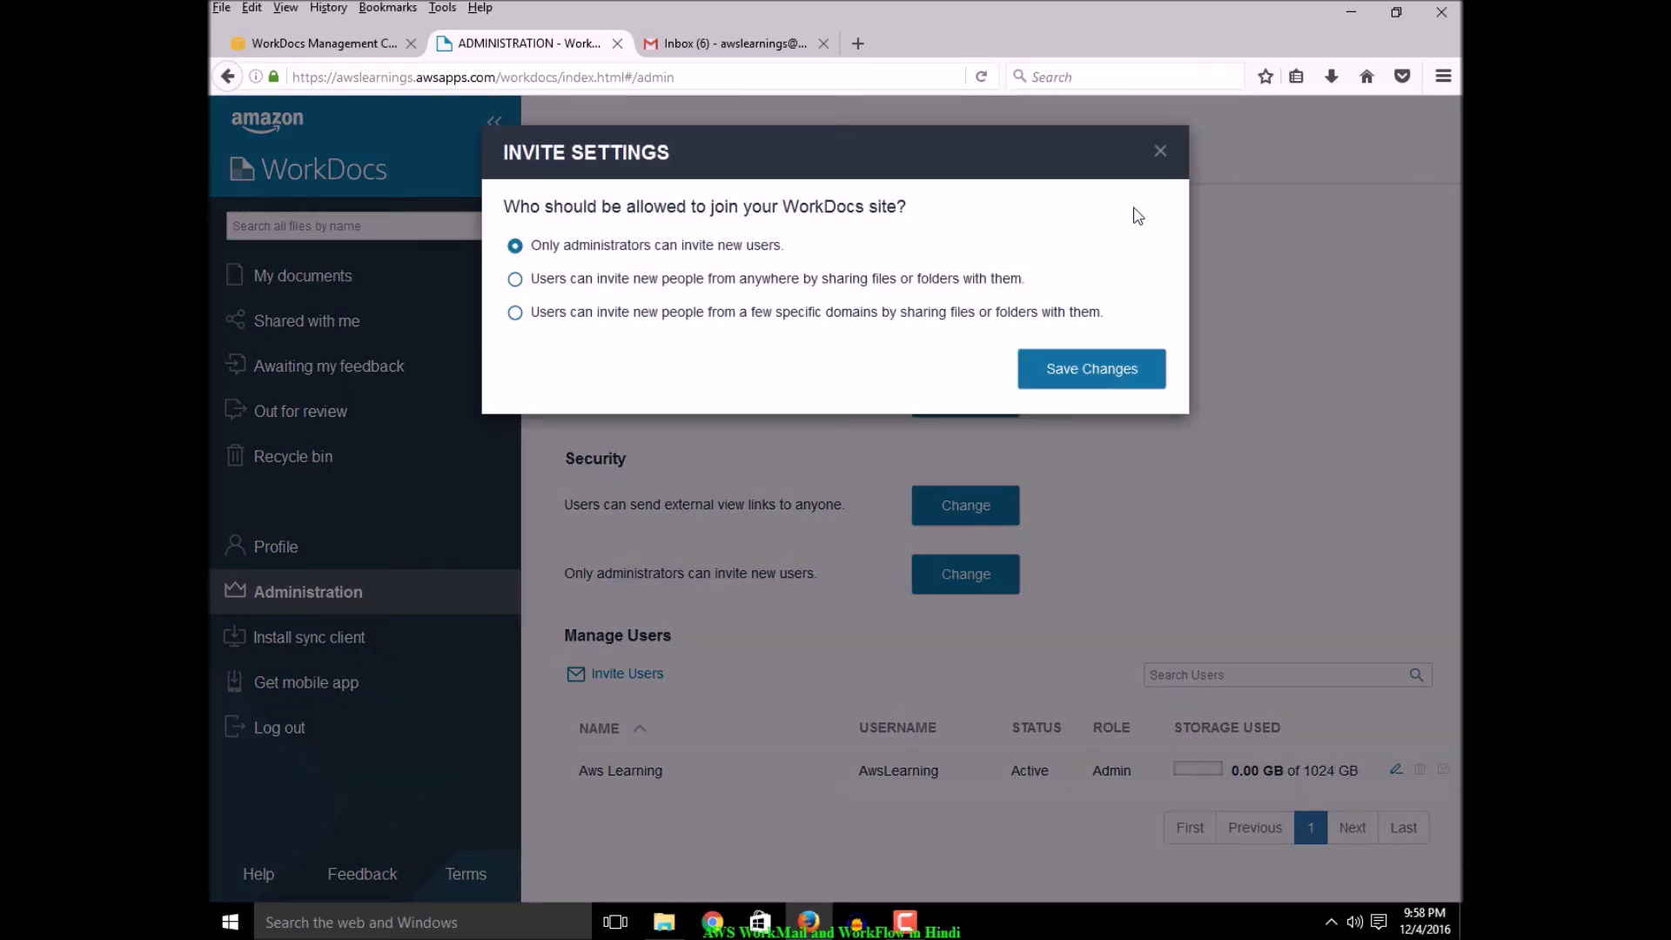
click(1162, 155)
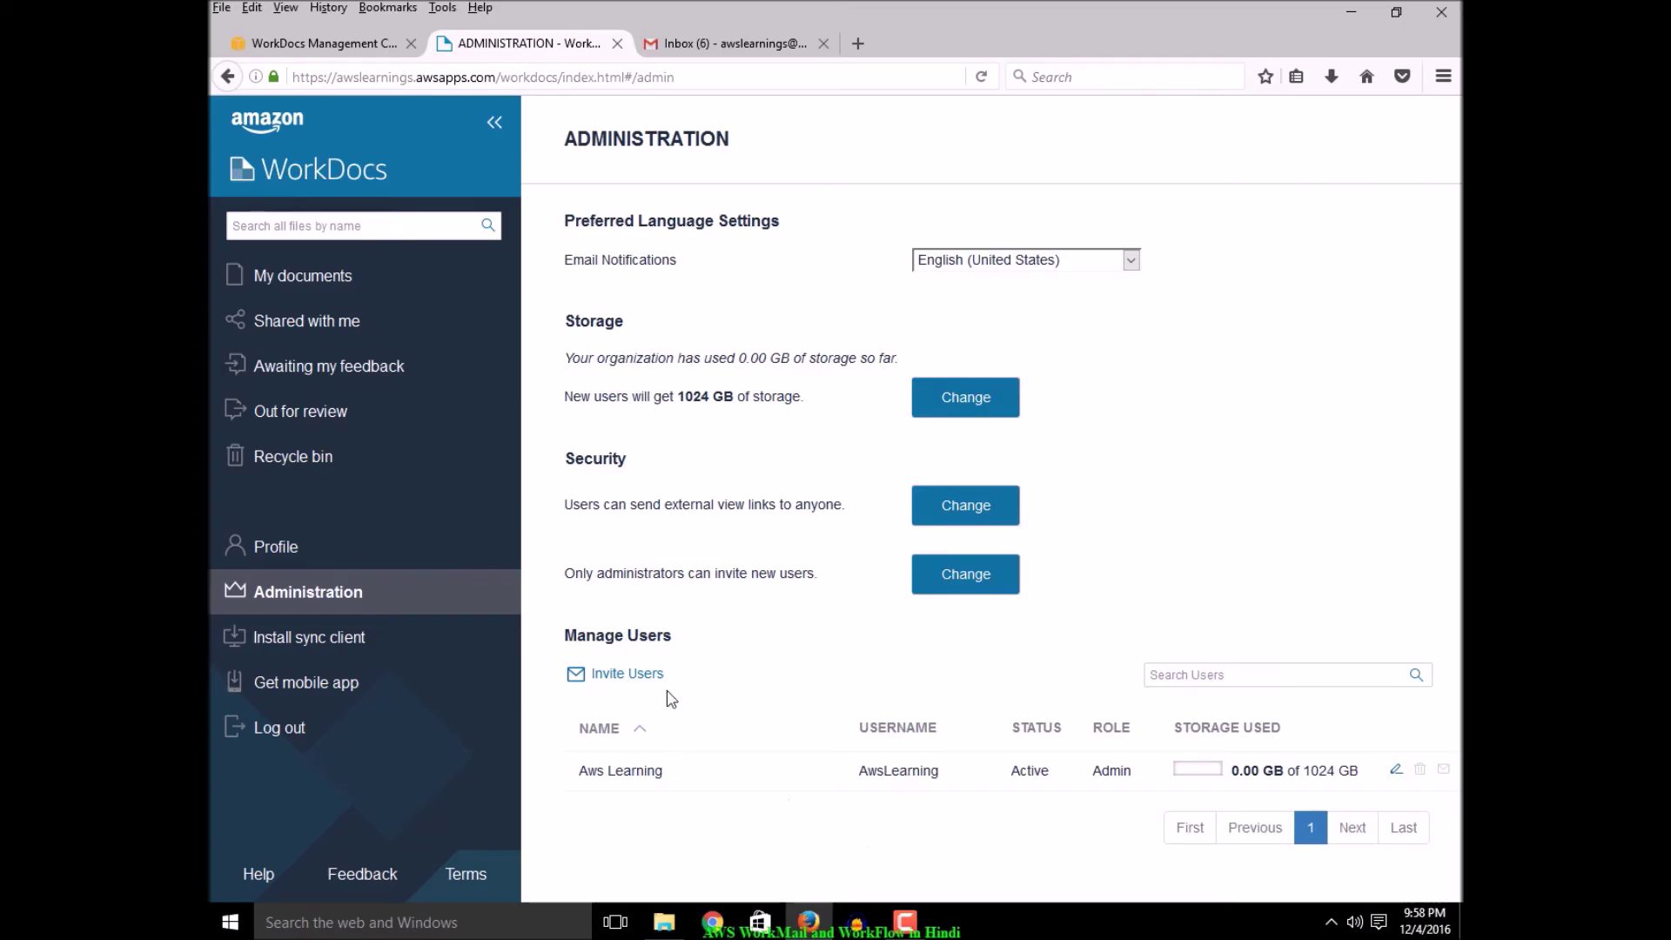
Open the sync client download page and launch the installed Amazon WorkDocs desktop client
click(327, 644)
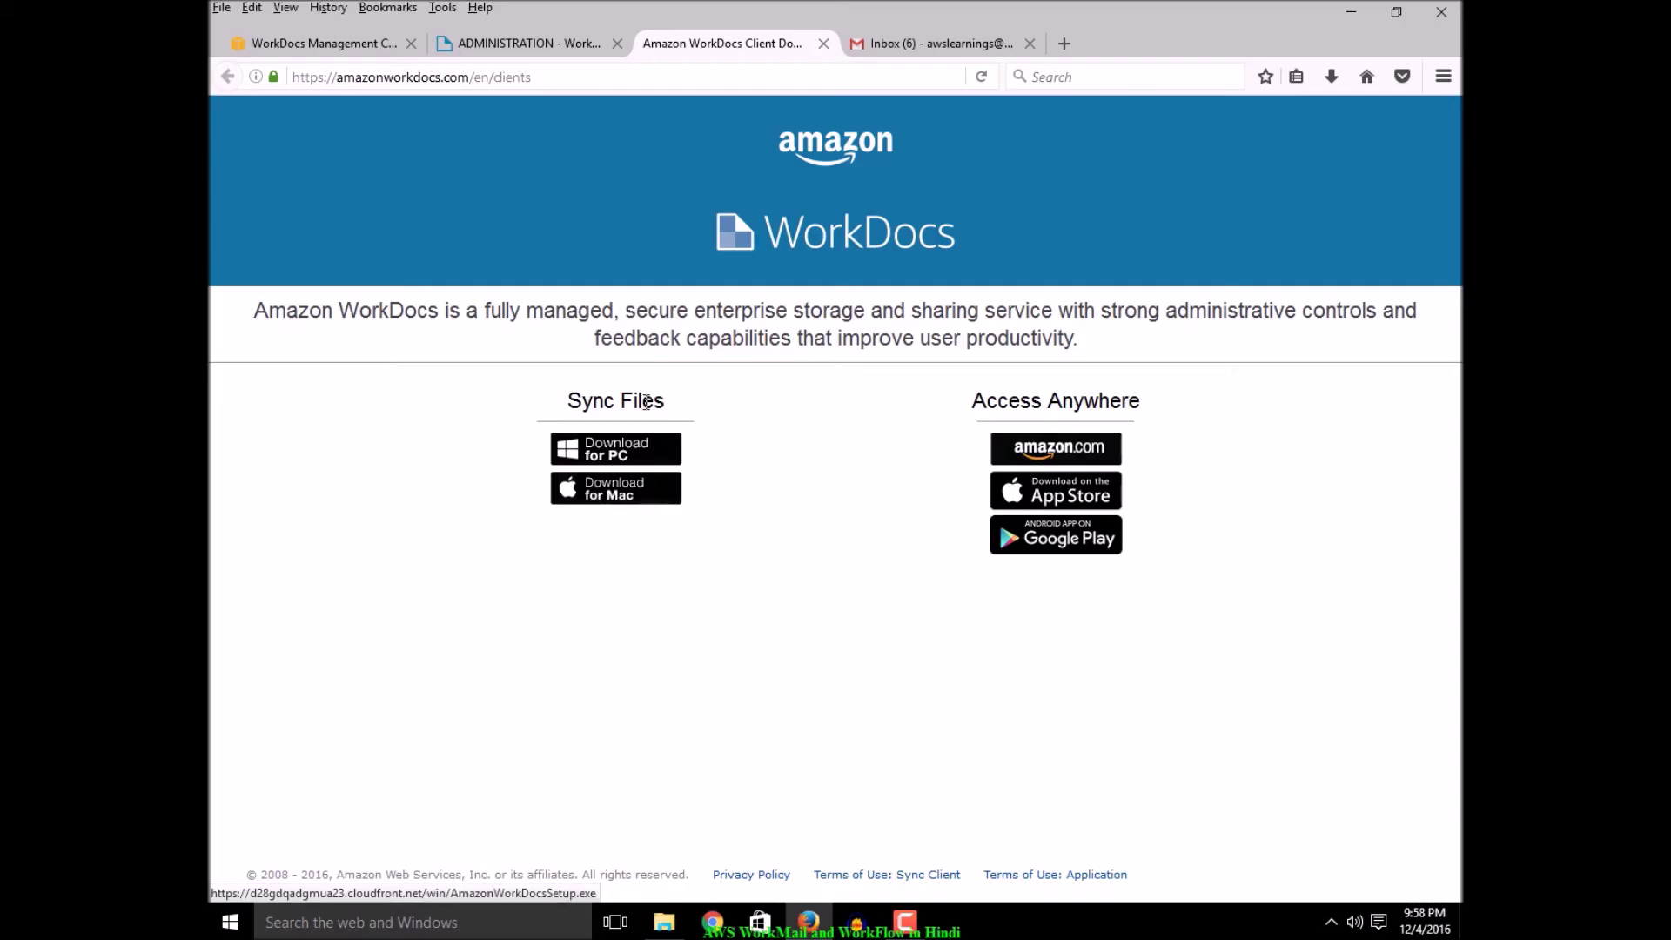
drag(723, 407, 1182, 414)
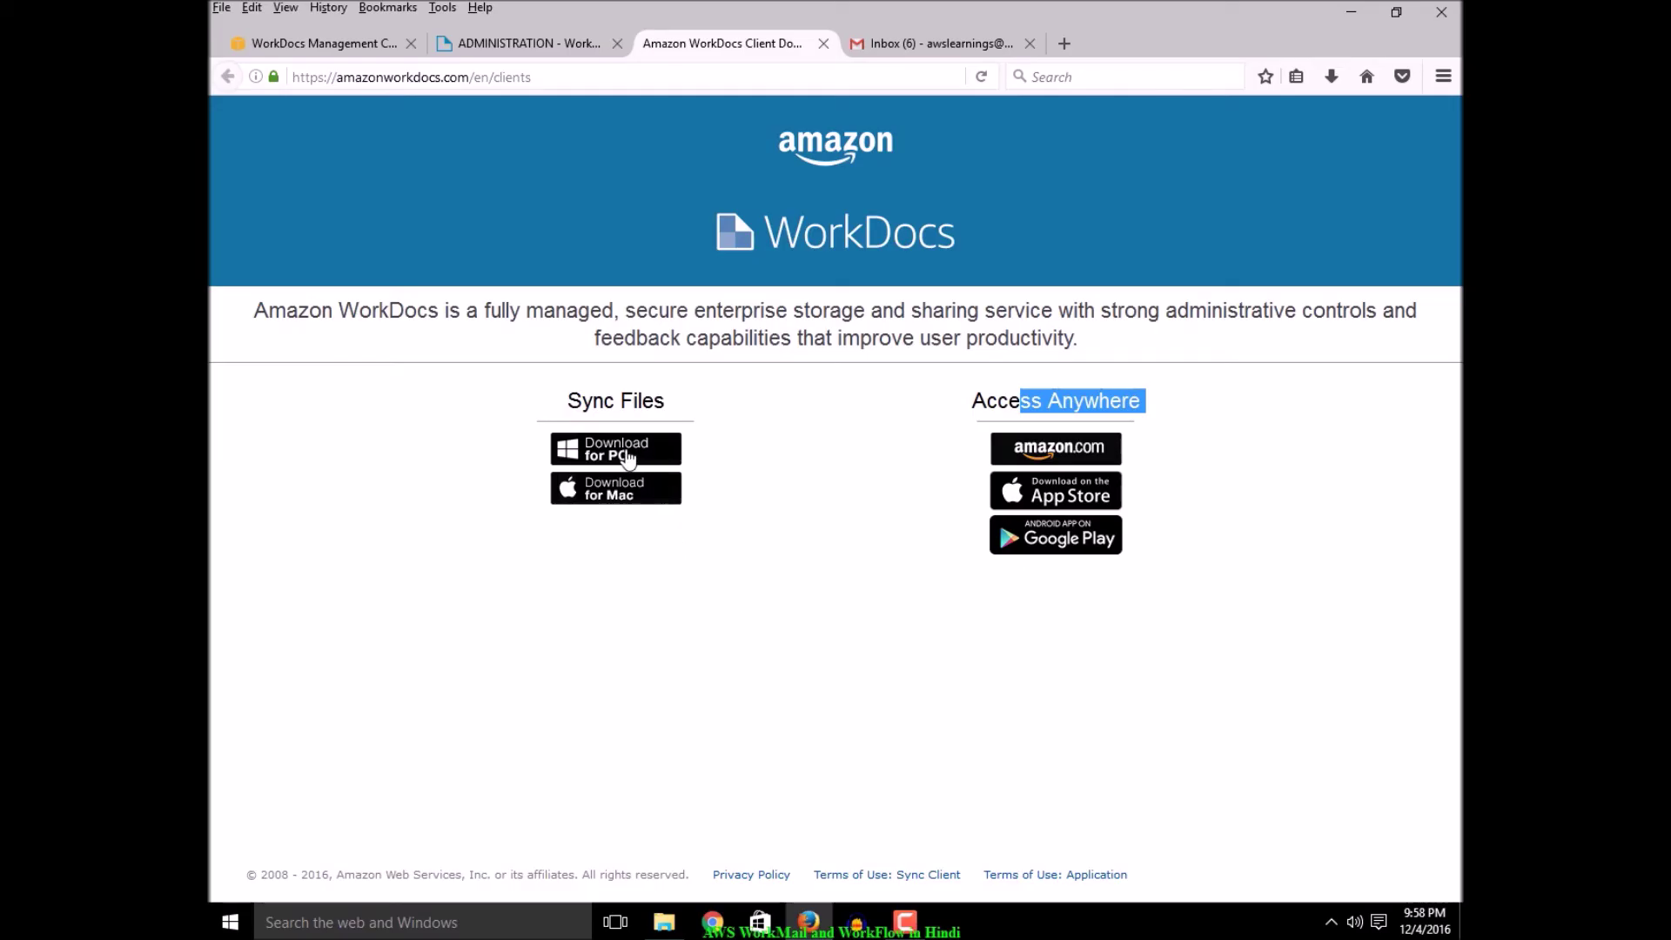
click(228, 923)
click(256, 882)
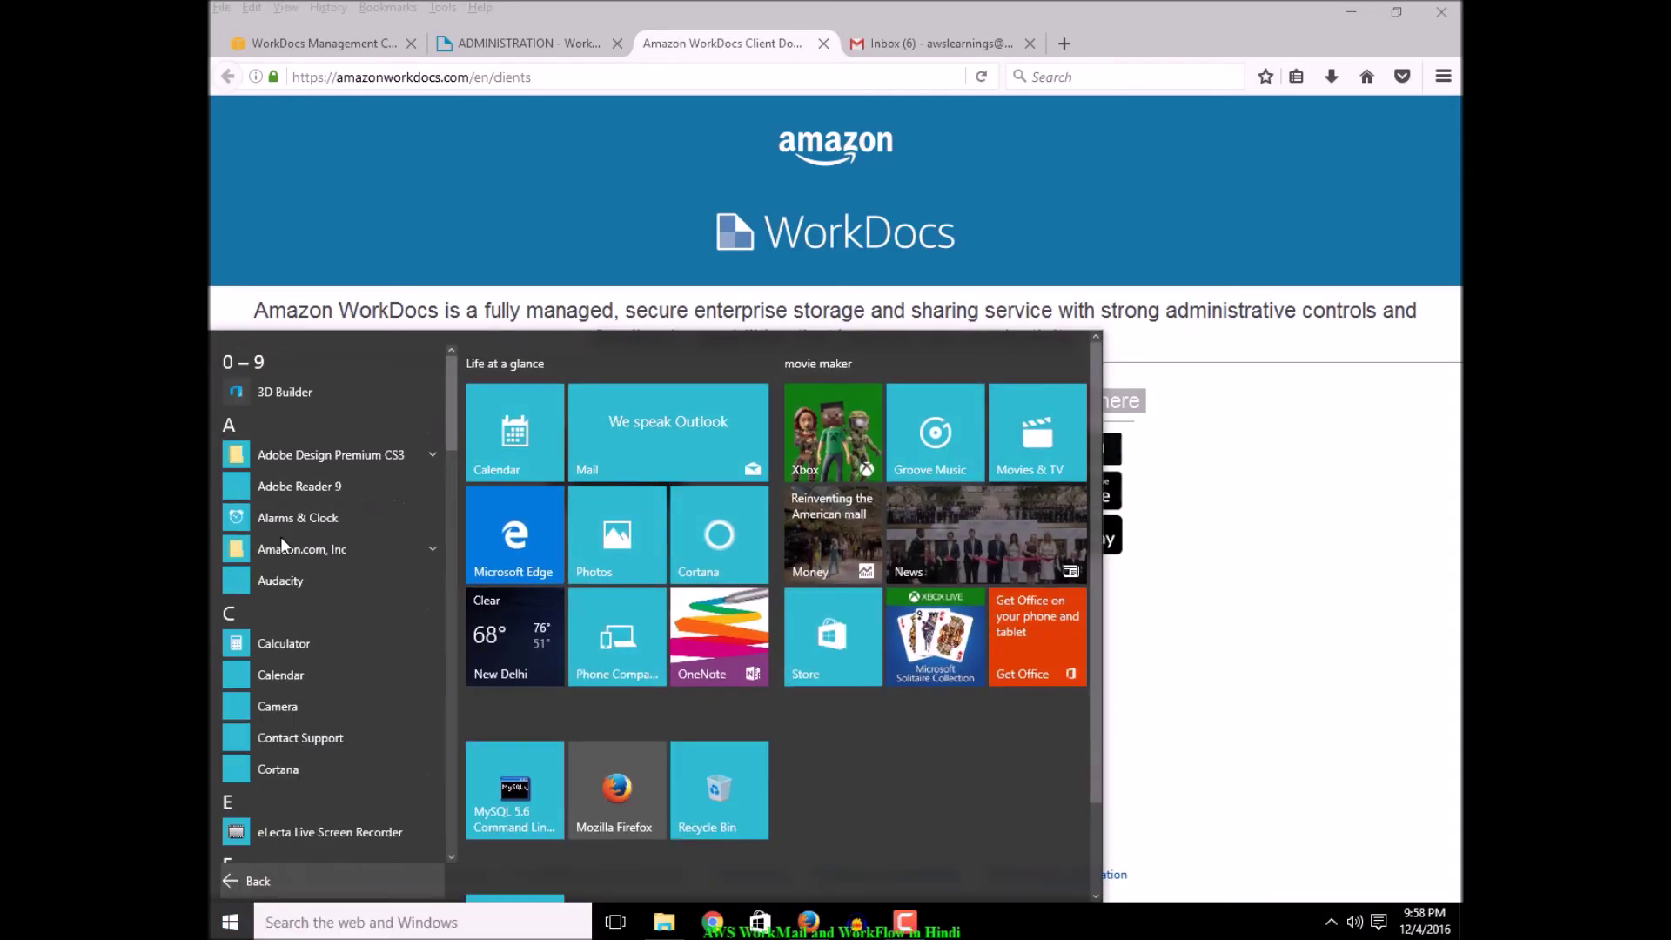
click(345, 550)
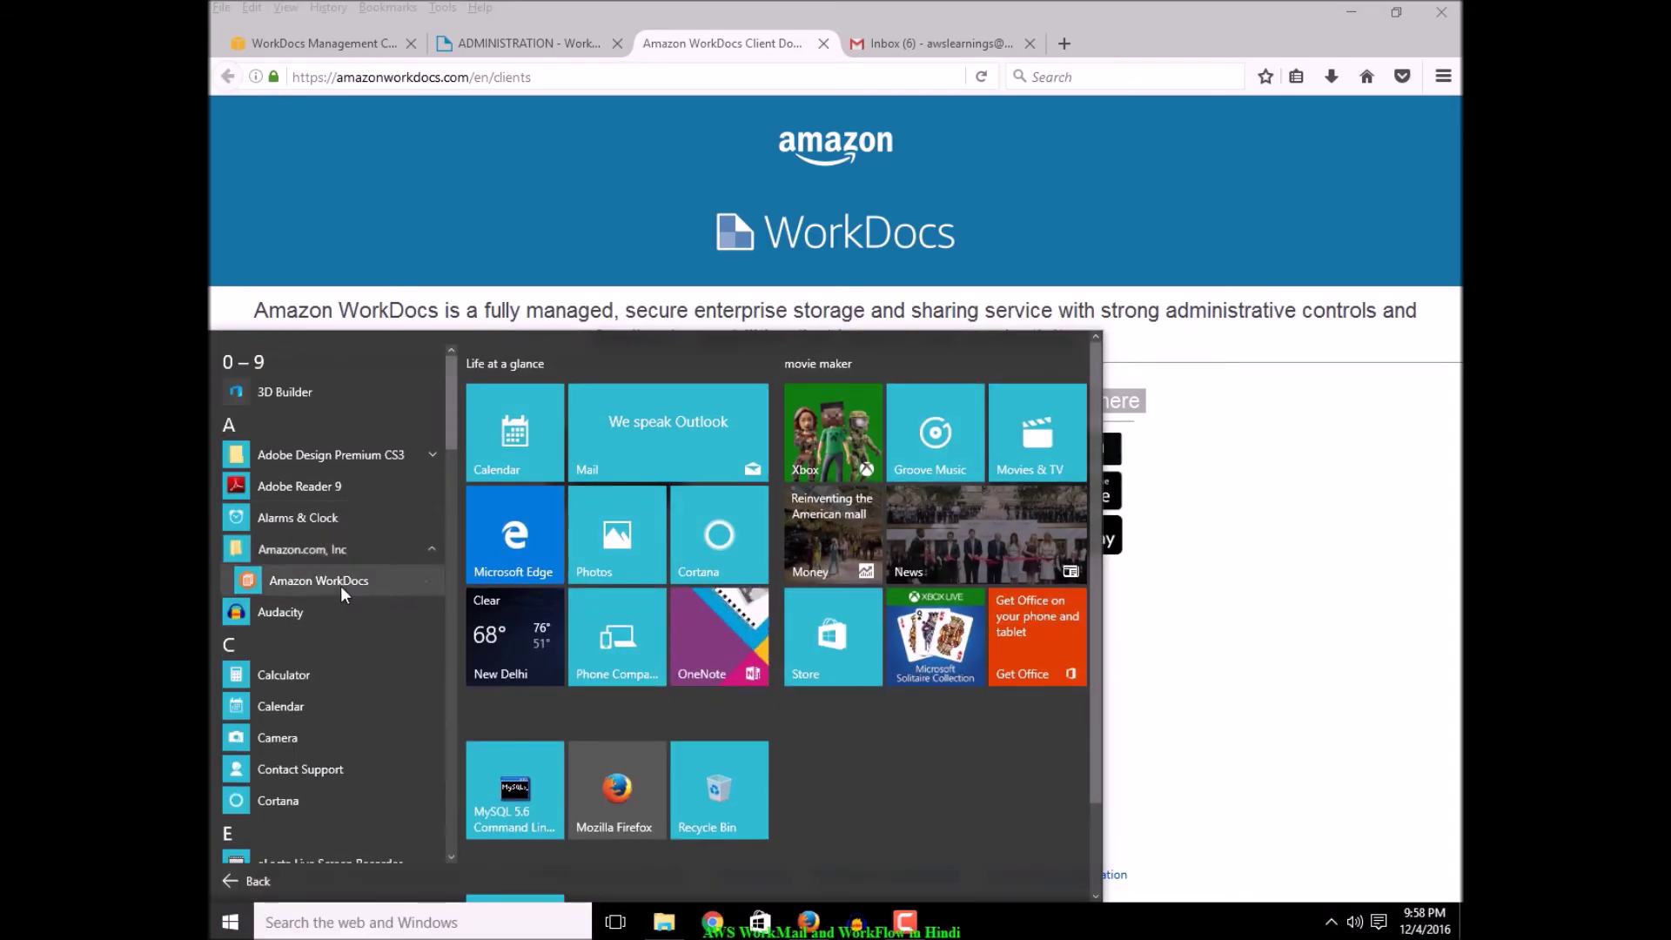
click(319, 581)
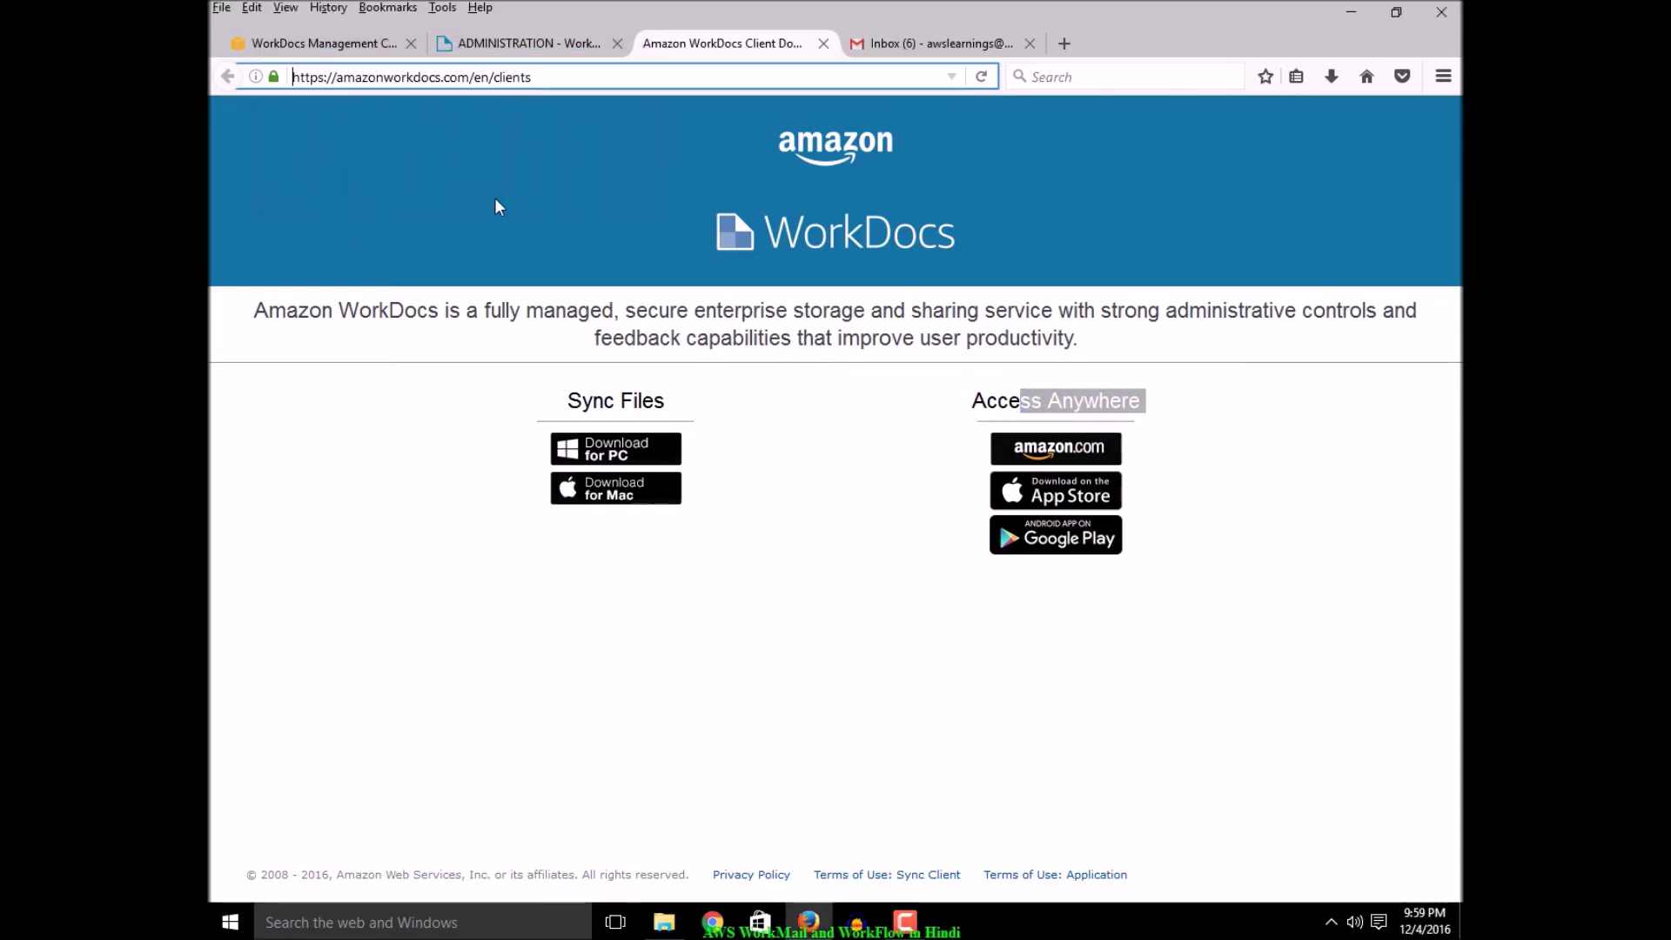
Let the client's required update download in the background and return to the Administration tab
click(909, 925)
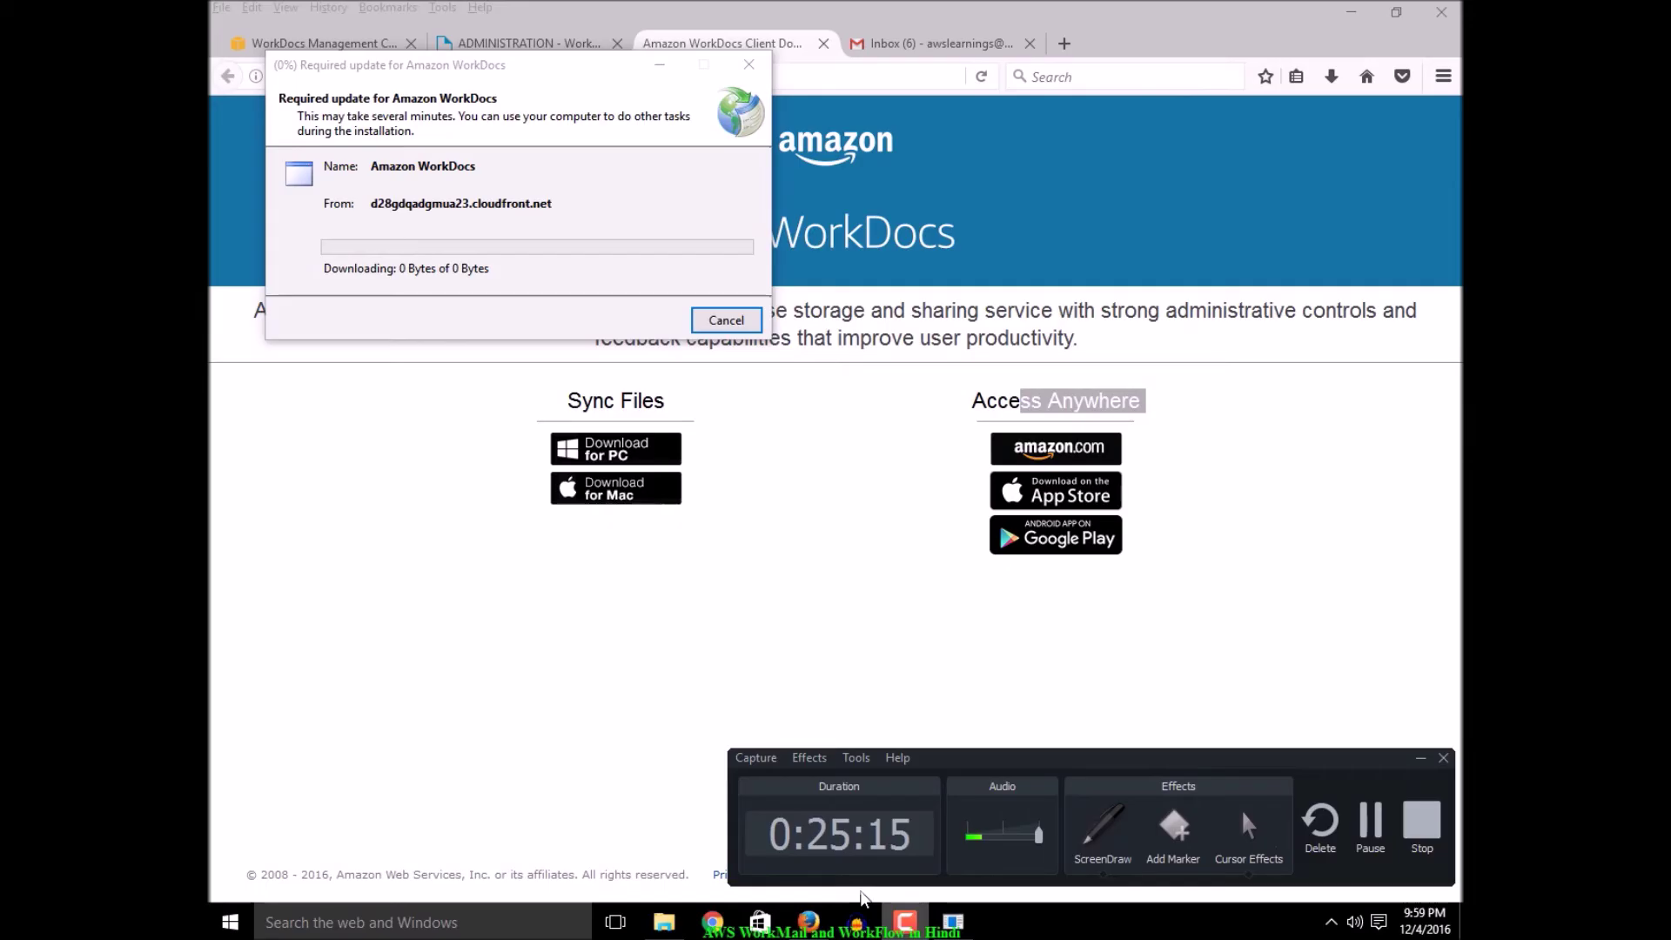
click(1420, 759)
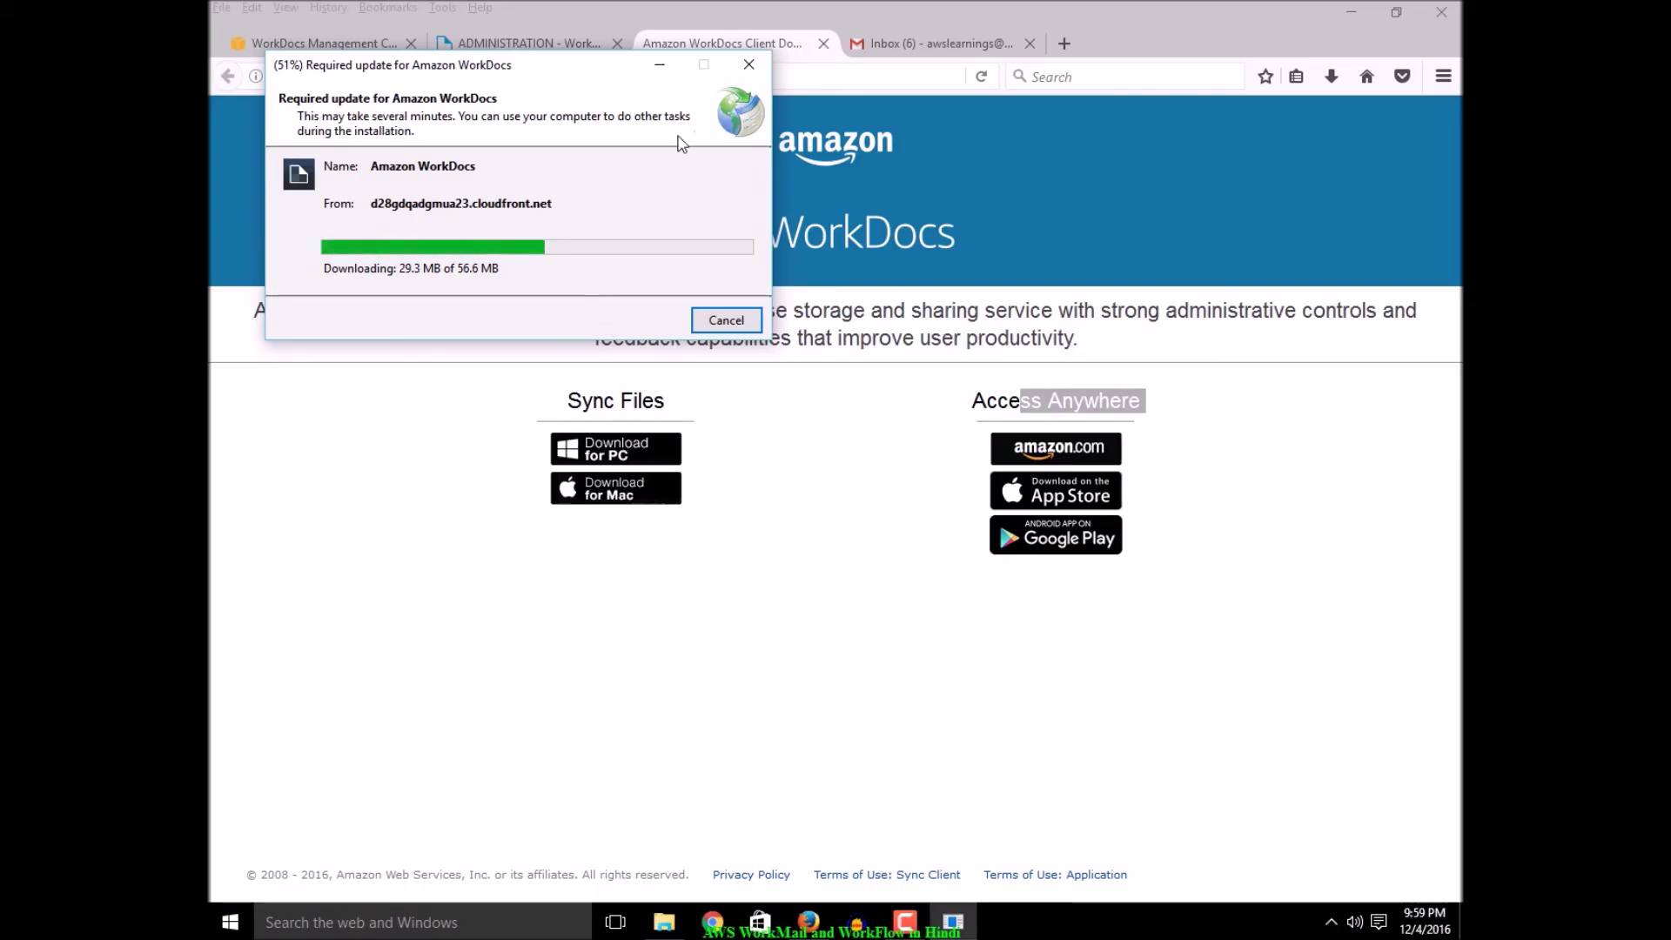
click(660, 66)
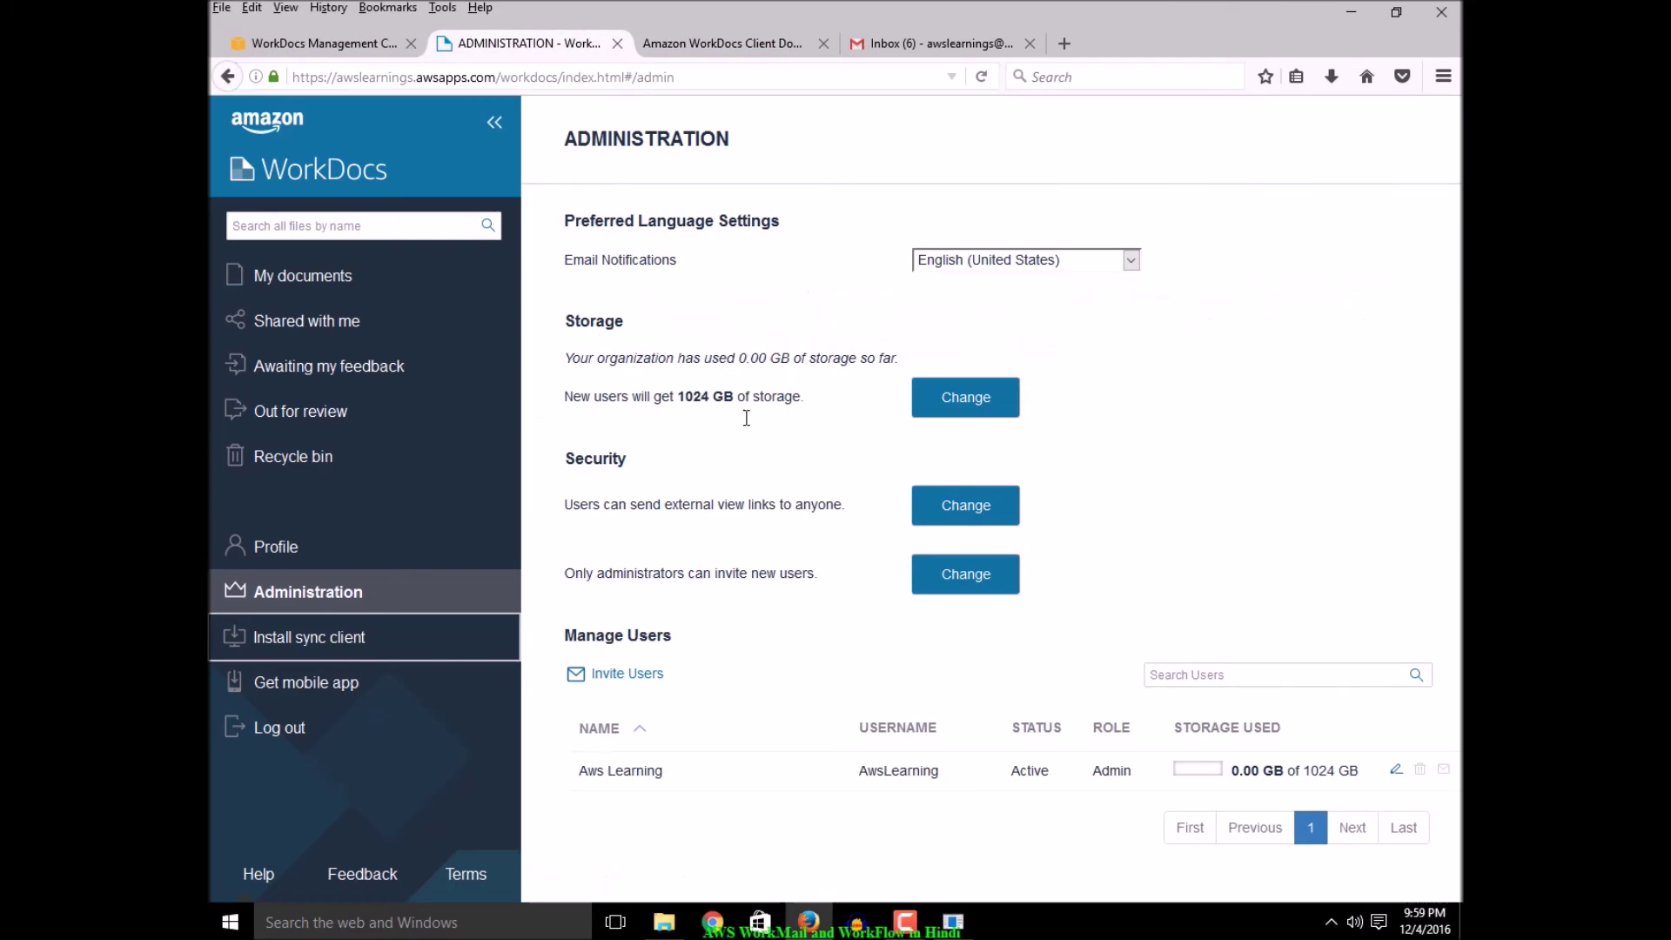
click(541, 48)
click(628, 675)
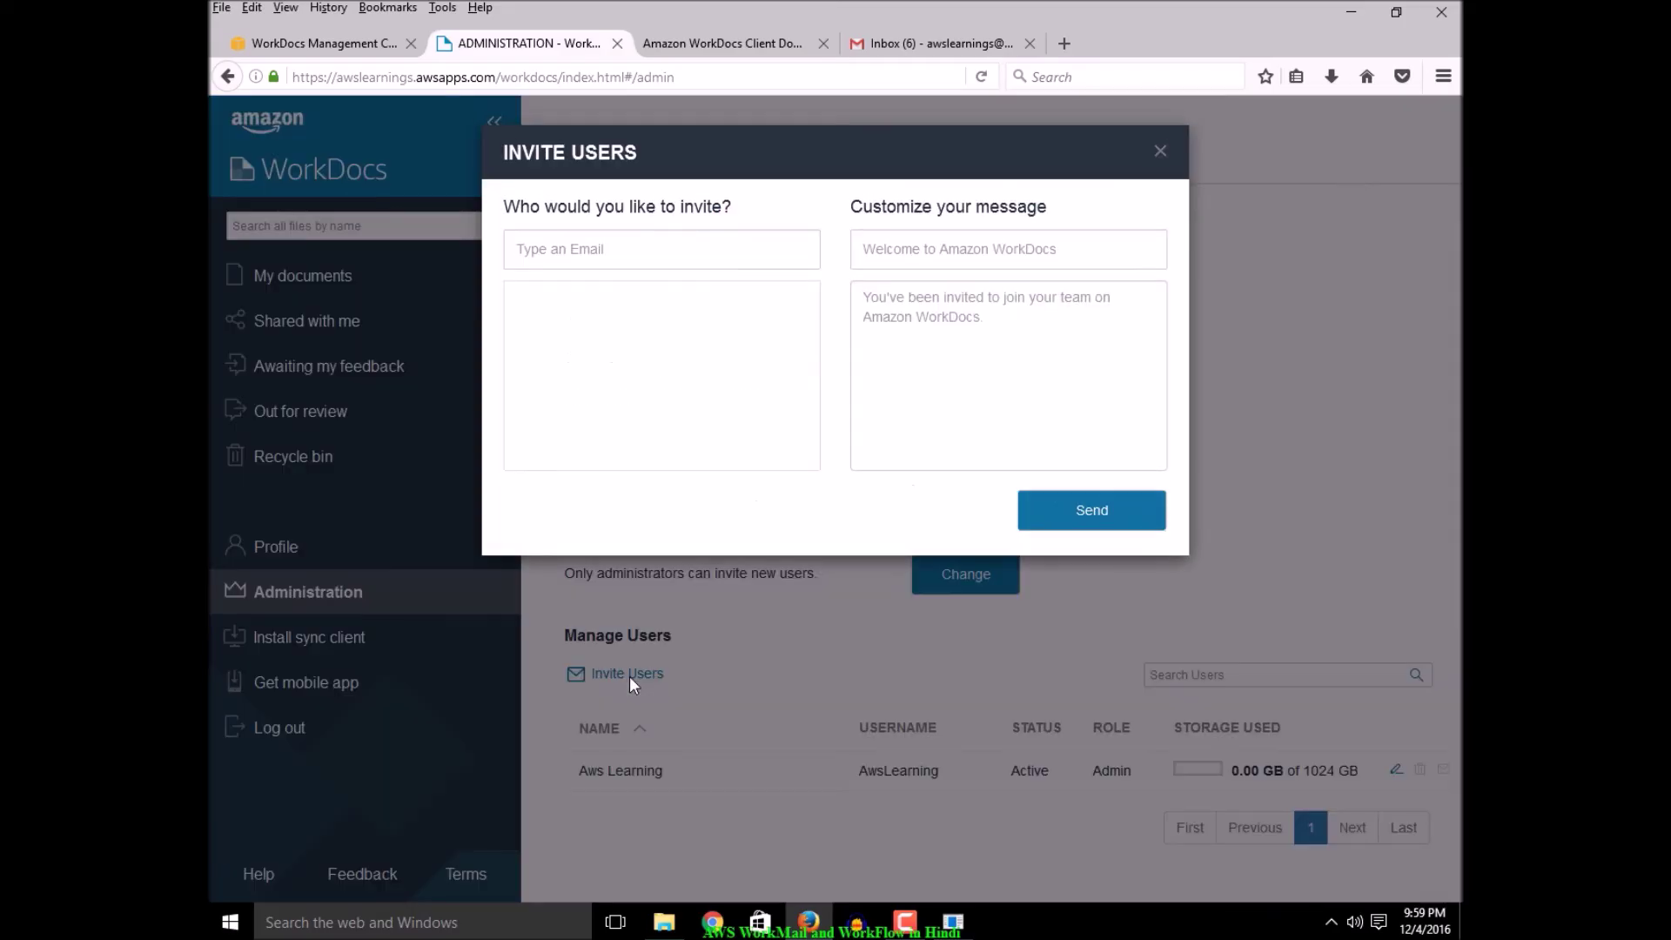
click(572, 251)
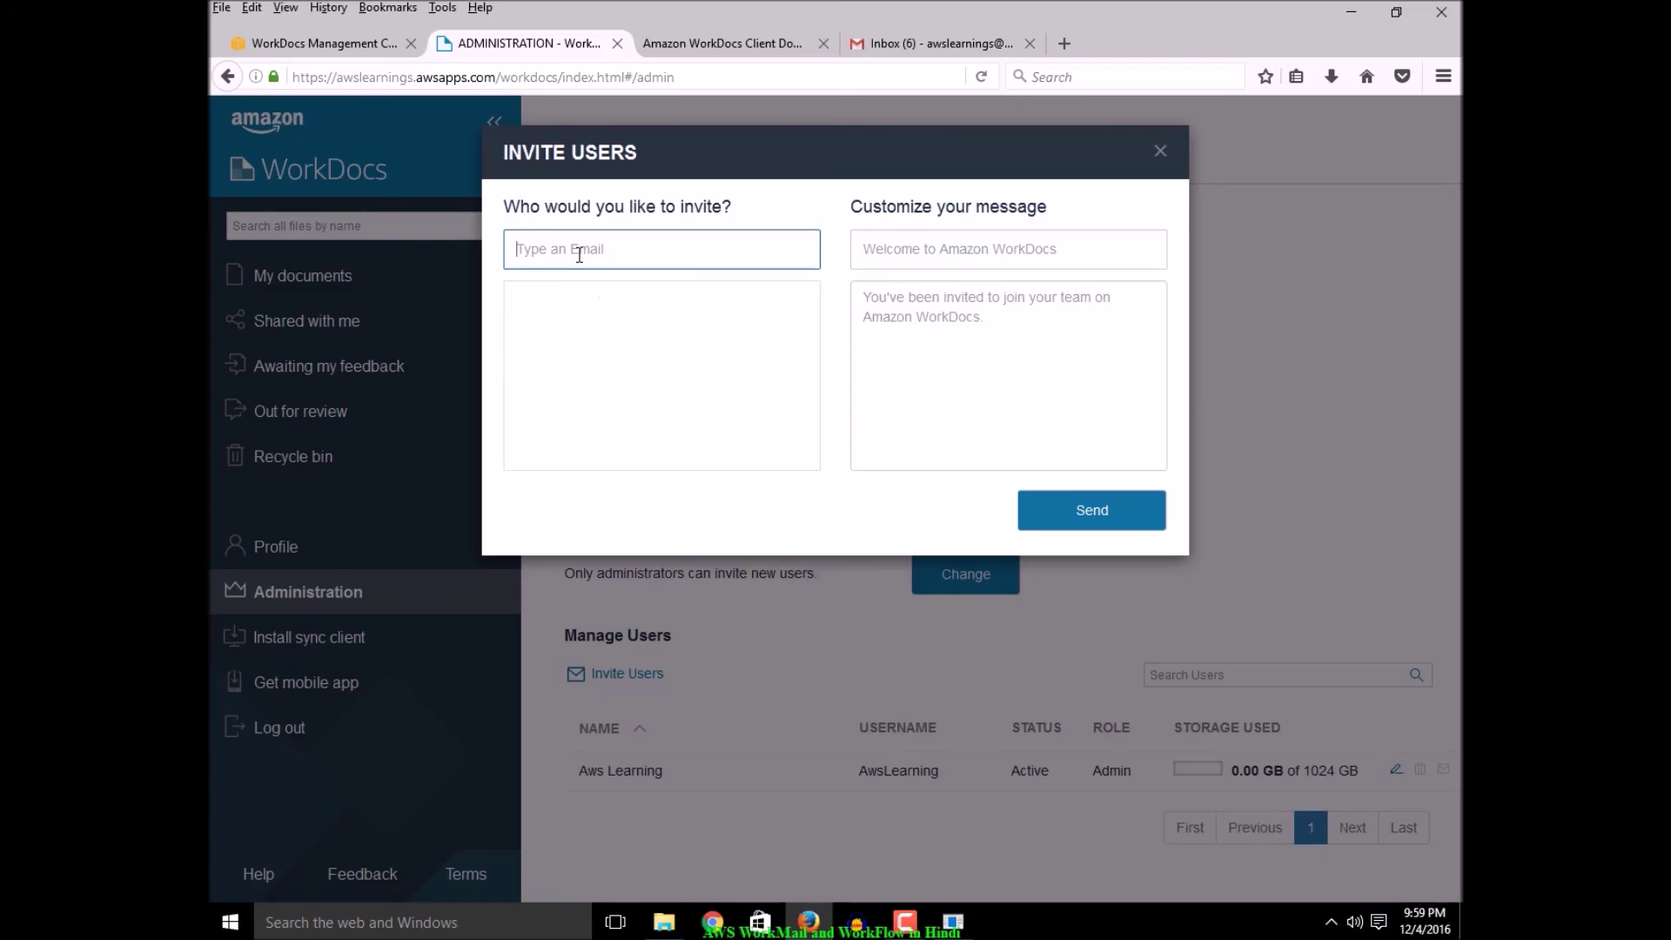
text(a)
key(BackSpace)
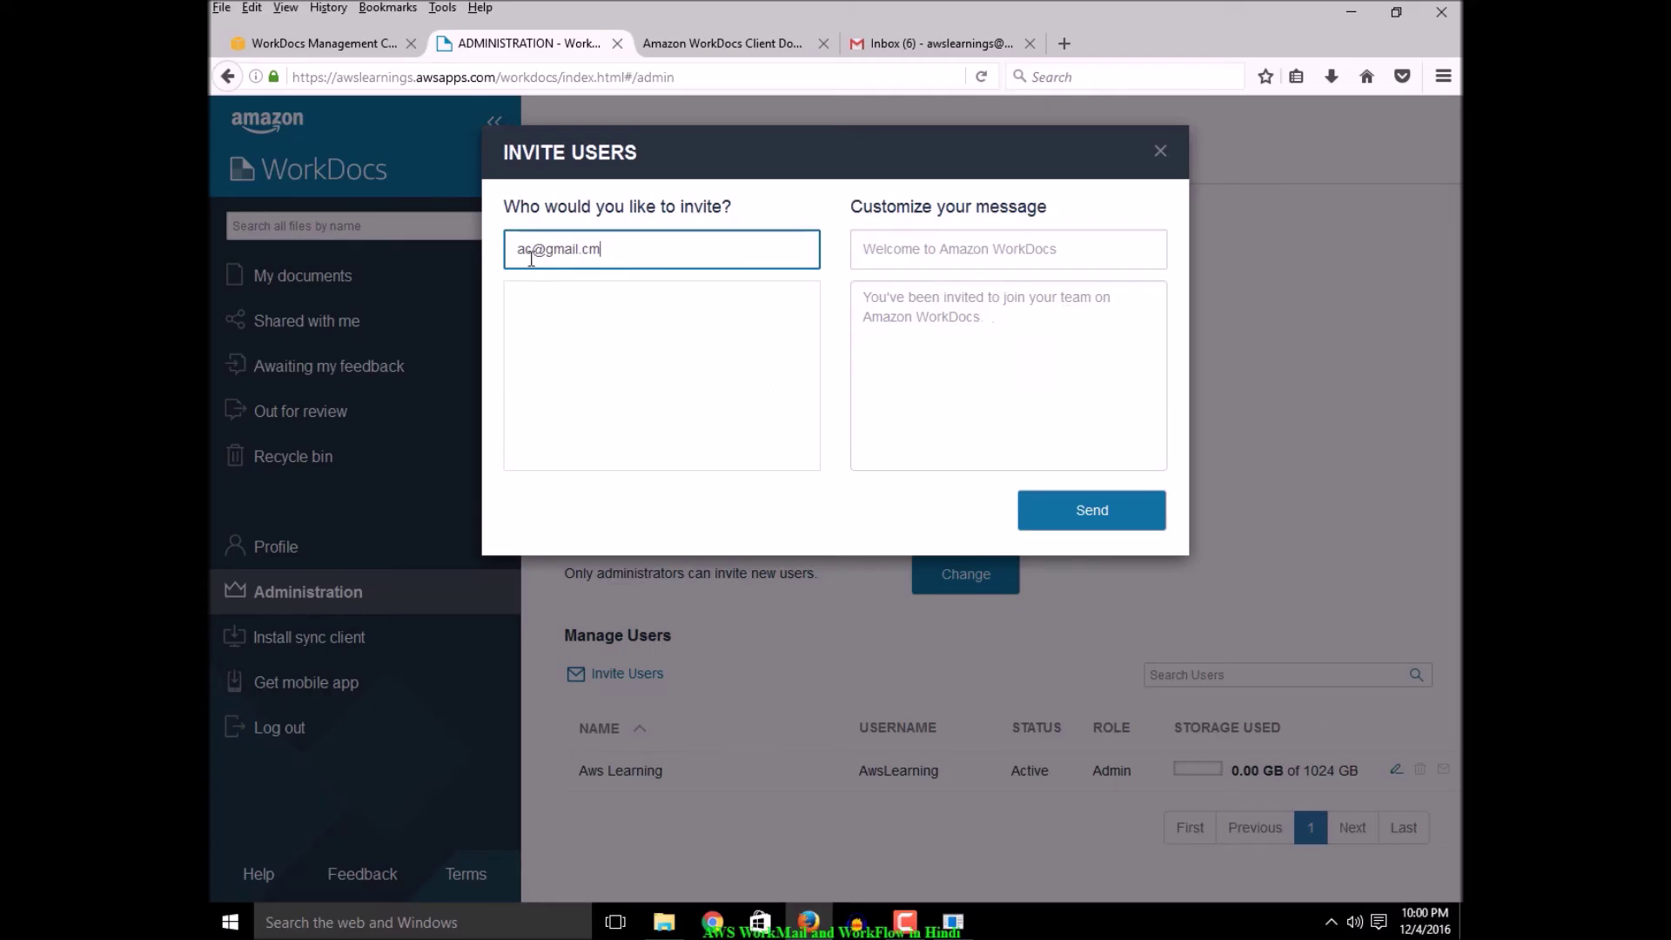
text(b)
key(Return)
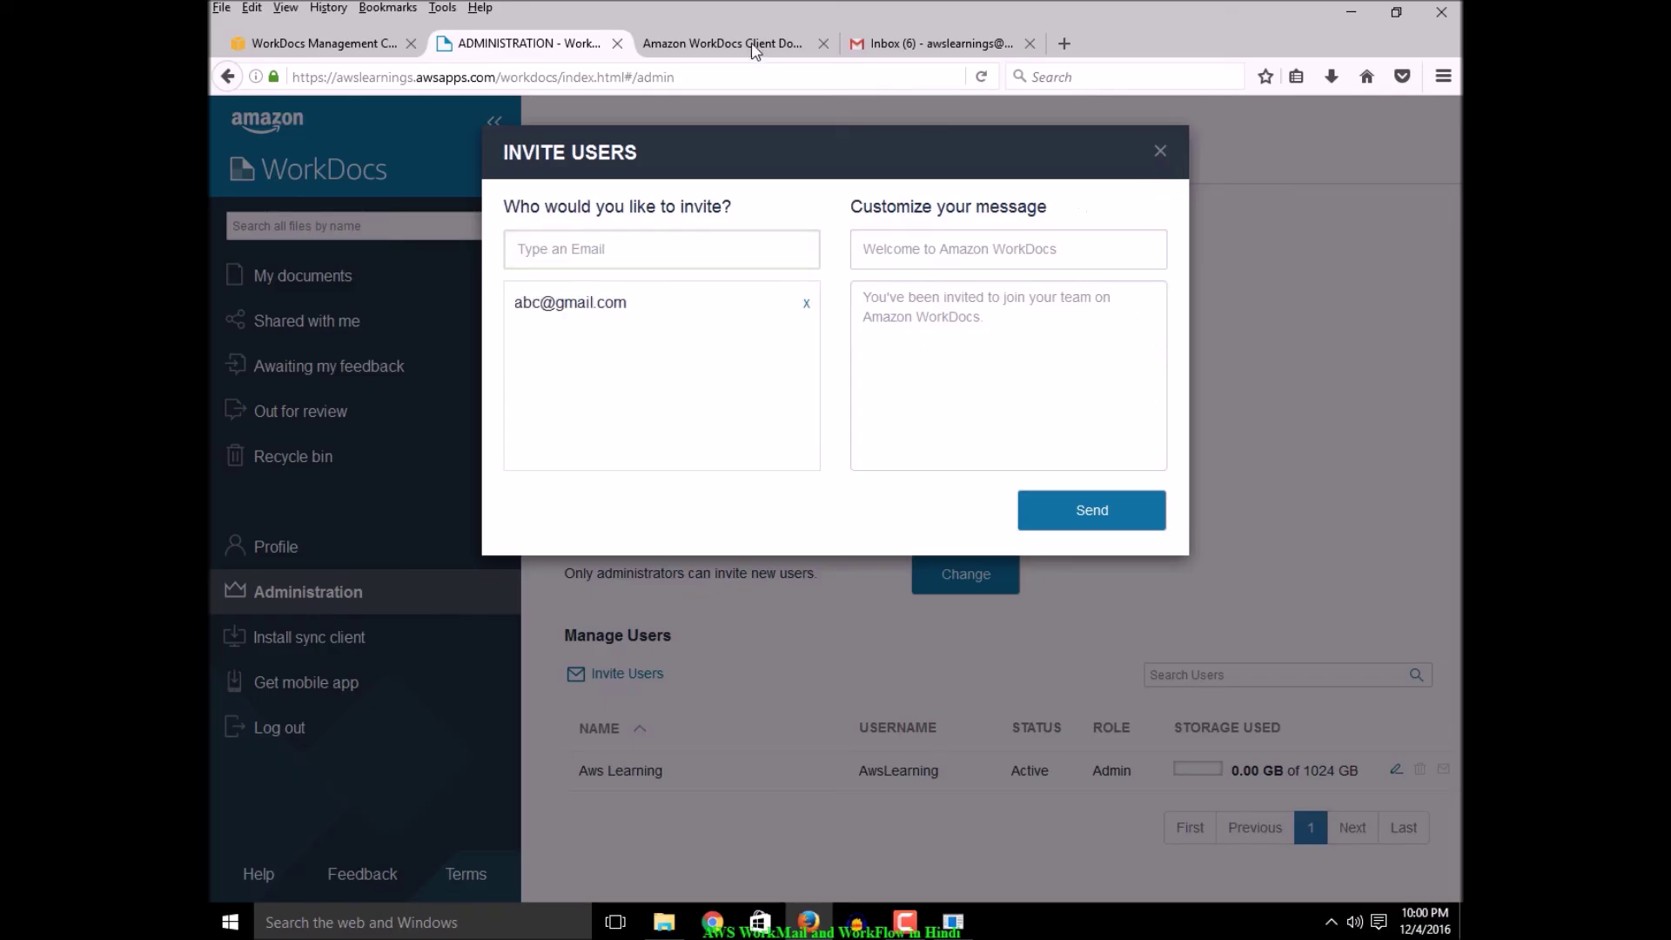
click(1160, 152)
Switch to the Manage Your WorkDocs Sites console and open the awslearnings site URL
click(694, 44)
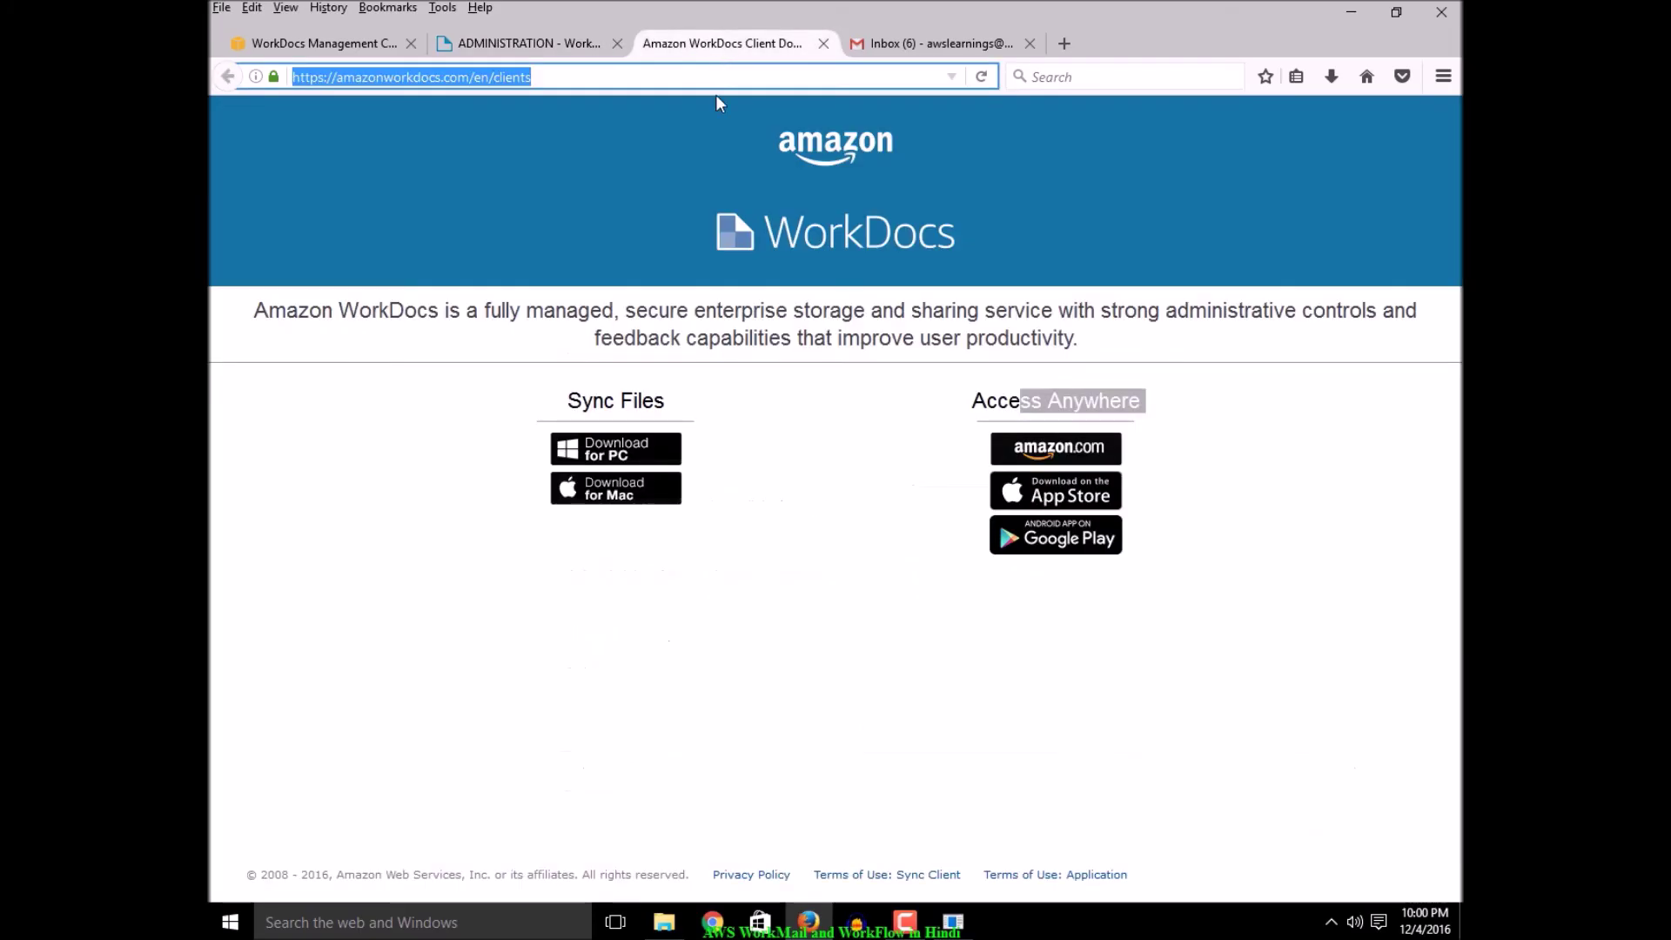
click(520, 45)
click(324, 48)
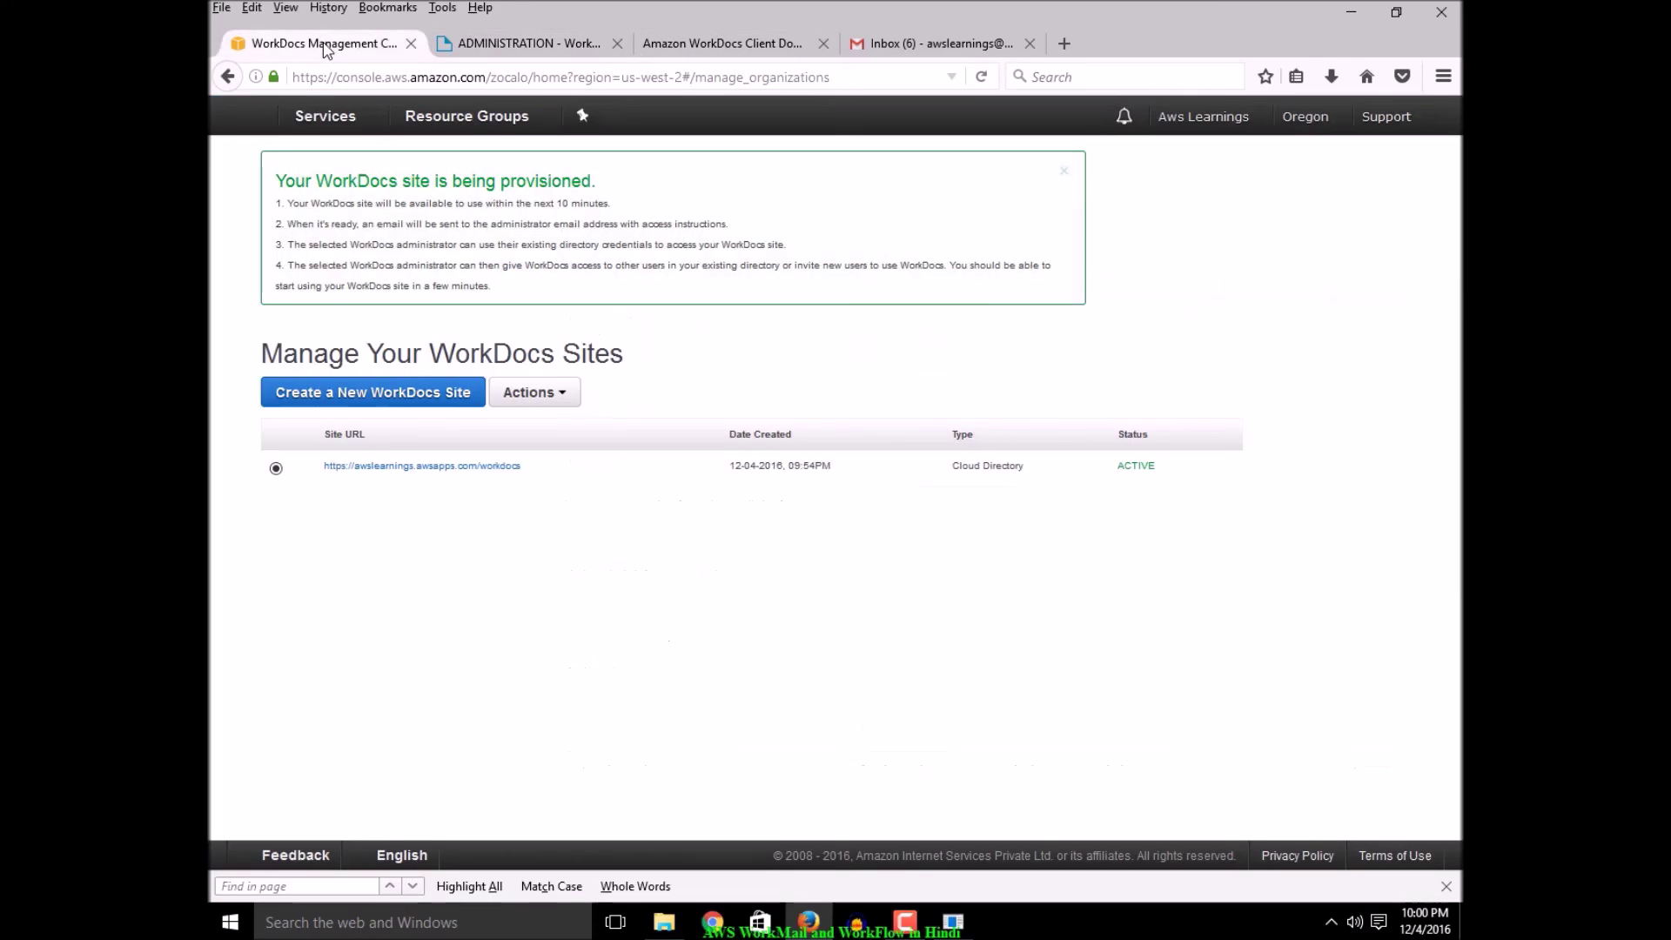
click(466, 470)
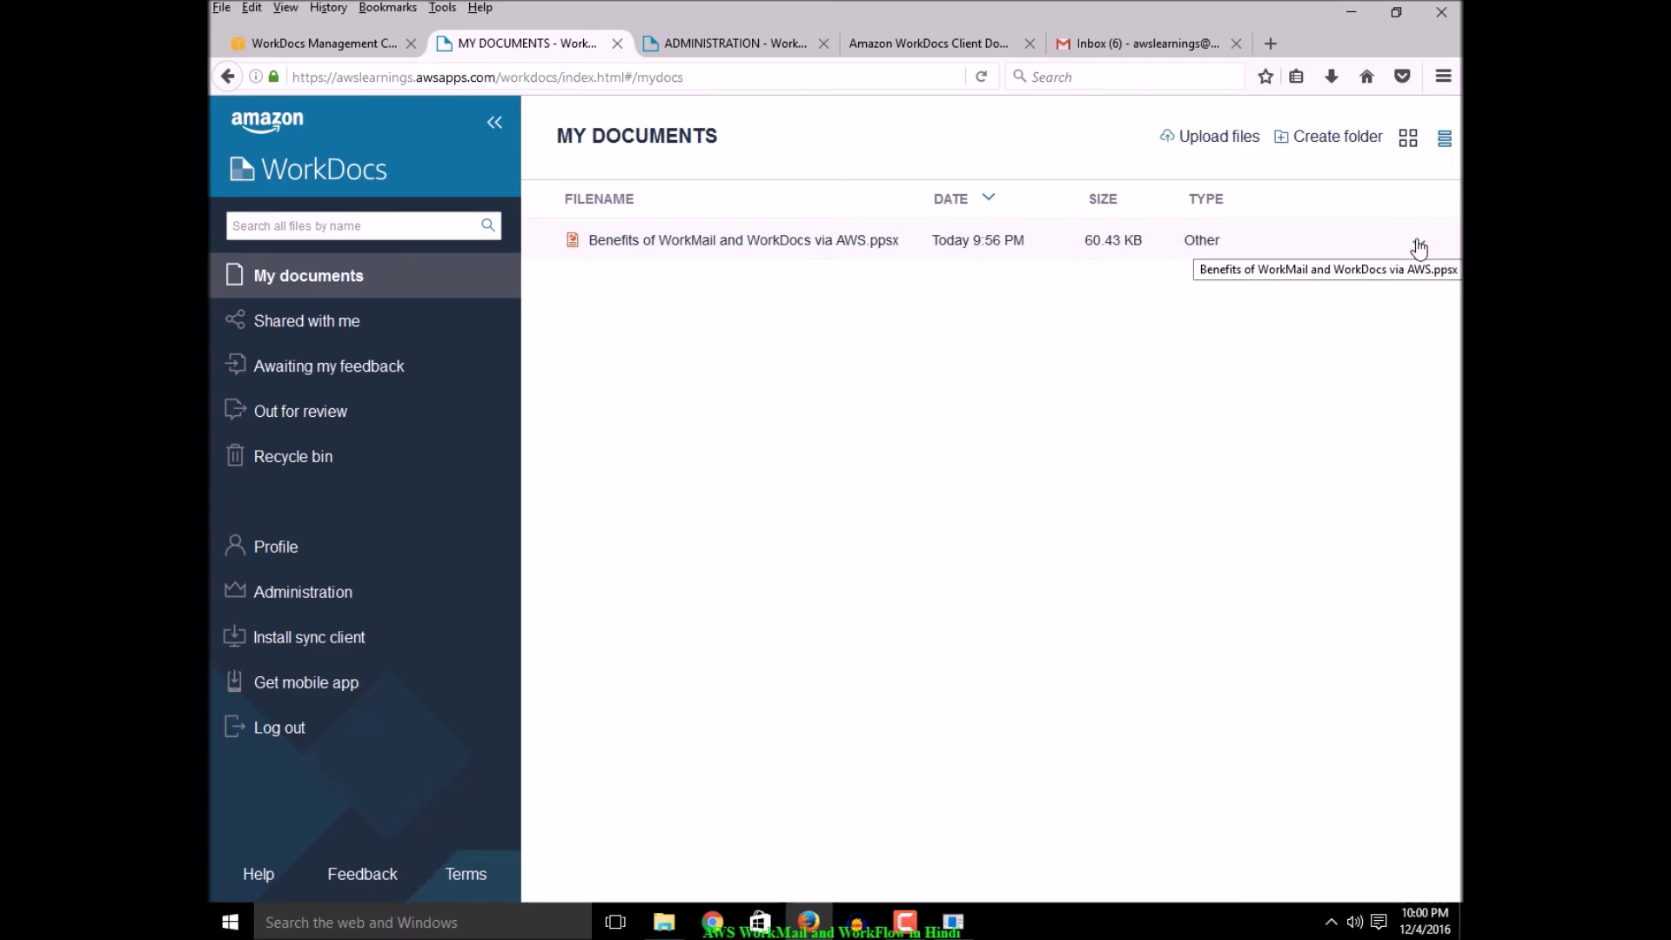
Inspect the presentation's Share options, cancel without changes, then open the presentation
click(719, 241)
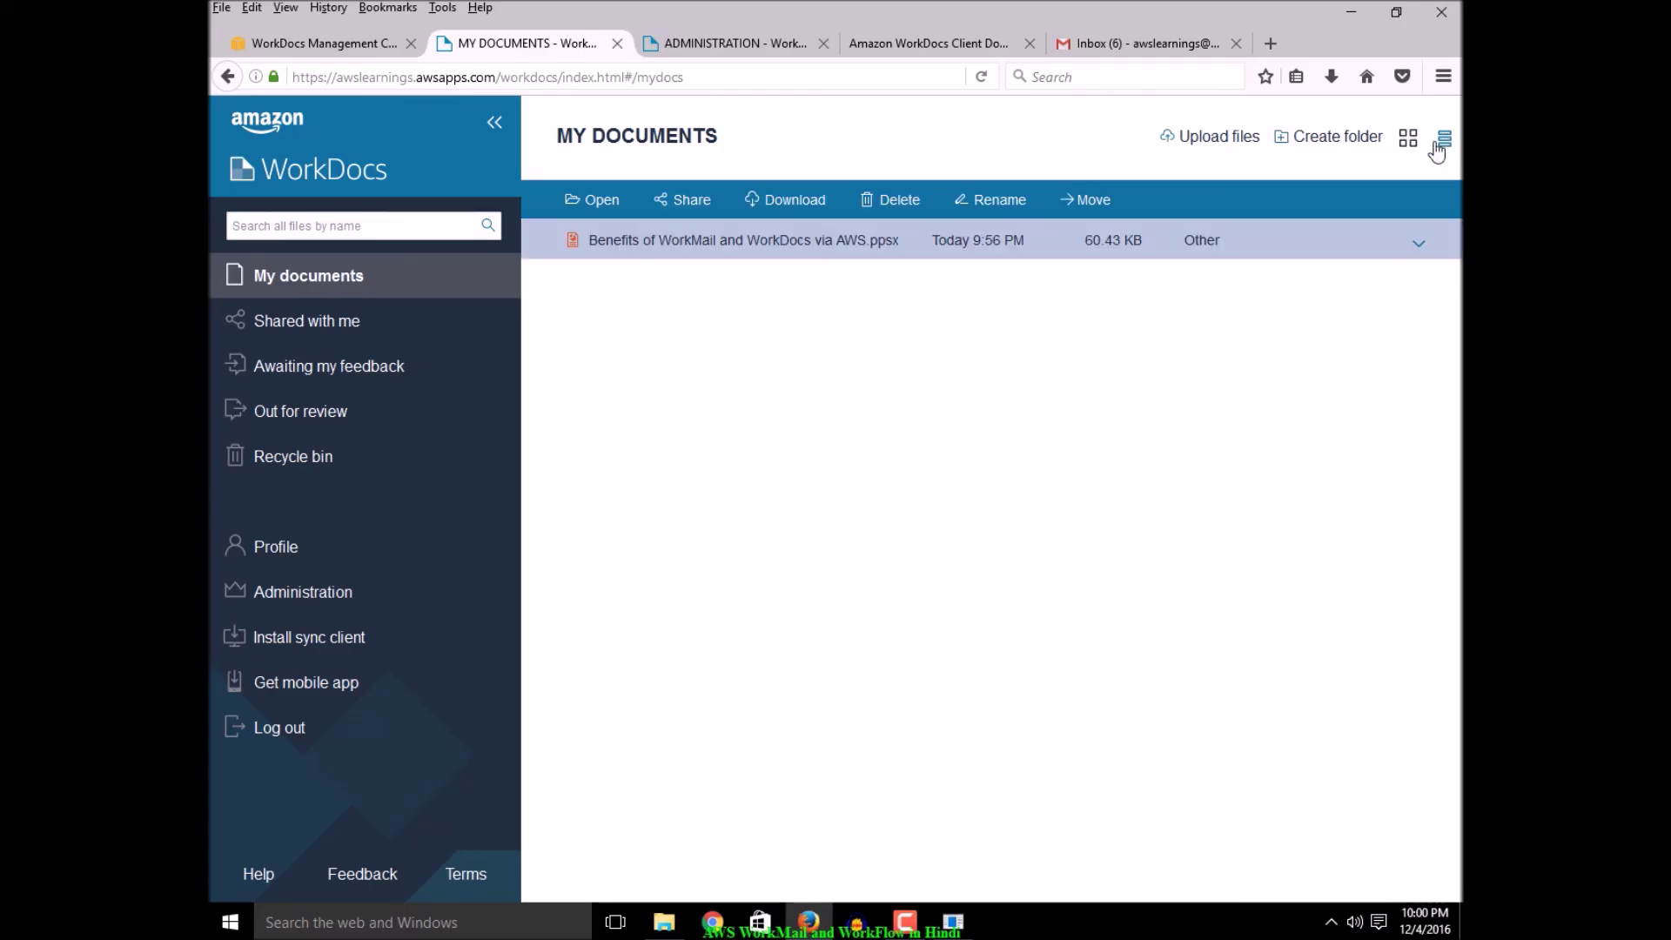
click(693, 202)
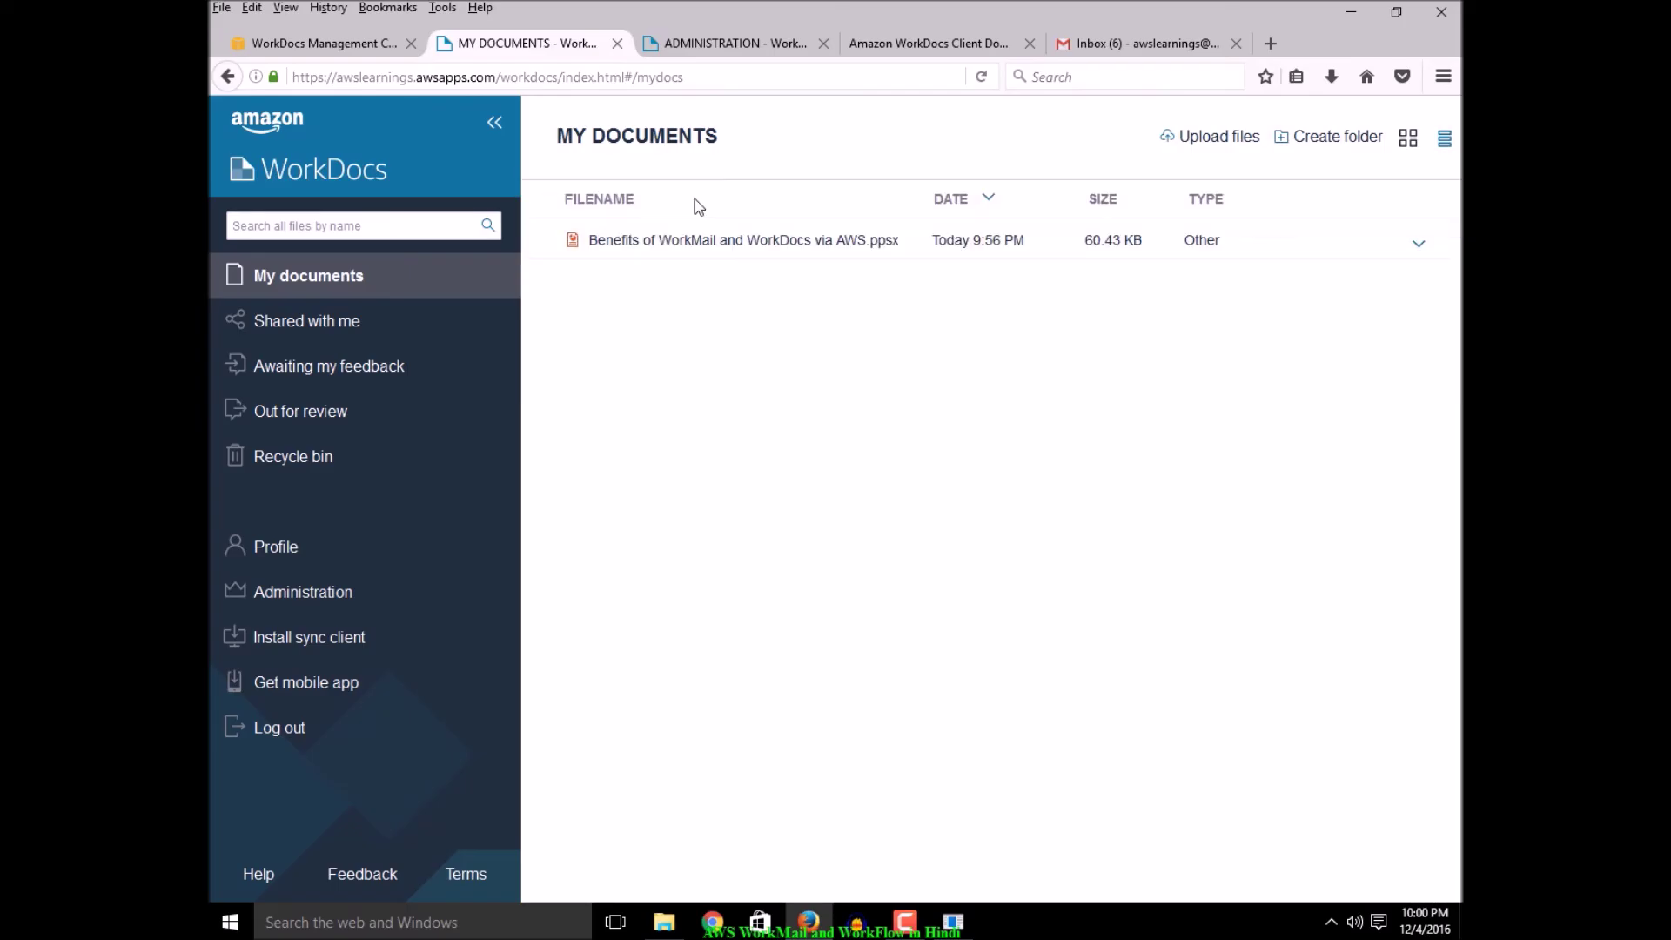
click(702, 243)
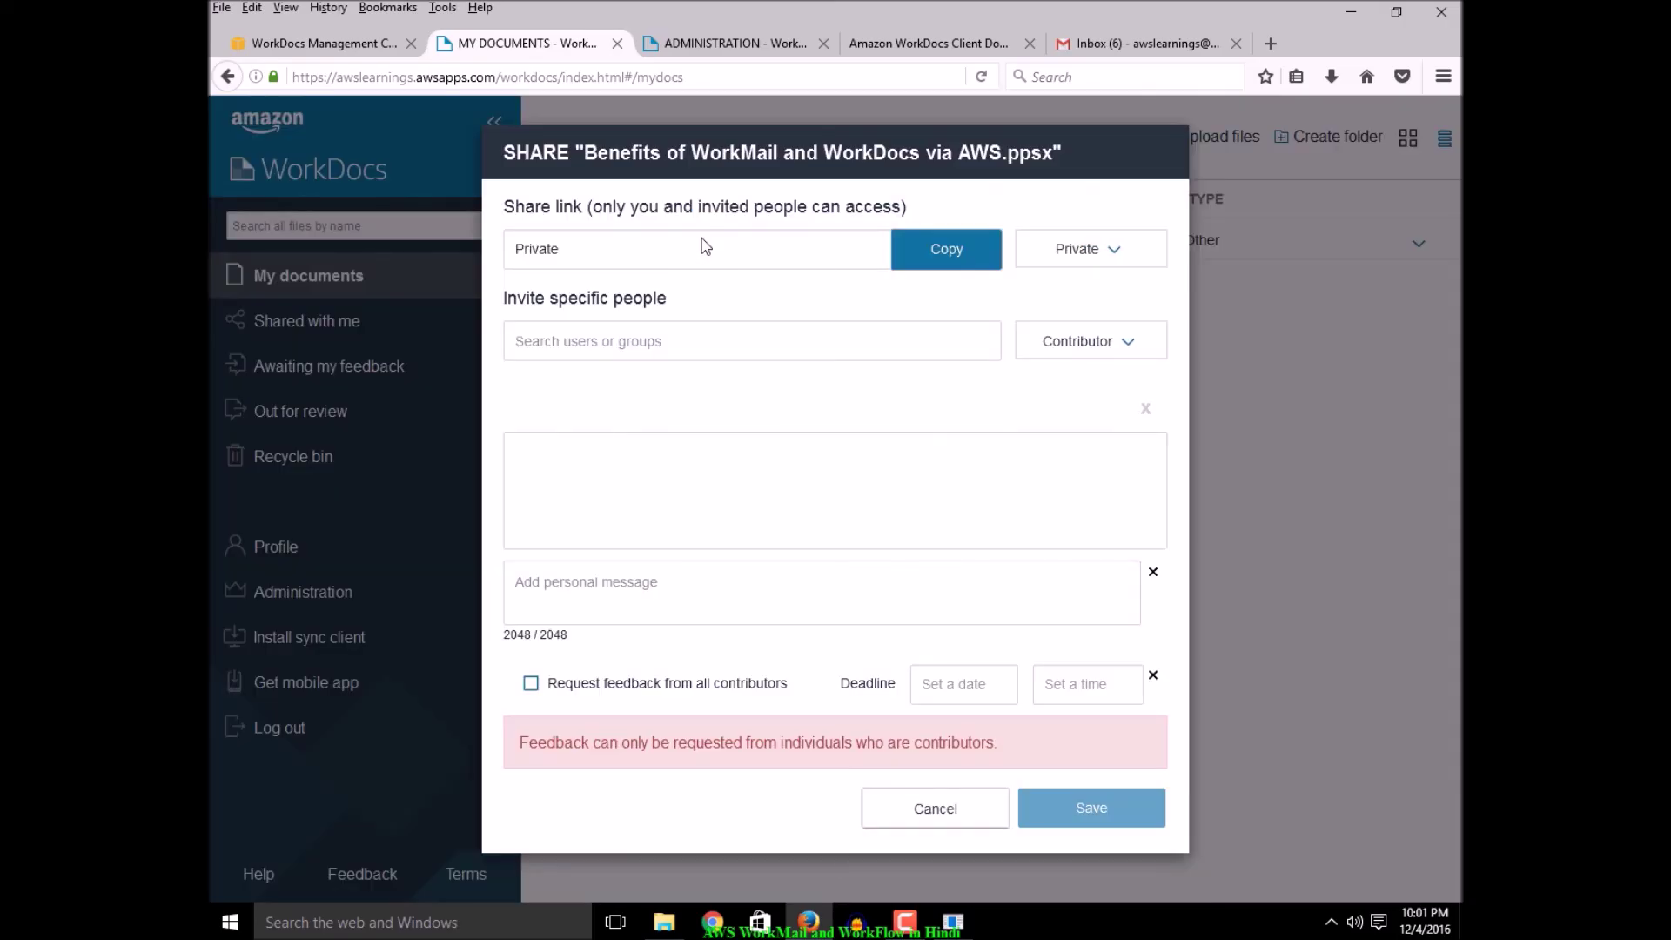
click(701, 340)
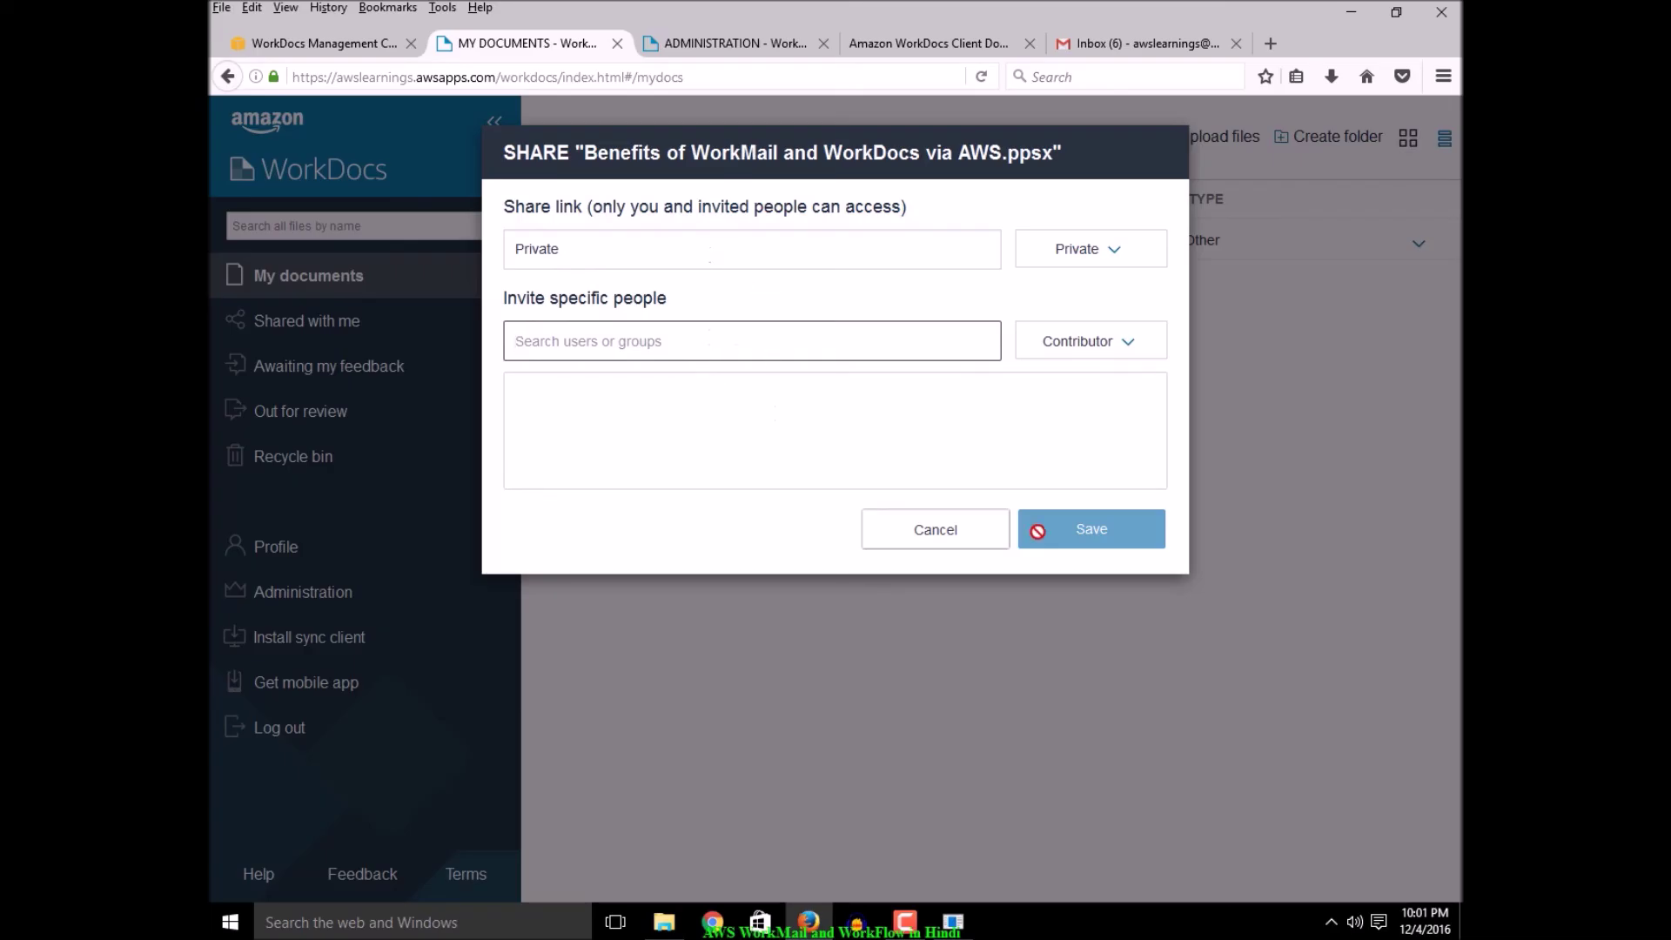
click(952, 539)
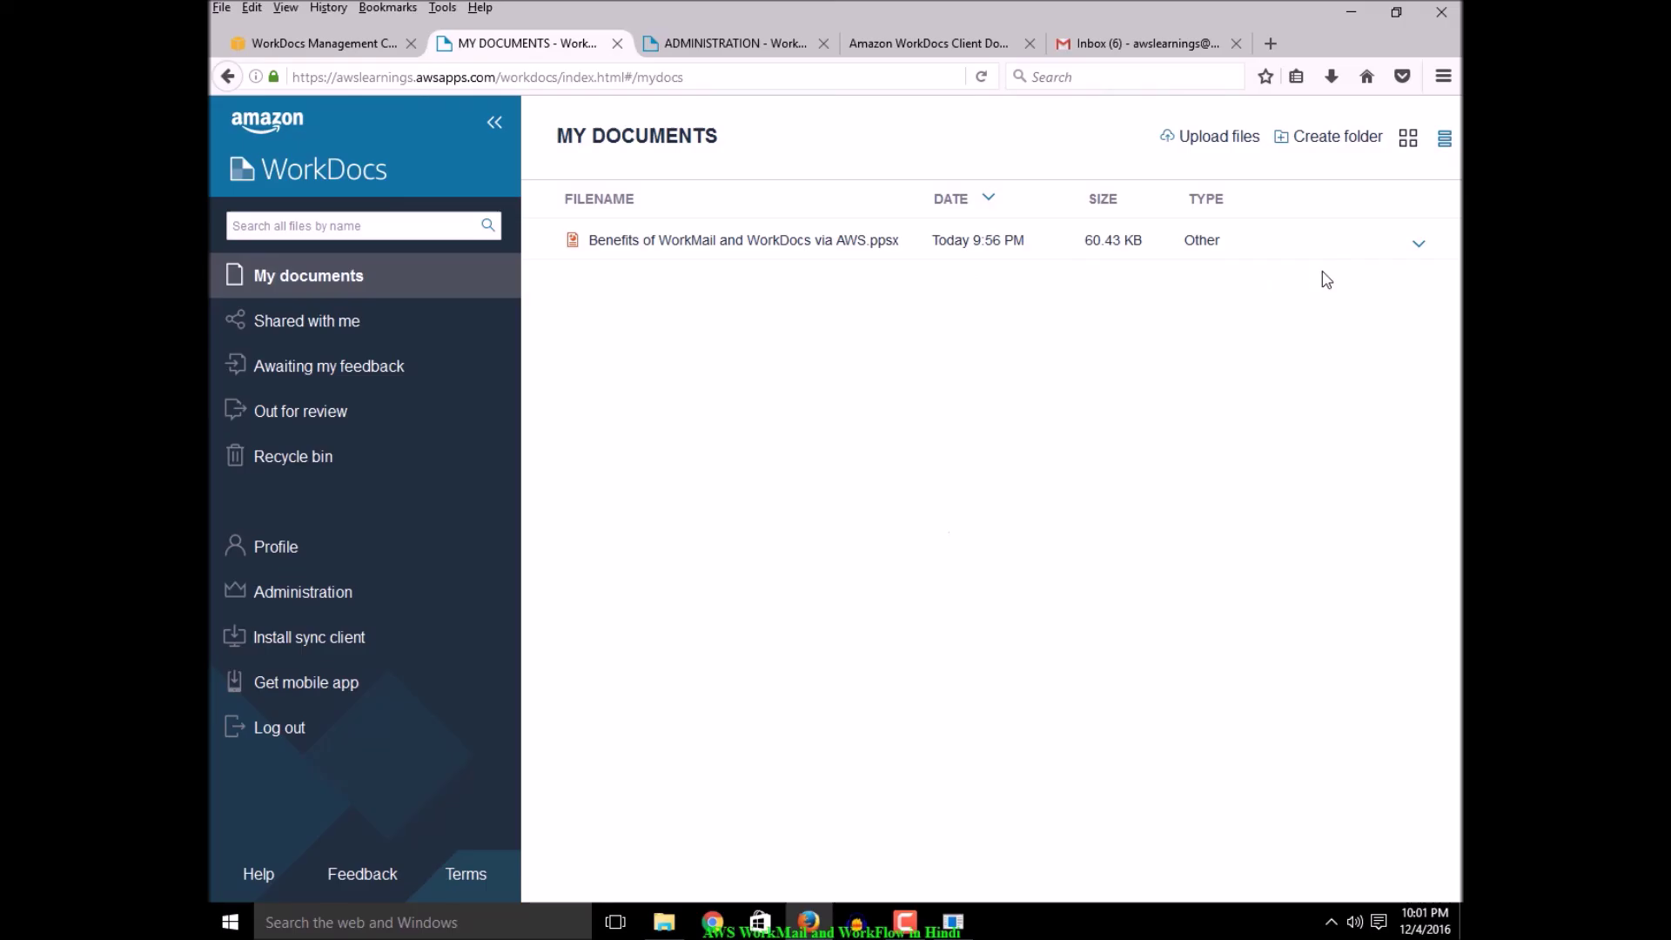
click(678, 243)
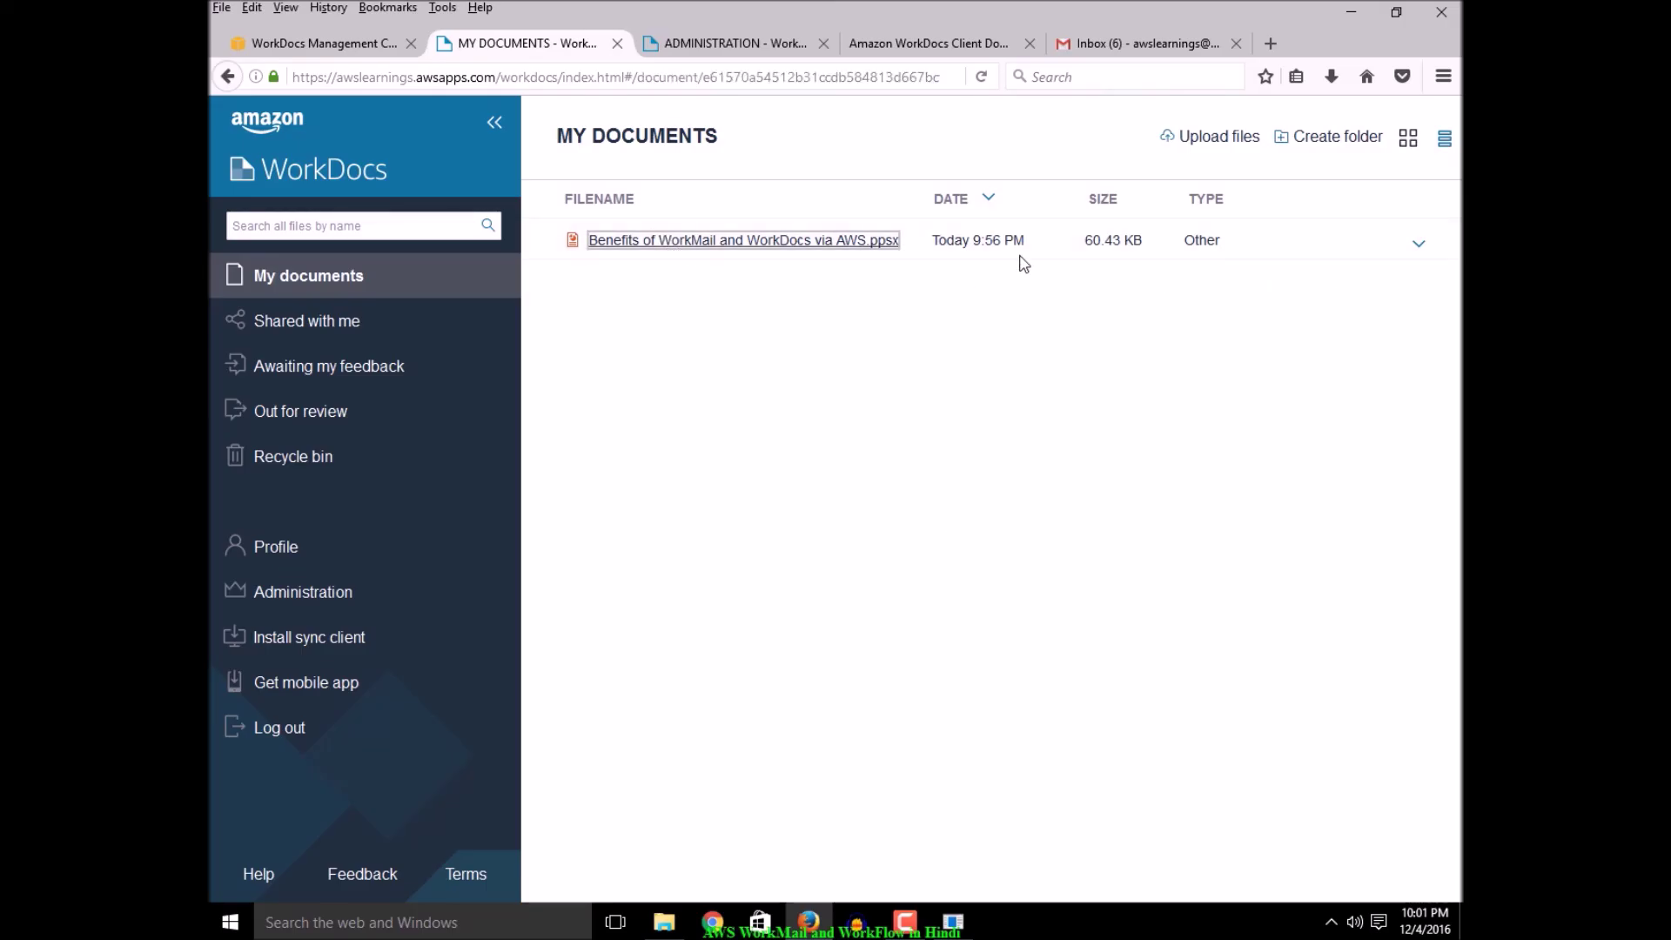
click(983, 238)
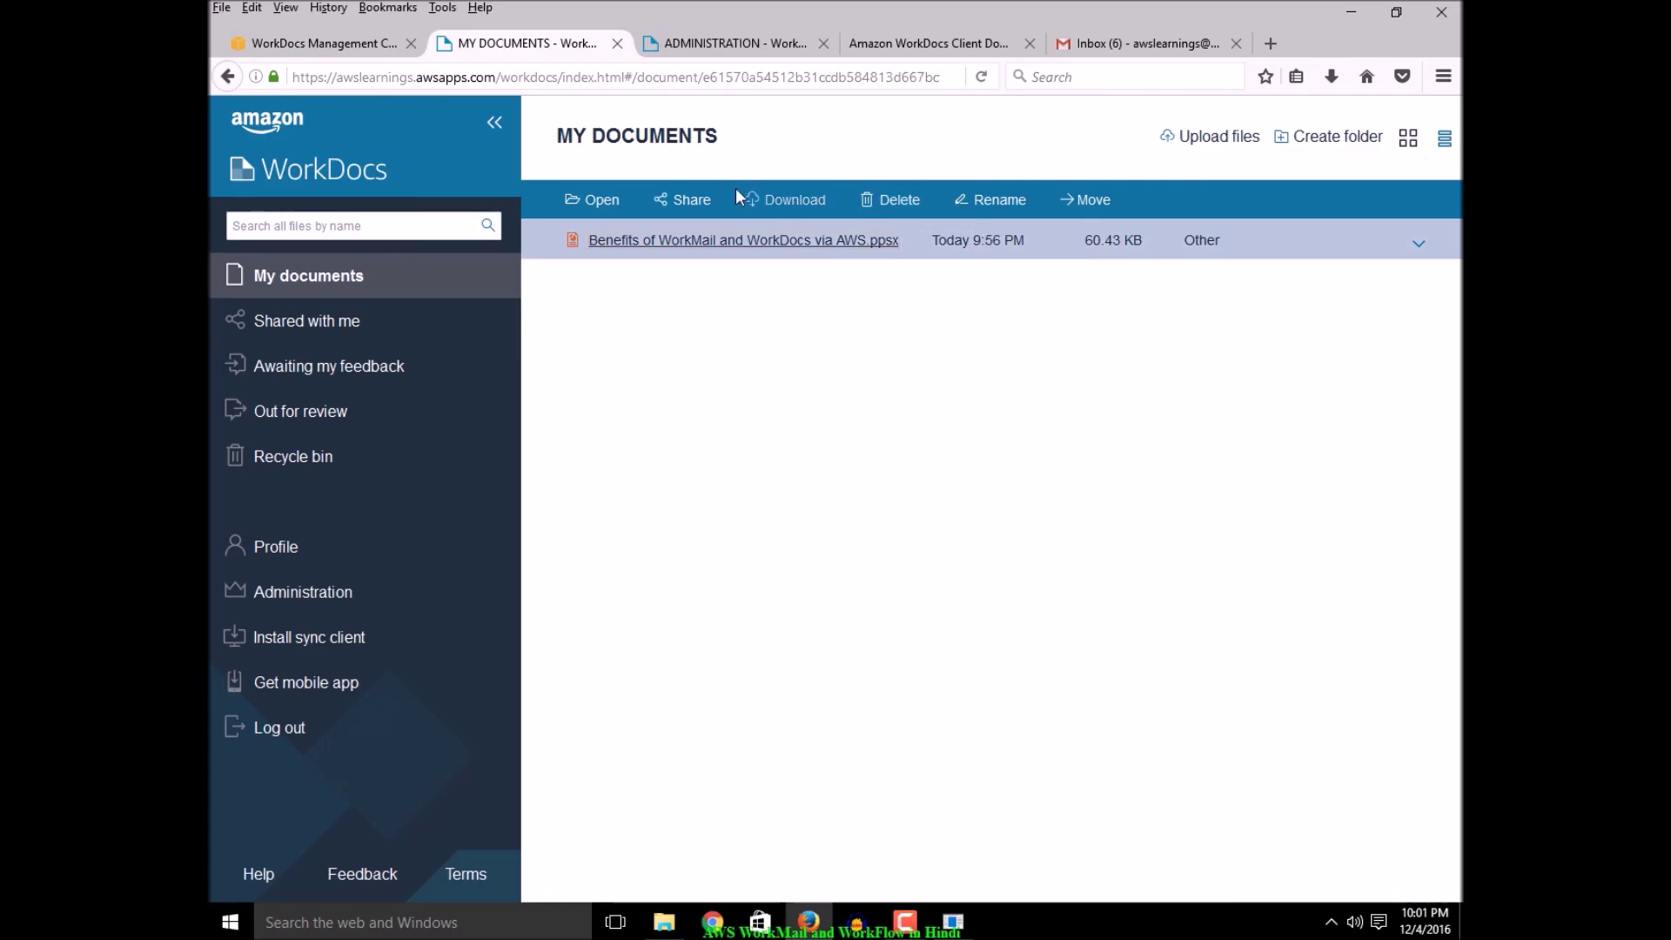